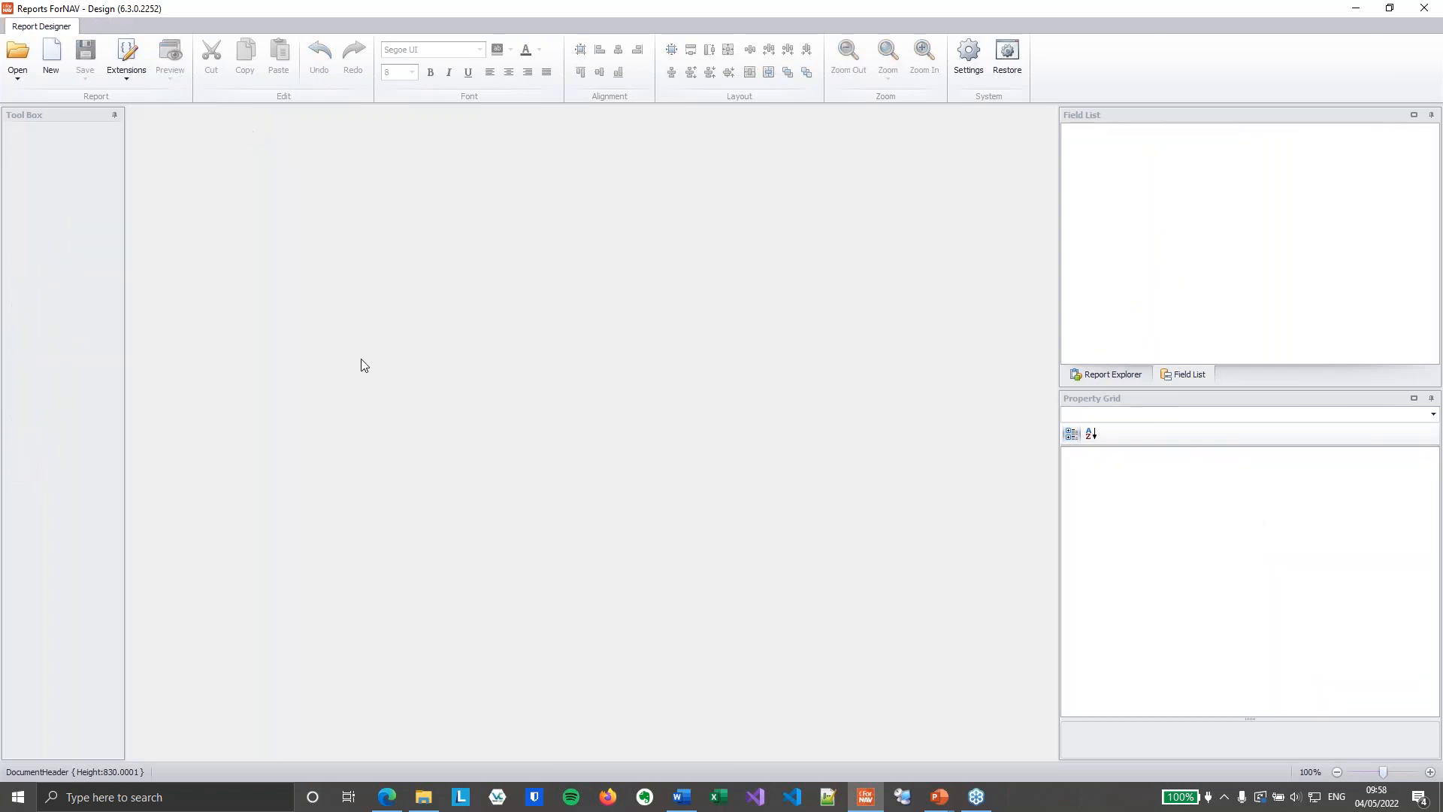
Step: Switch to Business Central, create a new layout from the built-in Sales Template, and open the downloaded design file in the report designer
left_click(396, 805)
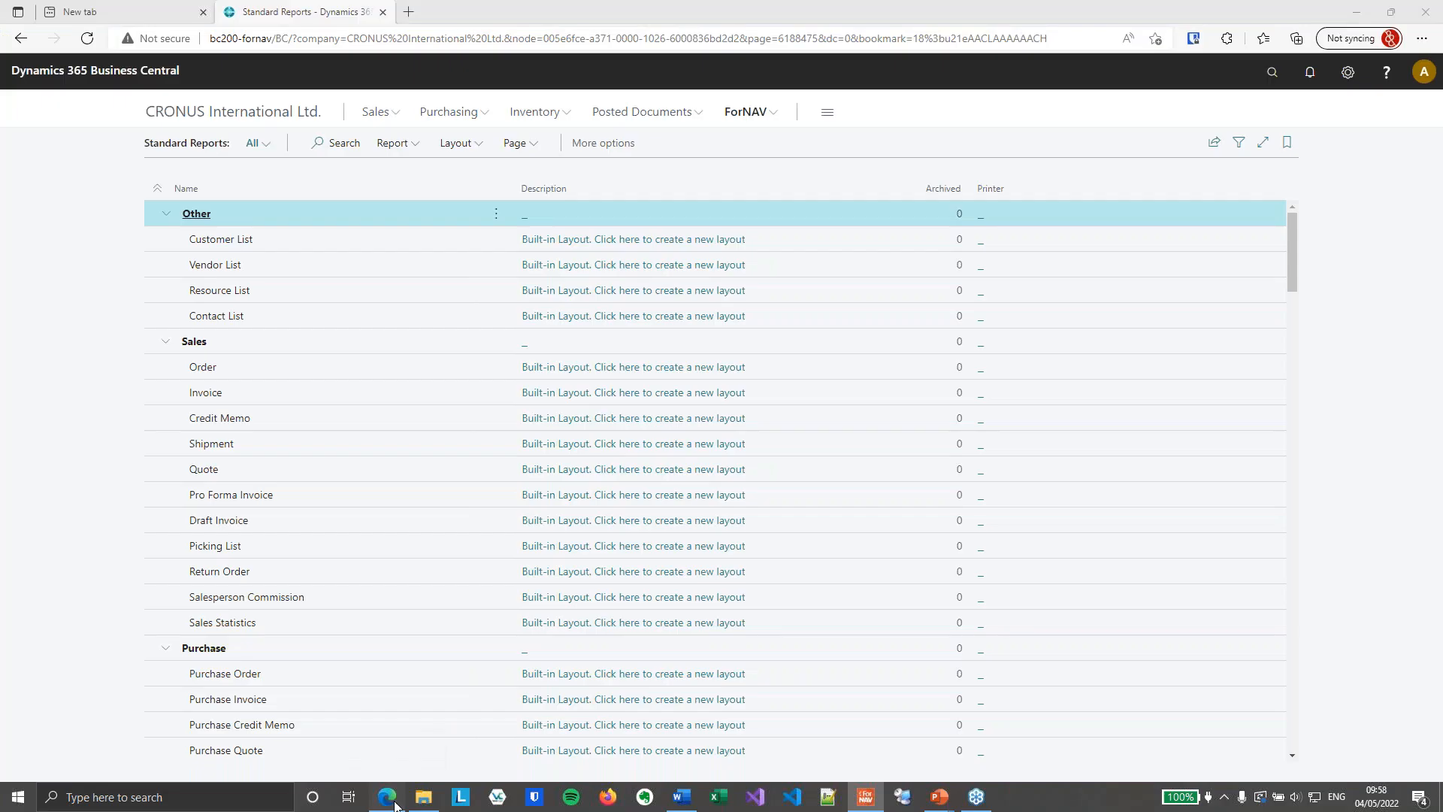
scroll(214, 406, "down", 1)
scroll(214, 406, "down", 7)
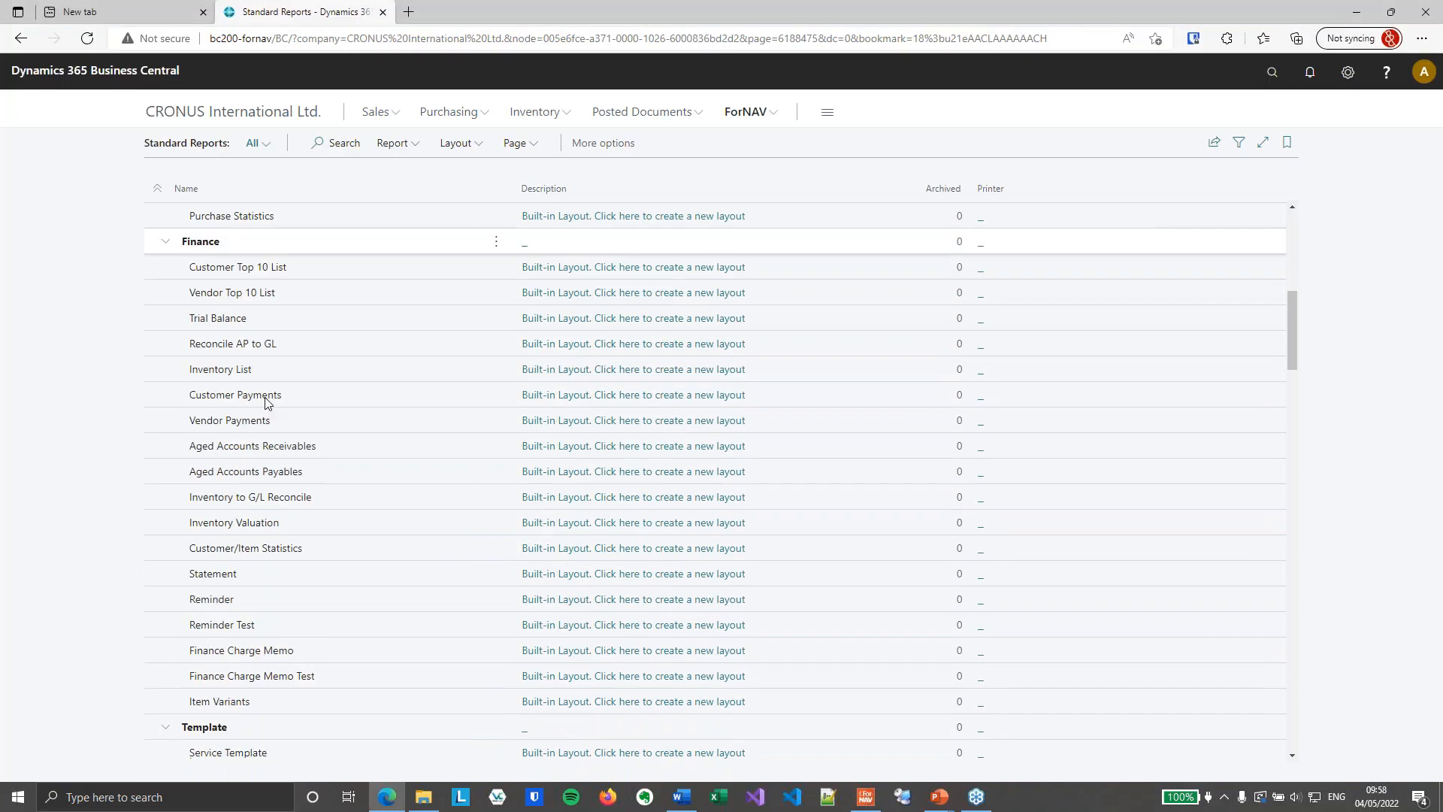
scroll(370, 361, "down", 3)
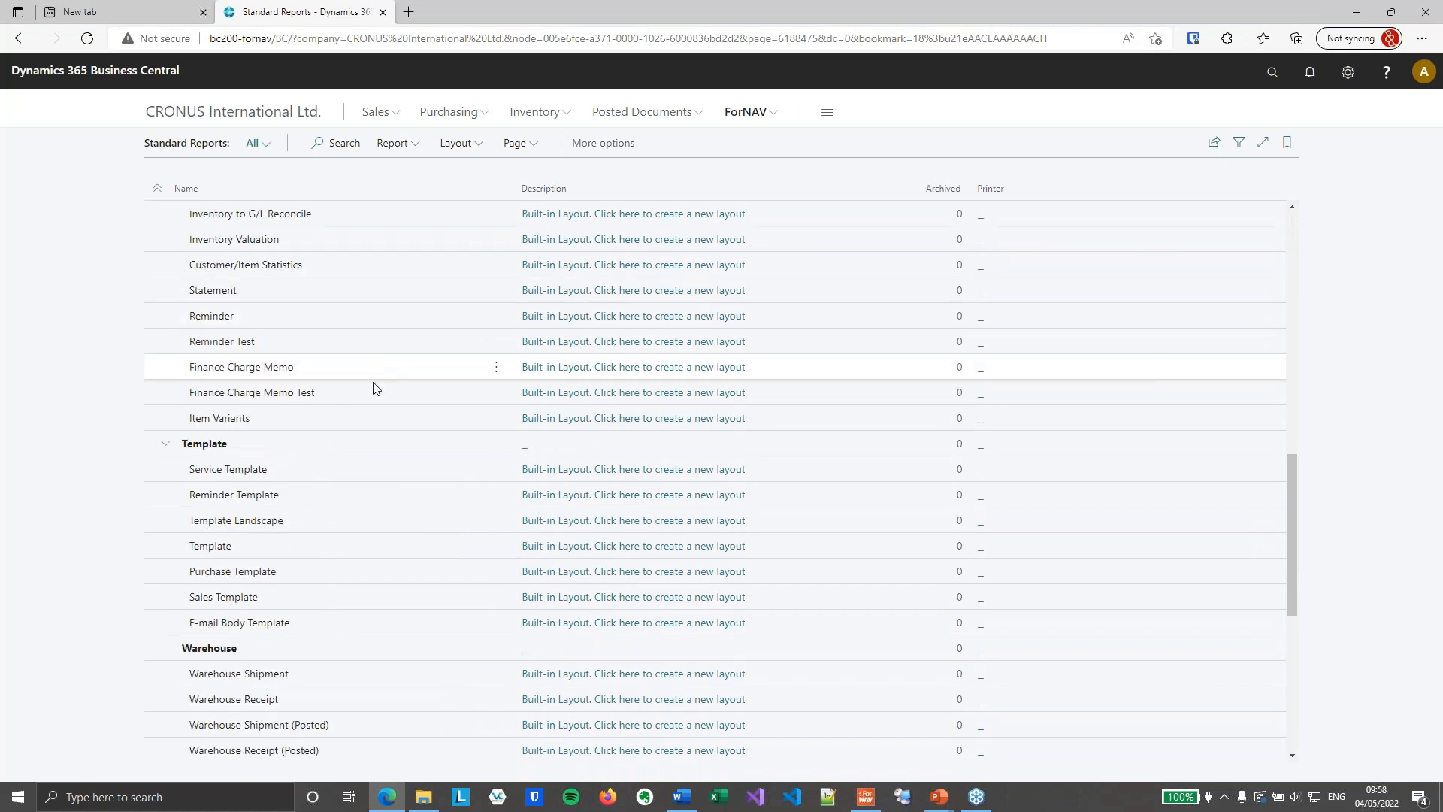
left_click(425, 597)
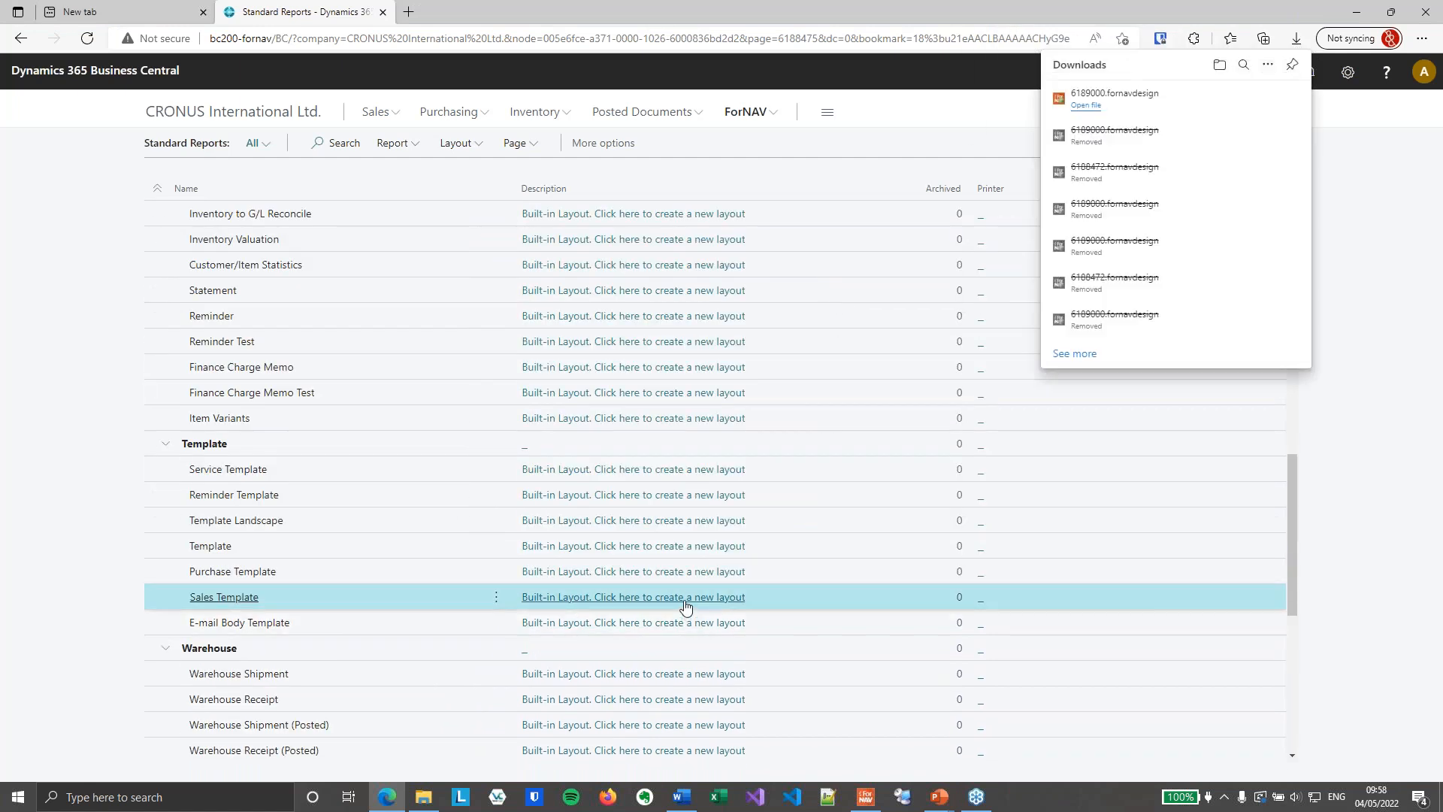
left_click(1084, 106)
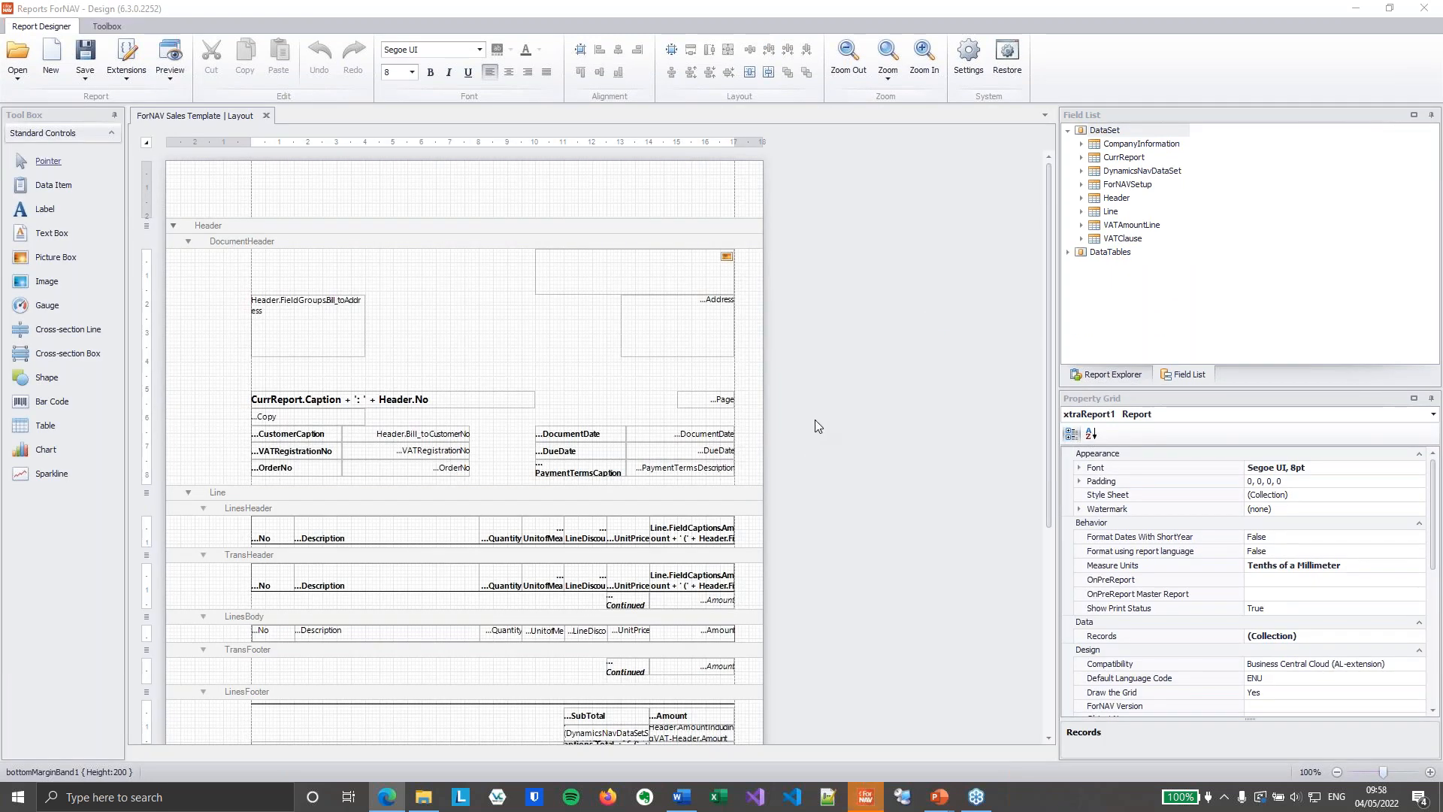
Step: Add the Bank Account table to the report's Records collection, without a link reference or link
scroll(815, 421, "down", 3)
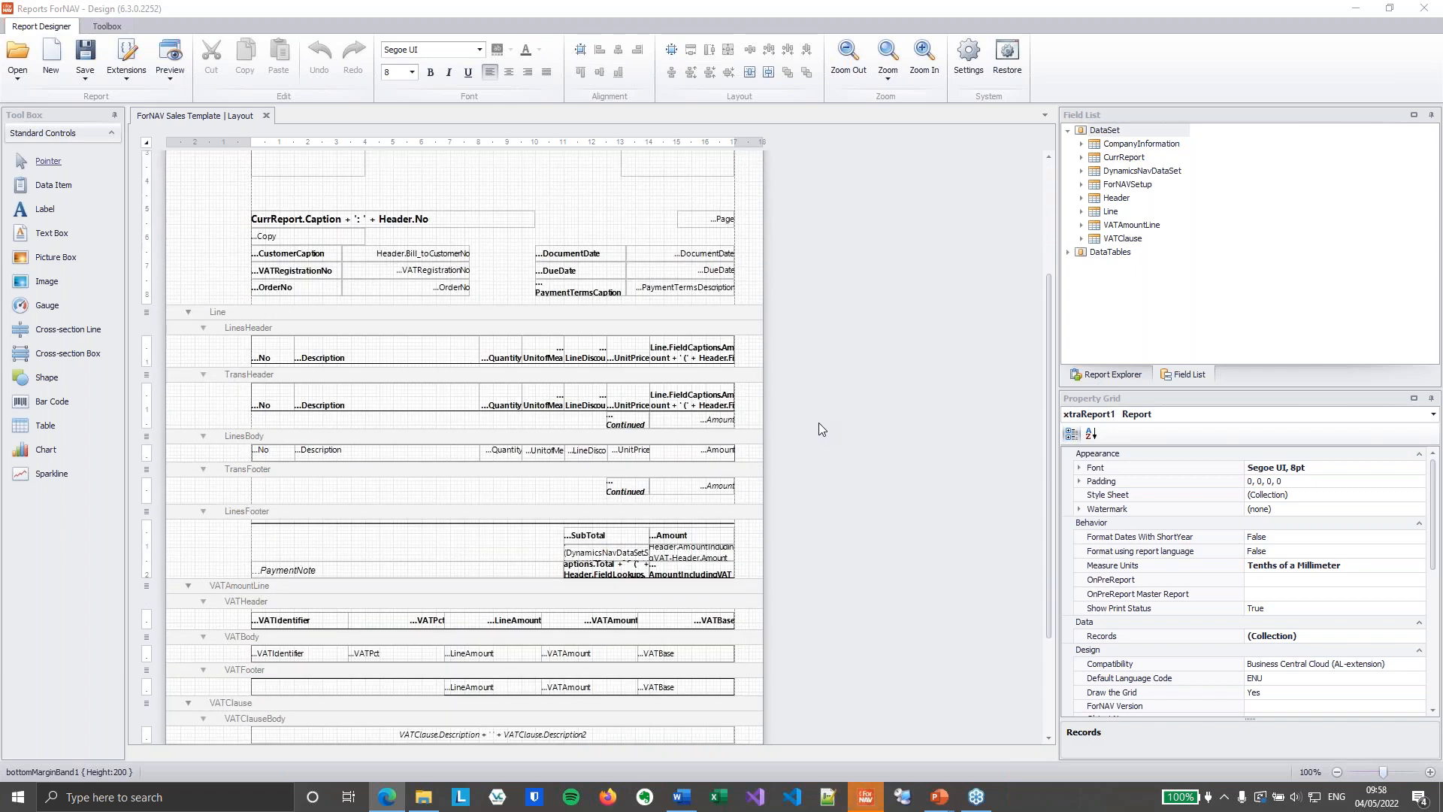
scroll(821, 428, "up", 2)
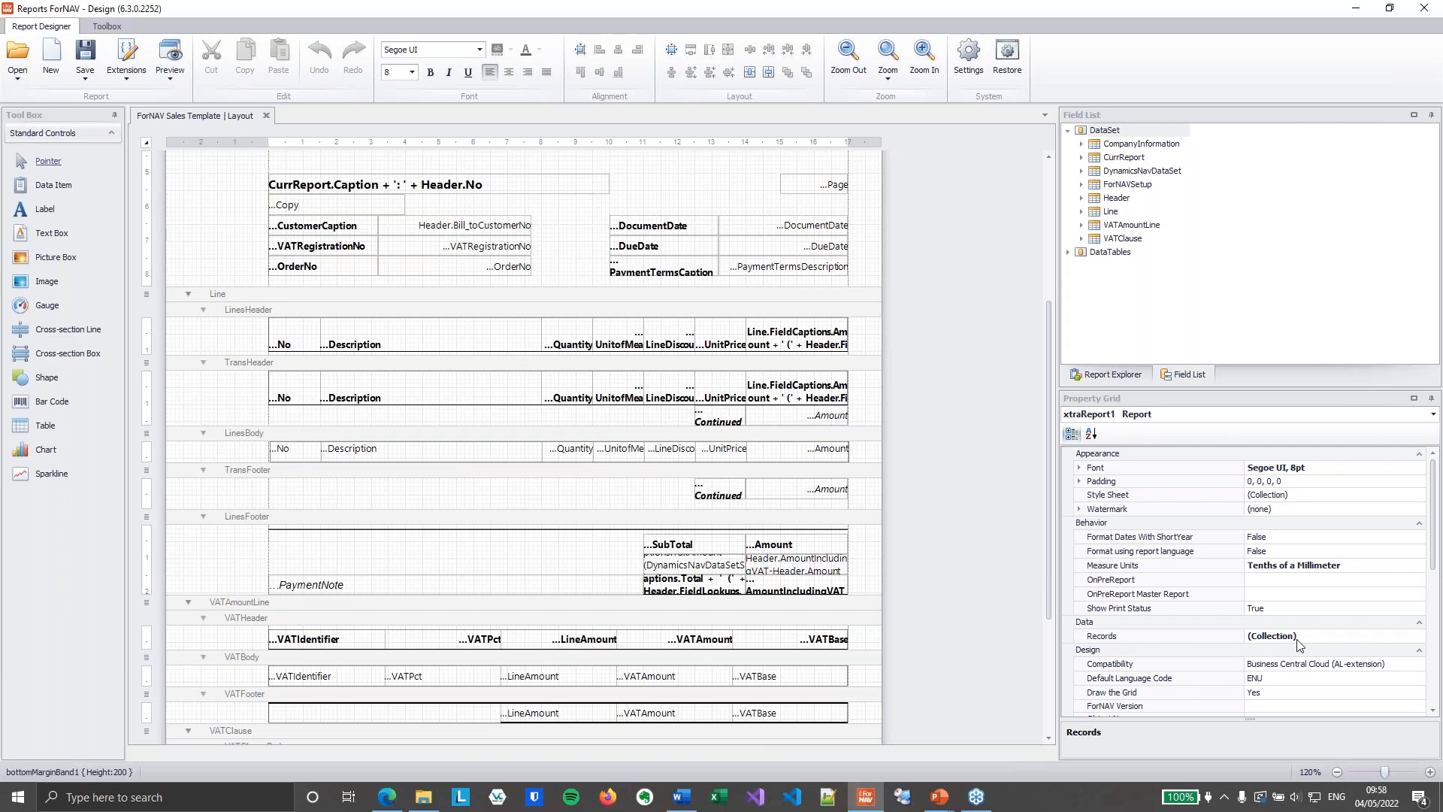
left_click(1419, 636)
left_click(578, 481)
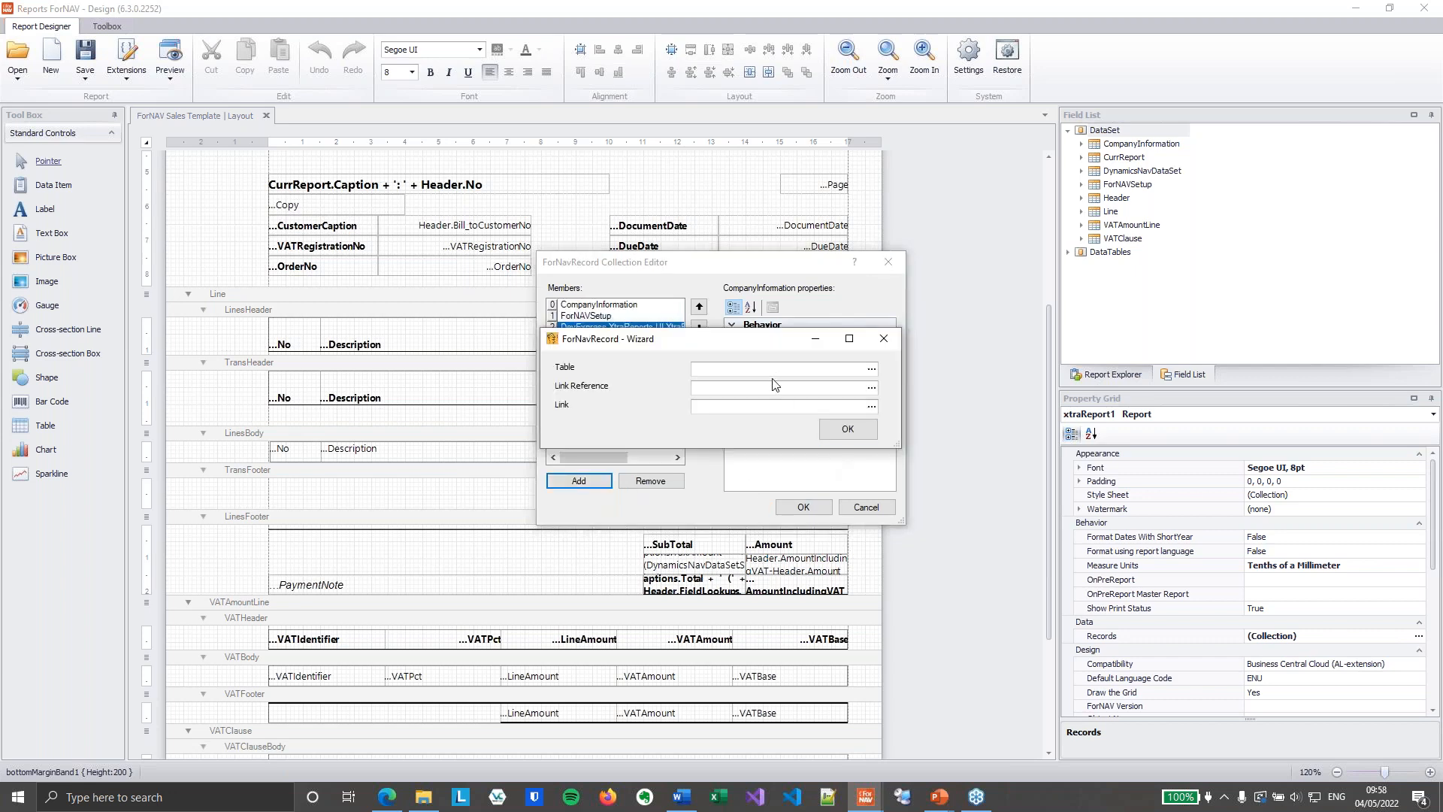
left_click(870, 371)
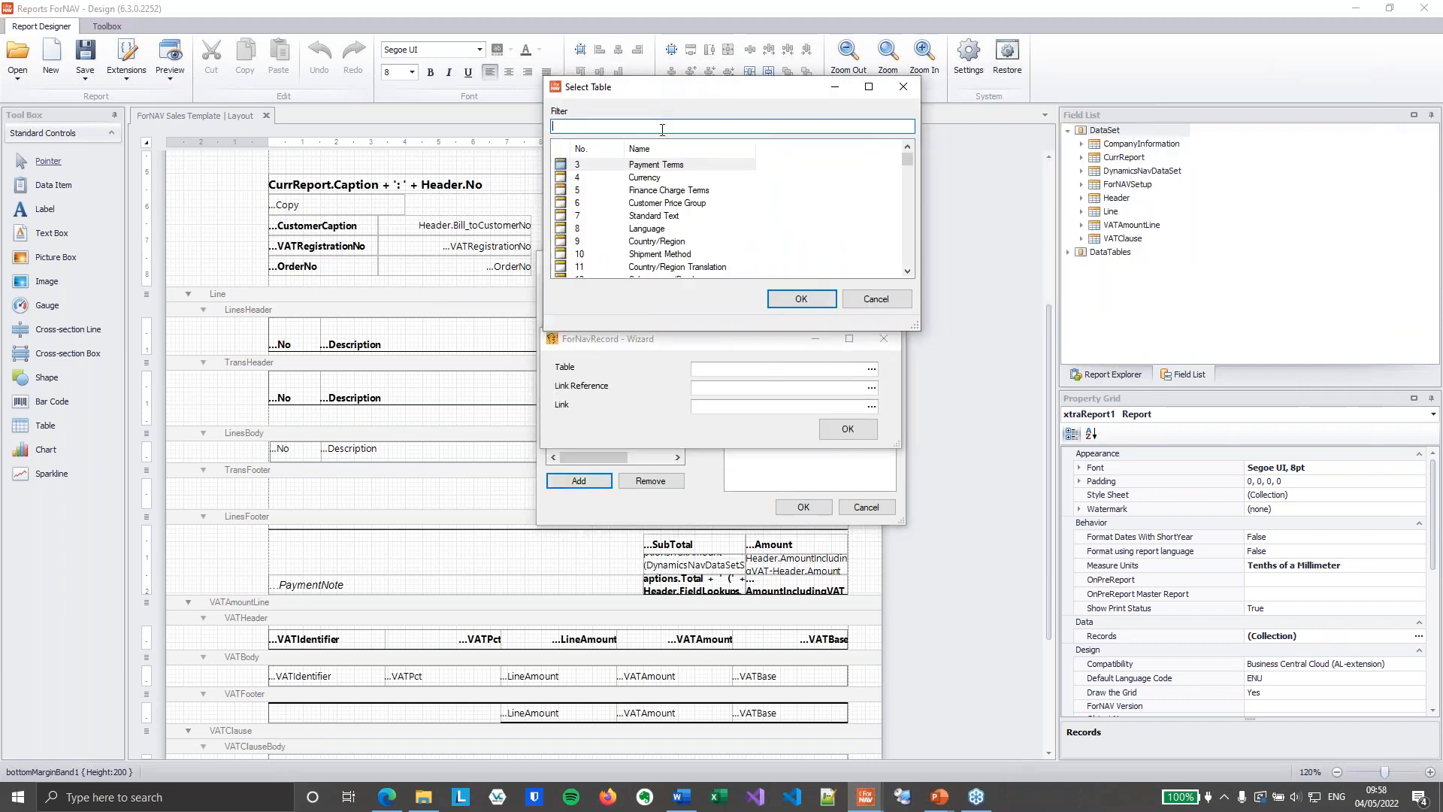
type("bank ac")
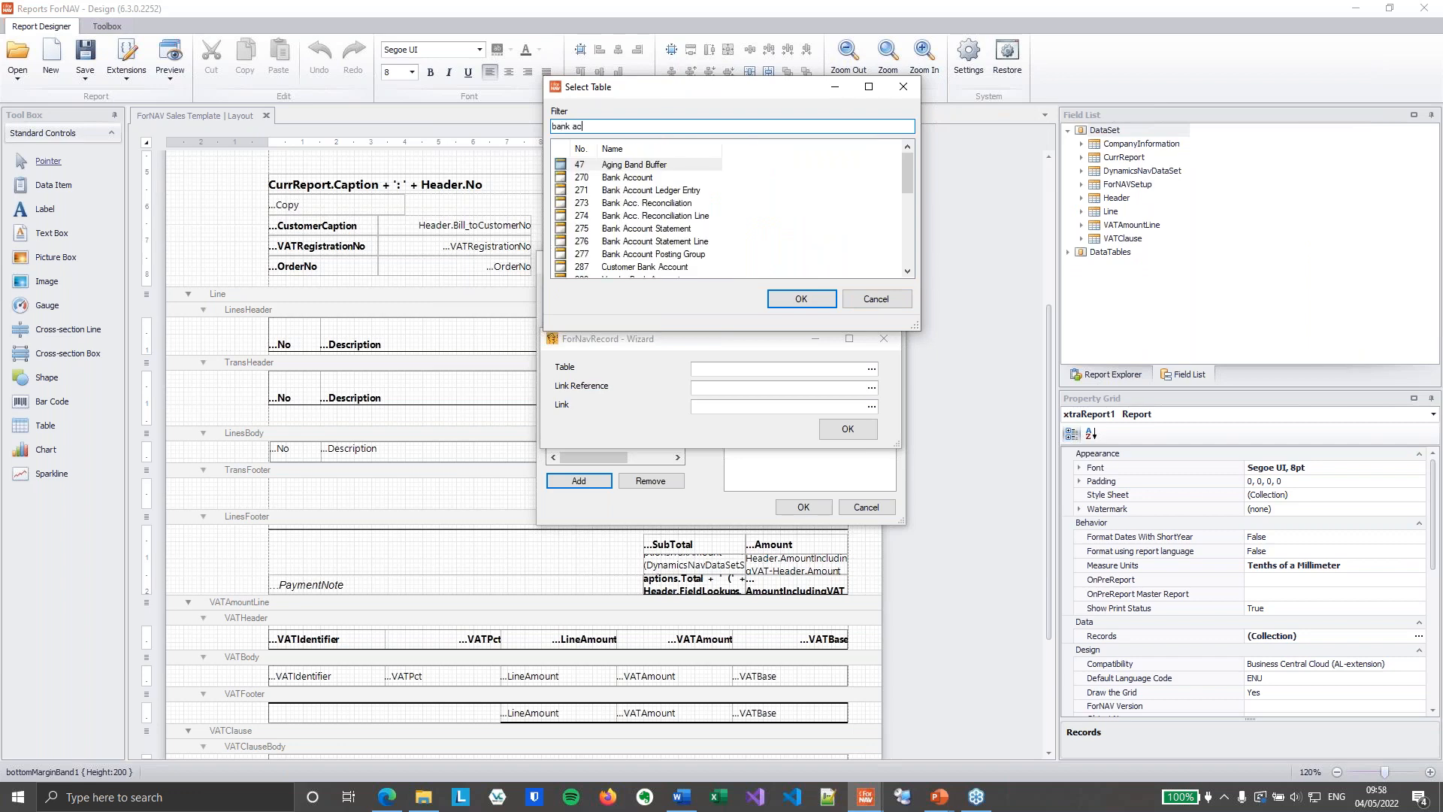
left_click(639, 164)
left_click(801, 298)
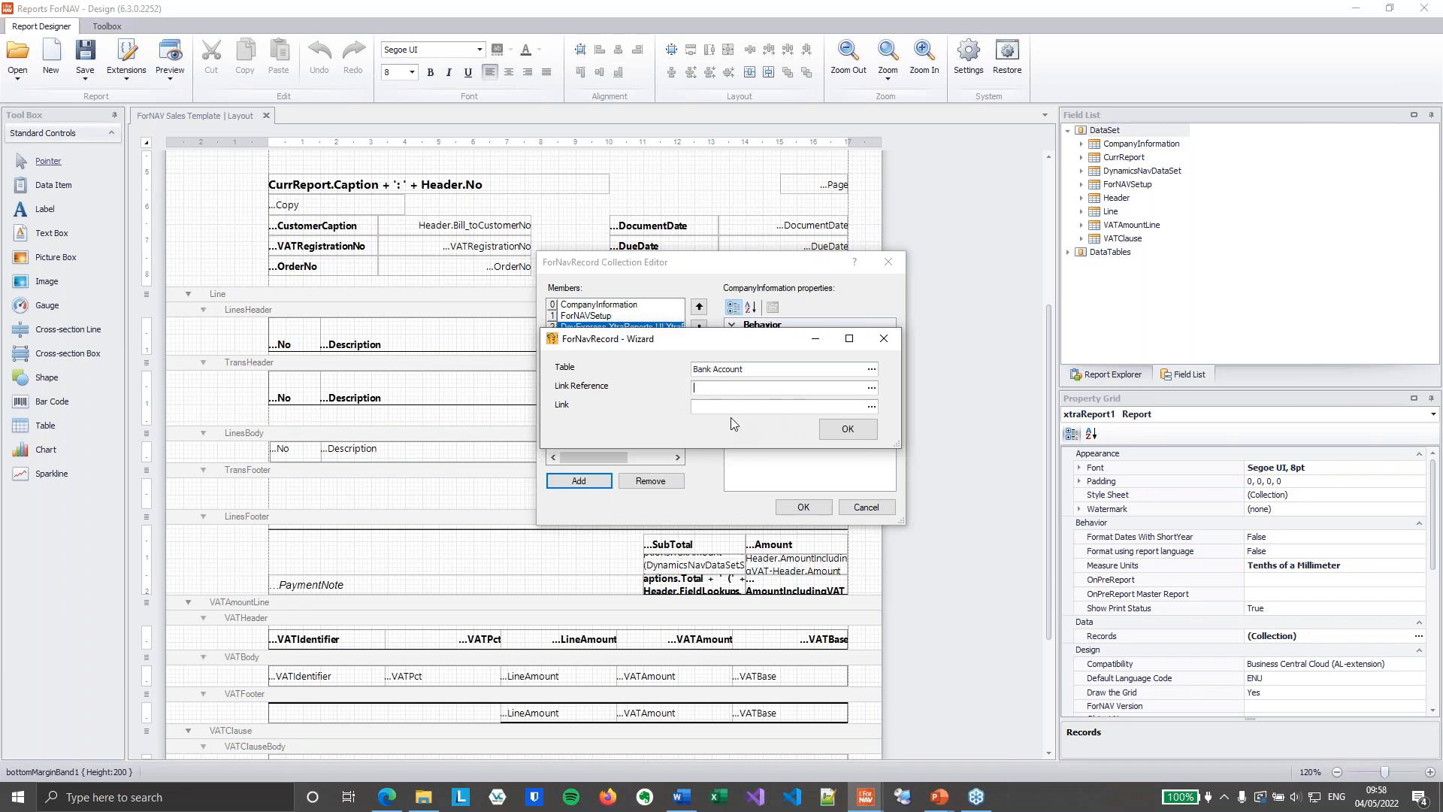
left_click(849, 430)
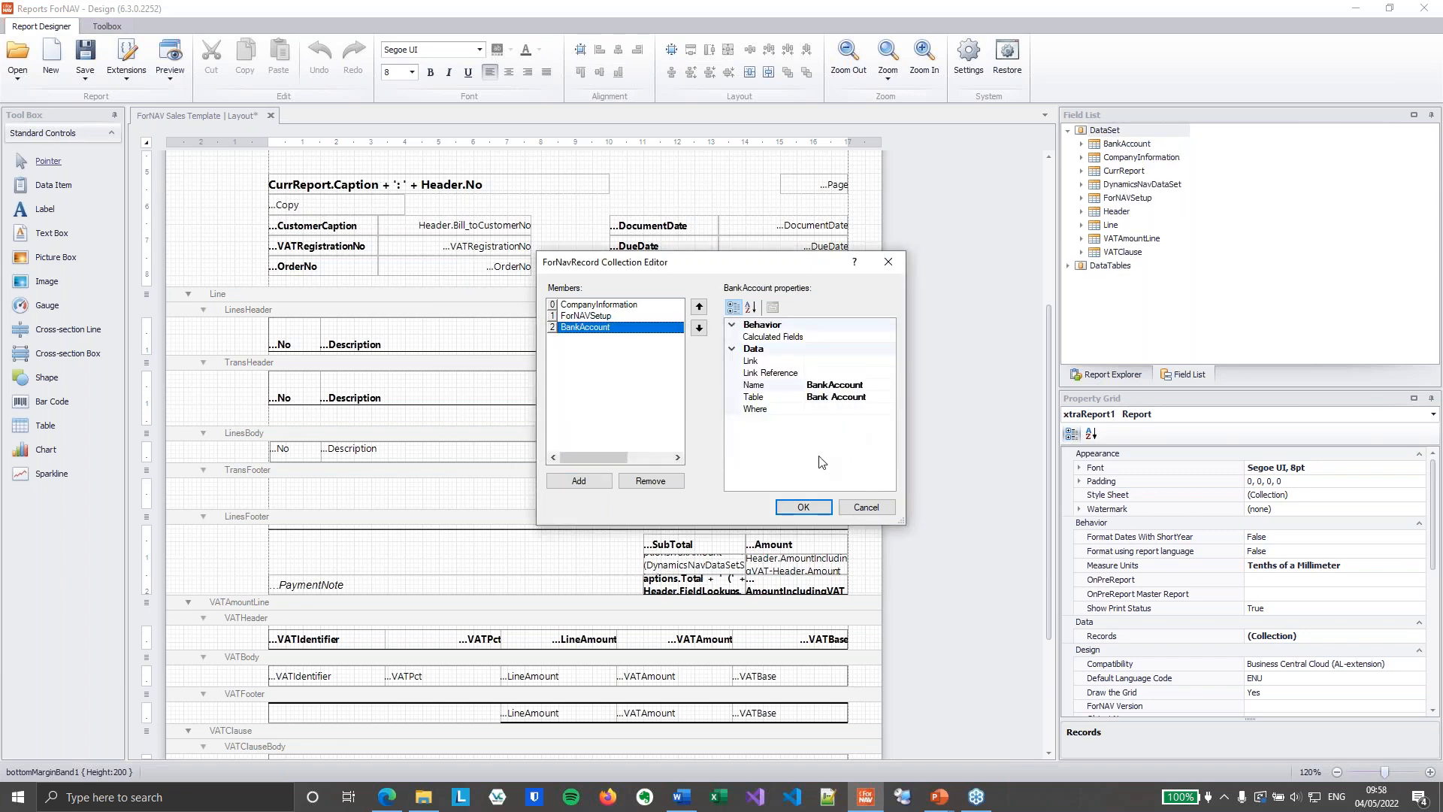
left_click(820, 506)
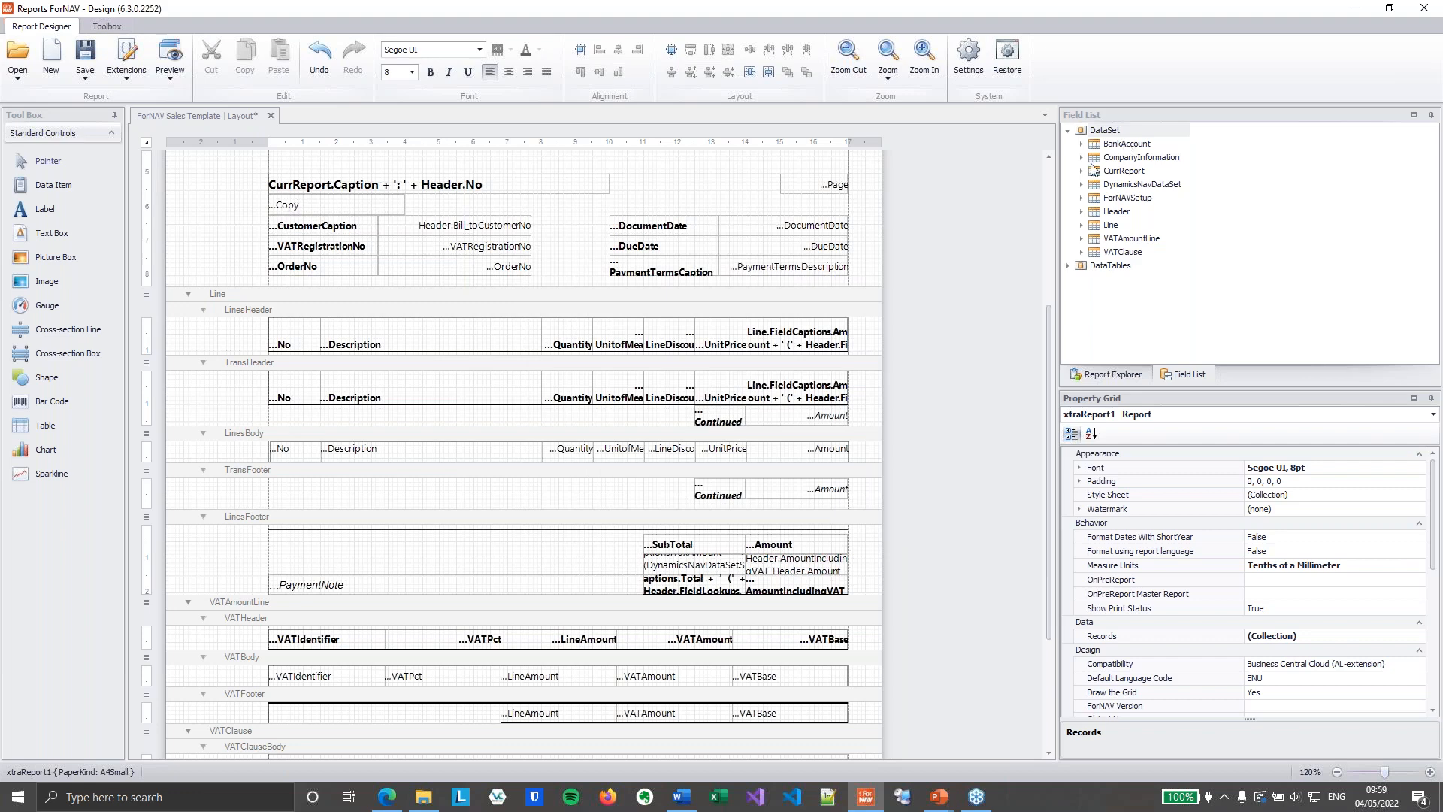
Step: In the footer company details text box's source expression, replace every CompanyInformation reference in the IBAN line with BankAccount
scroll(942, 372, "down", 3)
left_click(768, 621)
left_click(843, 592)
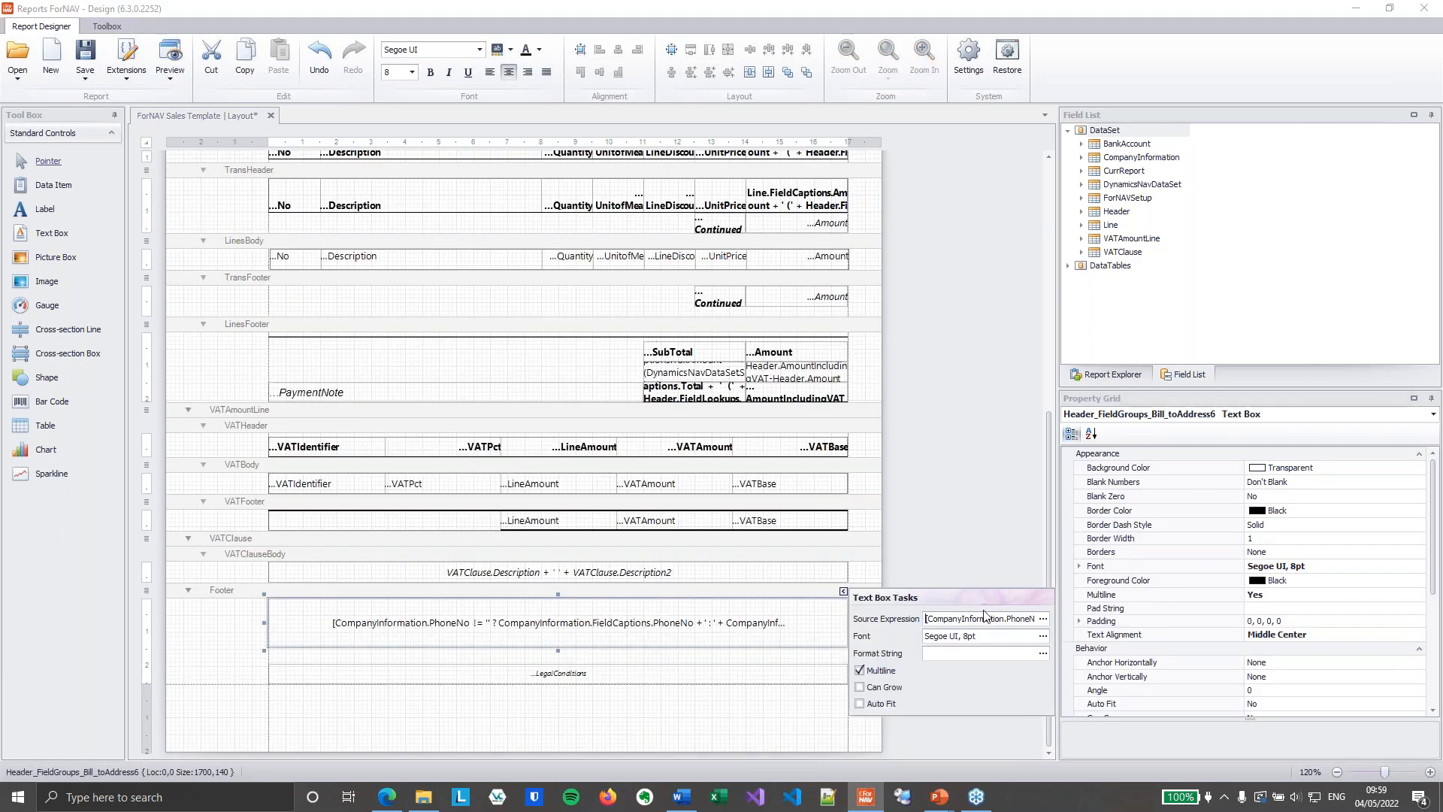
left_click(1044, 620)
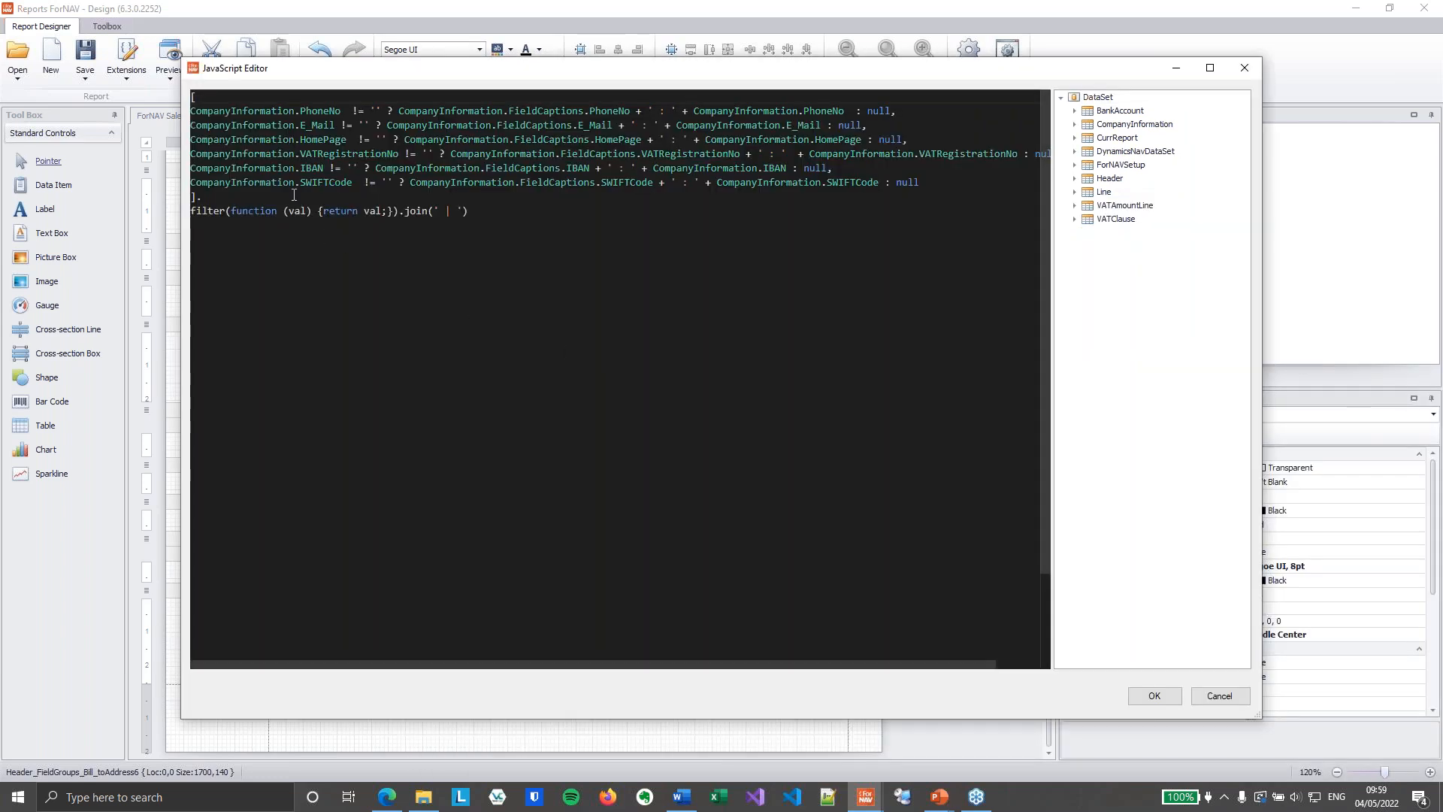
left_click(284, 168)
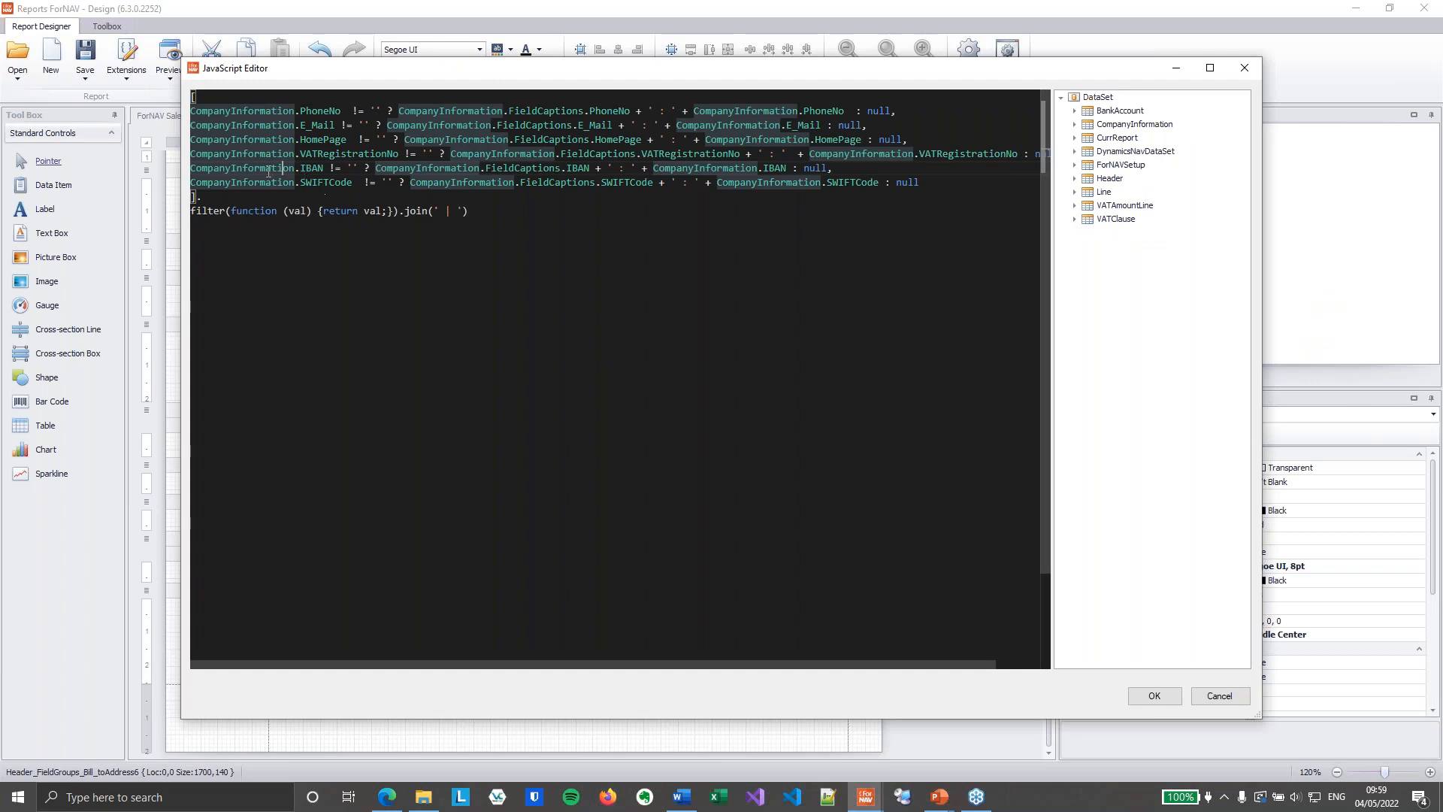
double_click(269, 169)
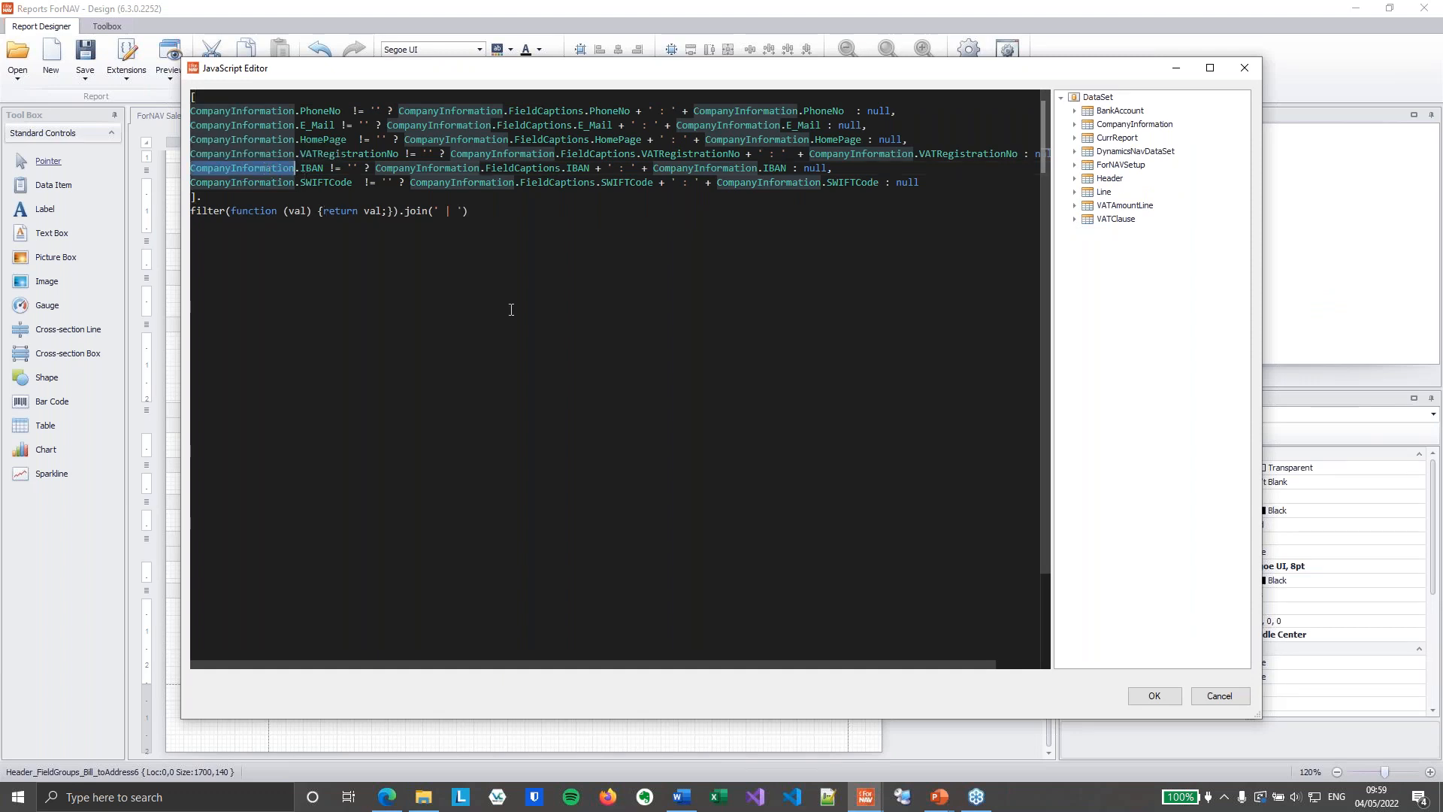
type("BankAccount")
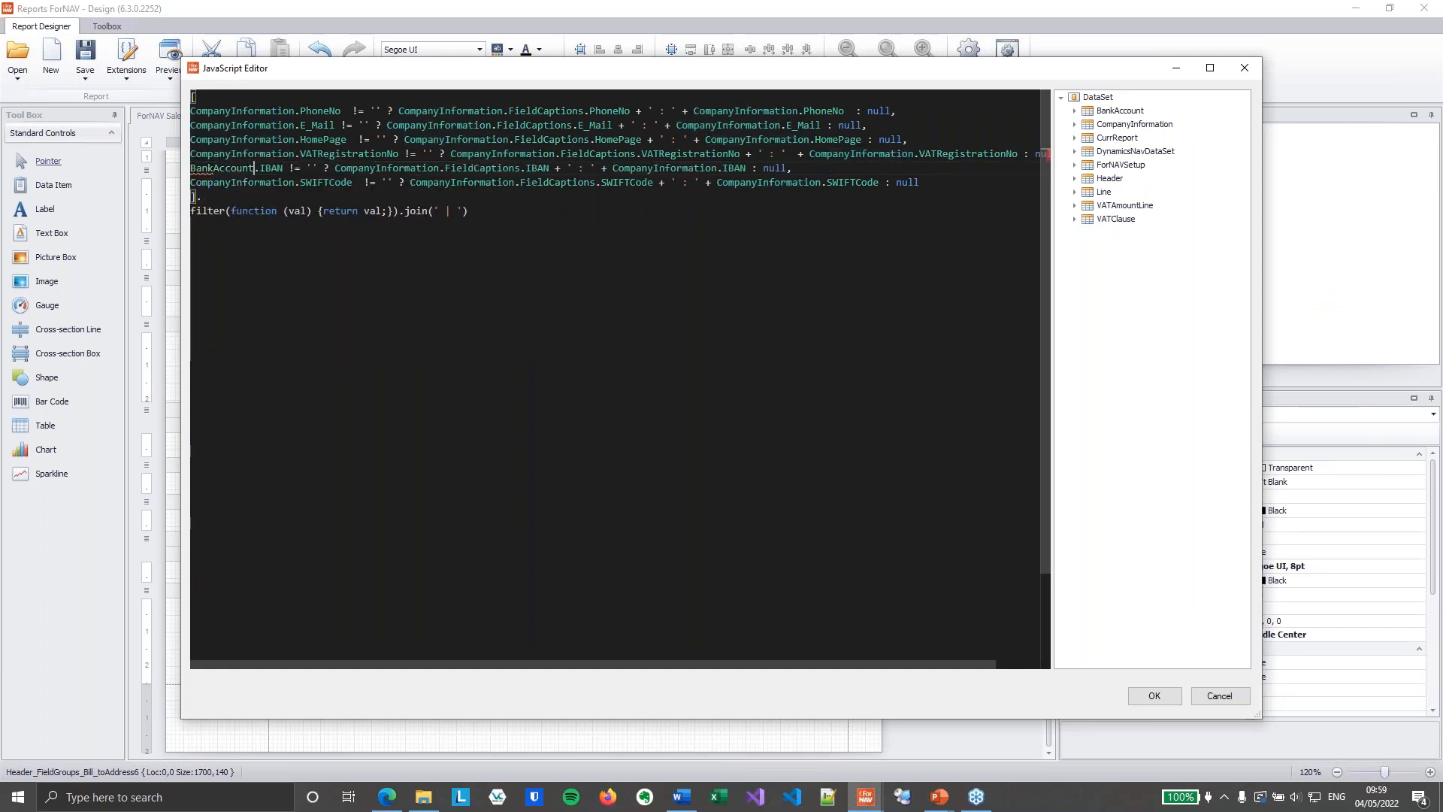
double_click(219, 169)
key("ctrl+c")
double_click(406, 168)
key("ctrl+v")
double_click(614, 170)
key("ctrl+v")
Step: Replace every CompanyInformation reference in the SWIFTCode line with BankAccount and apply the edited expression
double_click(276, 184)
key("ctrl+v")
double_click(426, 183)
key("ctrl+v")
double_click(655, 182)
key("ctrl+v")
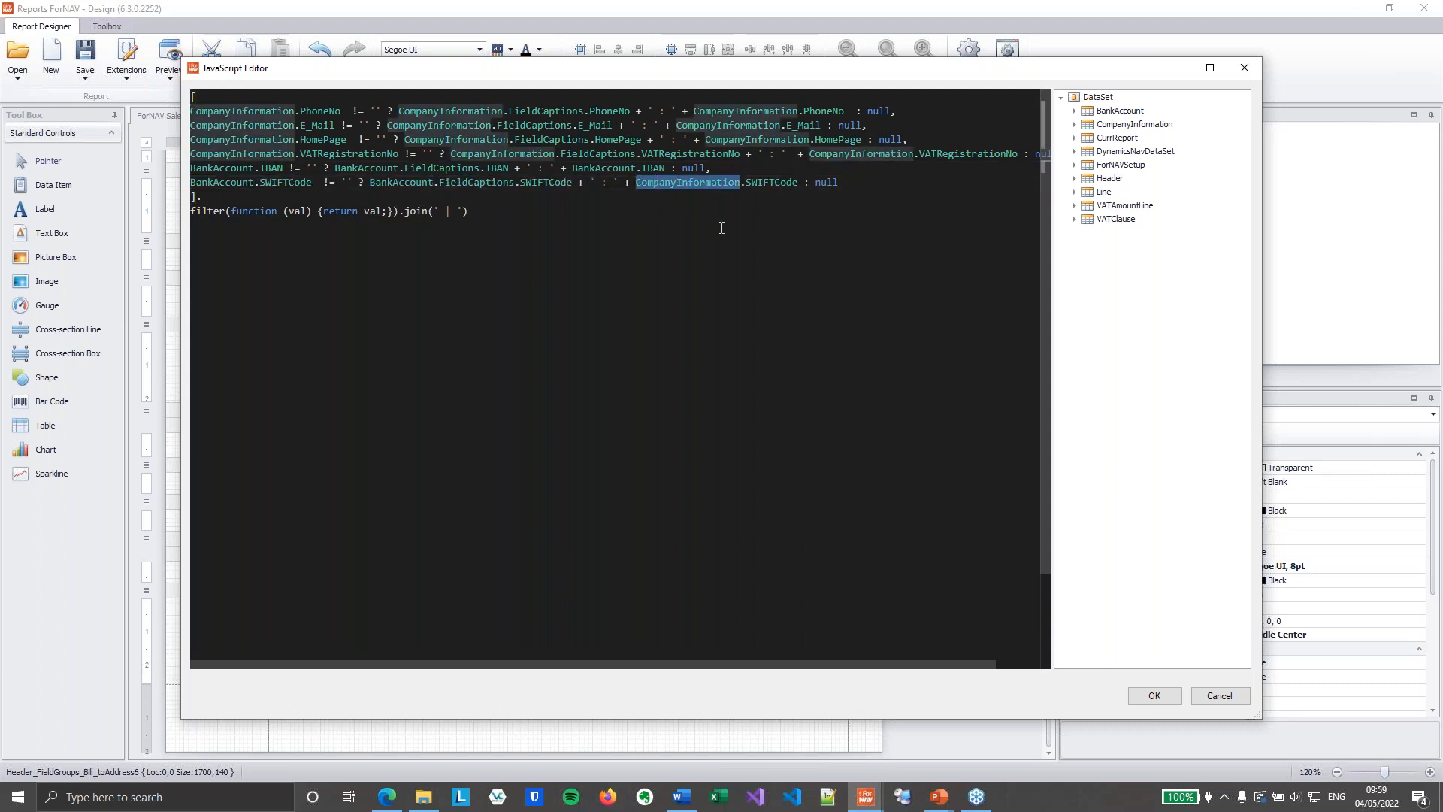
left_click(861, 209)
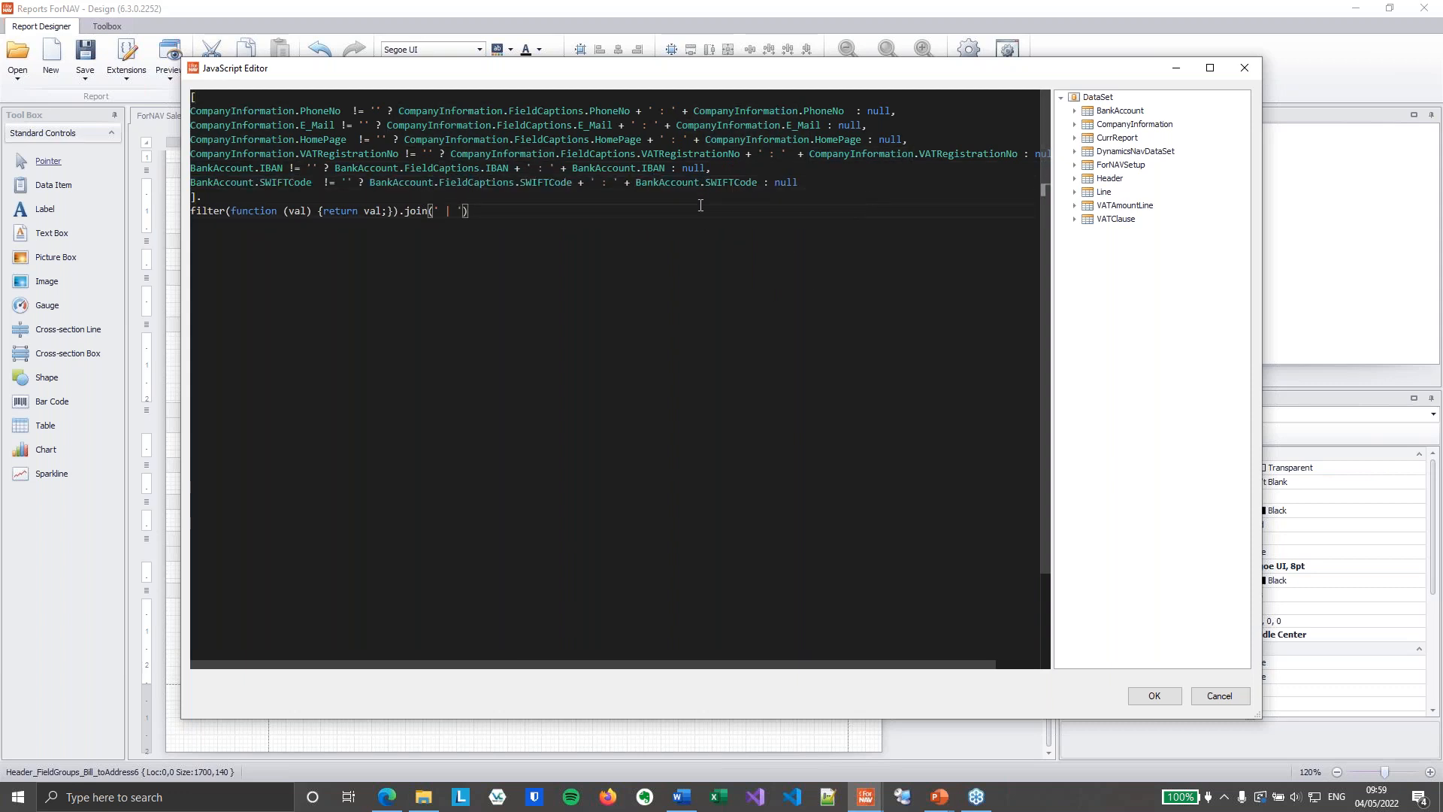
left_click(1153, 692)
Step: Save the report as a custom layout on the server and activate it, with nothing selected on the design surface
left_click(85, 78)
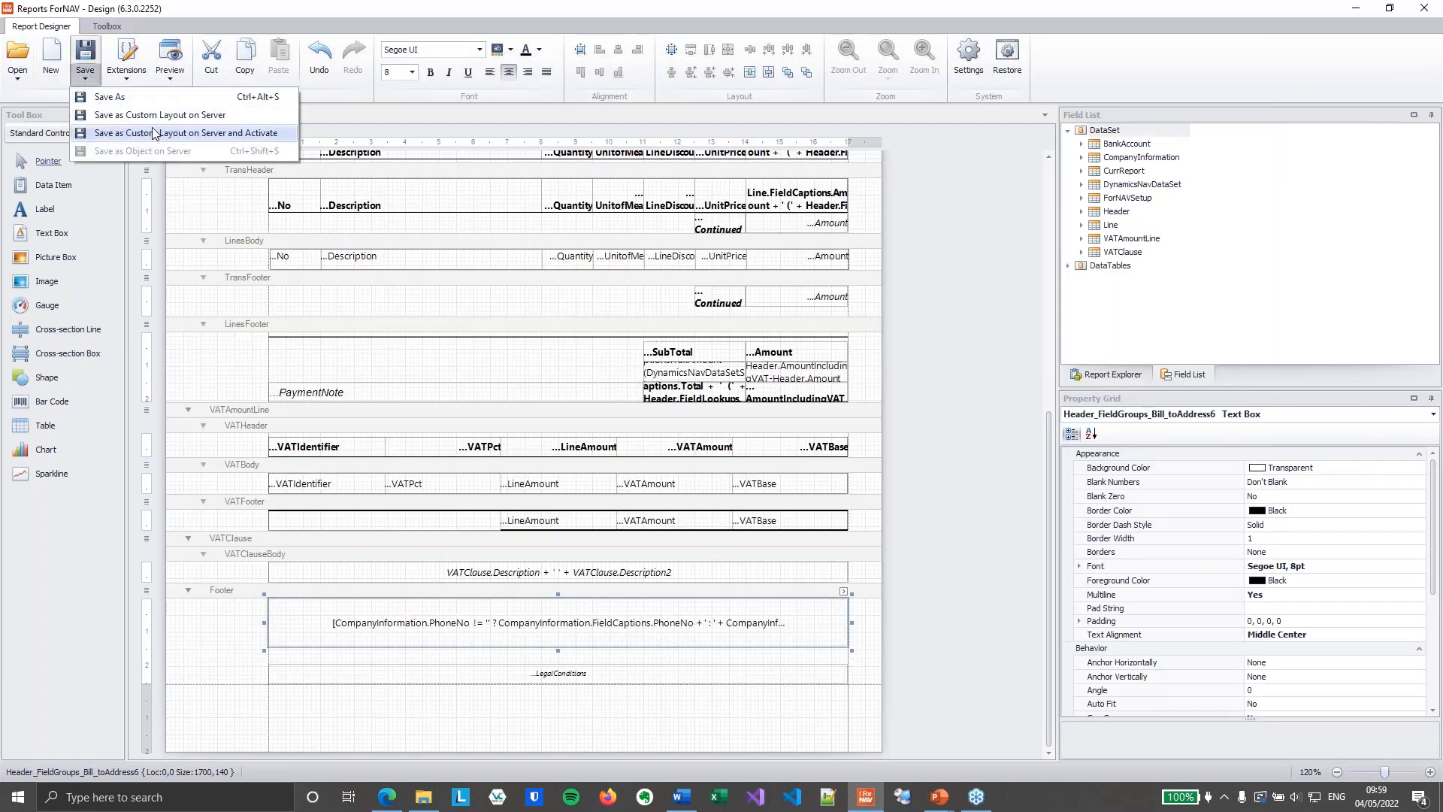
left_click(117, 132)
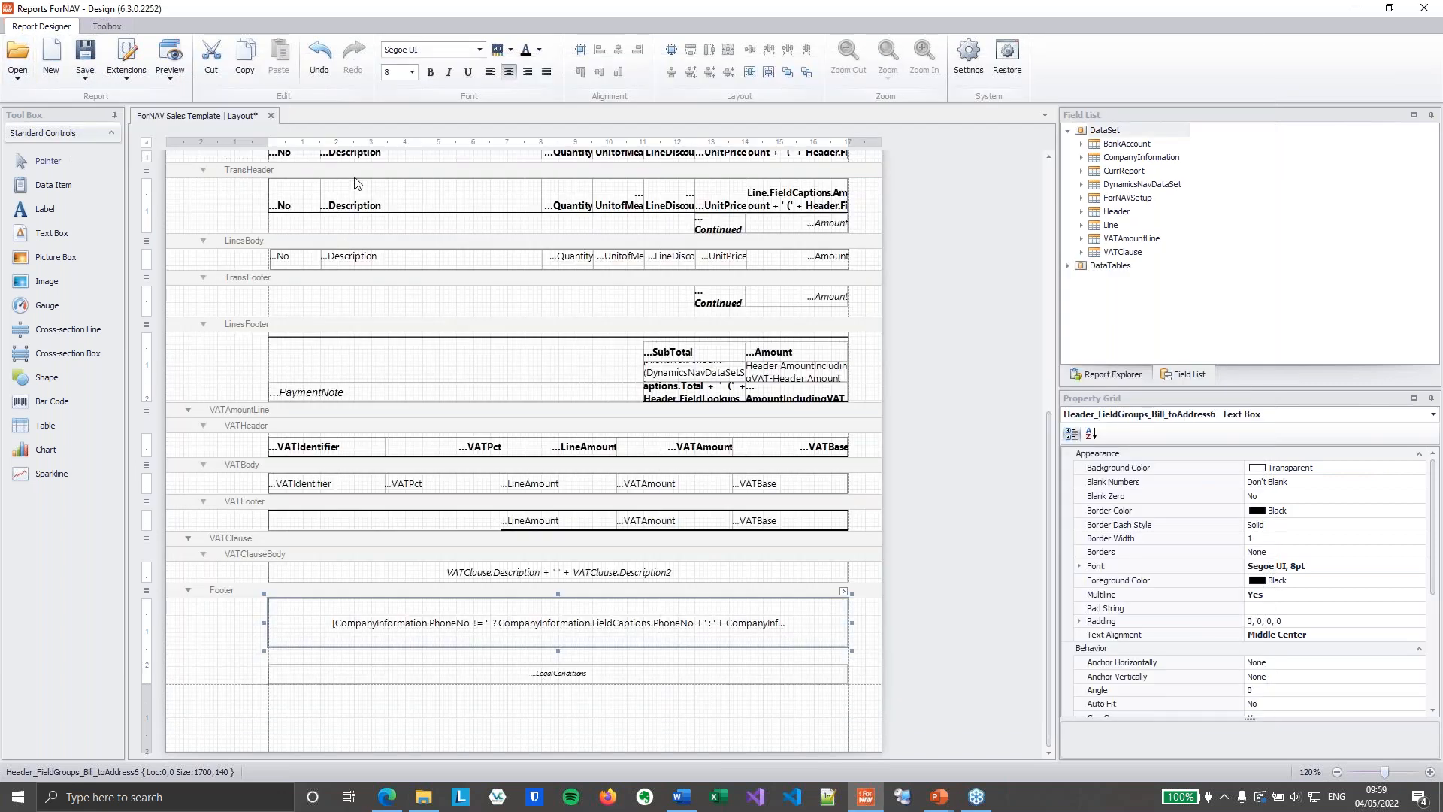
left_click(958, 337)
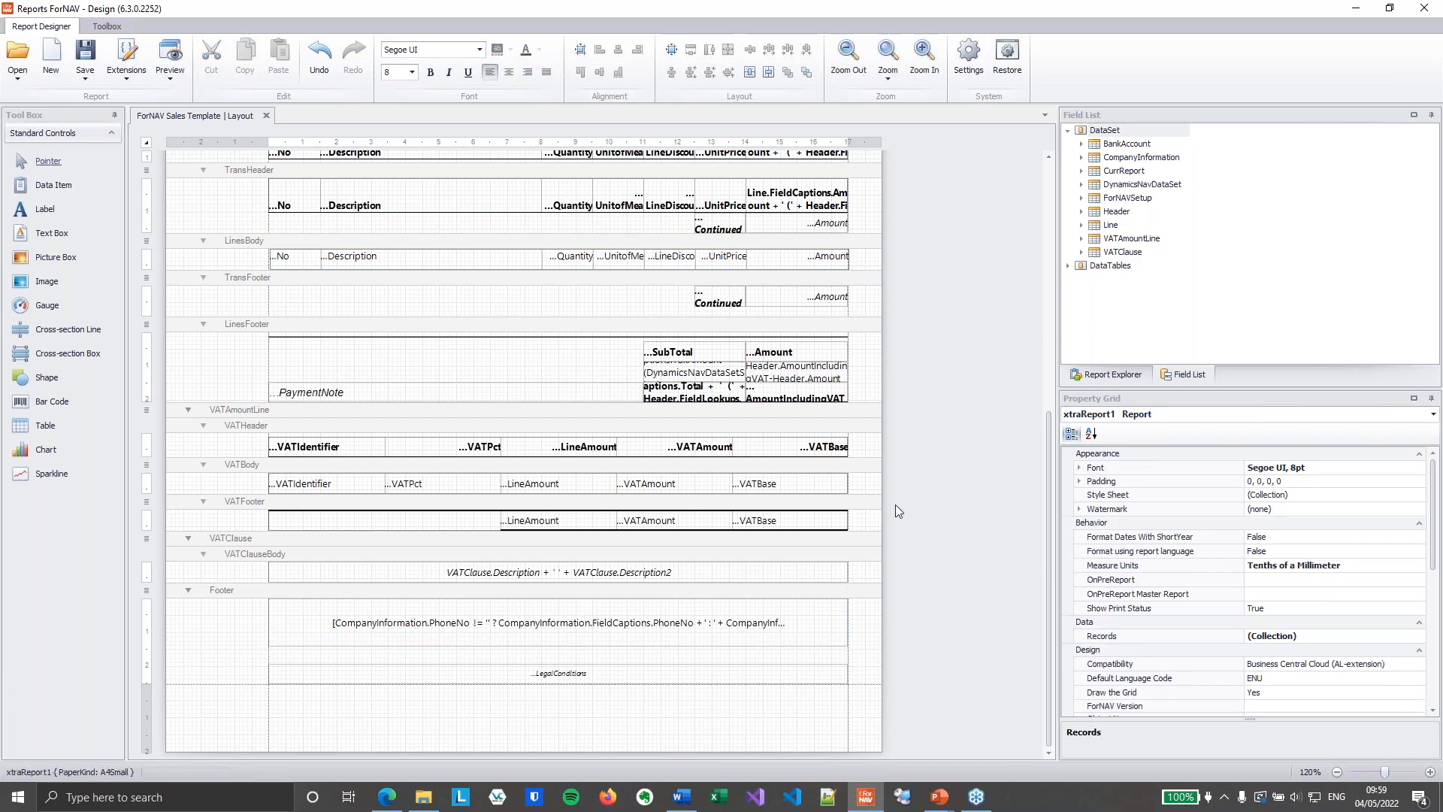
Step: Switch to the PowerPoint slide show to view the "Get with JavaScript" slide, and return to the ForNAV report designer
left_click(942, 795)
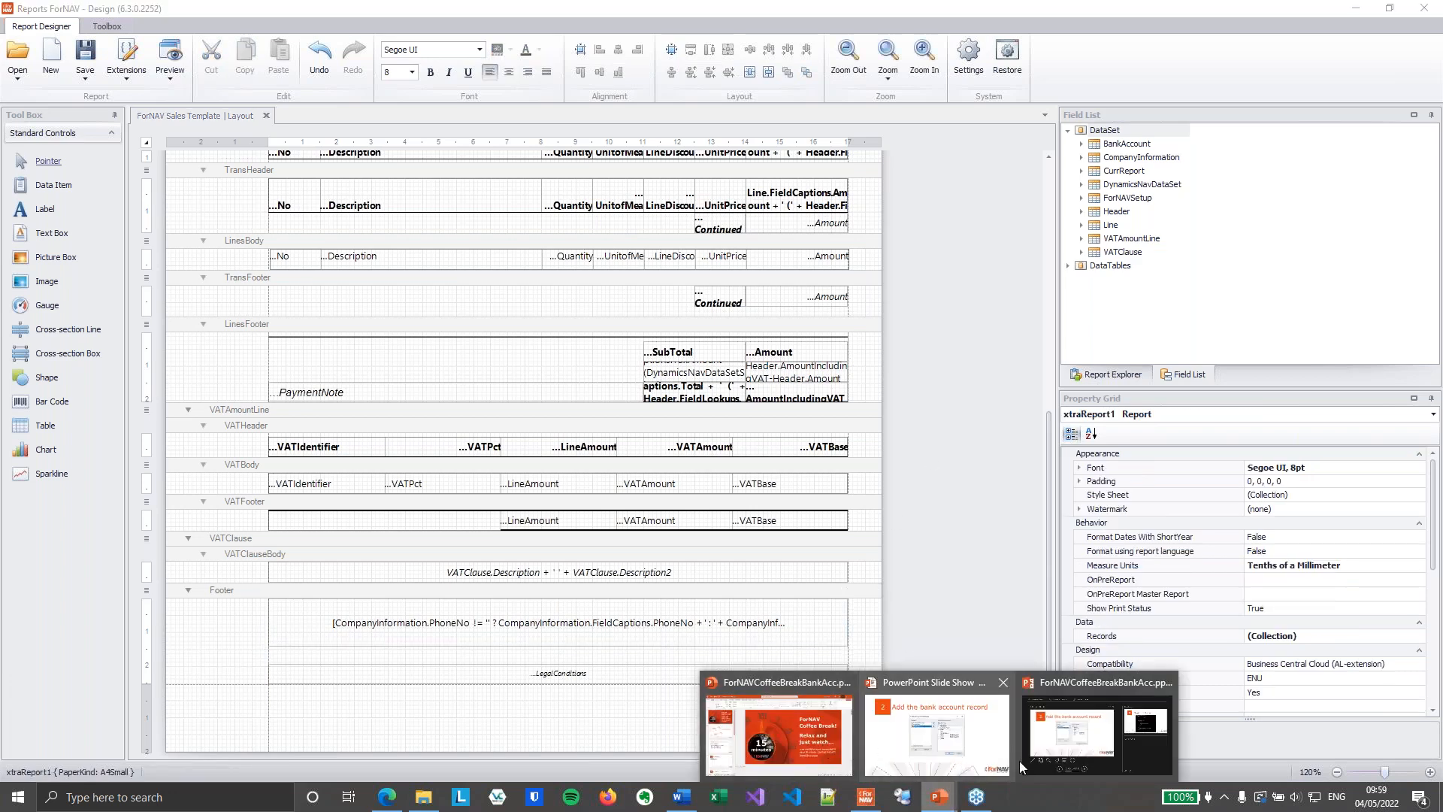
left_click(985, 764)
left_click(1060, 526)
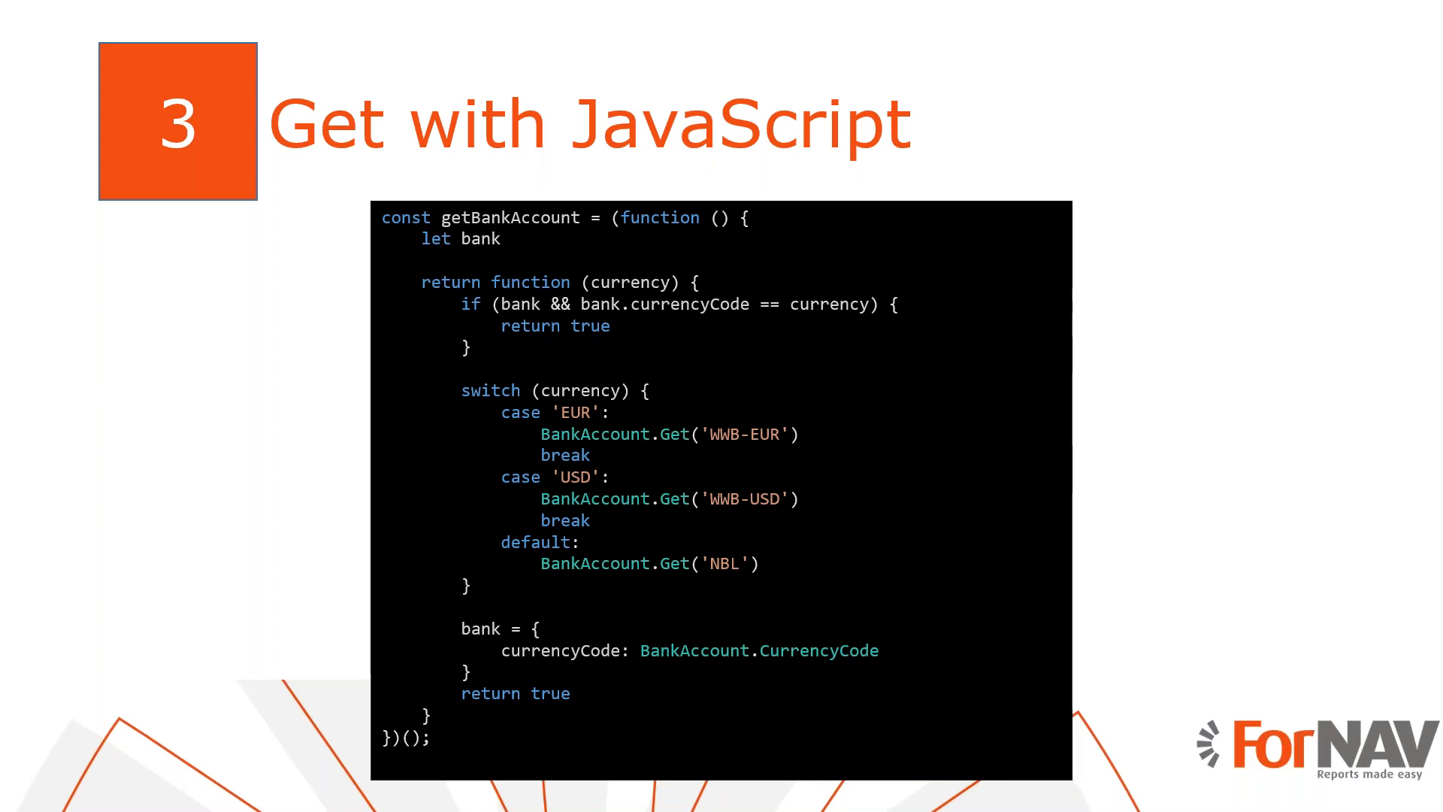
key("super+Tab")
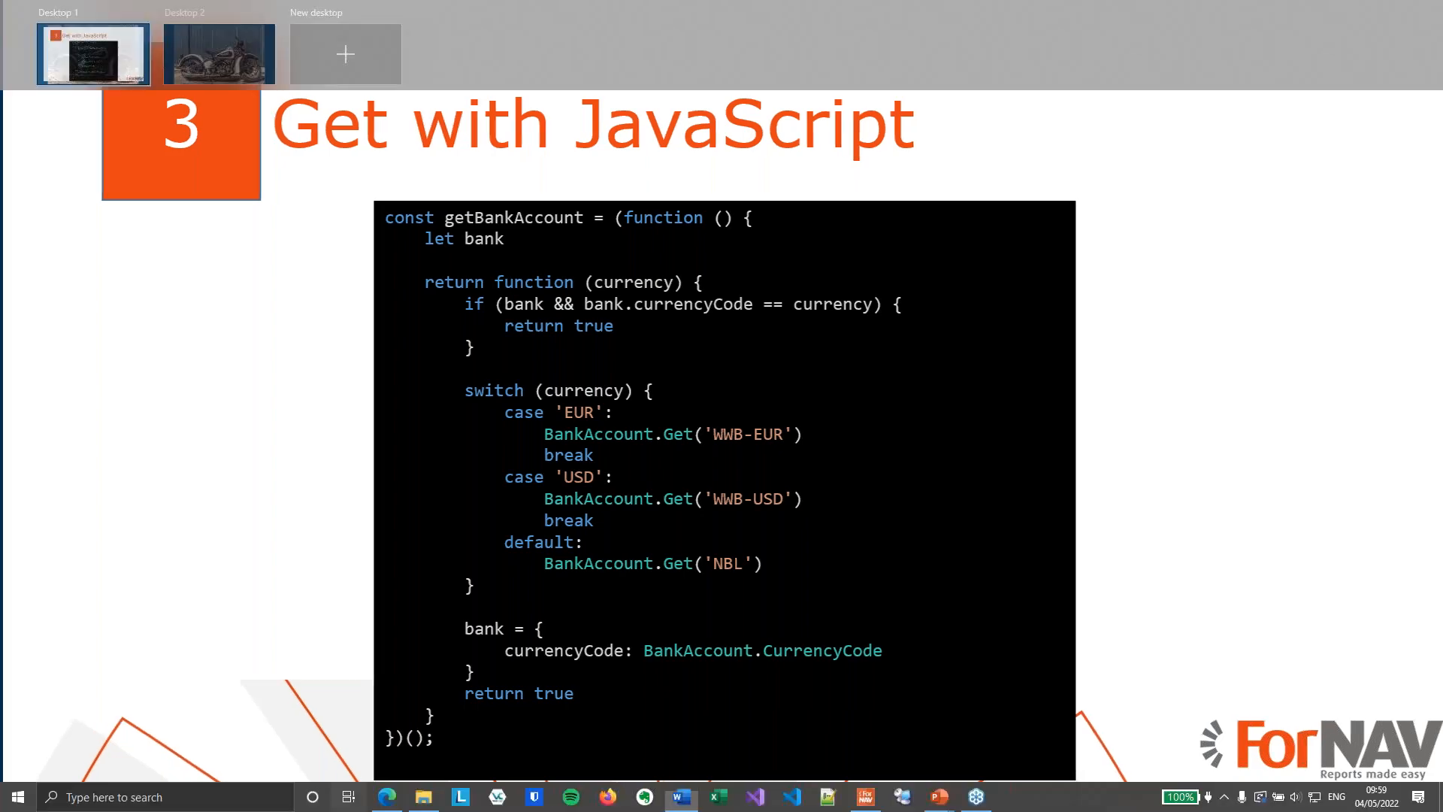
left_click(601, 206)
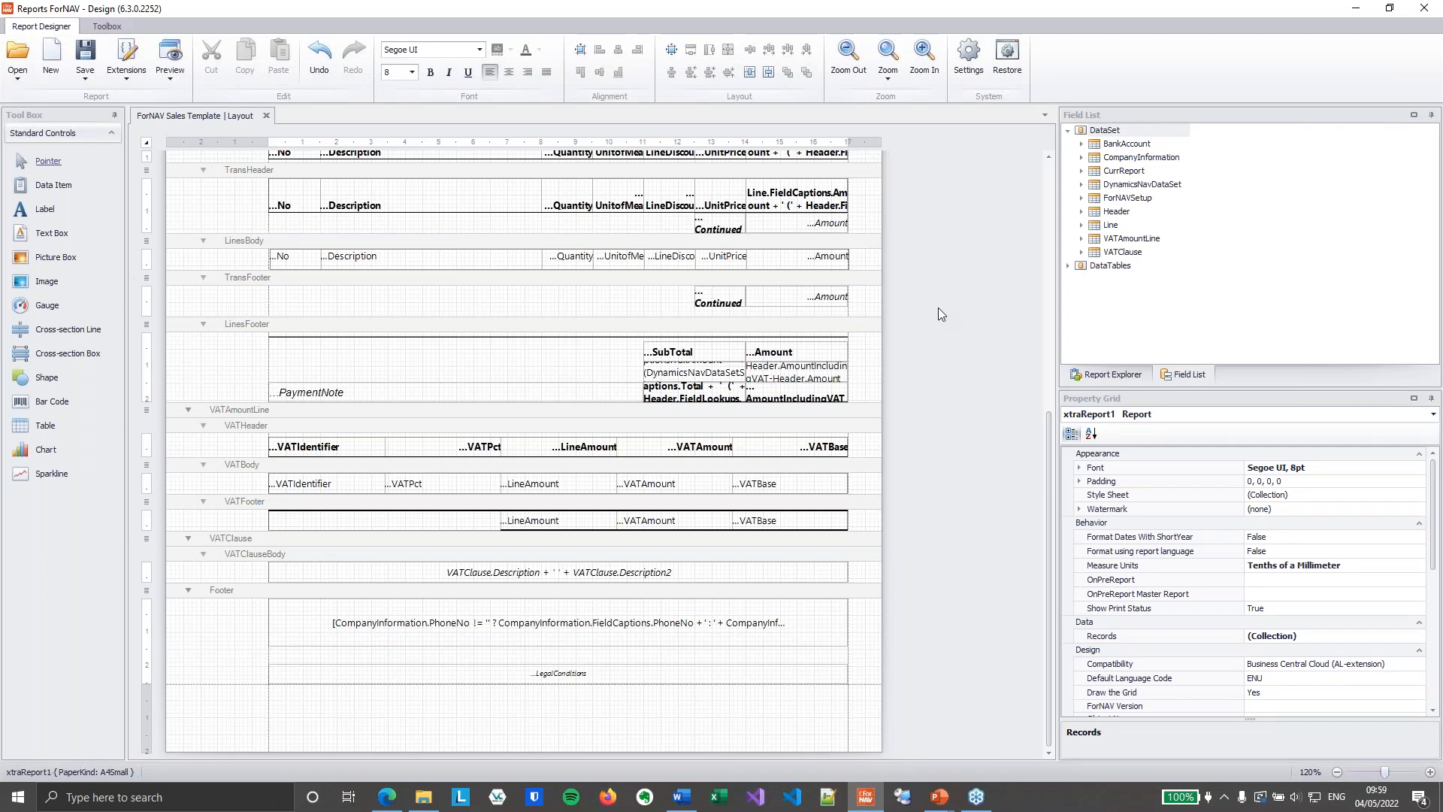
Step: Insert the copied getBankAccount function, with its EUR, USD and default cases, into the report's OnPreReport script
scroll(946, 289, "up", 6)
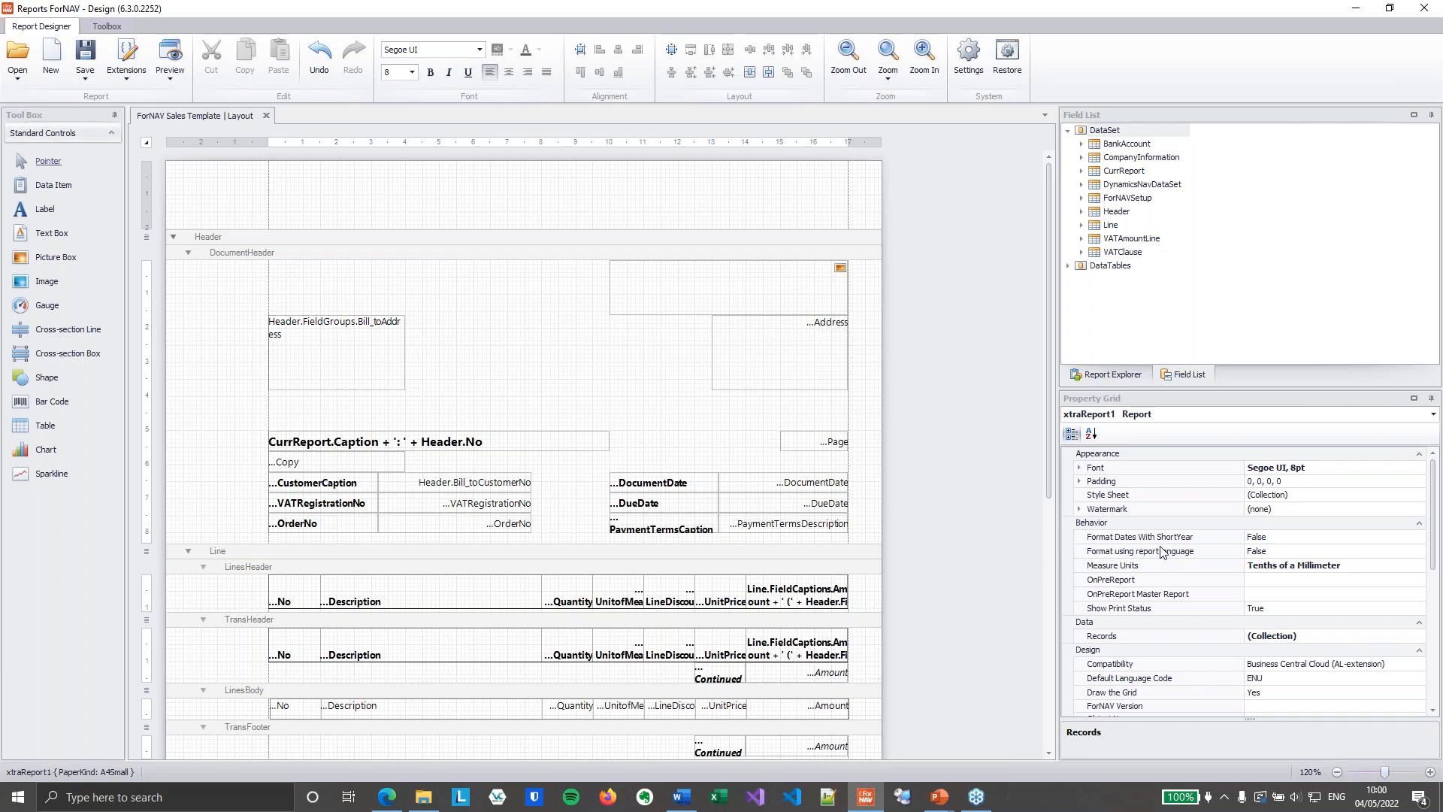
left_click(1258, 580)
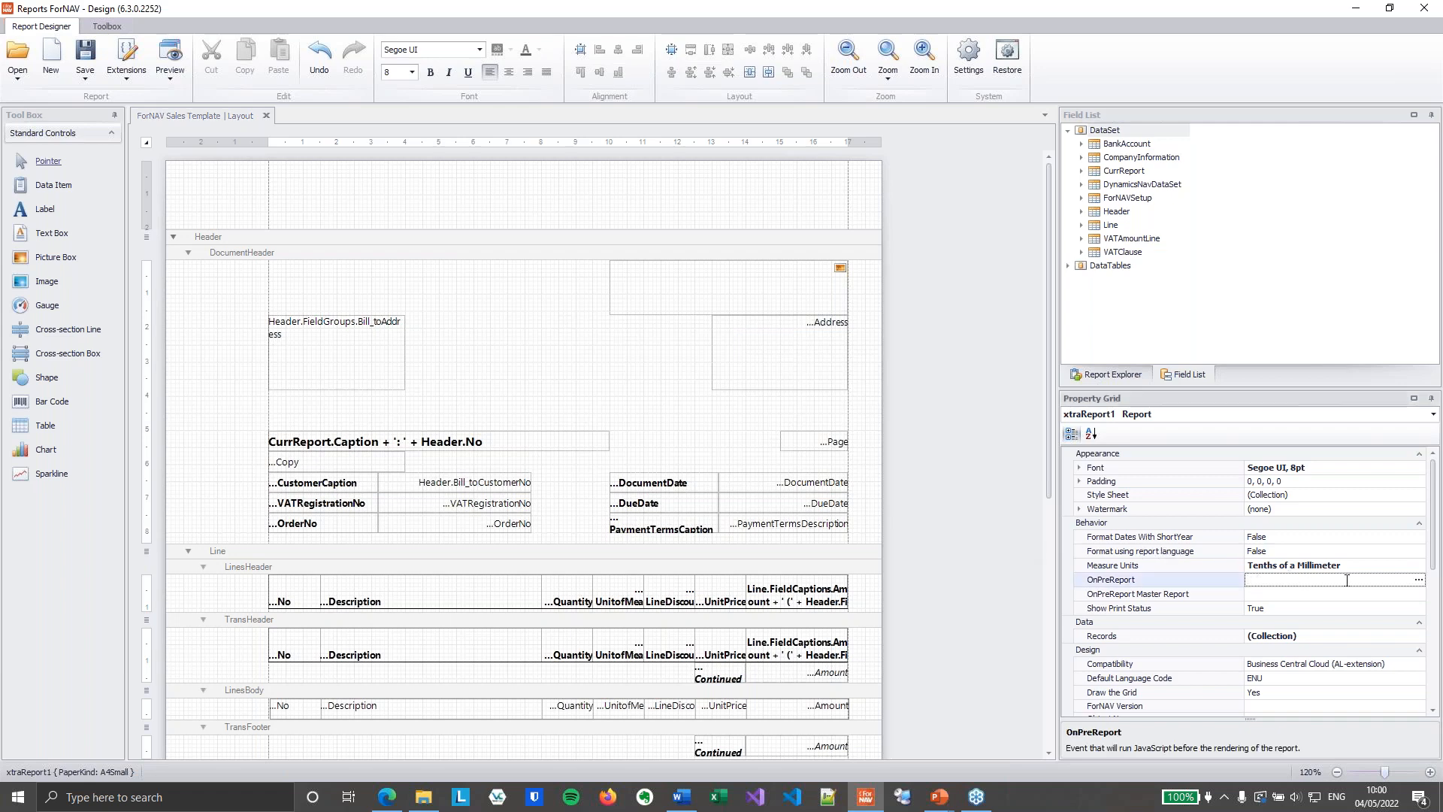
left_click(1418, 580)
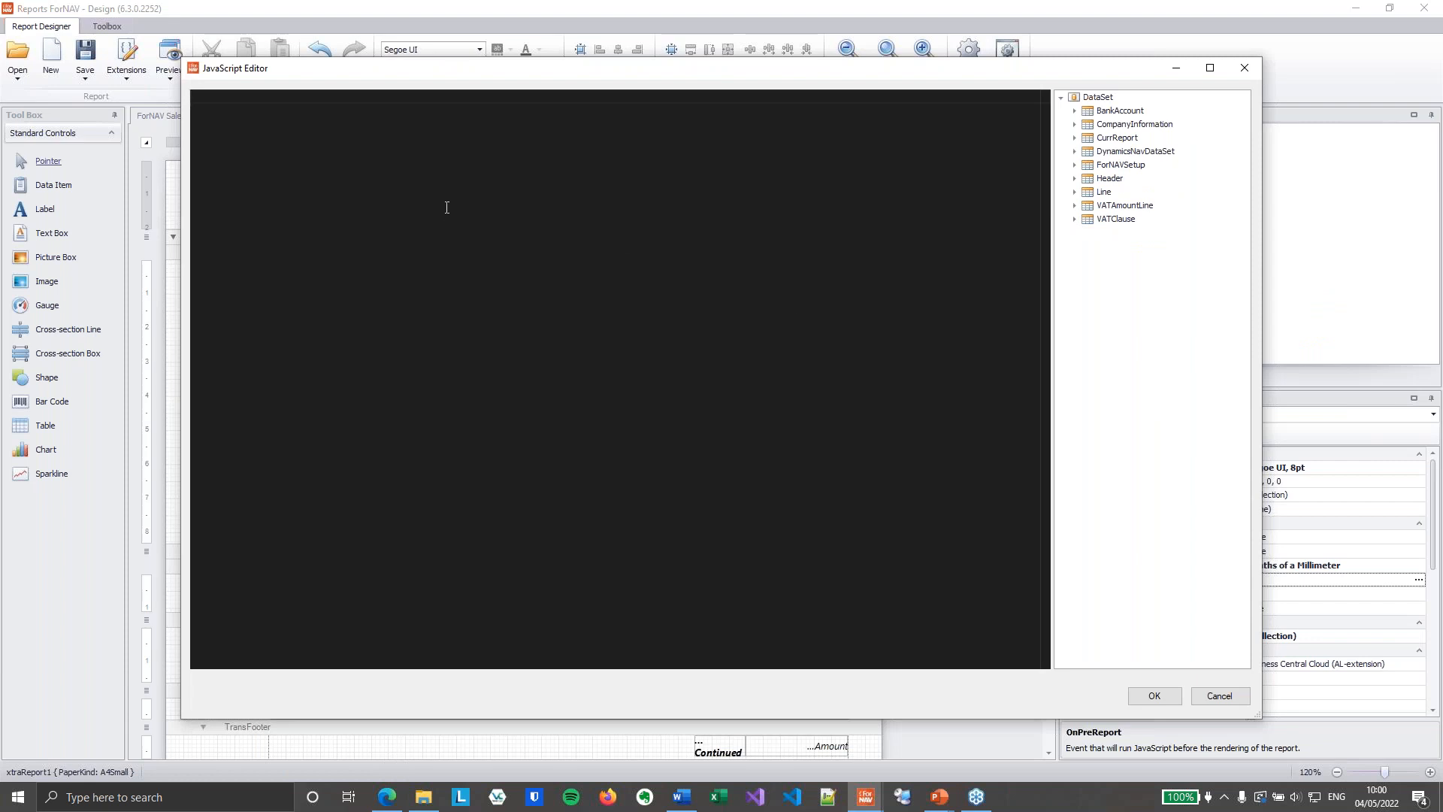
key("ctrl+v")
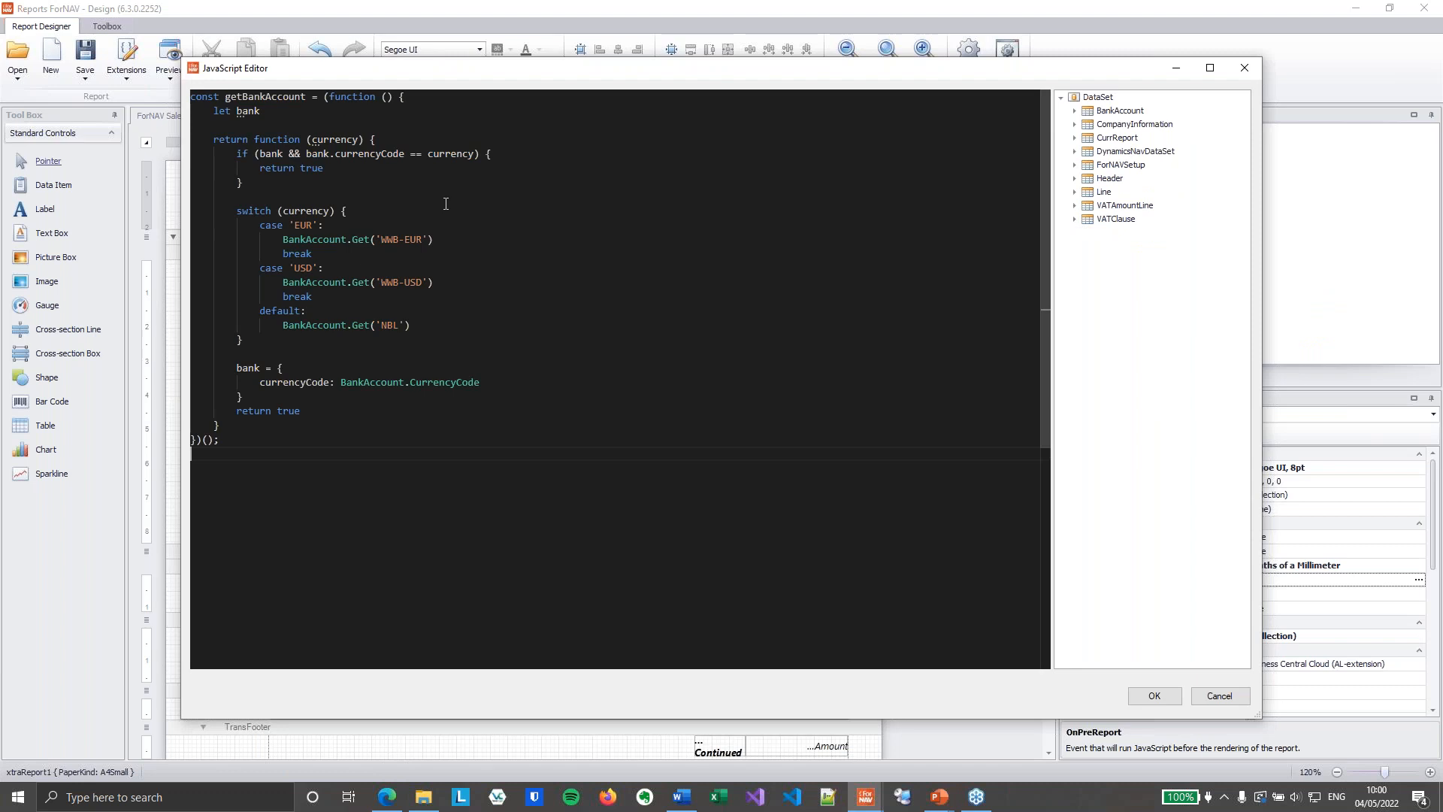
Step: Examine the getBankAccount code, focusing on the switch block that picks a bank account by currency
left_click(502, 227)
left_click(247, 143)
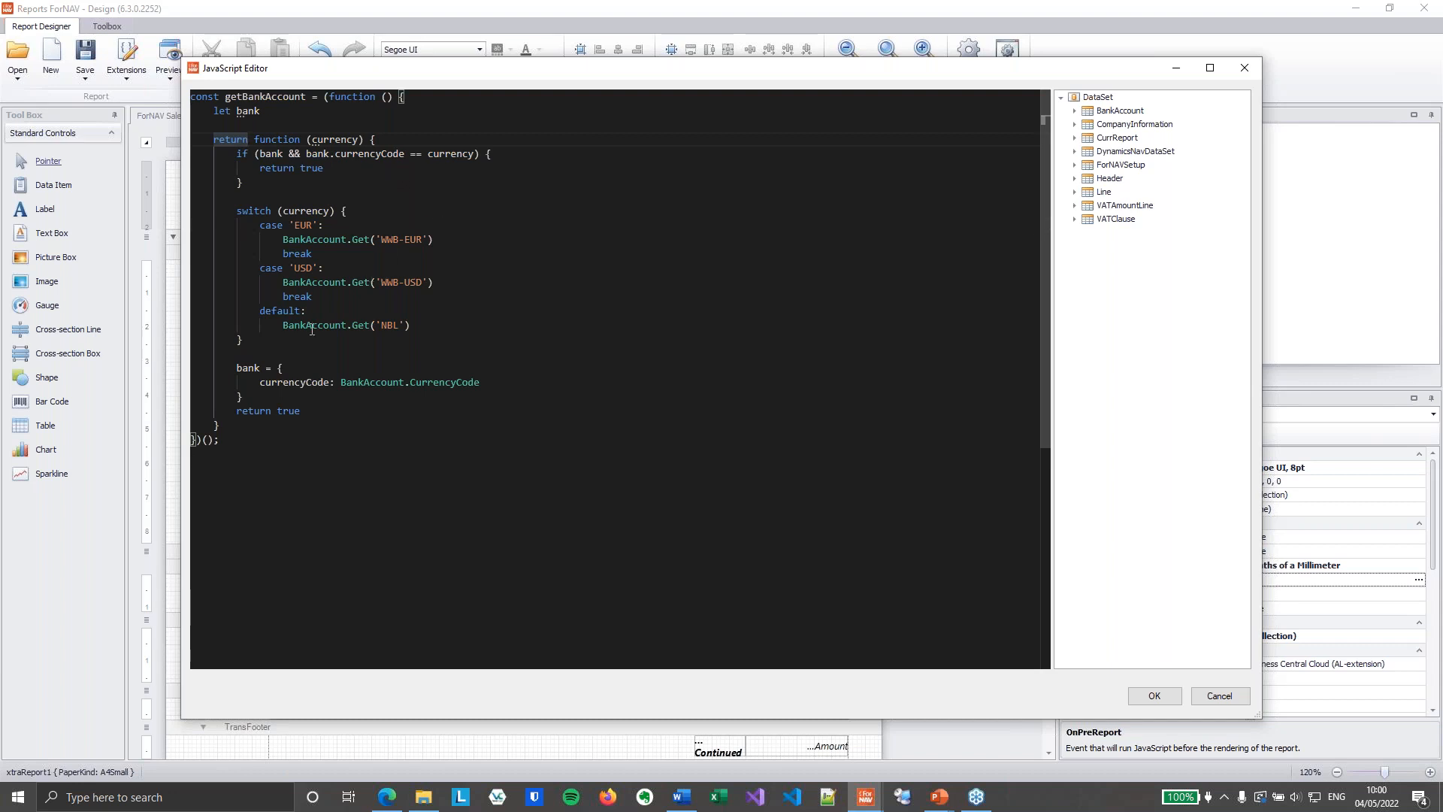
left_click(277, 343)
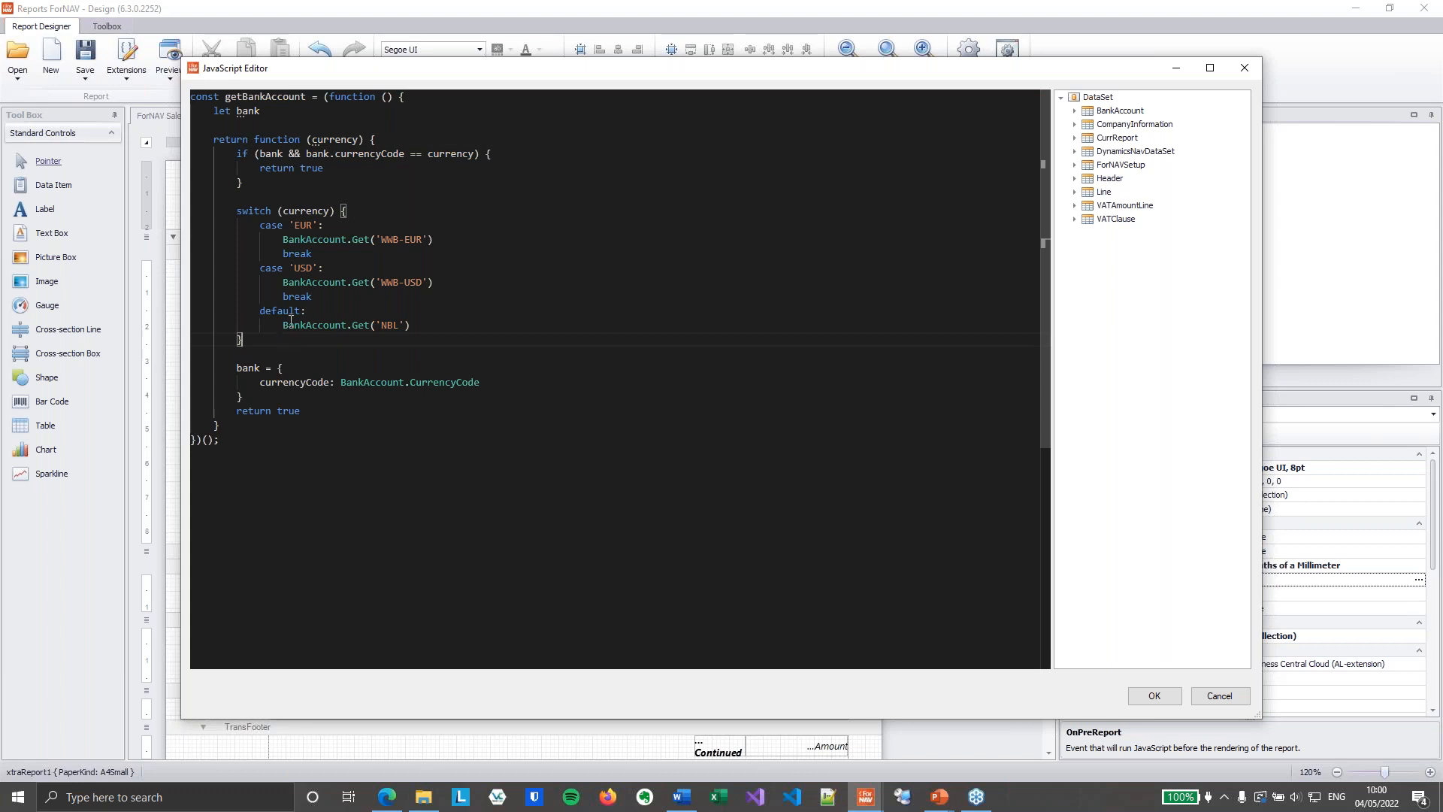
left_click_drag(260, 342, 163, 211)
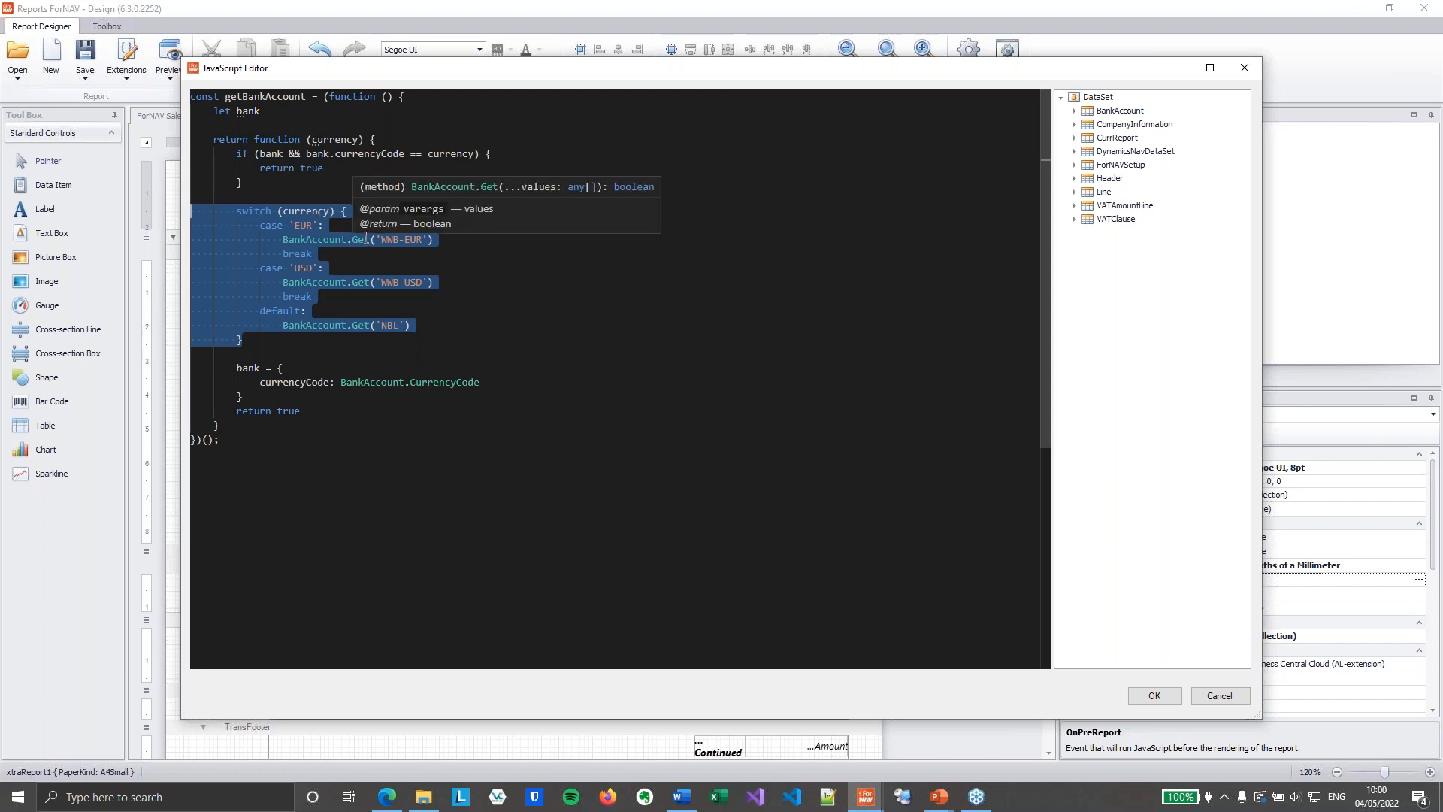
left_click(244, 213)
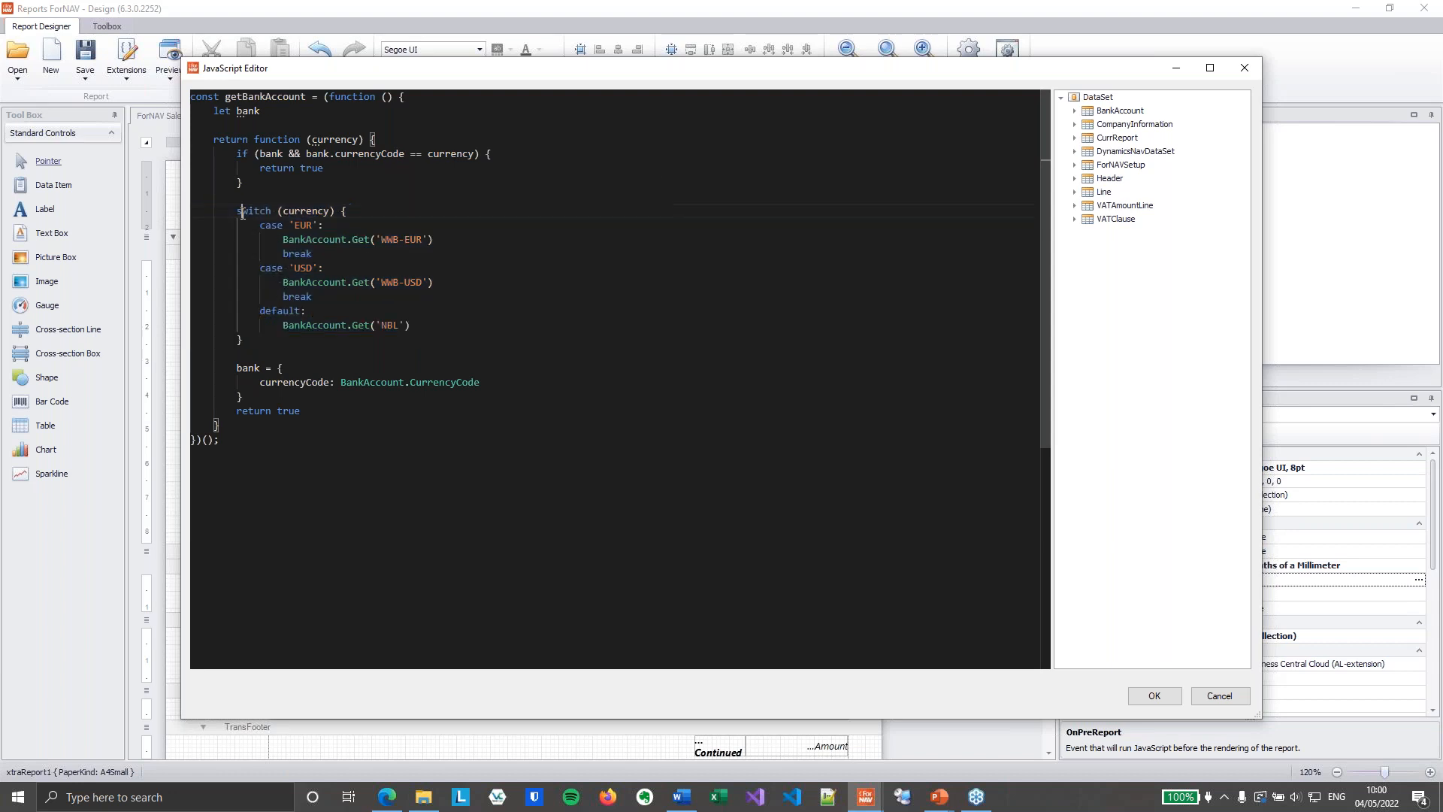
Step: Examine the EUR, USD and default cases of the switch block and the bank account code each one gets
left_click(309, 212)
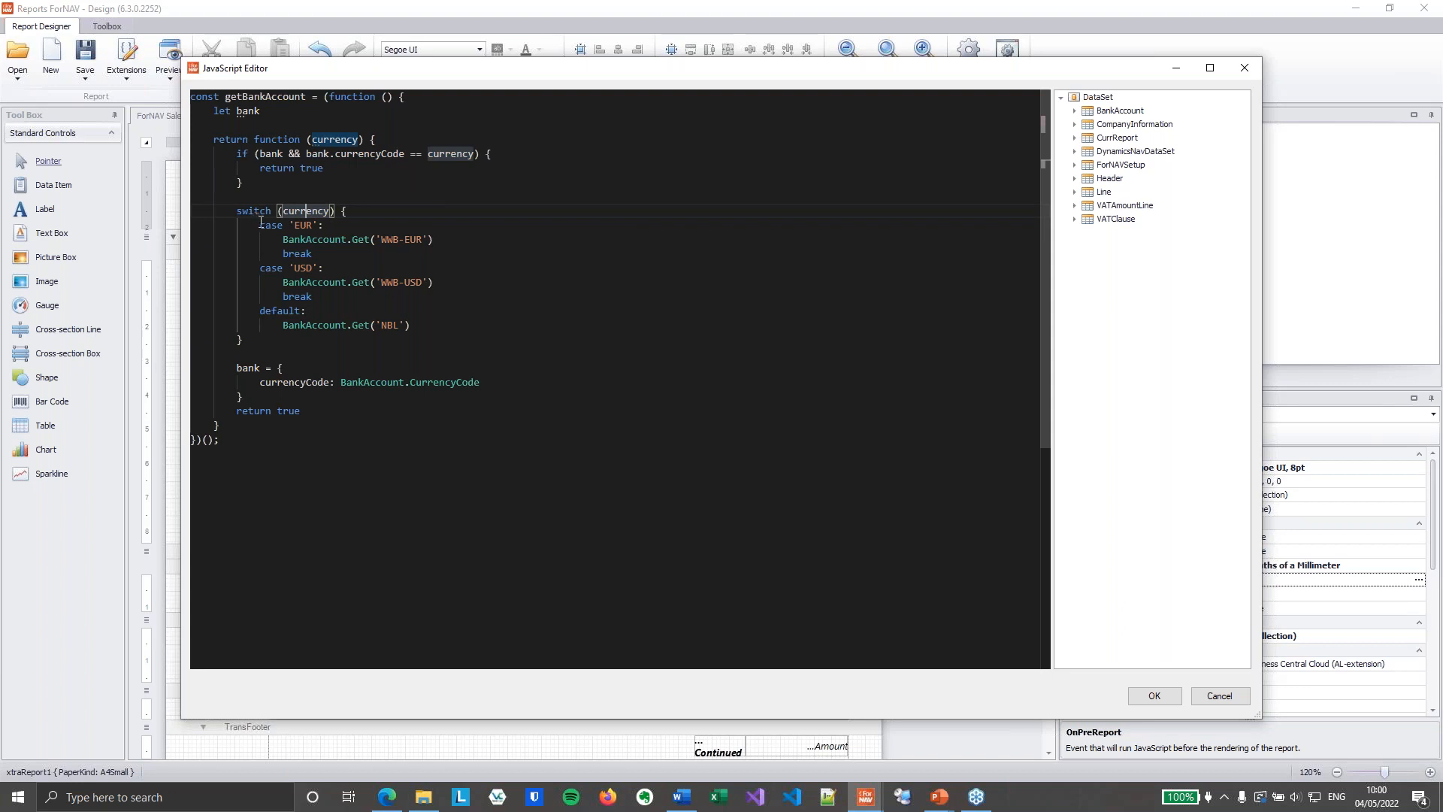
left_click(301, 226)
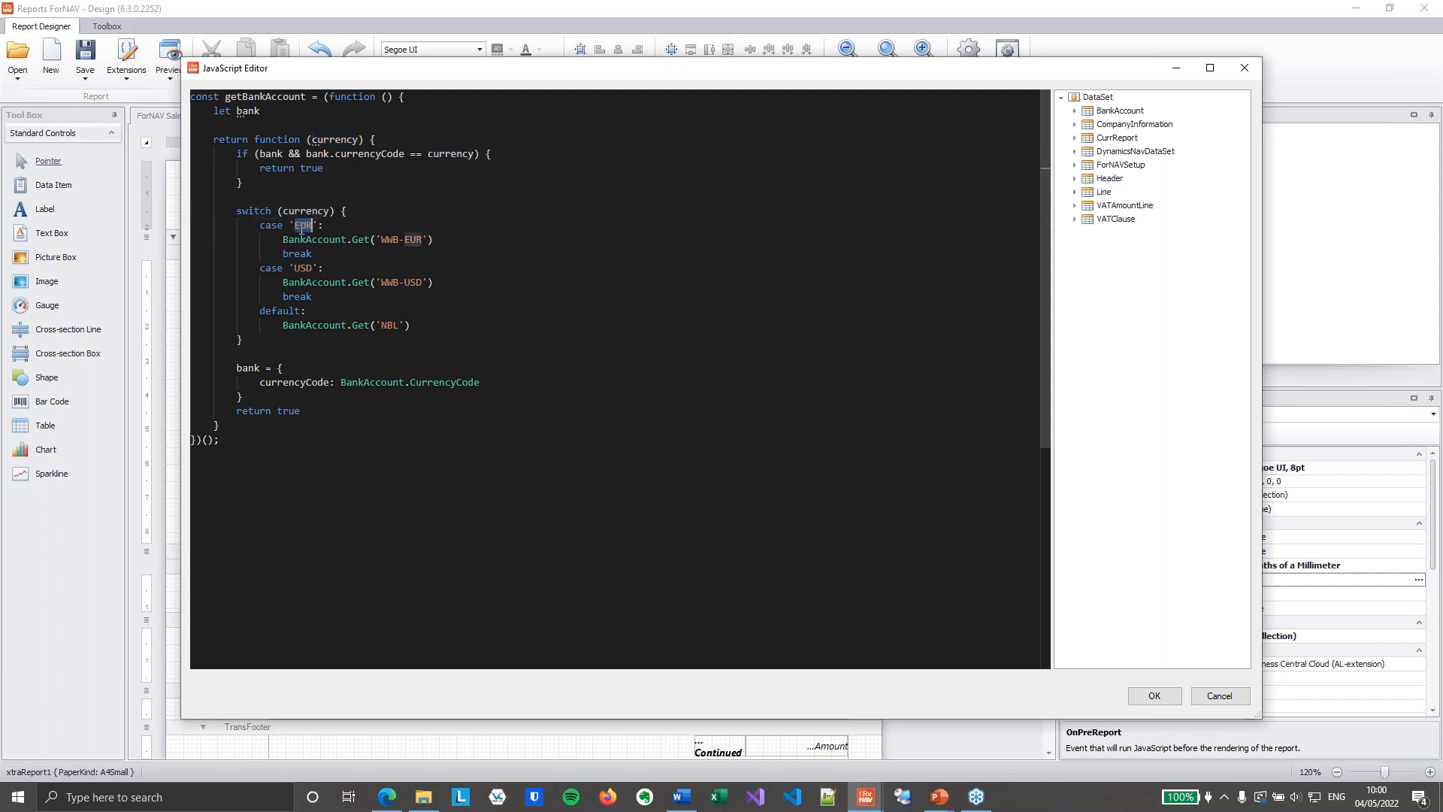
left_click(441, 239)
left_click_drag(440, 239, 286, 234)
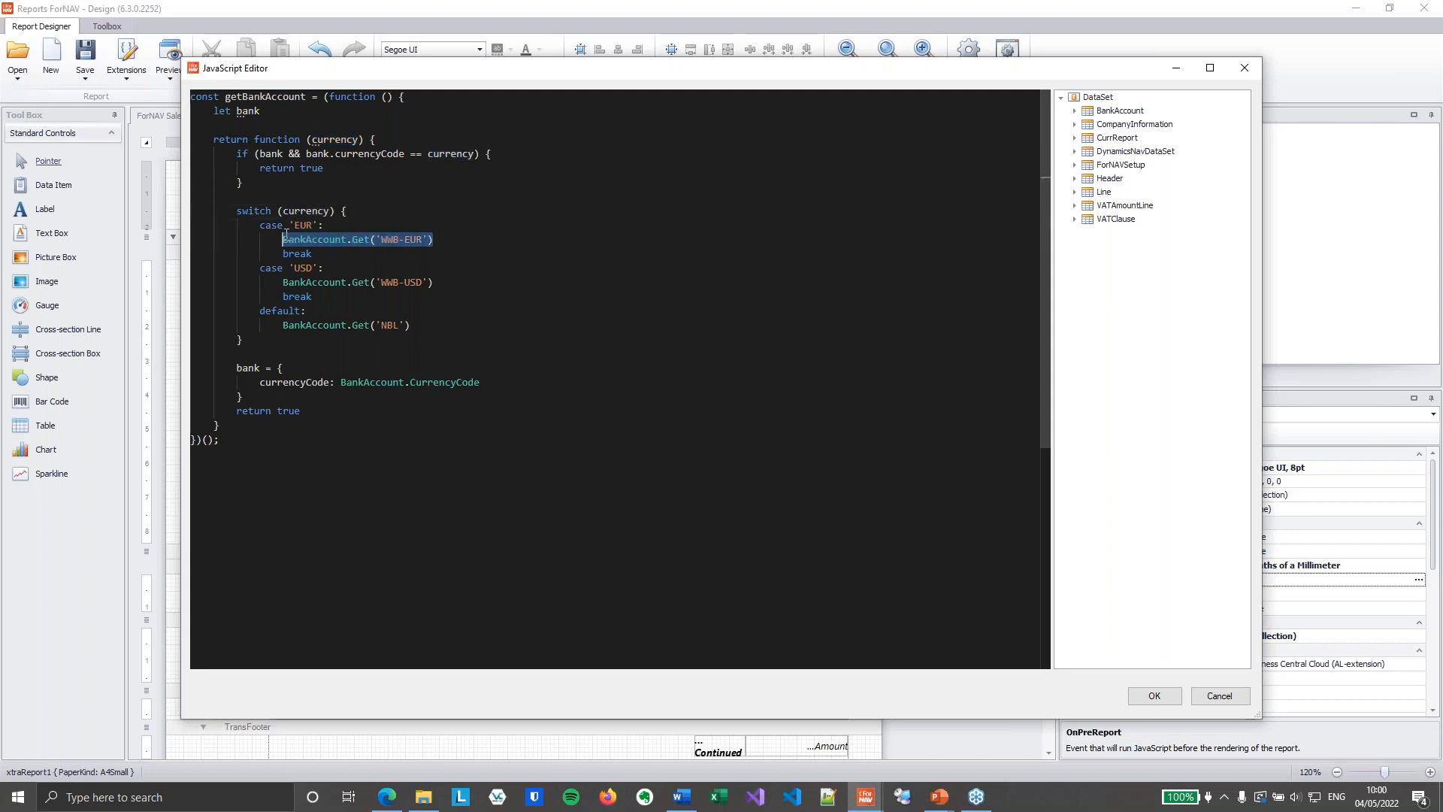
left_click(422, 239)
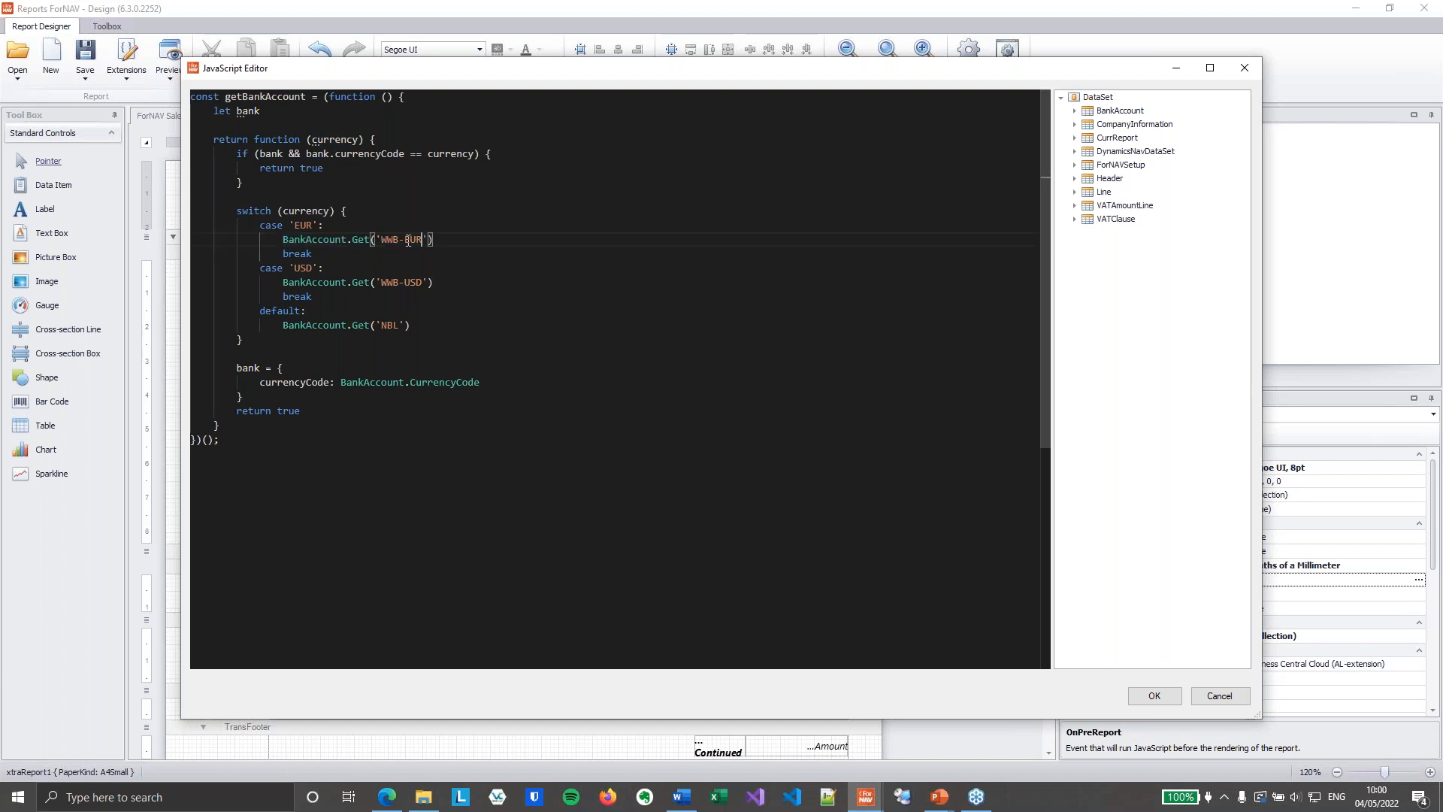
left_click(314, 269)
left_click_drag(386, 283, 421, 283)
left_click(445, 287)
left_click(421, 326)
Step: Look up the NBL, WWB-EUR and WWB-USD records in Business Central's Bank Accounts list, and return to the ForNAV JavaScript Editor
left_click(387, 797)
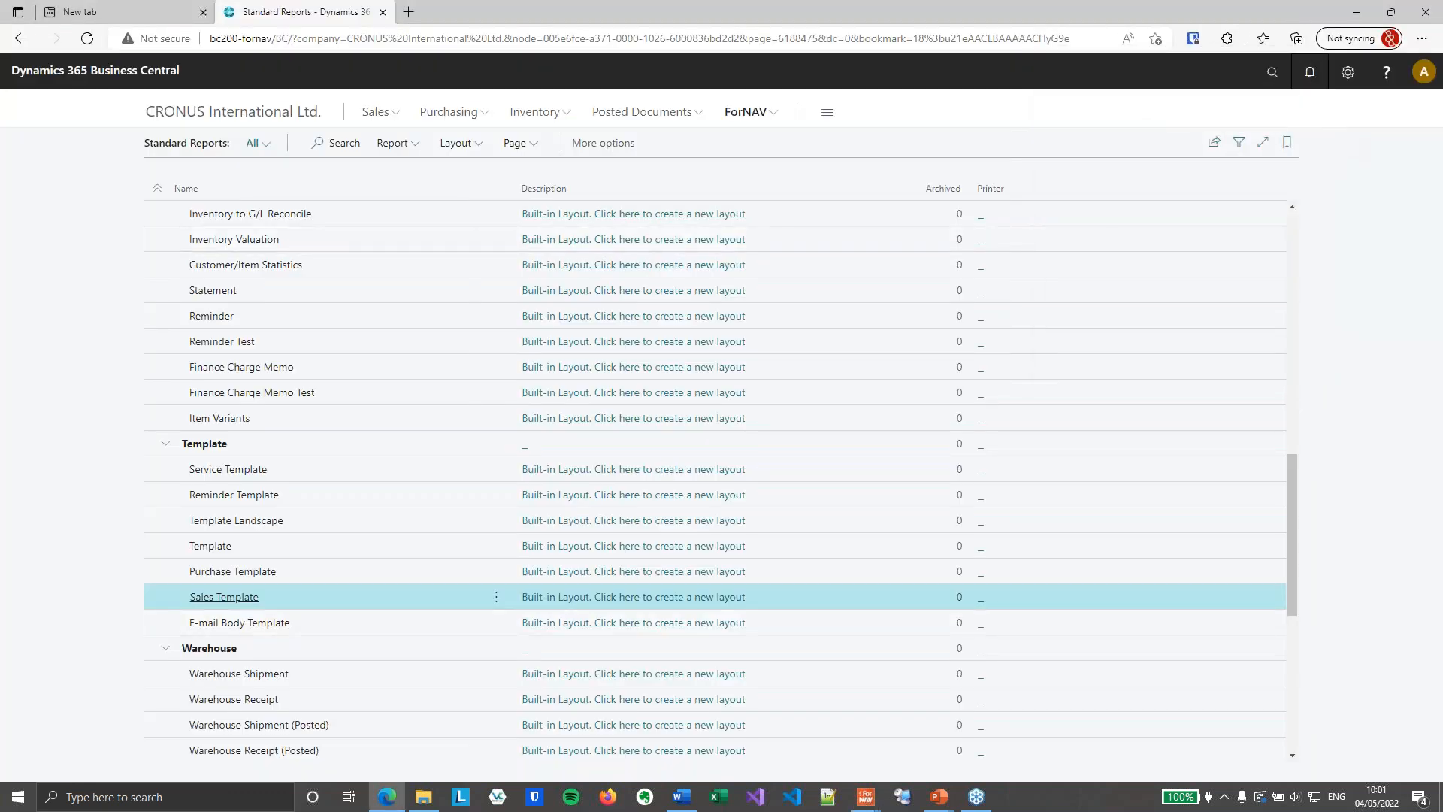
left_click(1272, 72)
type("bank acc")
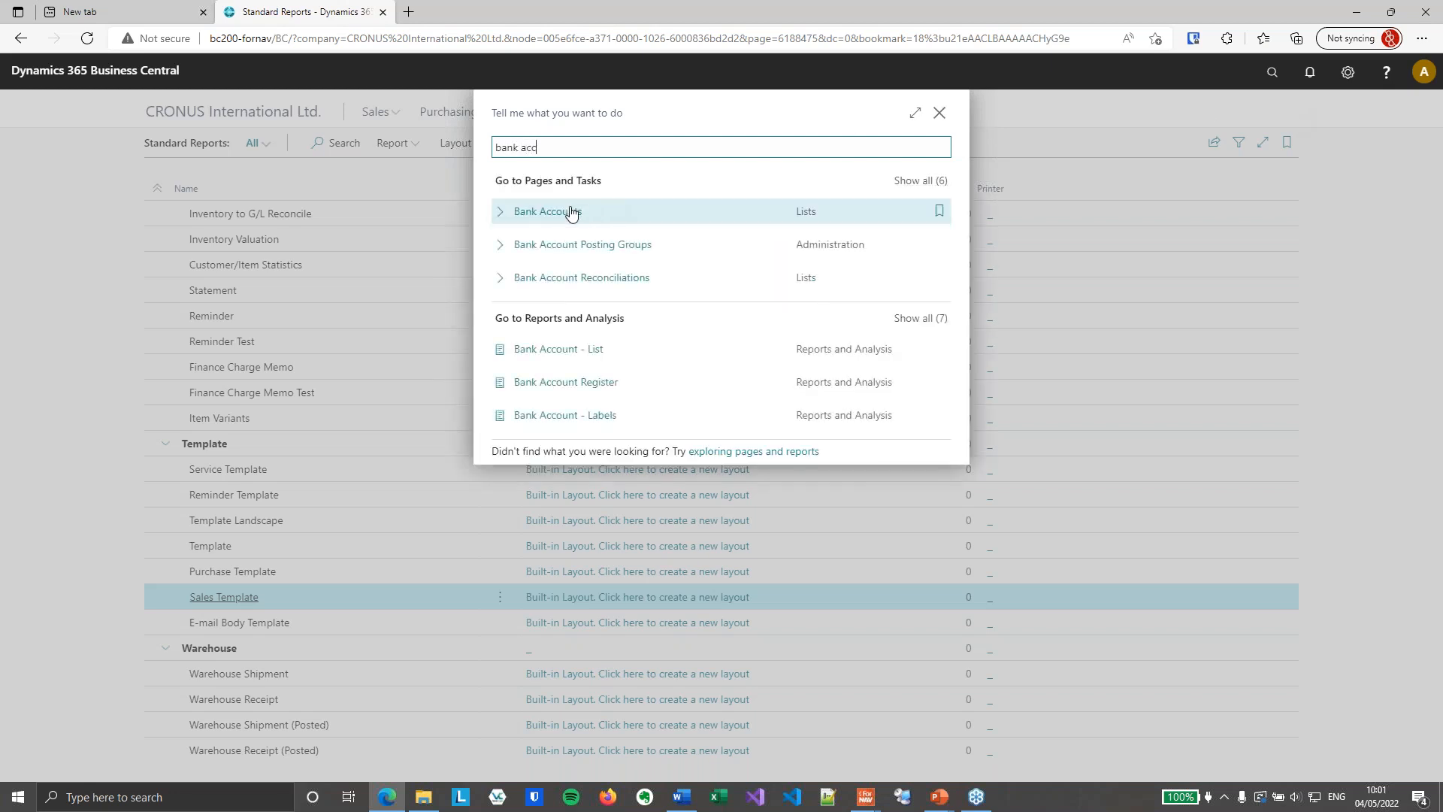
left_click(618, 212)
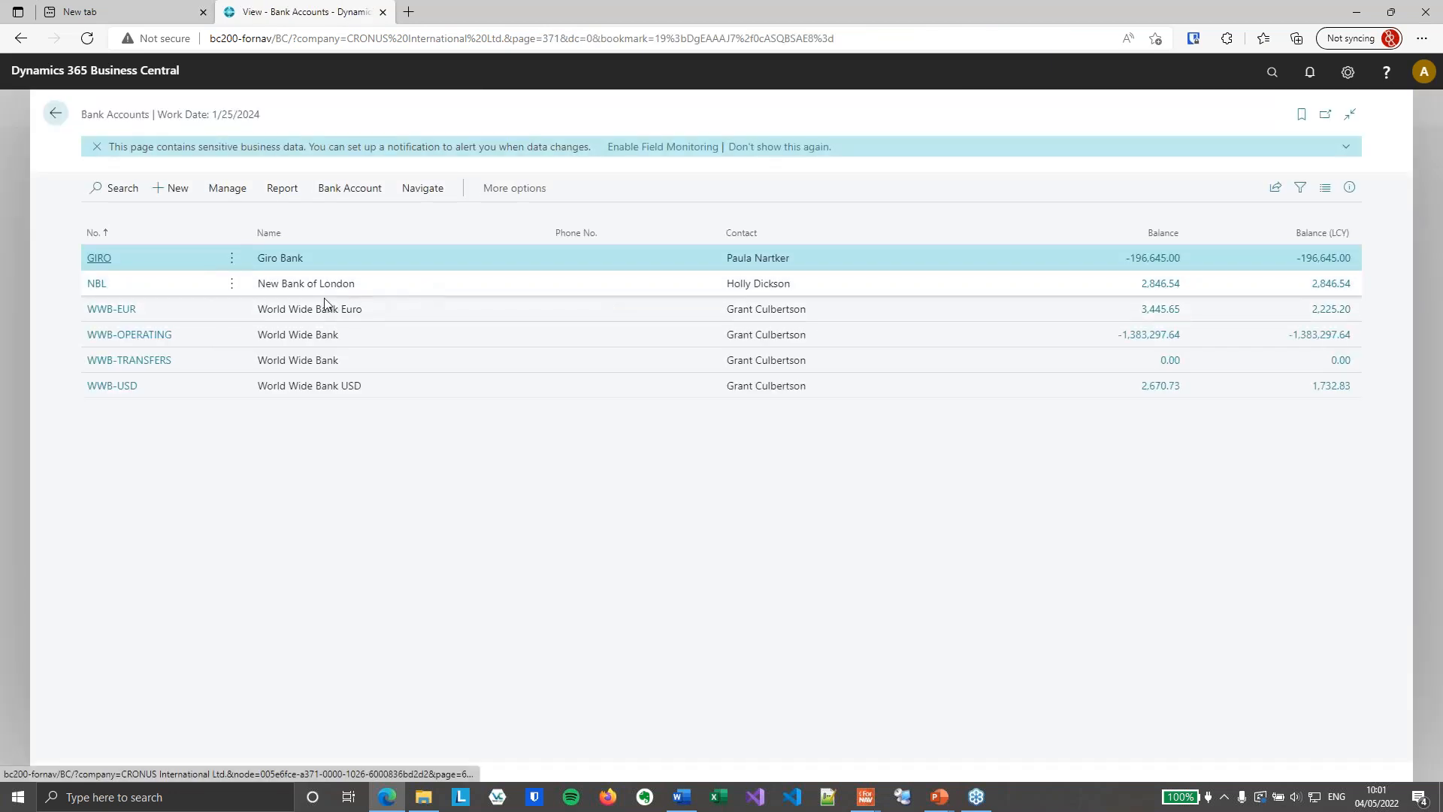
left_click(148, 286)
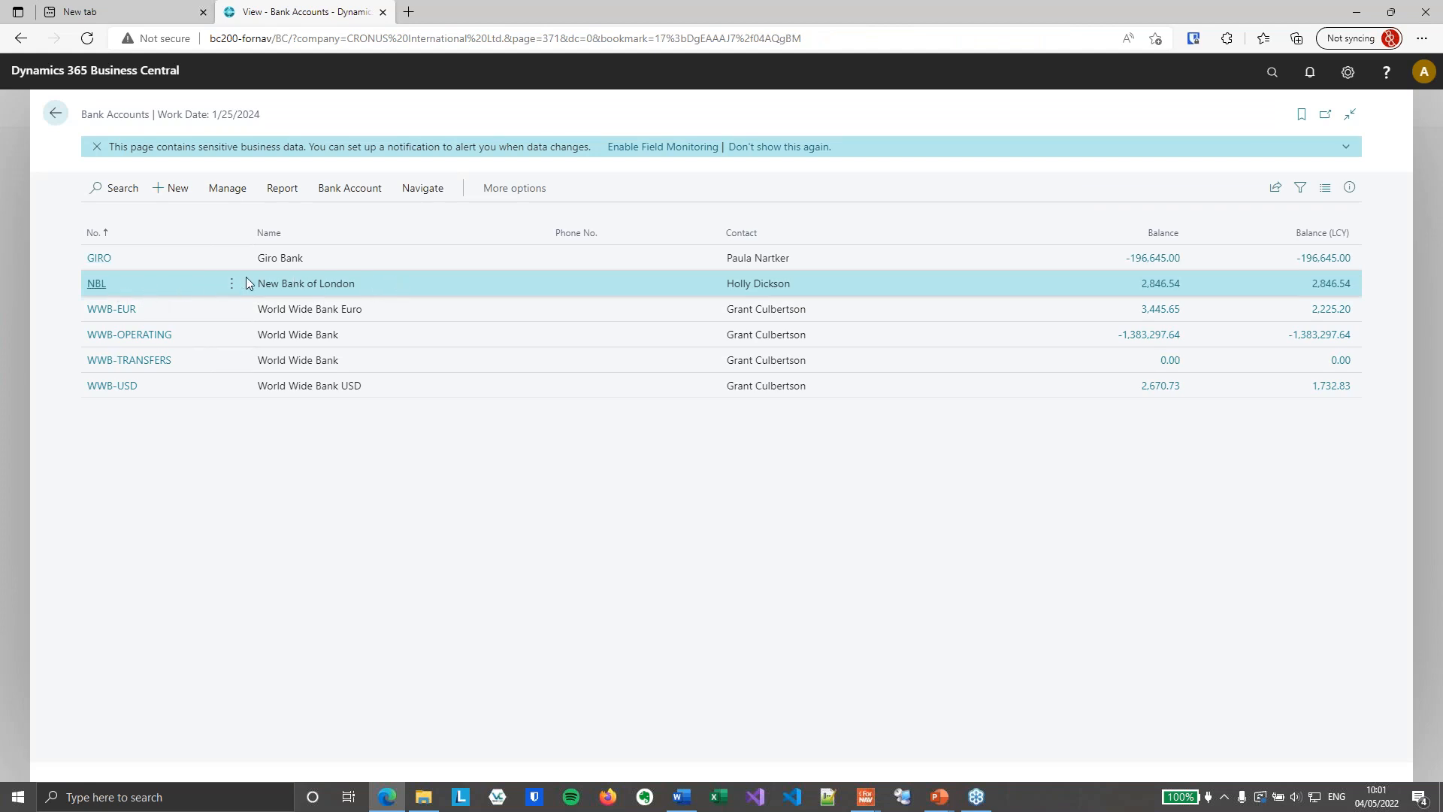
left_click(162, 309)
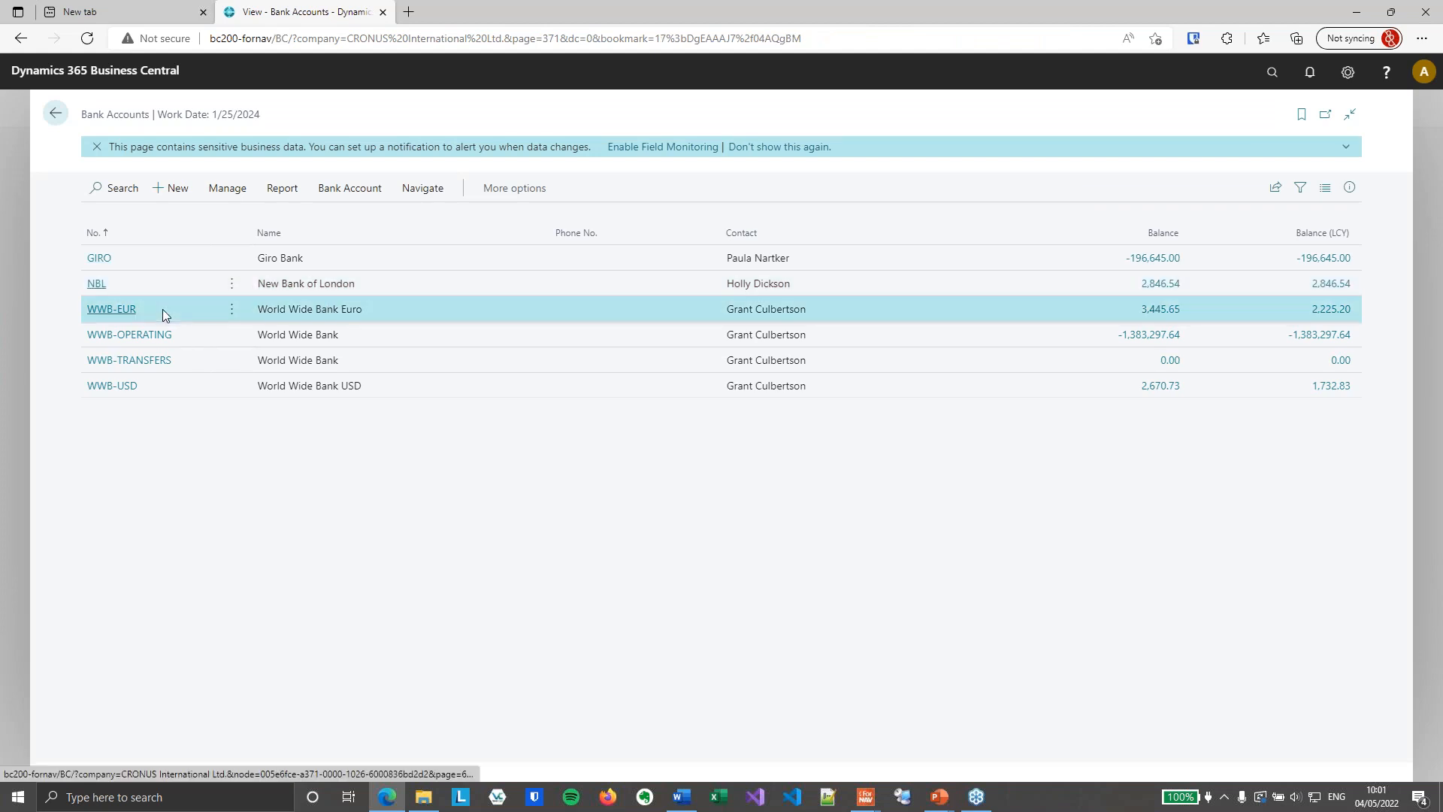
left_click(179, 384)
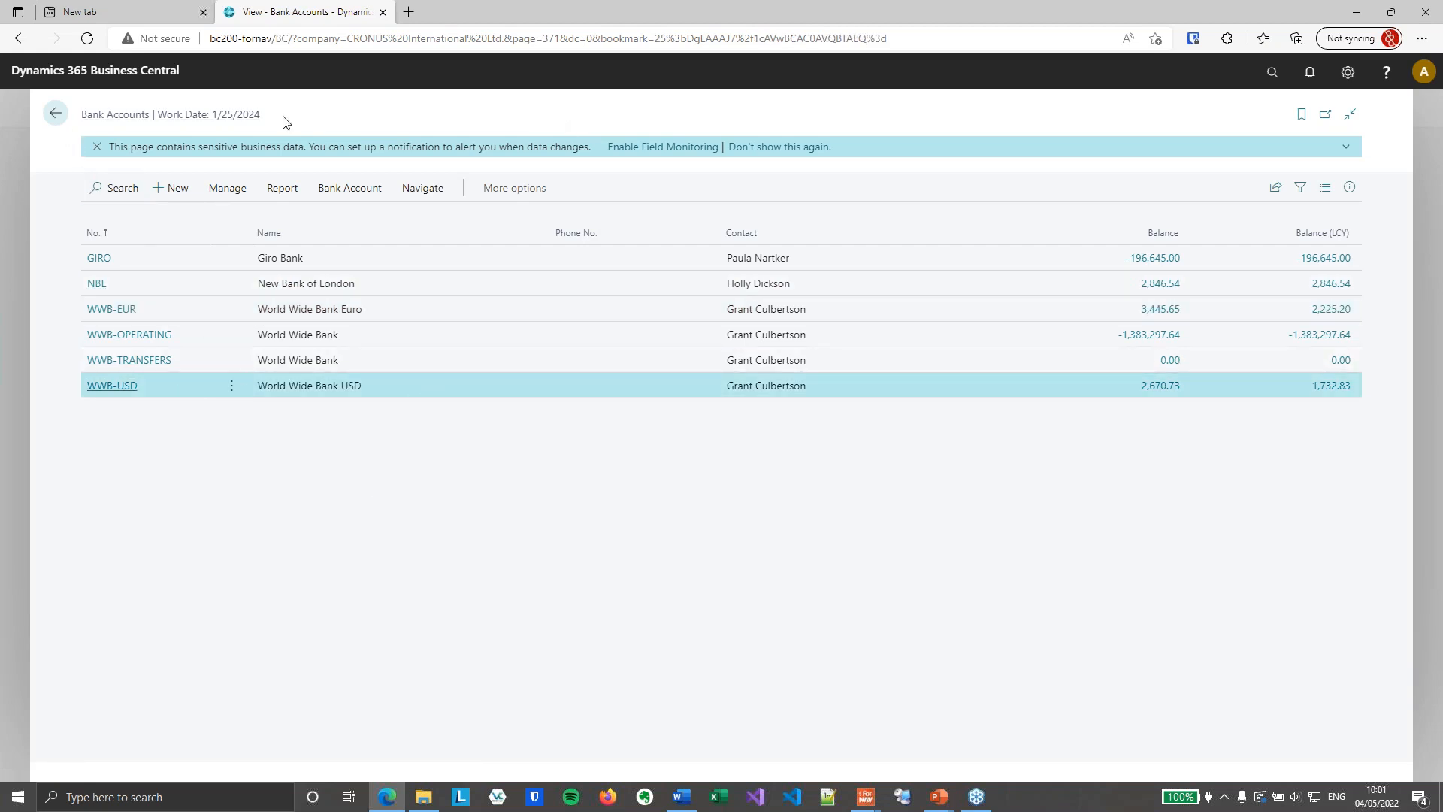
left_click(54, 118)
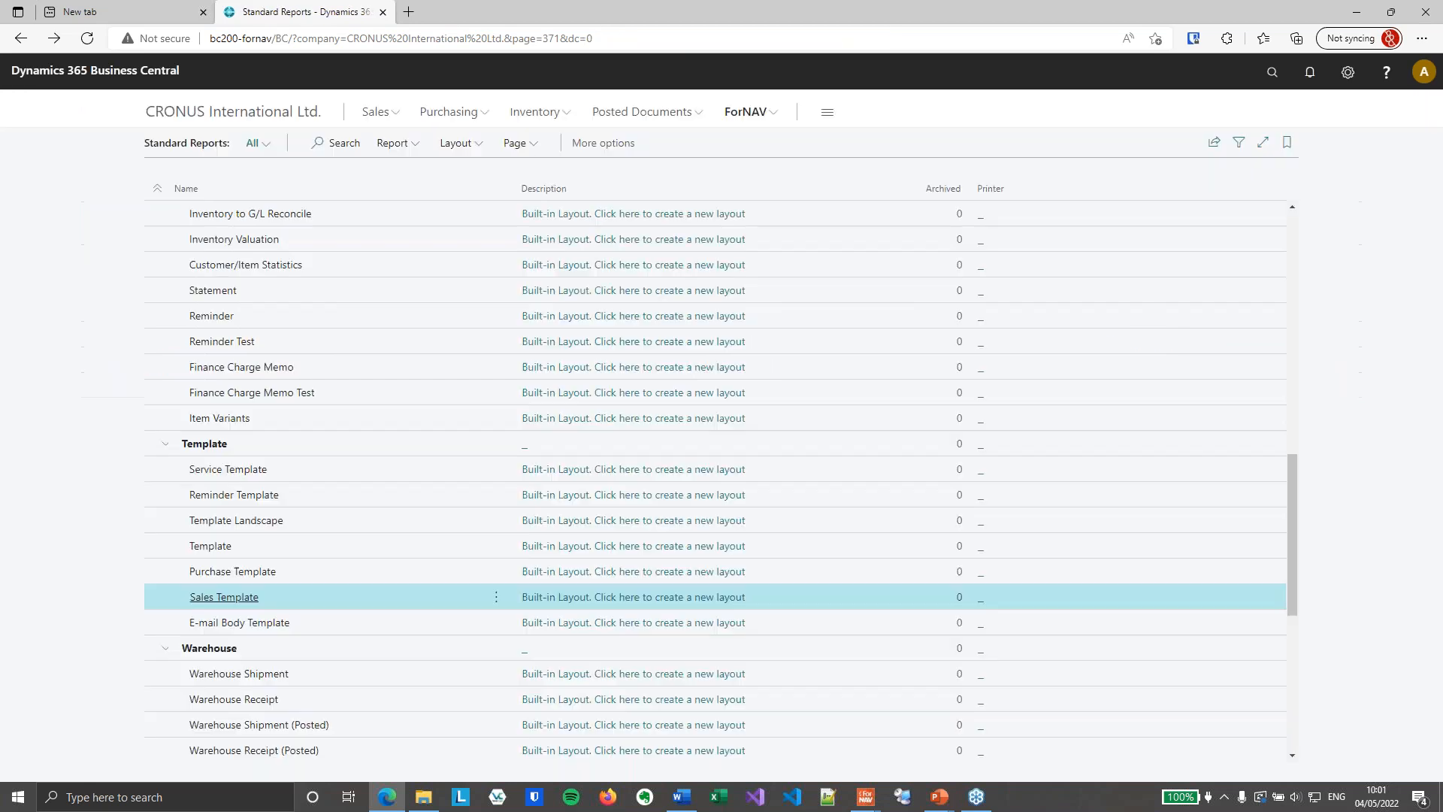
mouse_move(868, 803)
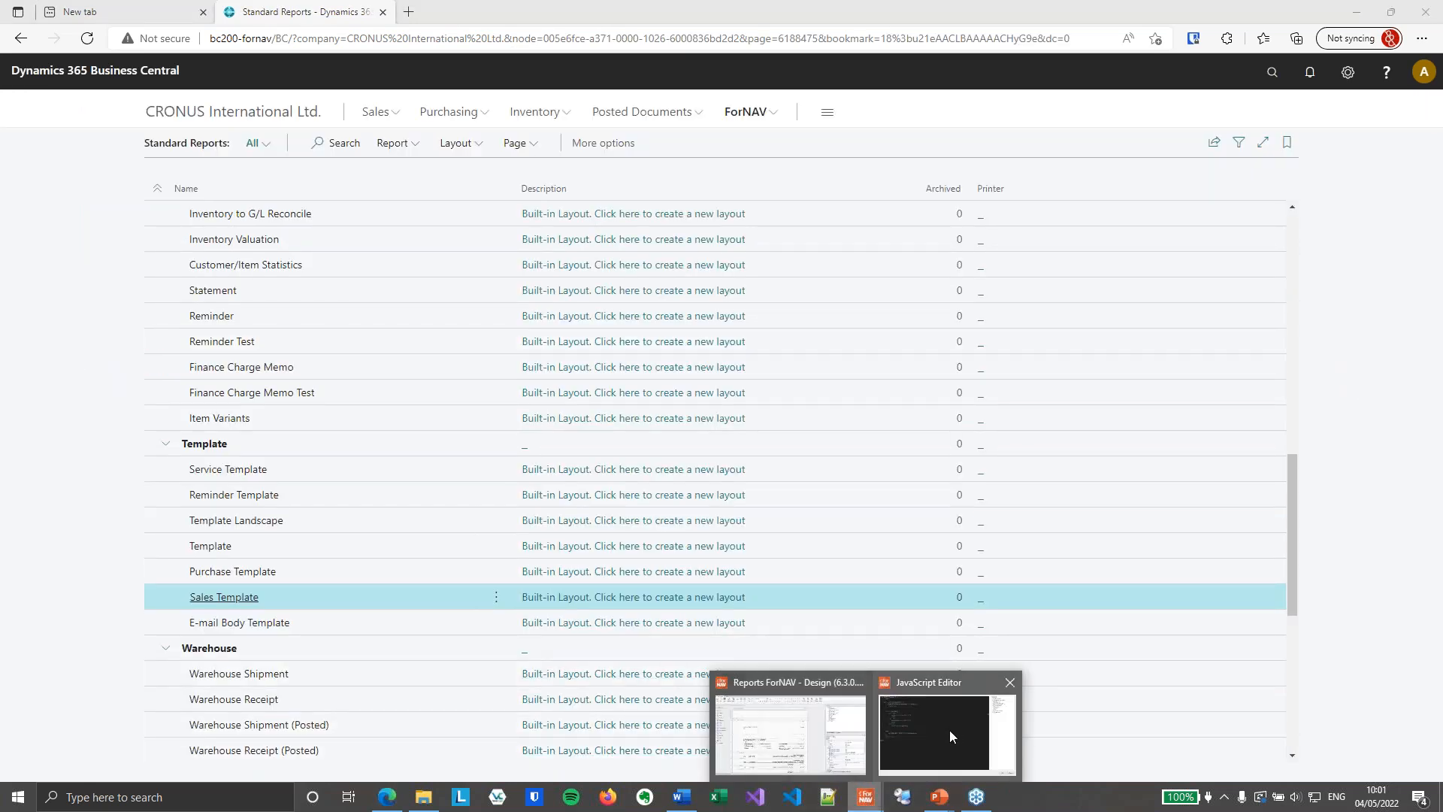
left_click(953, 729)
Step: Review how getBankAccount stores and reuses the bank variable around the switch block, and accept the OnPreReport script
left_click(405, 322)
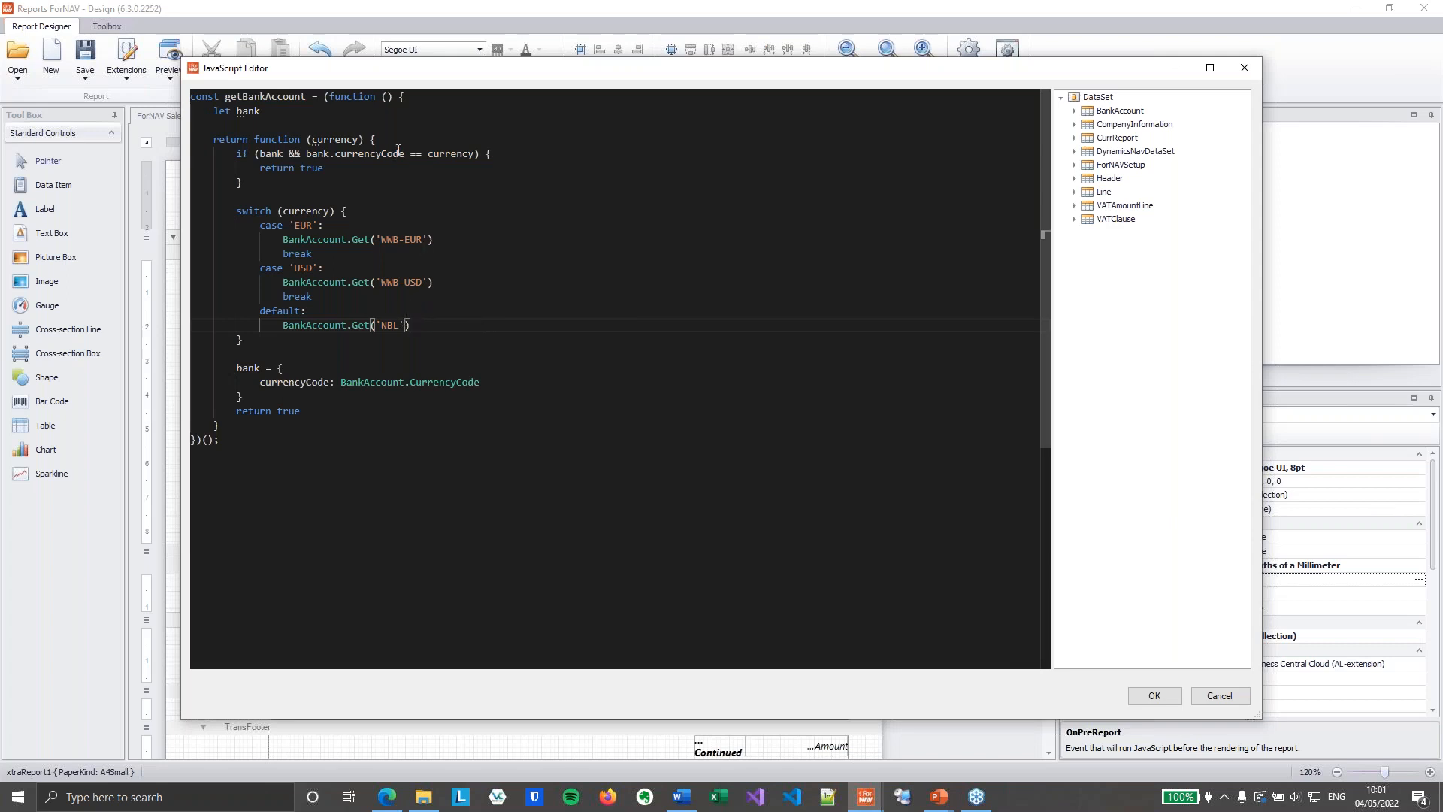
left_click_drag(288, 114, 191, 112)
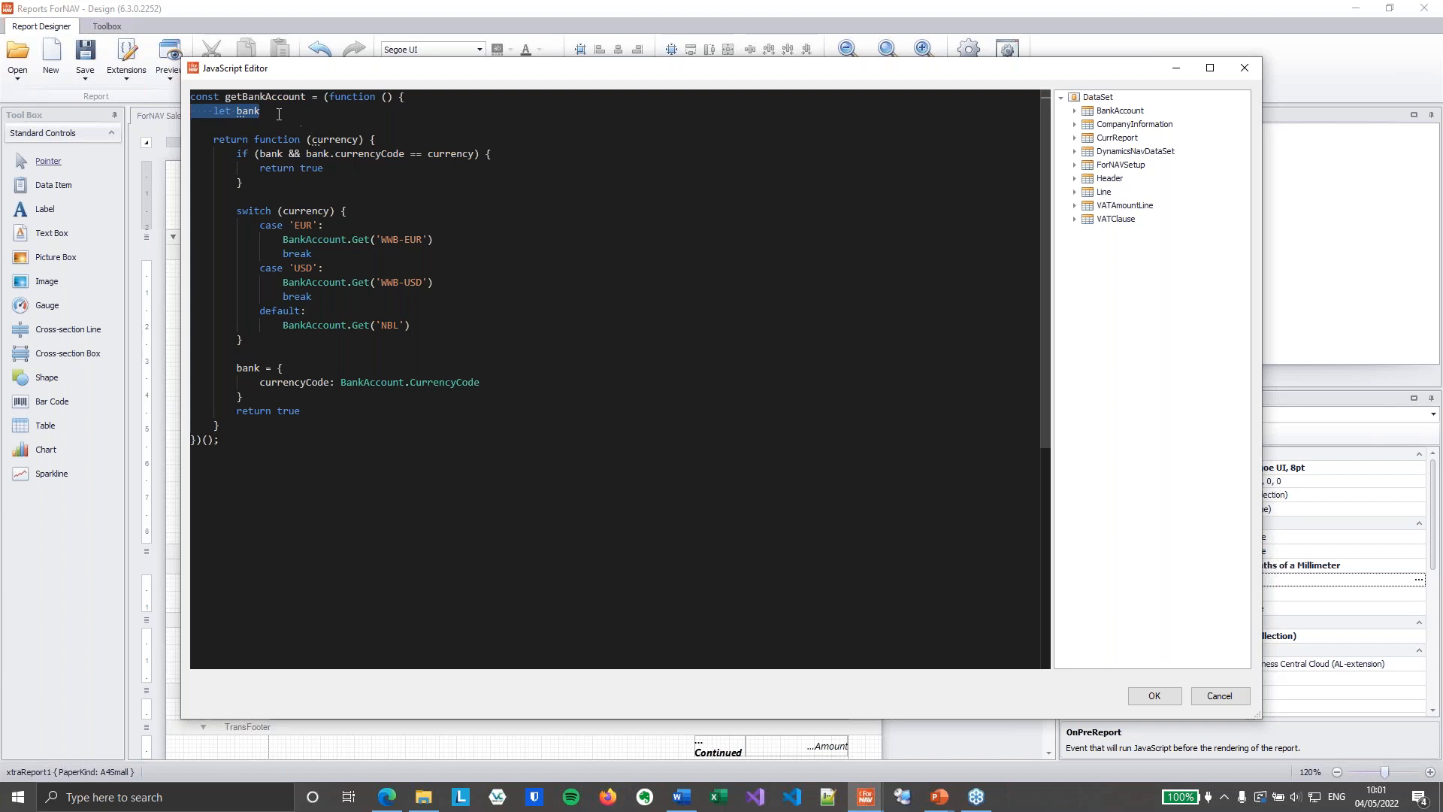
left_click(318, 115)
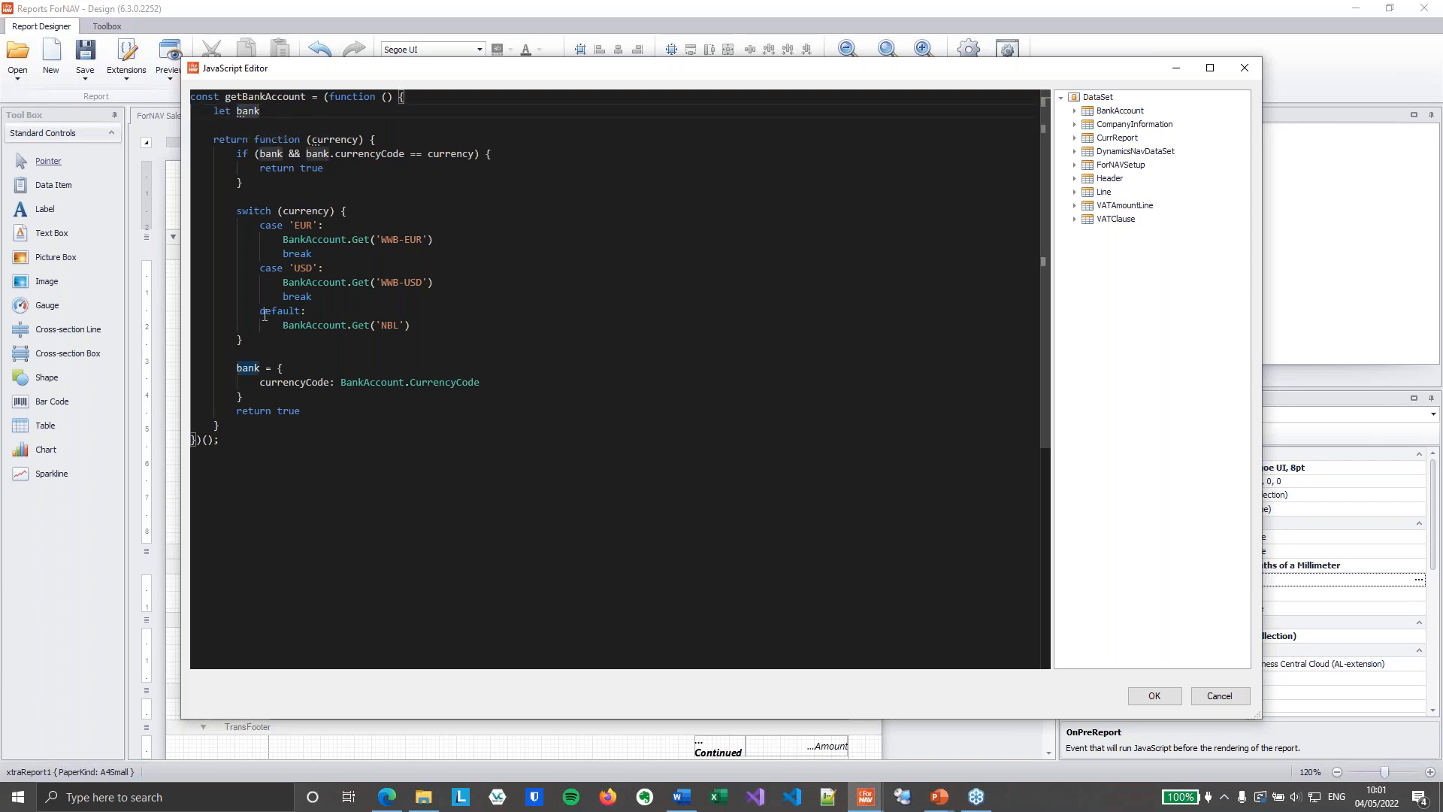
left_click_drag(248, 399, 153, 362)
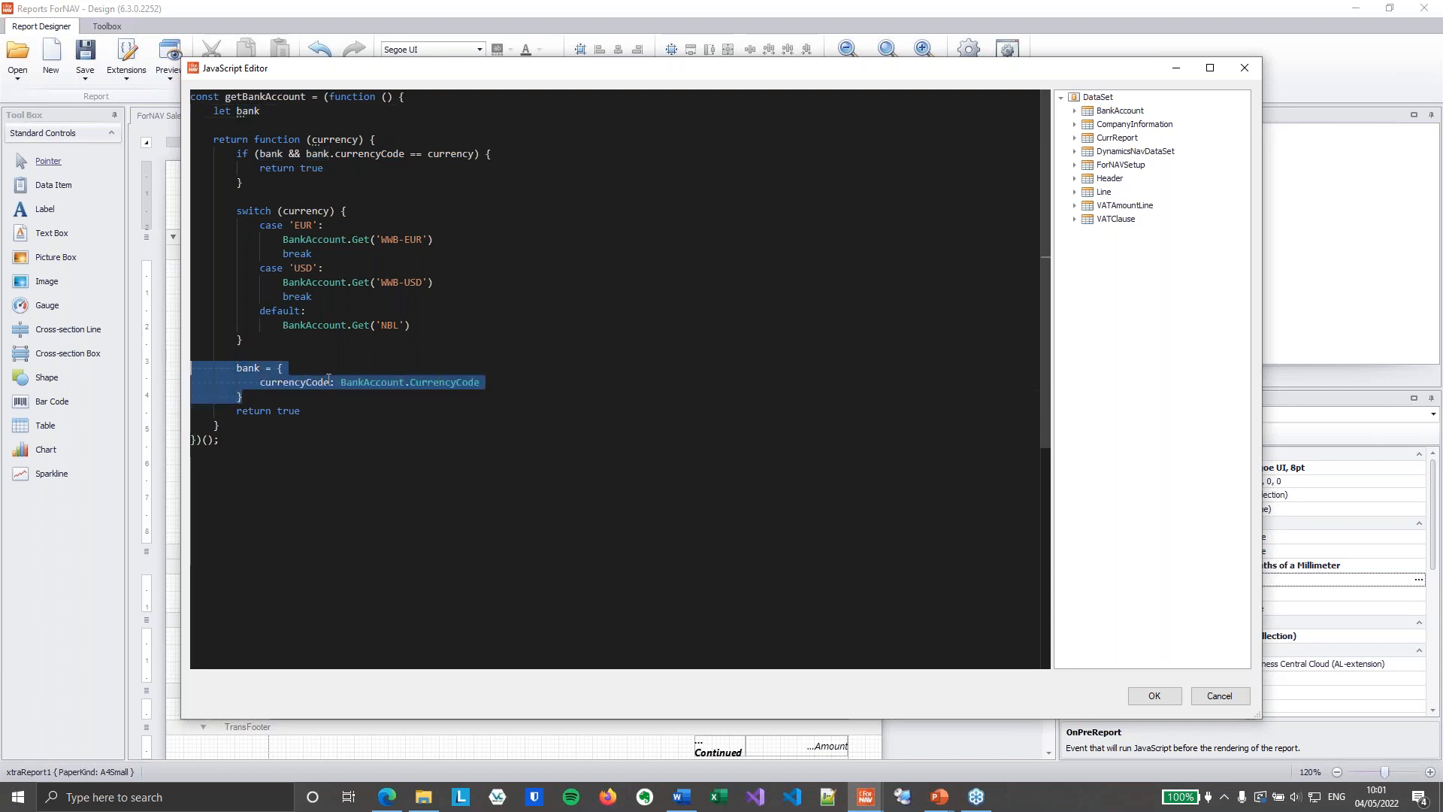
left_click(337, 171)
left_click_drag(242, 183, 188, 154)
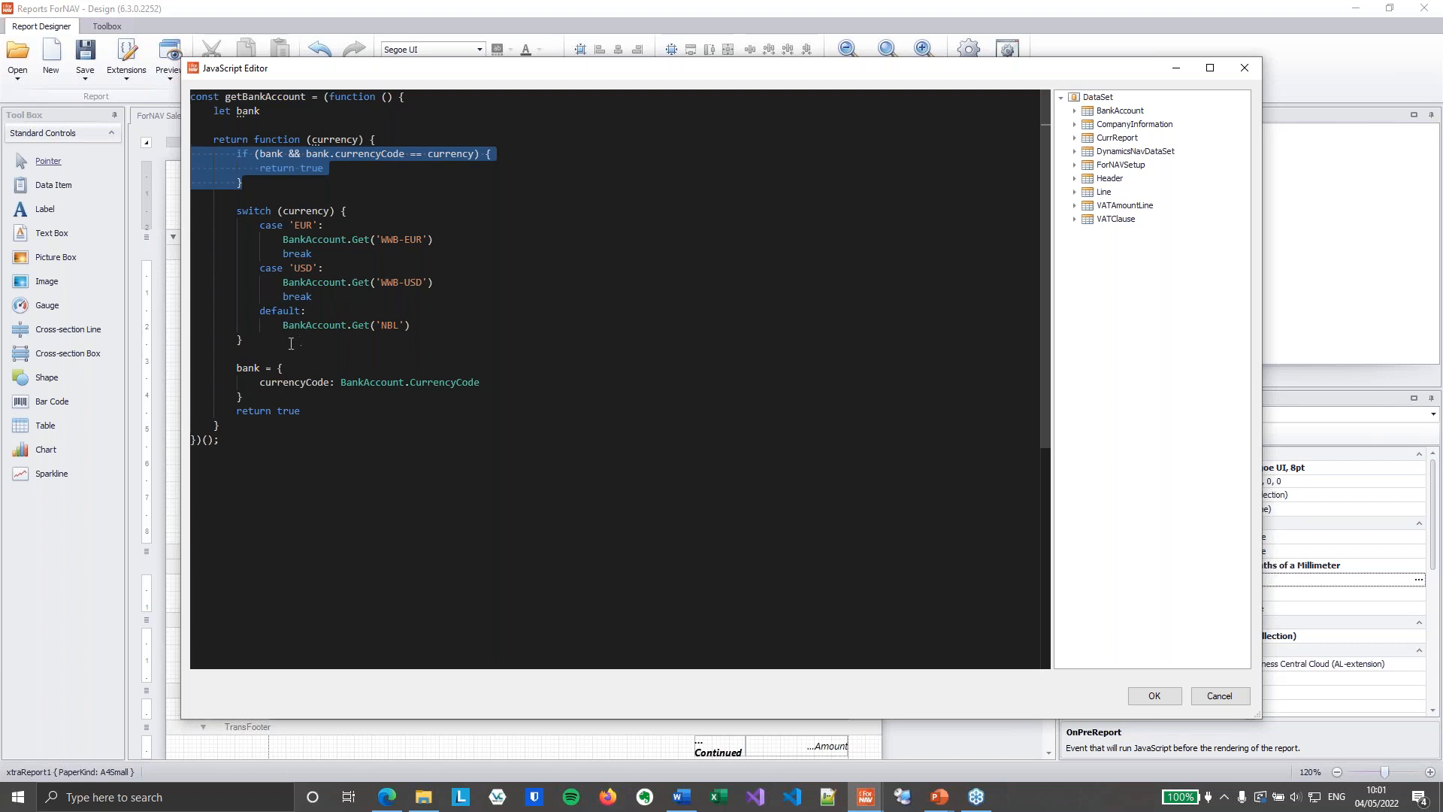
left_click_drag(264, 345, 194, 212)
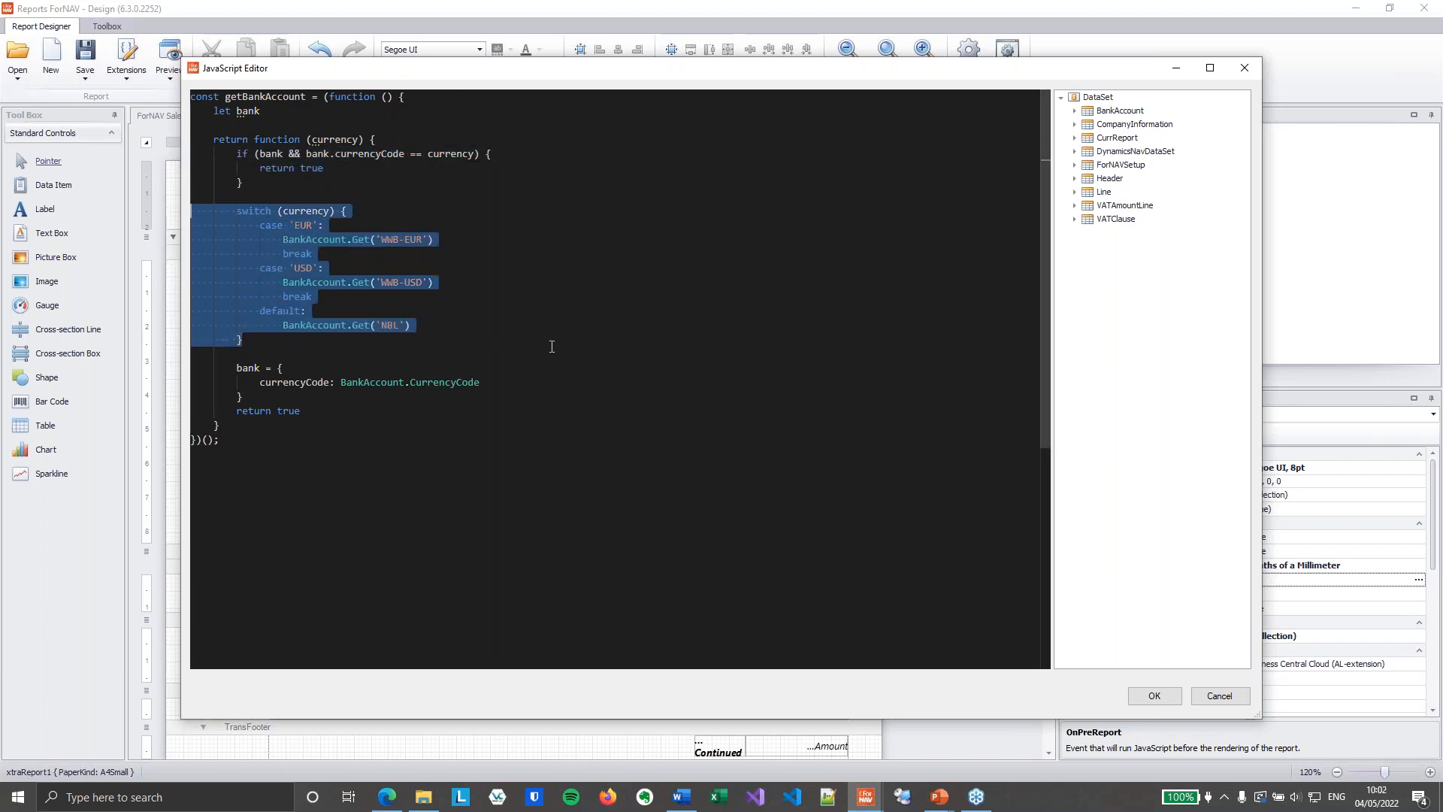
left_click(536, 289)
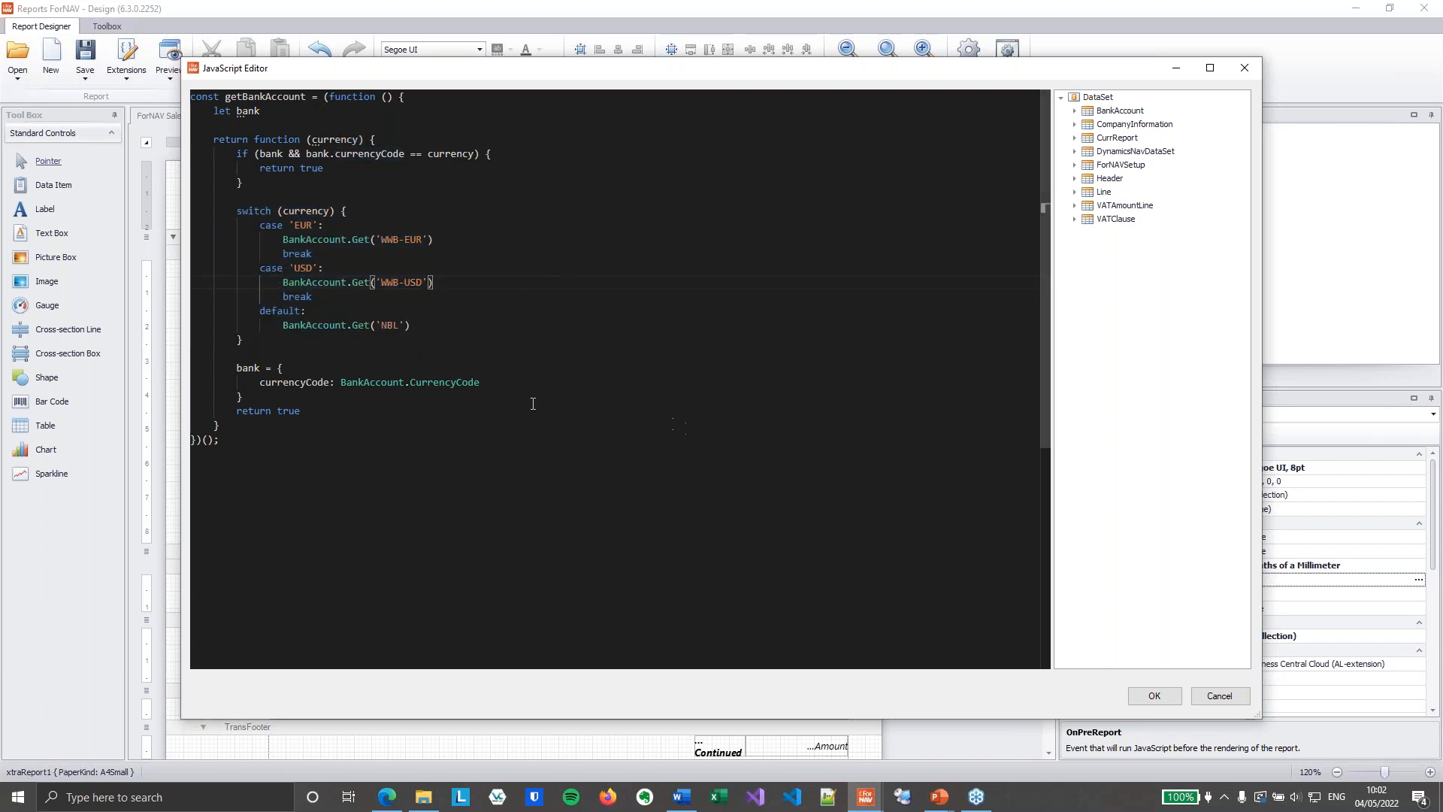
left_click(1162, 696)
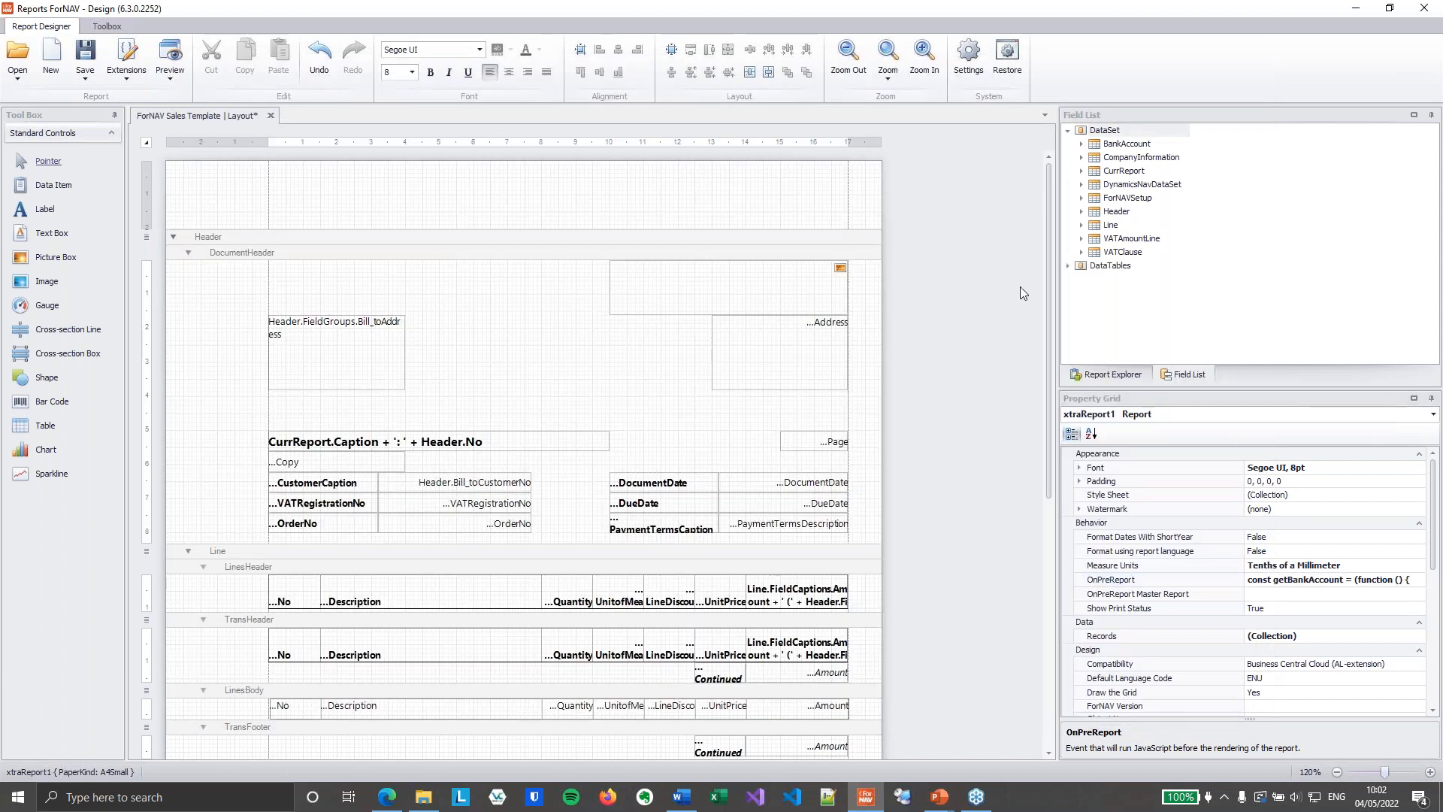
Step: Add the Header CurrencyCode field between the DocumentHeader's address blocks, about 41 mm wide, with background color 192, 192, 255
left_click(1082, 212)
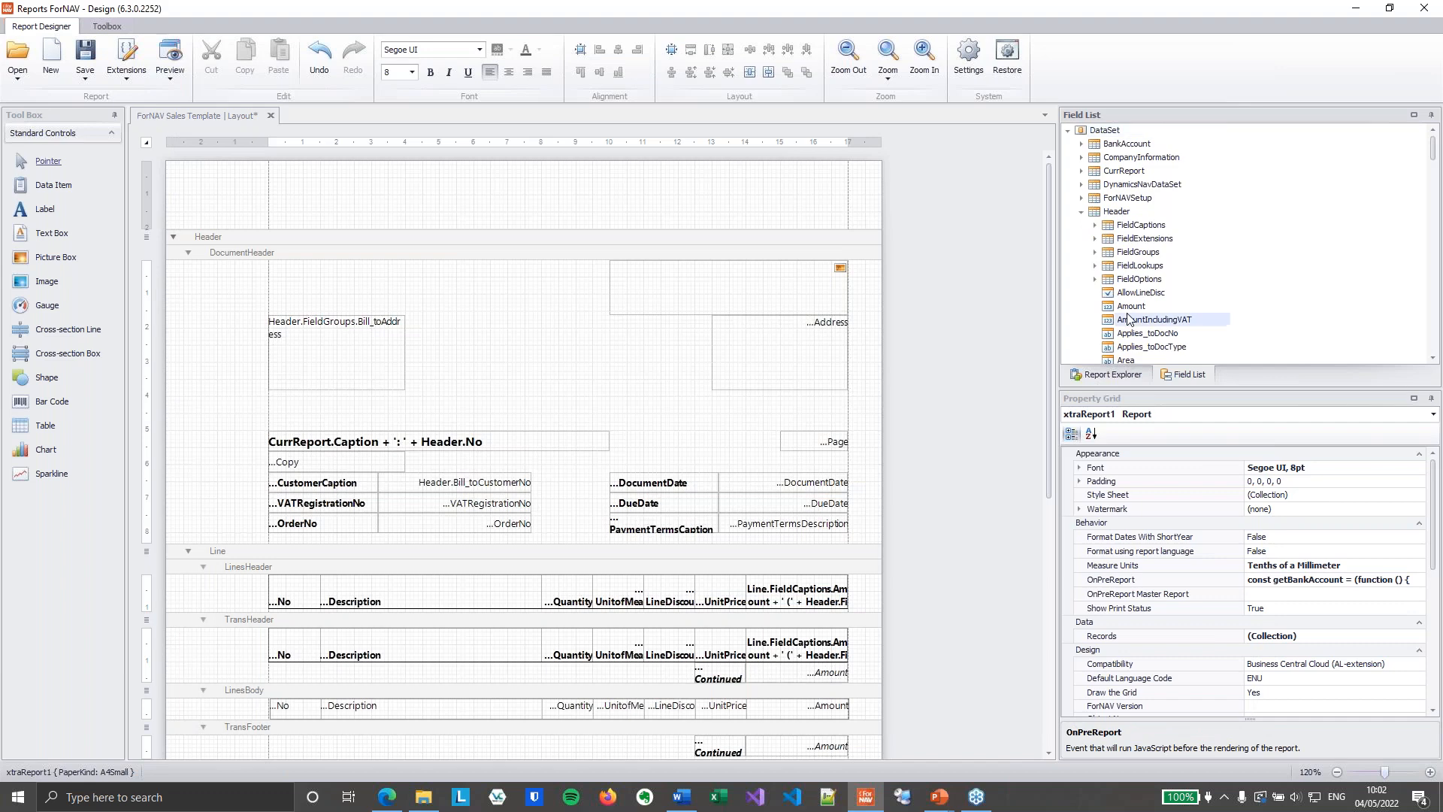
type("cu")
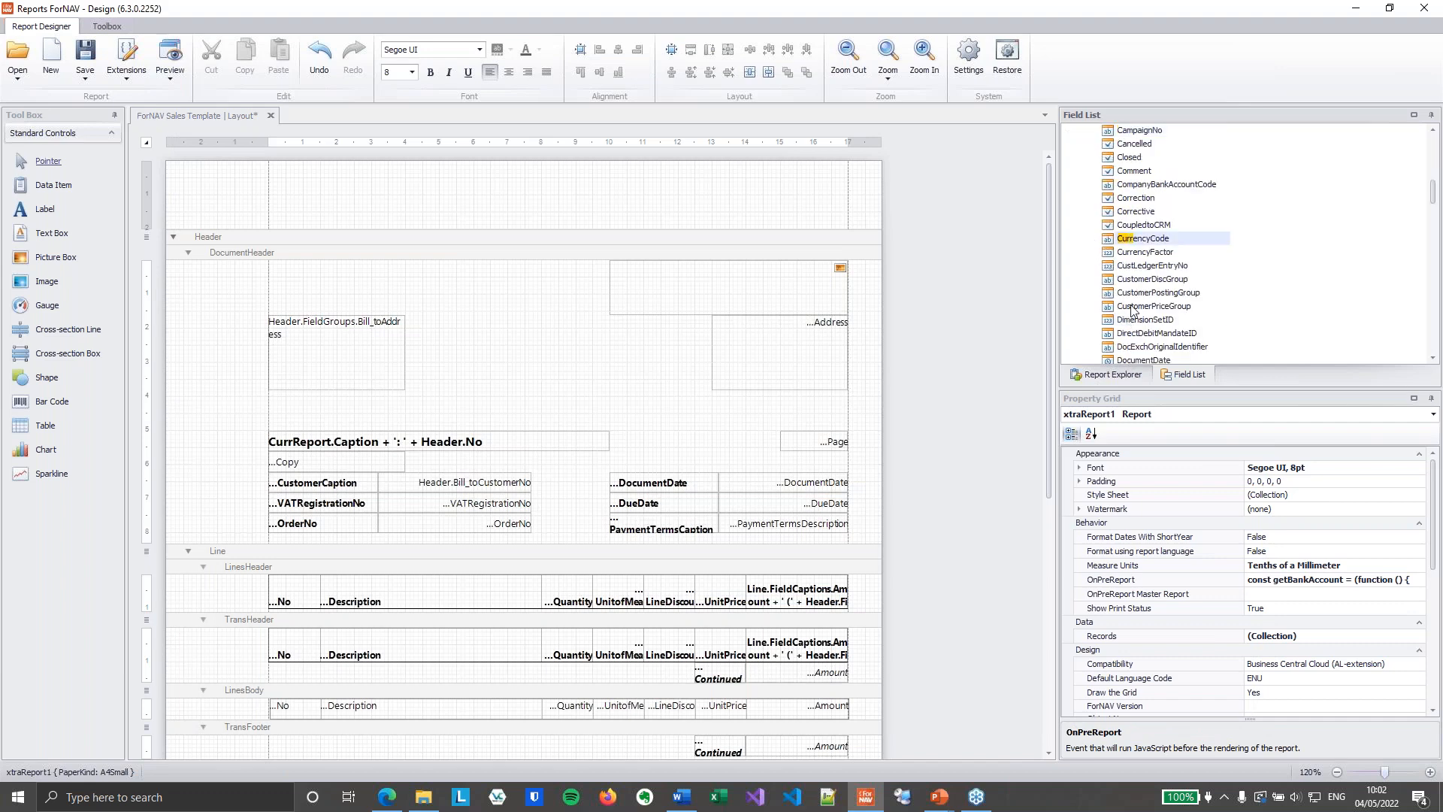
left_click_drag(1143, 238, 445, 301)
left_click_drag(535, 309, 590, 309)
left_click(512, 51)
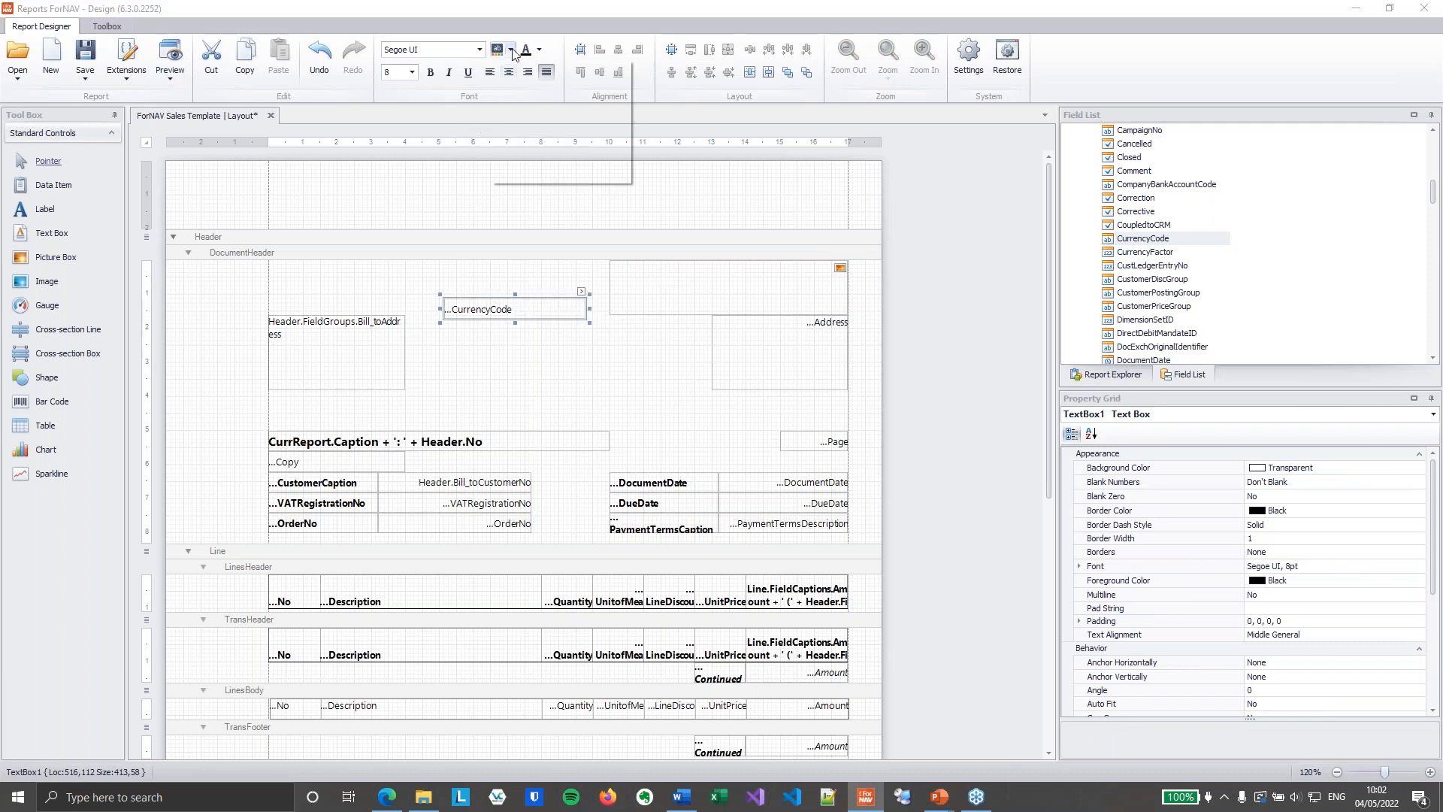
left_click(598, 94)
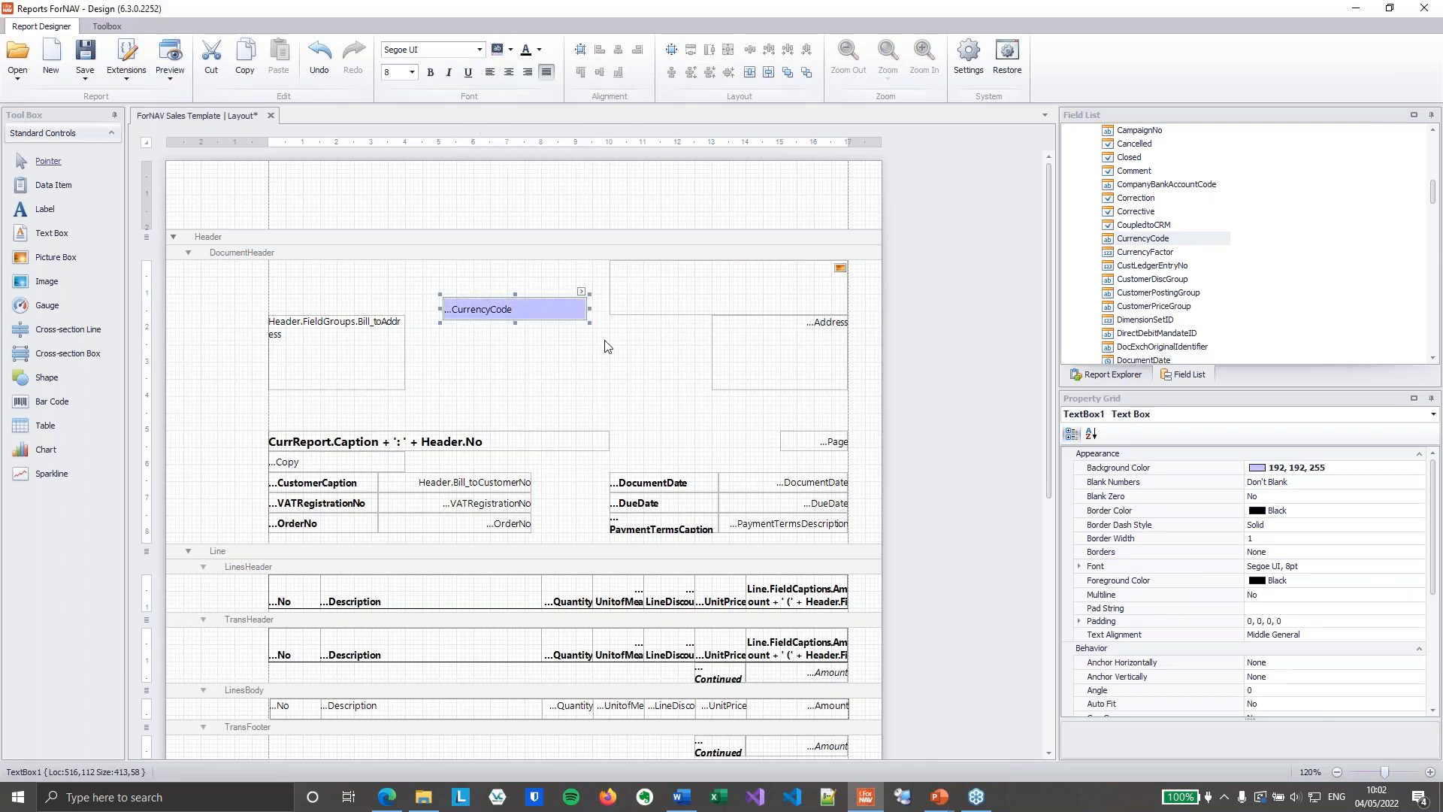
Step: Add a text box directly below the CurrencyCode box and begin its source expression with getBankAccount(Header.CurrencyCode)
left_click(157, 252)
left_click_drag(50, 242, 585, 327)
left_click(581, 311)
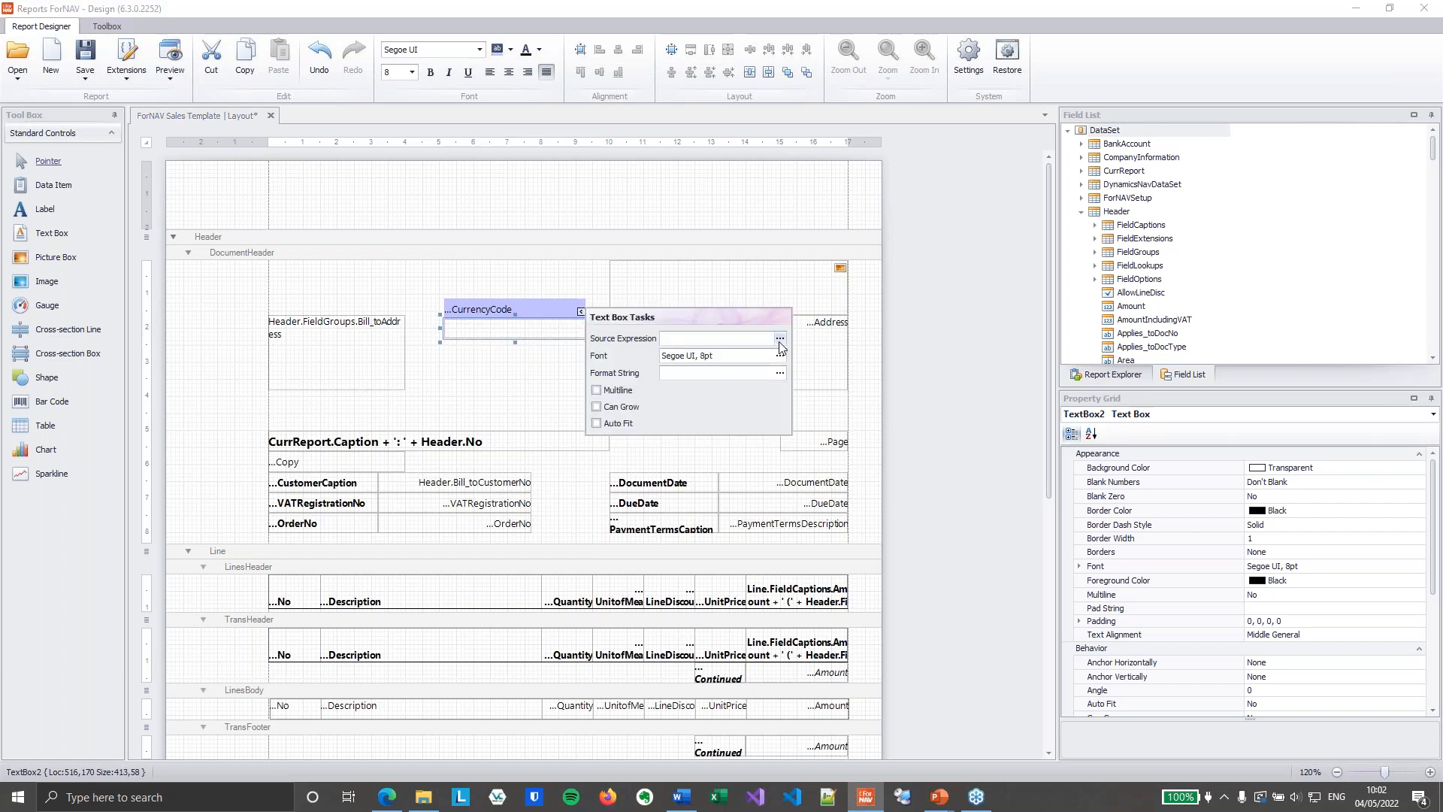
left_click(779, 338)
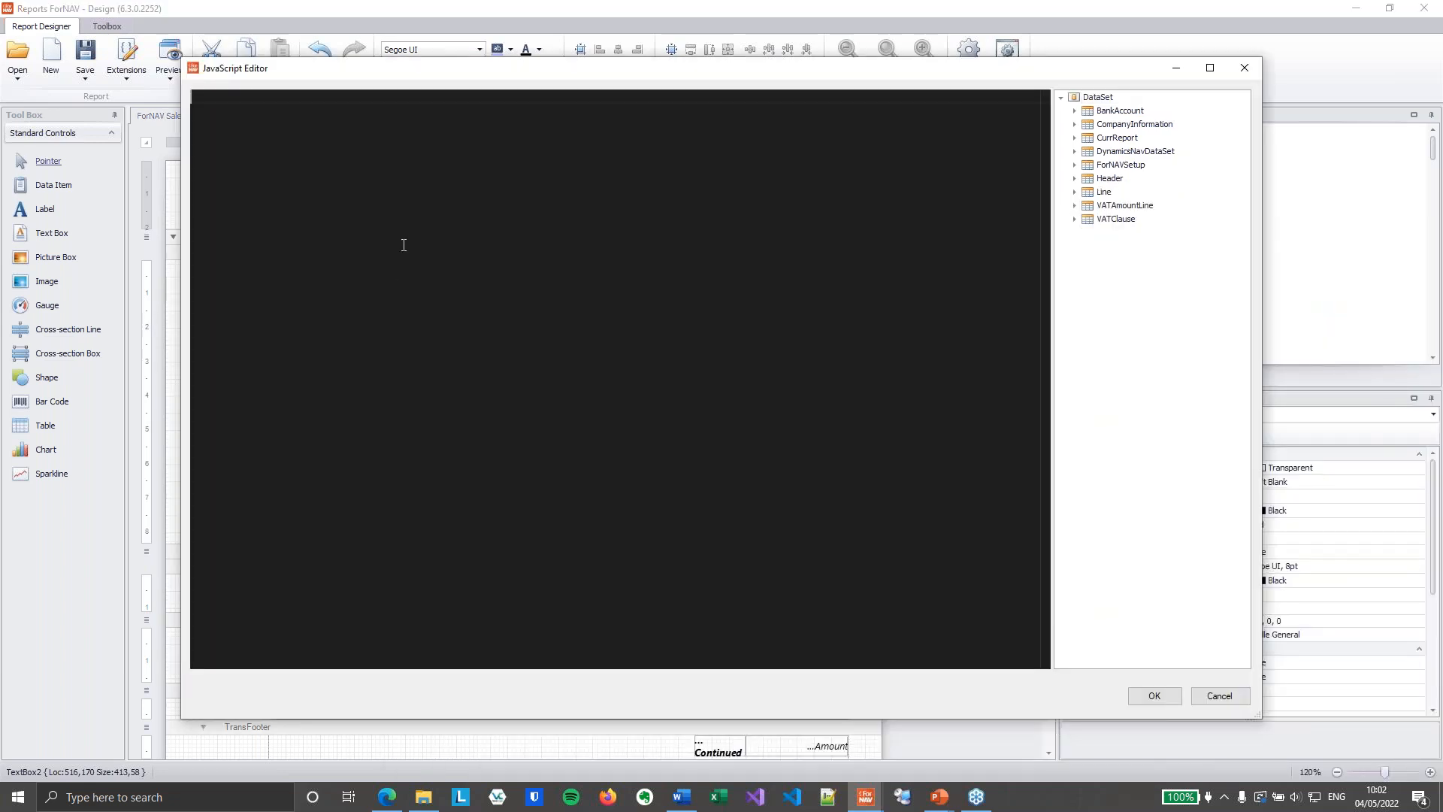
type("get")
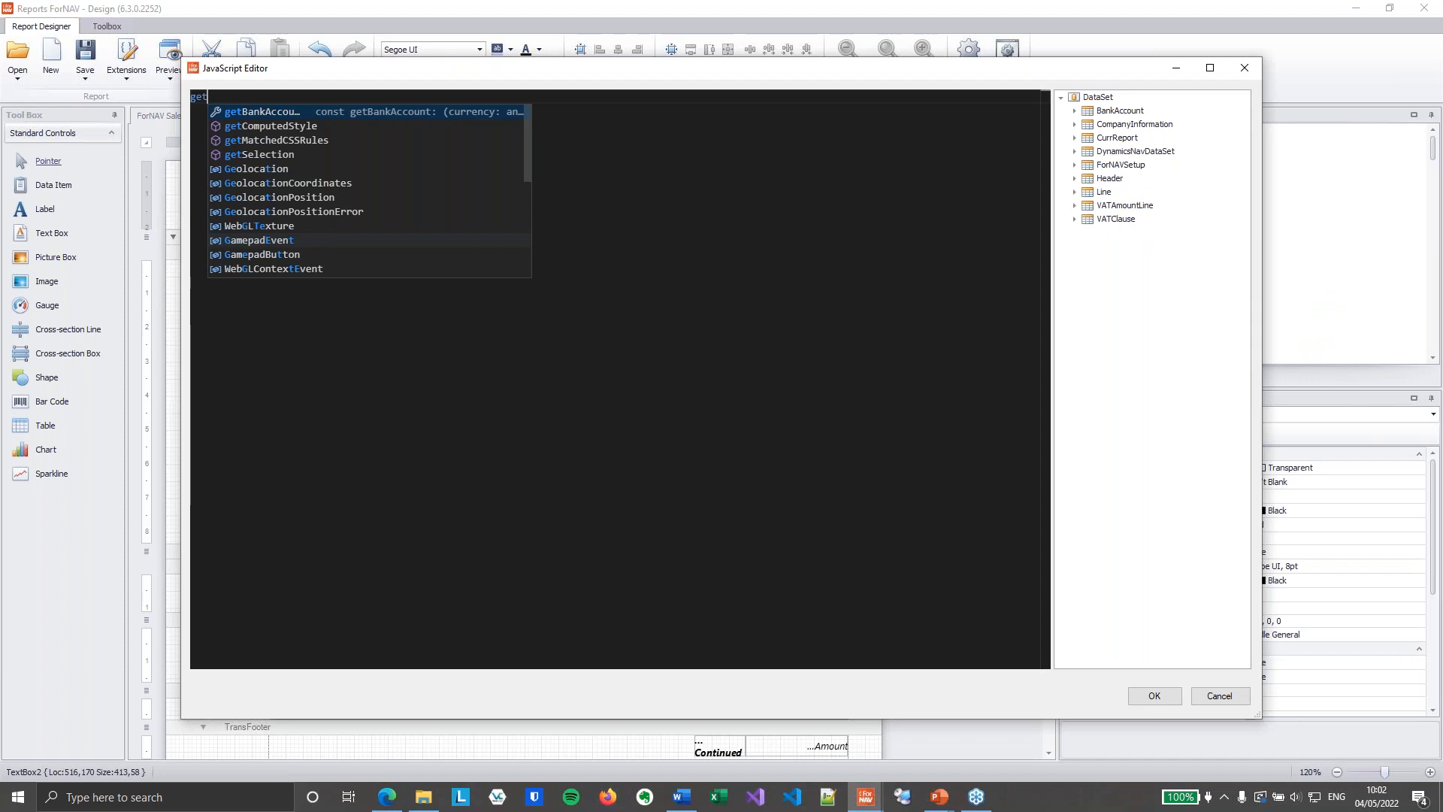
key("Return")
type("(")
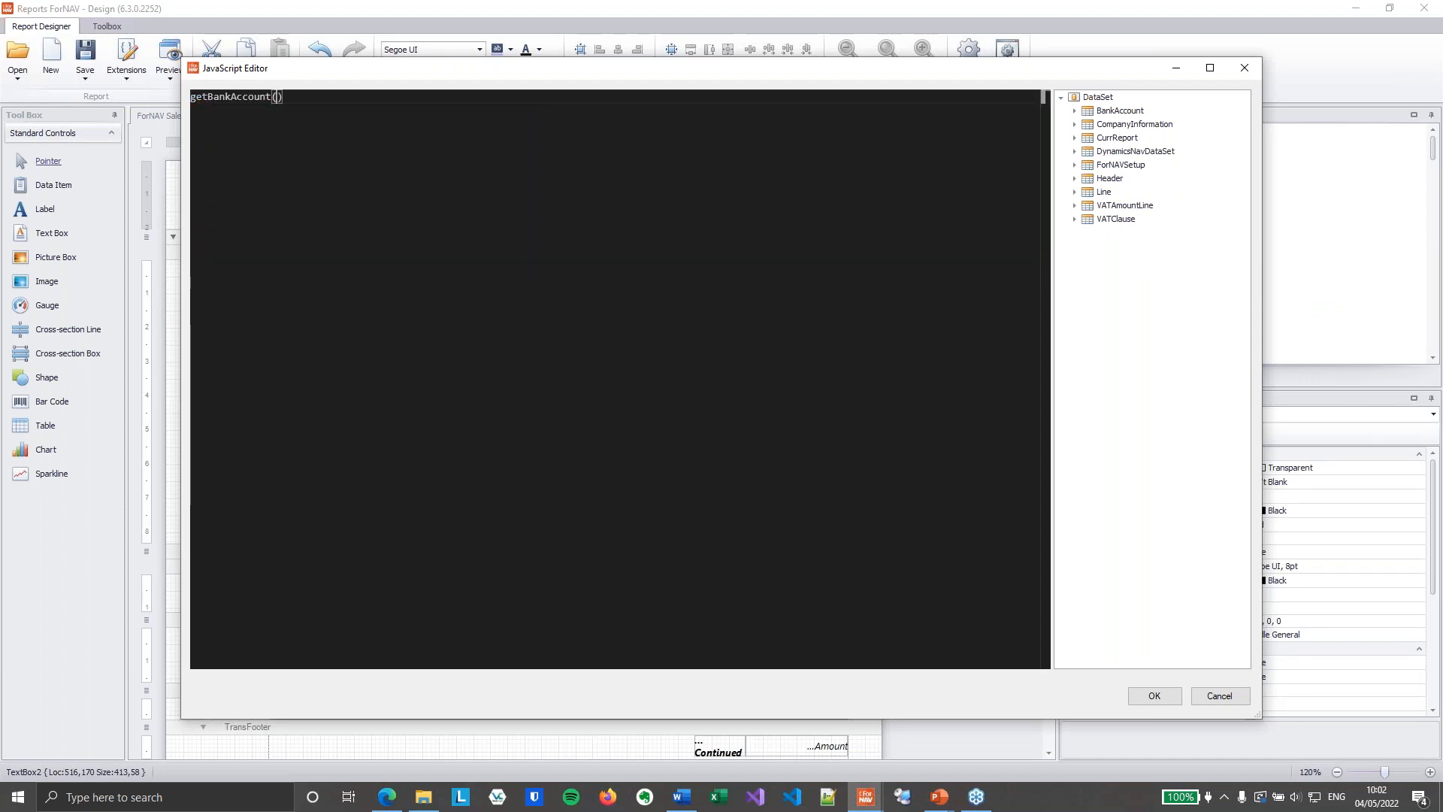
type("Header")
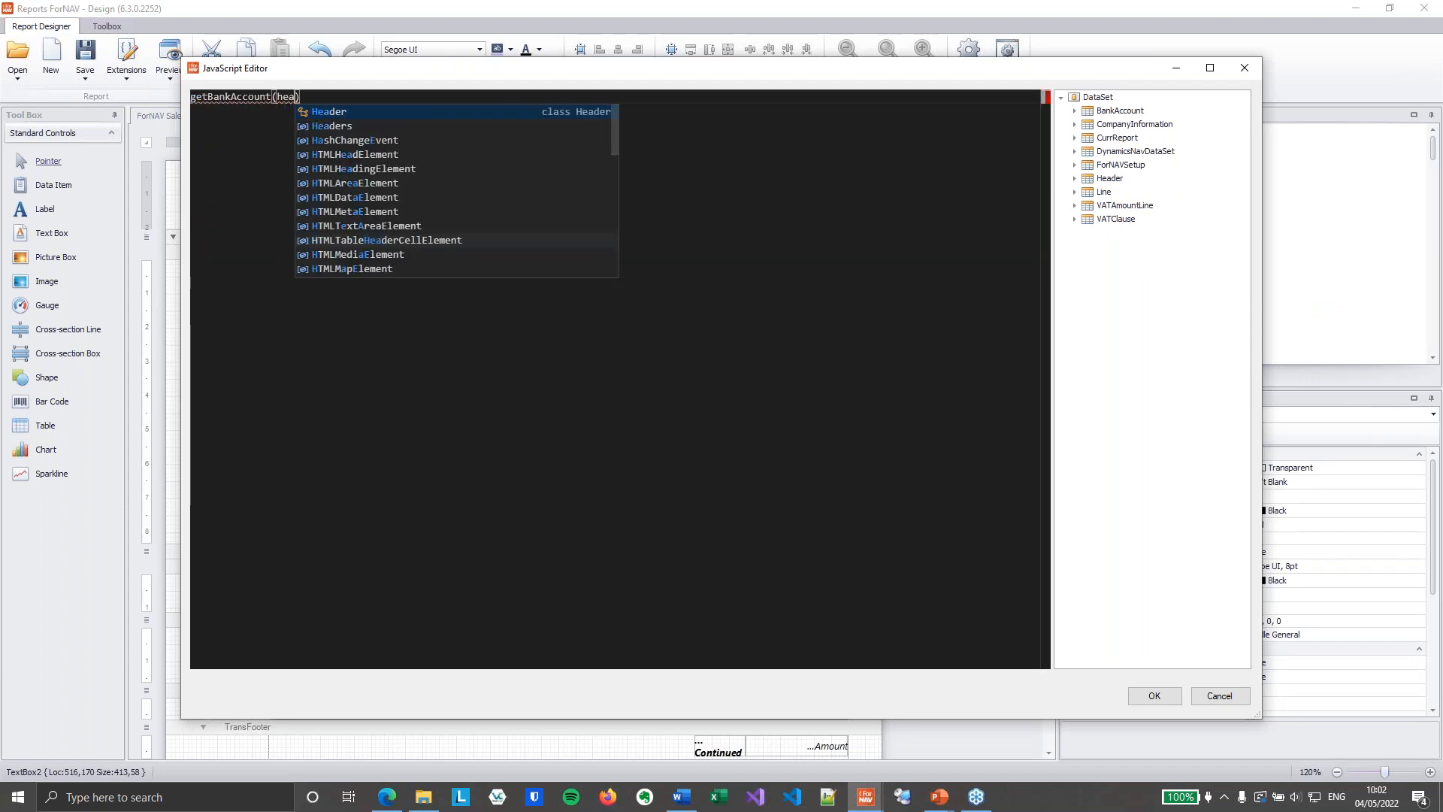
key("Return")
type(".CurrencyCode")
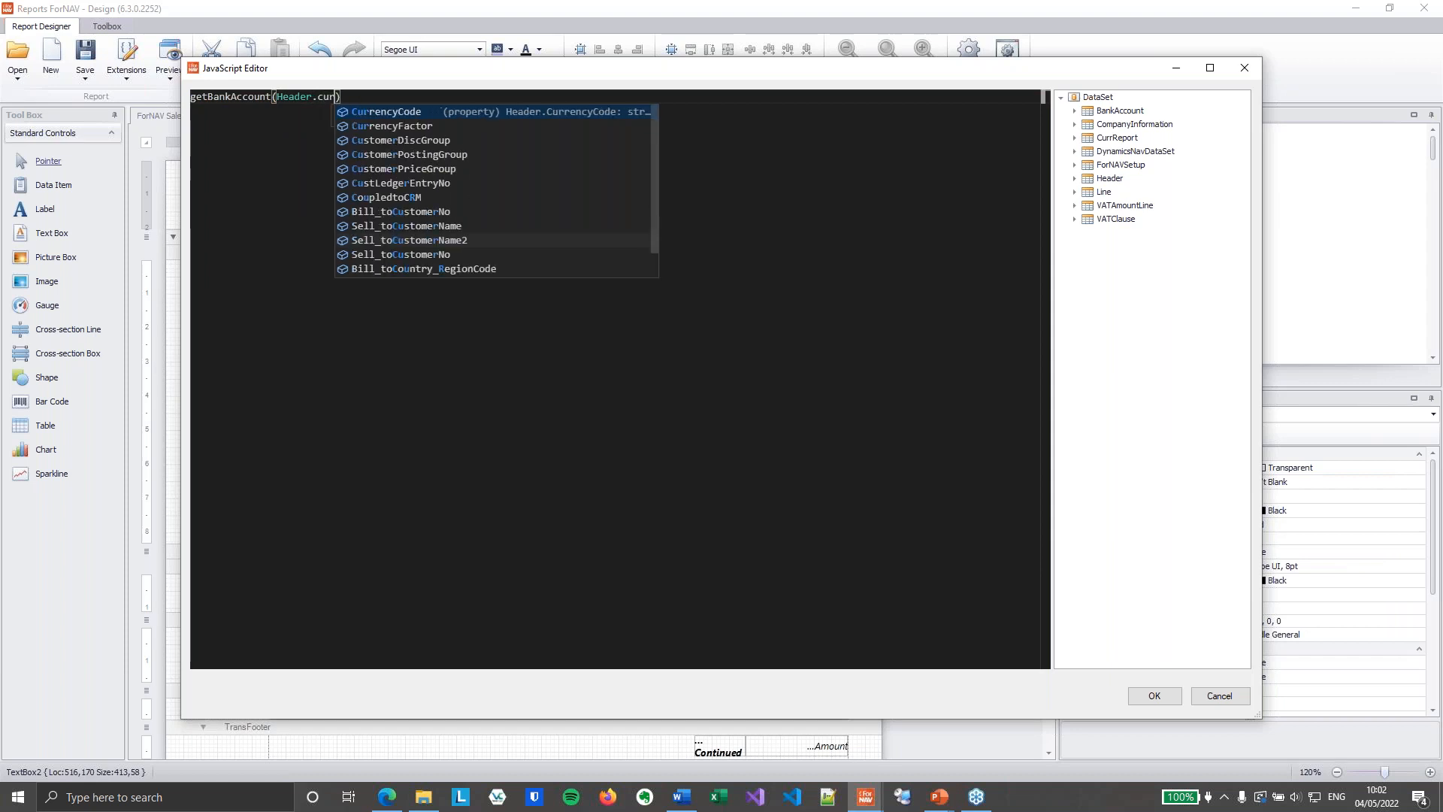
key("Return")
type(")")
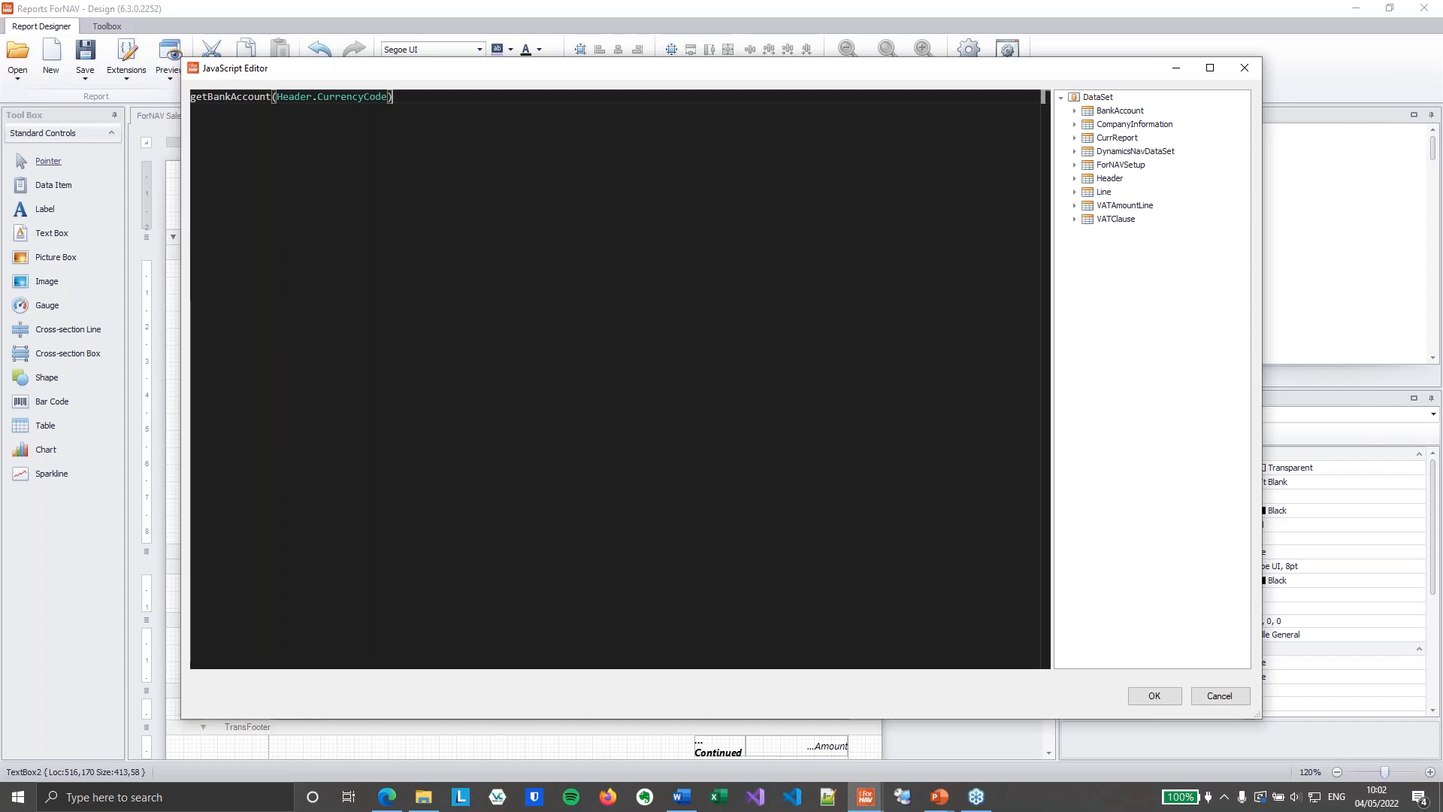
Step: Complete the text box expression as getBankAccount(Header.CurrencyCode) ? BankAccount.Name : 'No bank found' and accept it
type("? ")
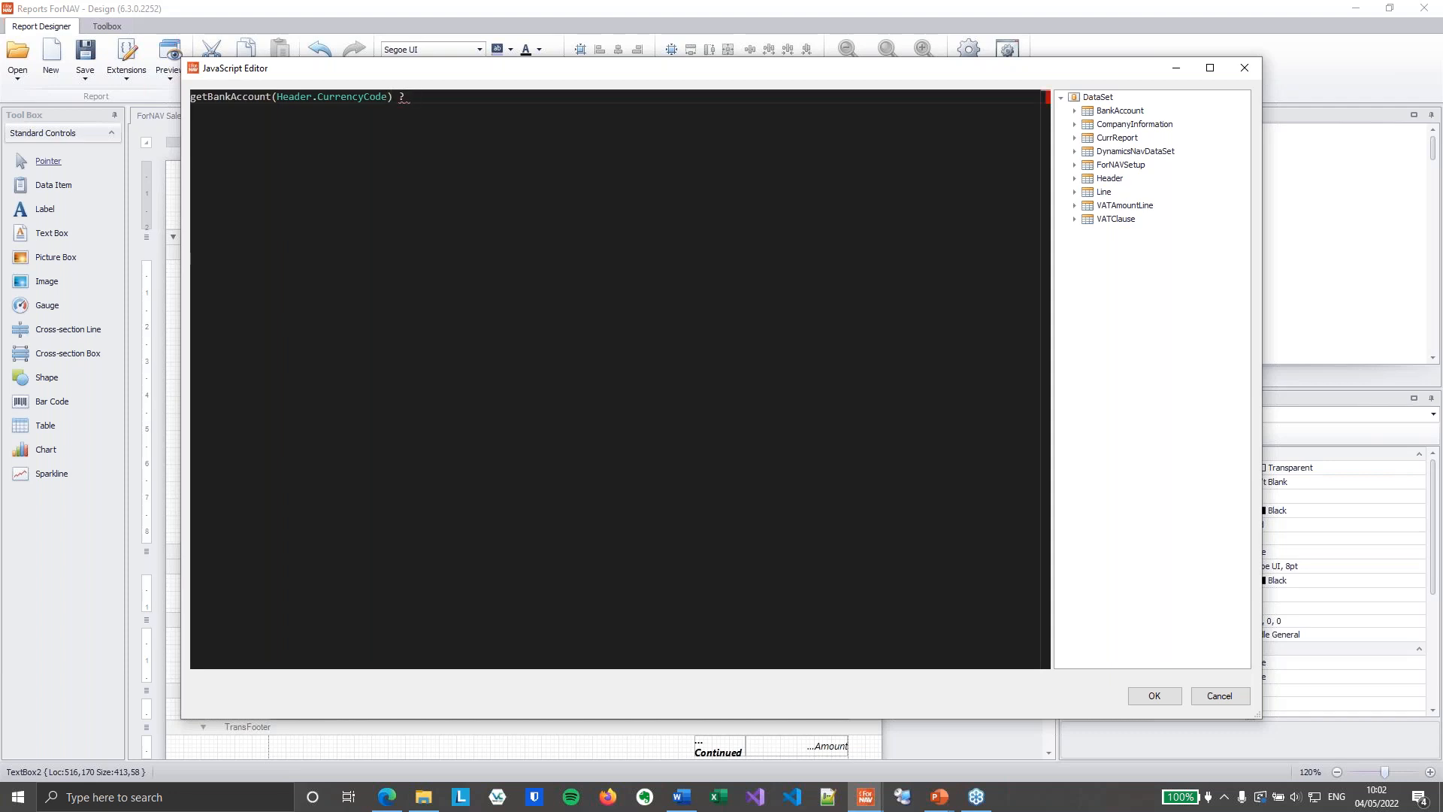
type("BankAccount")
key("Return")
type(".Name")
key("Return")
type(": 'No bank found")
left_click(666, 109)
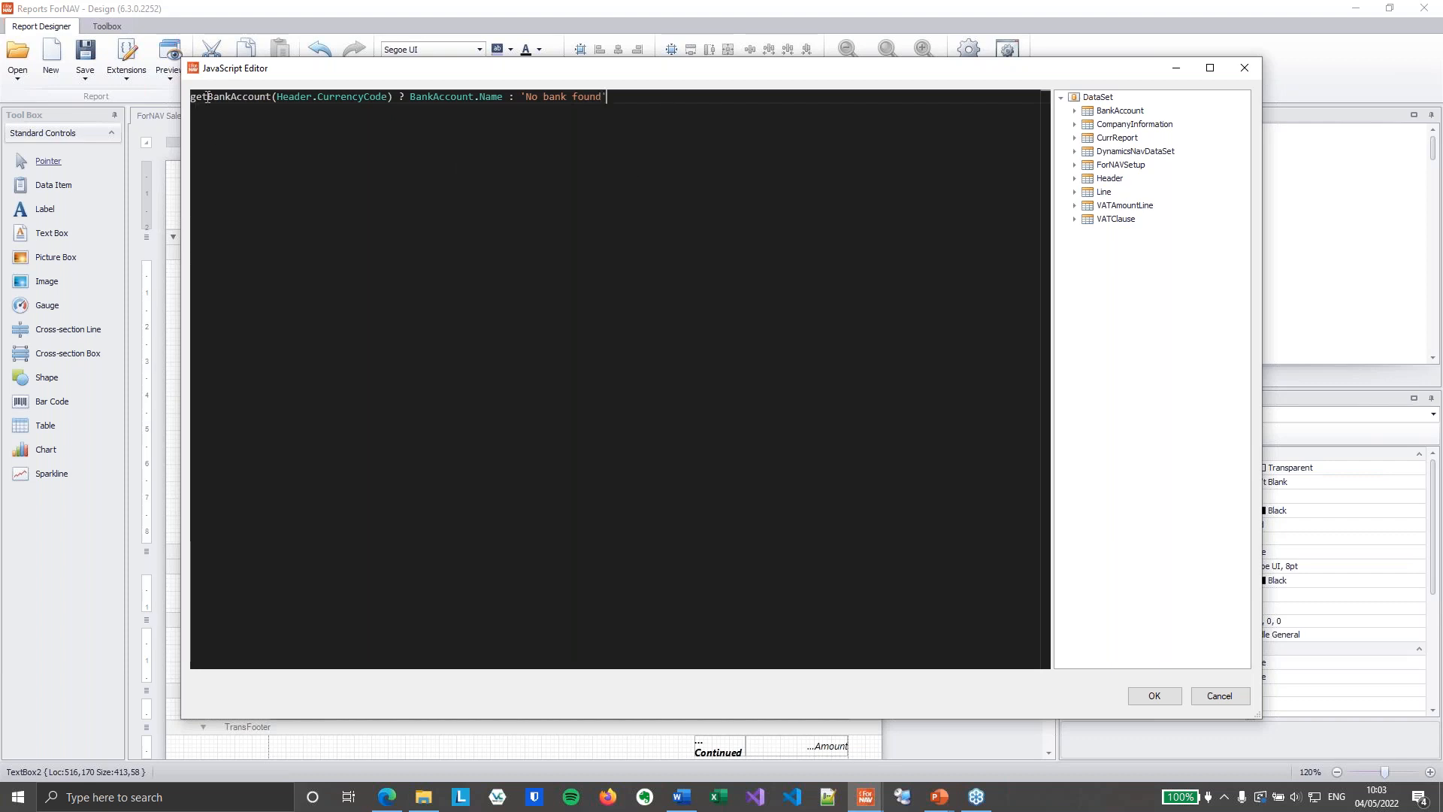
left_click_drag(412, 96, 502, 93)
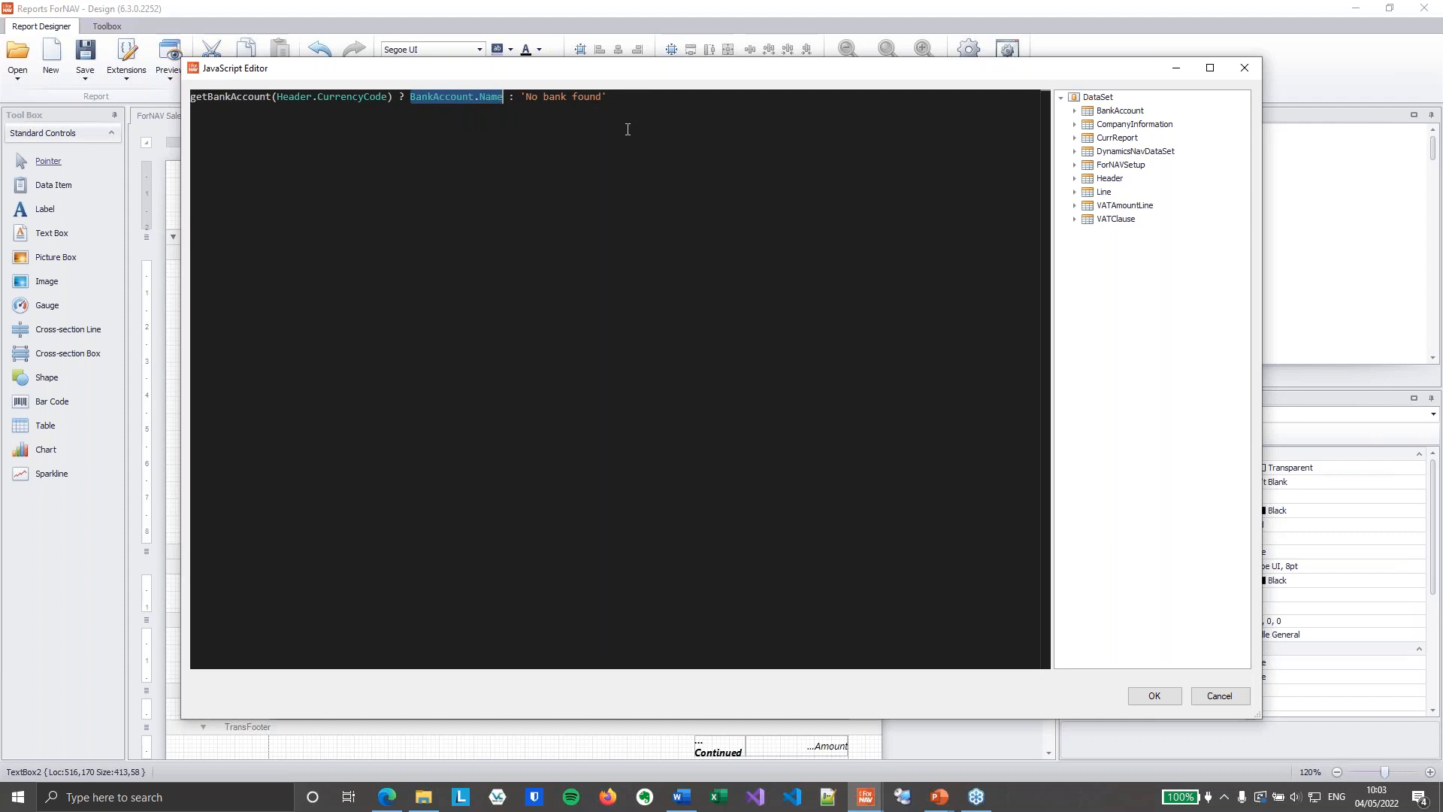
left_click_drag(629, 91, 520, 93)
left_click(616, 97)
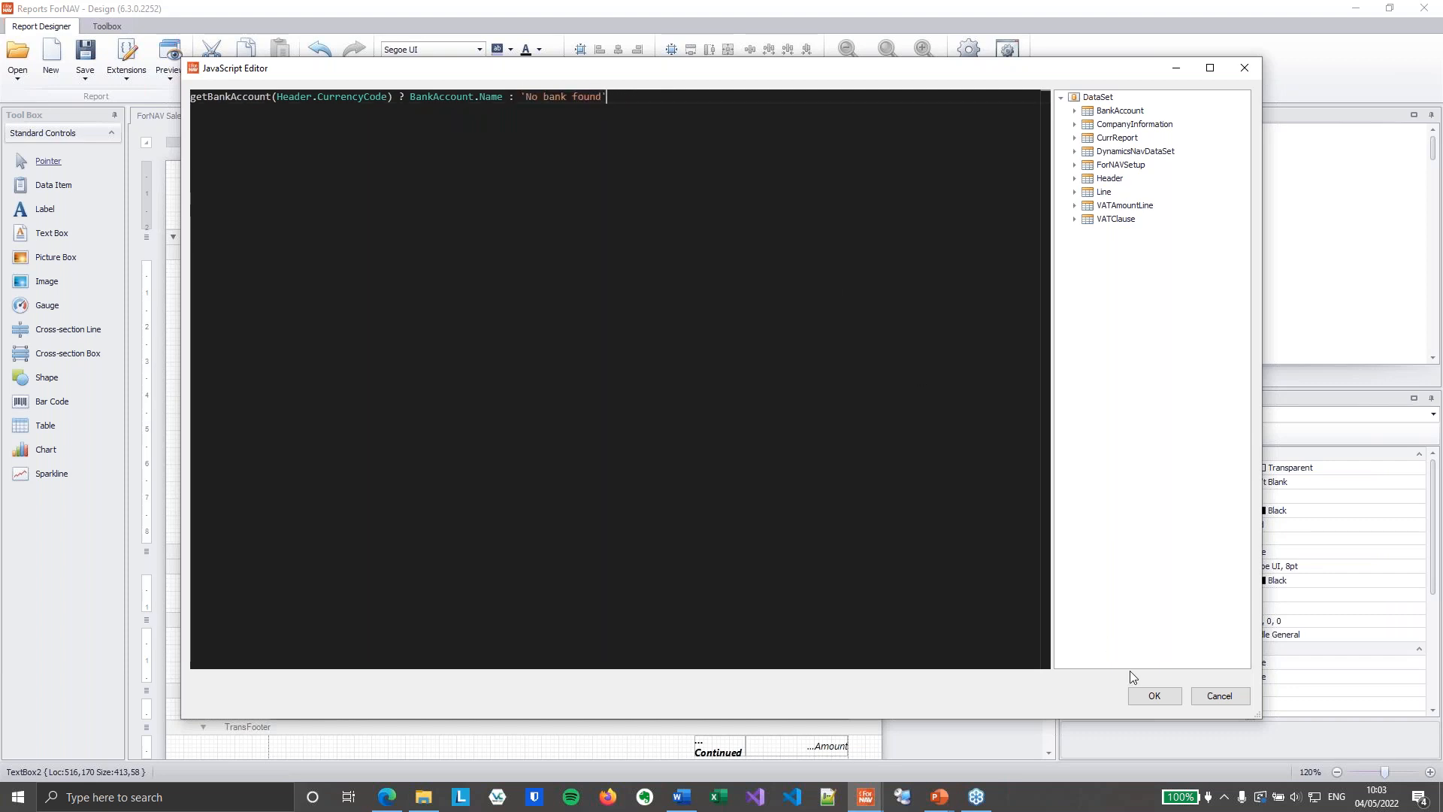
left_click(1155, 695)
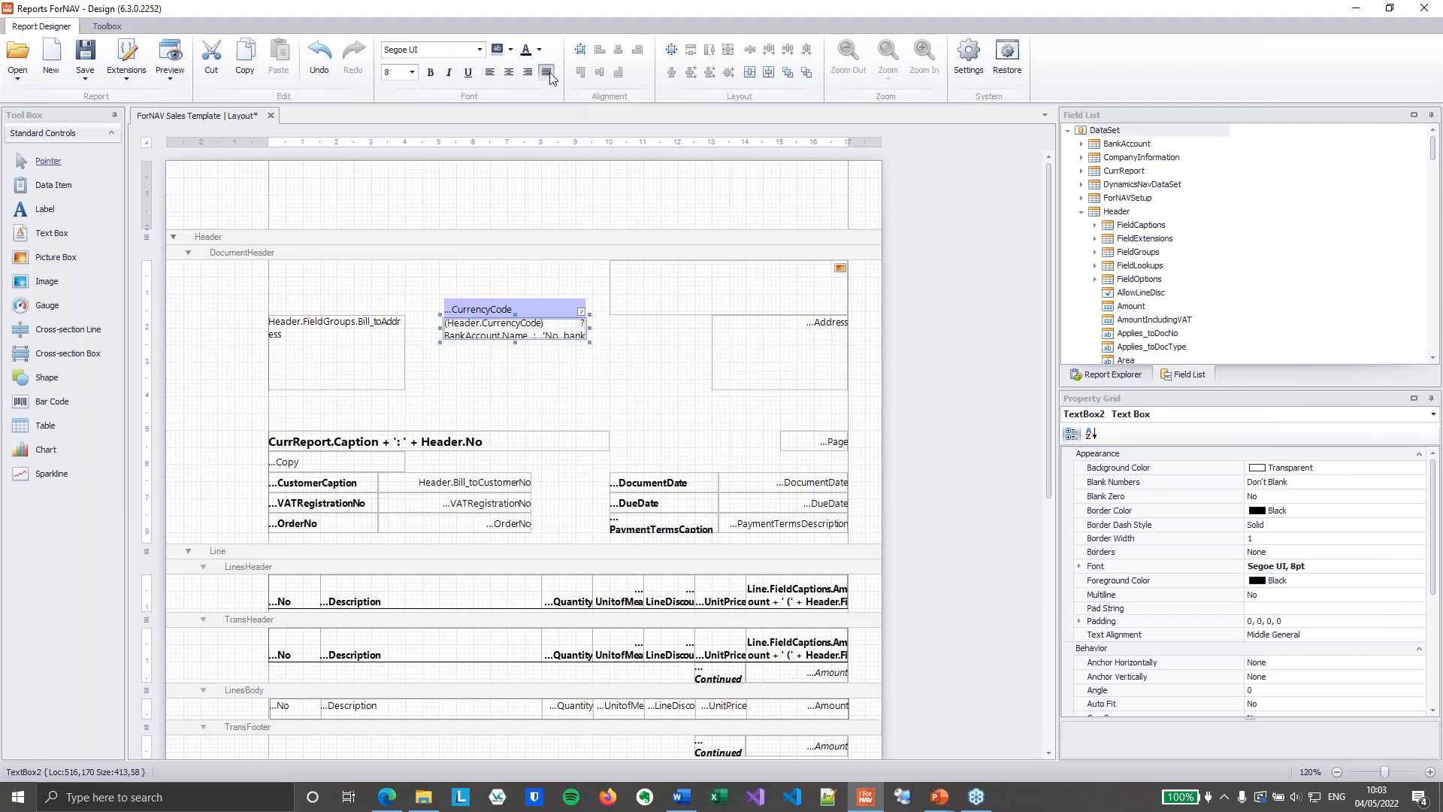
Step: Give the bank name text box the CurrencyCode box's background color, and save the report as a custom layout on the server and activate it
left_click(497, 50)
left_click(488, 406)
left_click(82, 81)
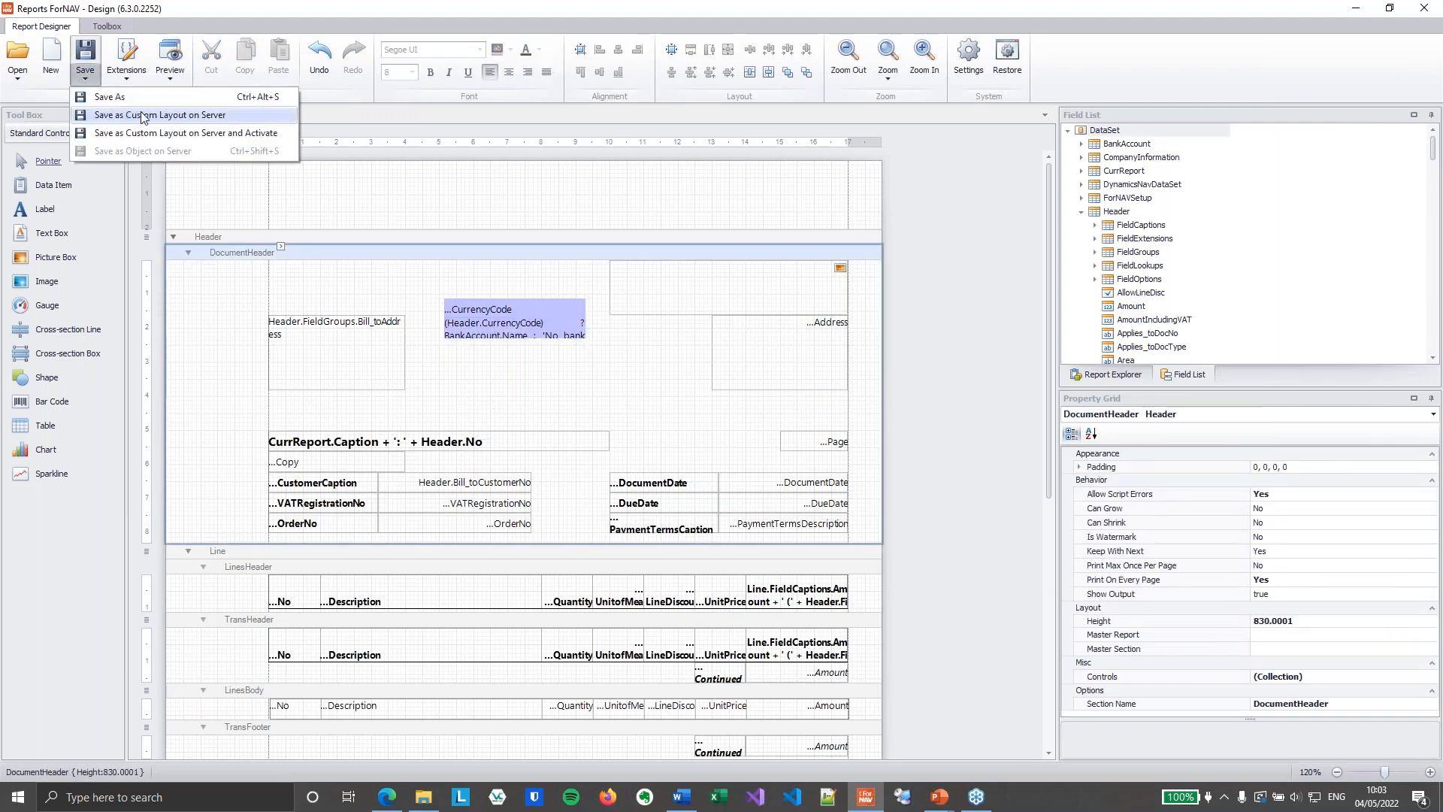
left_click(164, 129)
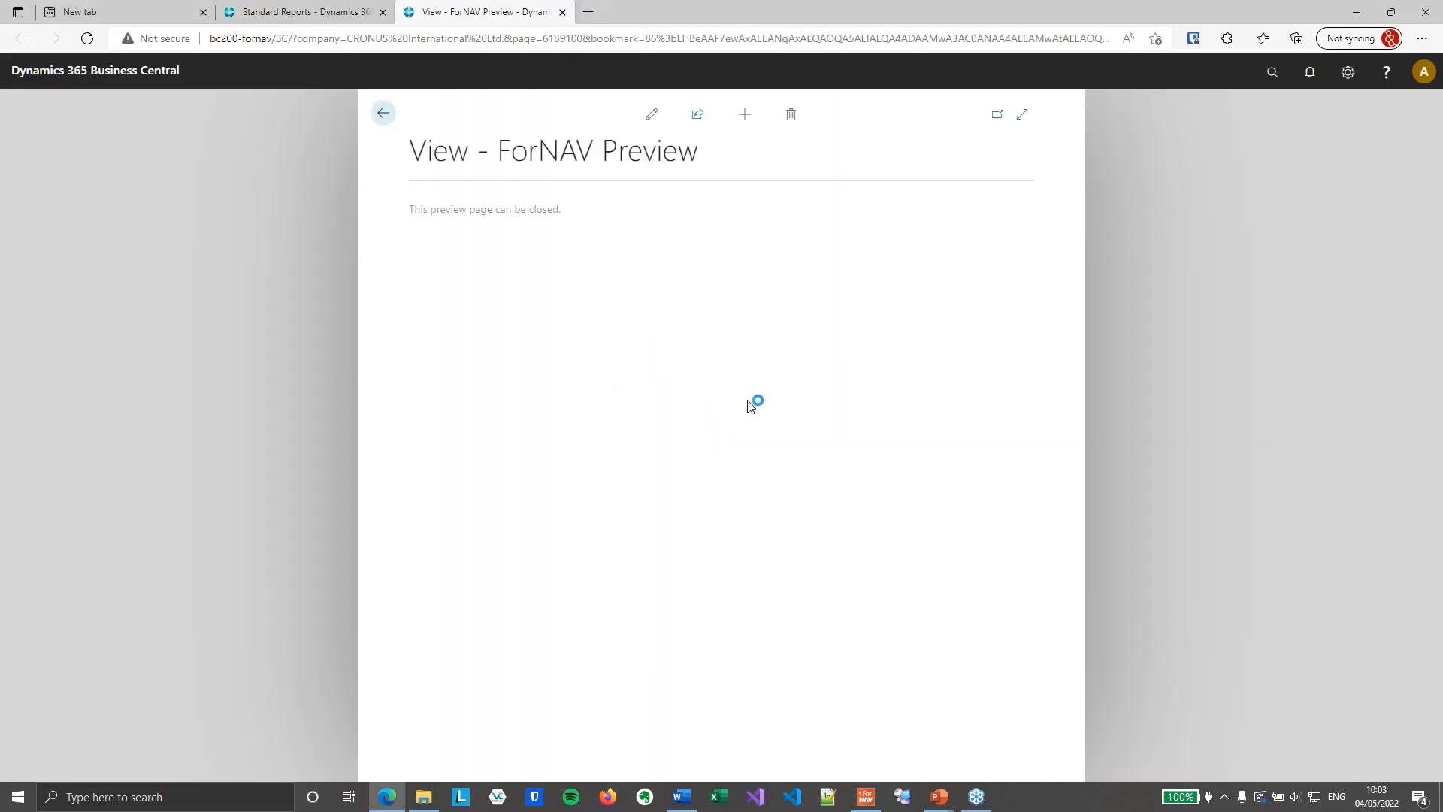
Step: Preview the Sales Template in Business Central for posted sales invoice 103032 and enlarge the page
left_click(918, 439)
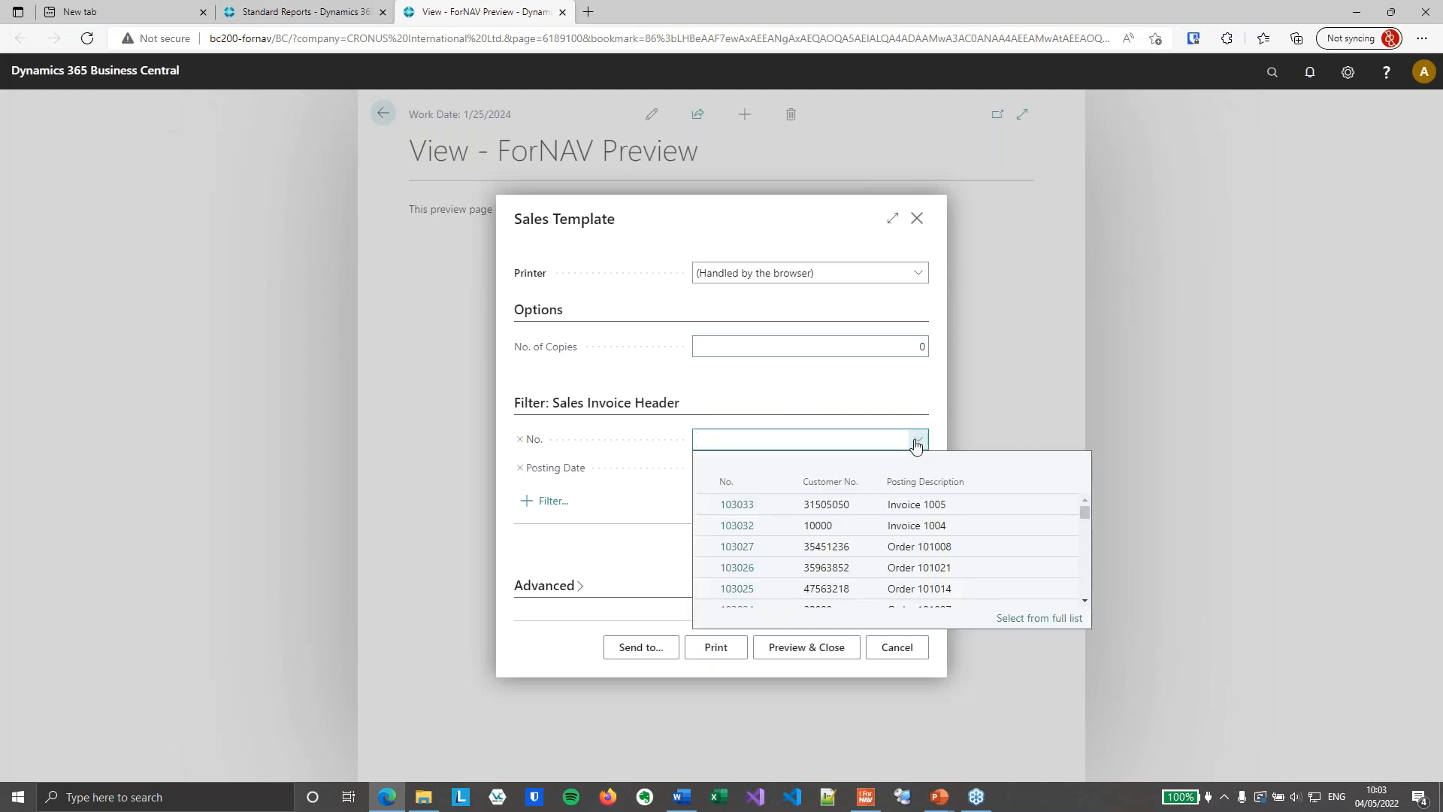
left_click(858, 533)
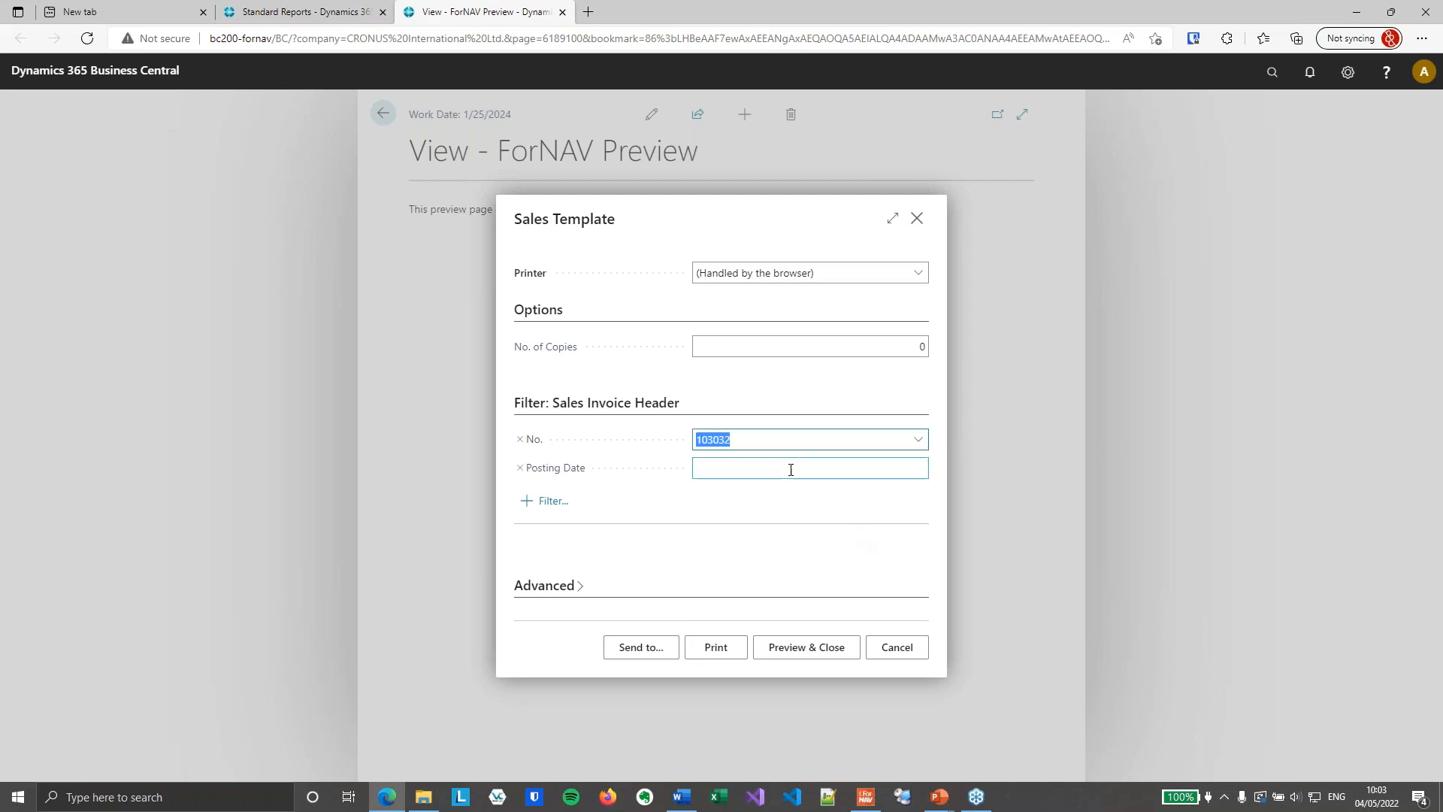
left_click(793, 650)
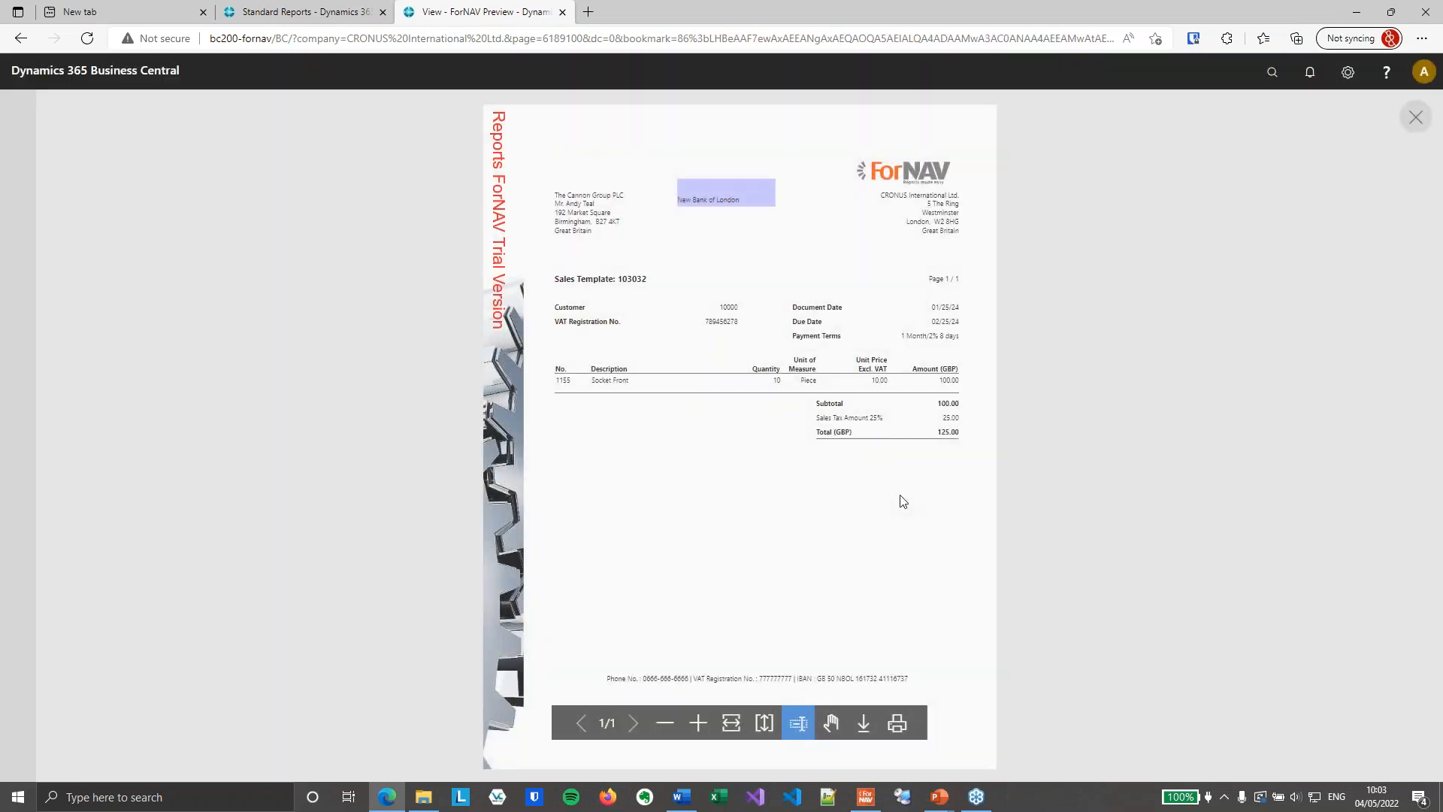
left_click(700, 720)
left_click(703, 716)
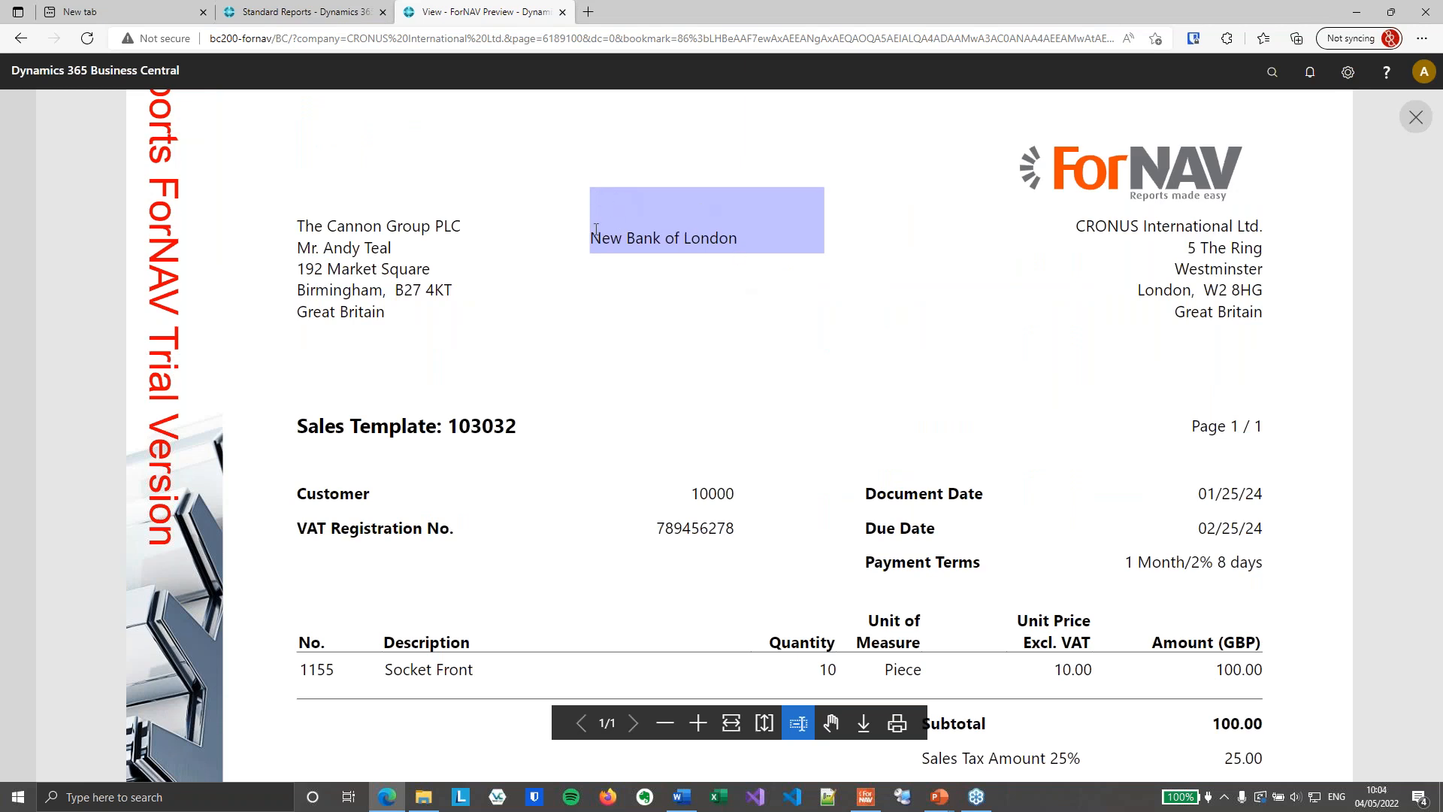
Step: Examine the bank name in the highlighted header box and the IBAN in the page footer, and close the preview
left_click_drag(593, 237, 750, 241)
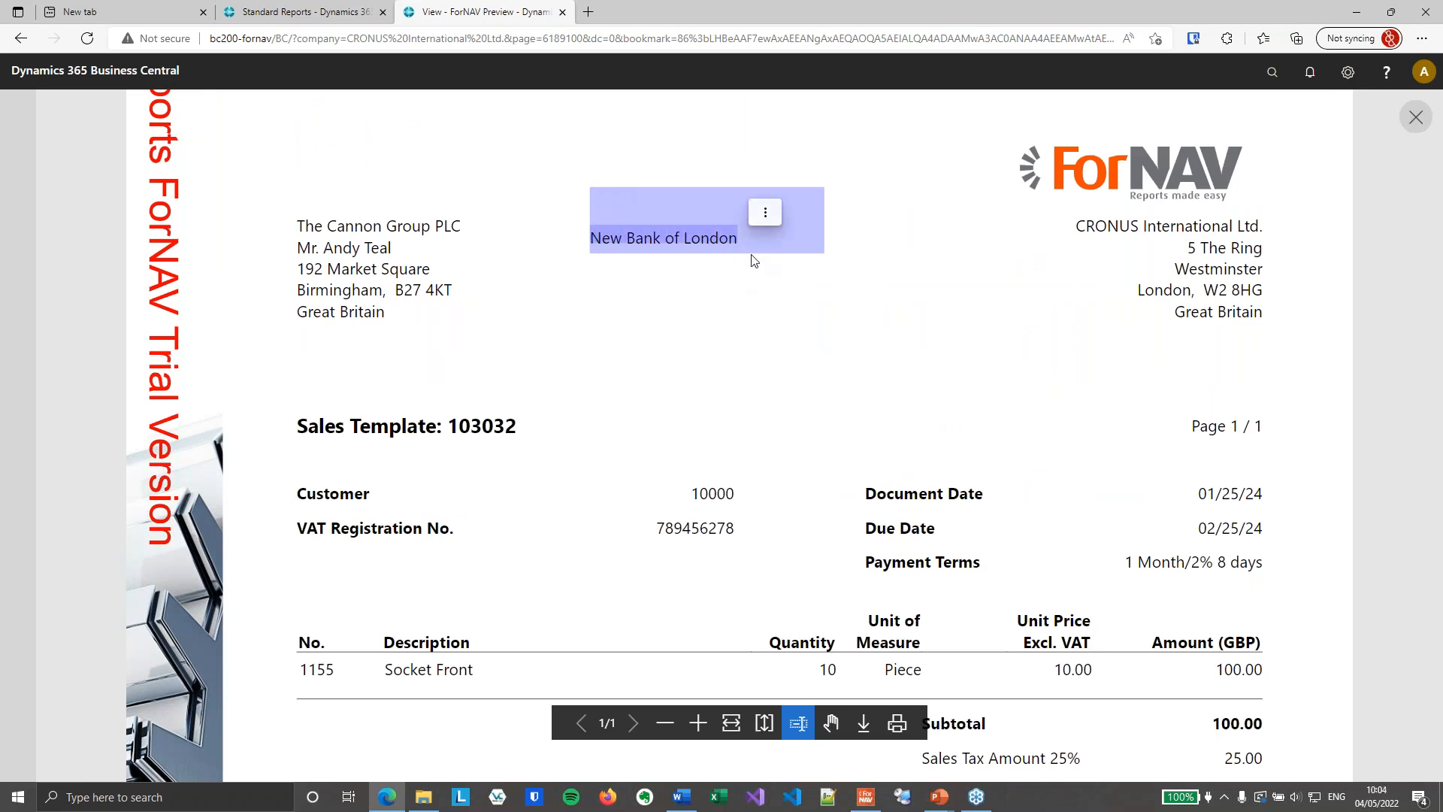
left_click(755, 259)
scroll(892, 305, "down", 8)
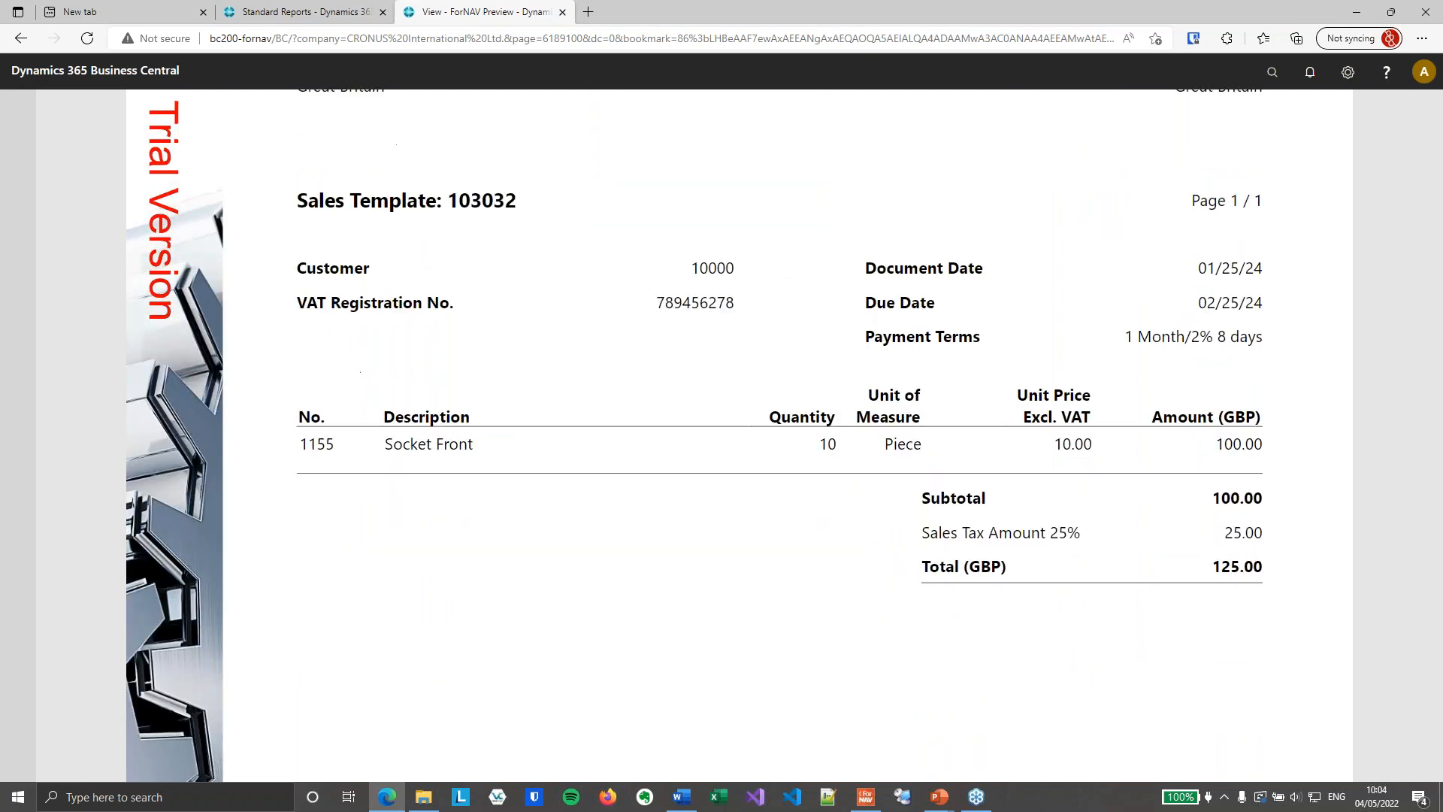
scroll(897, 292, "down", 1)
left_click_drag(877, 555, 1147, 560)
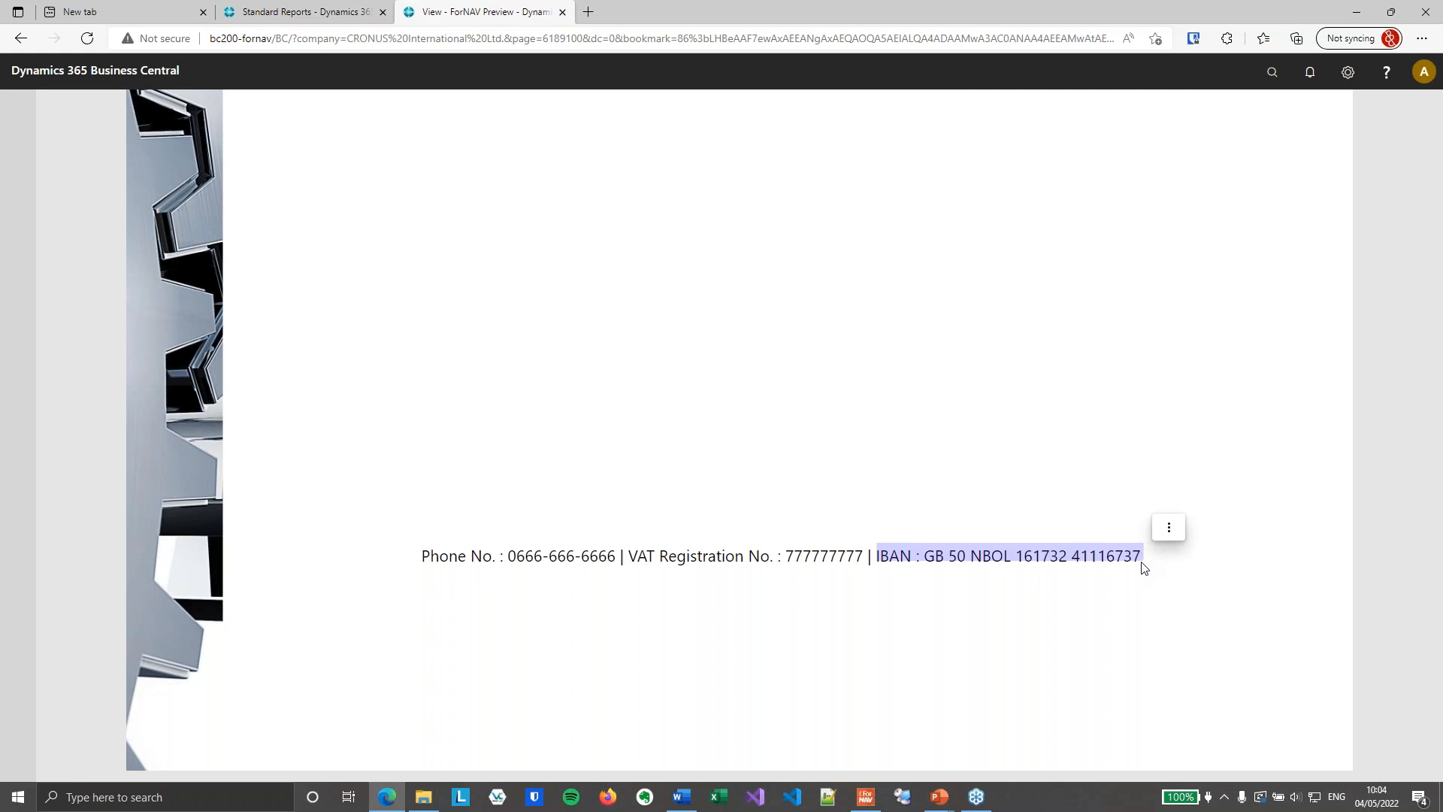
left_click(974, 567)
scroll(991, 308, "up", 1)
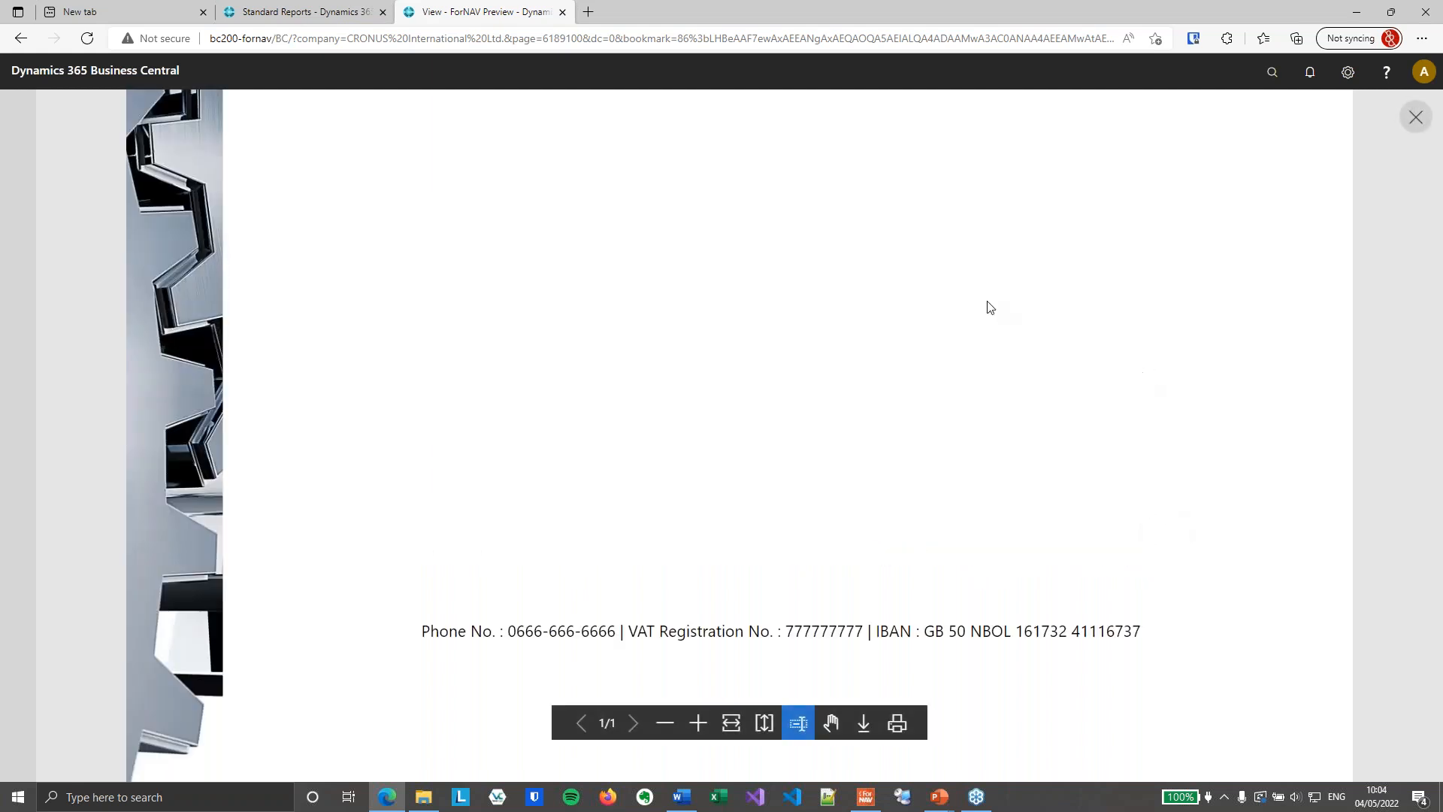
key("ctrl+w")
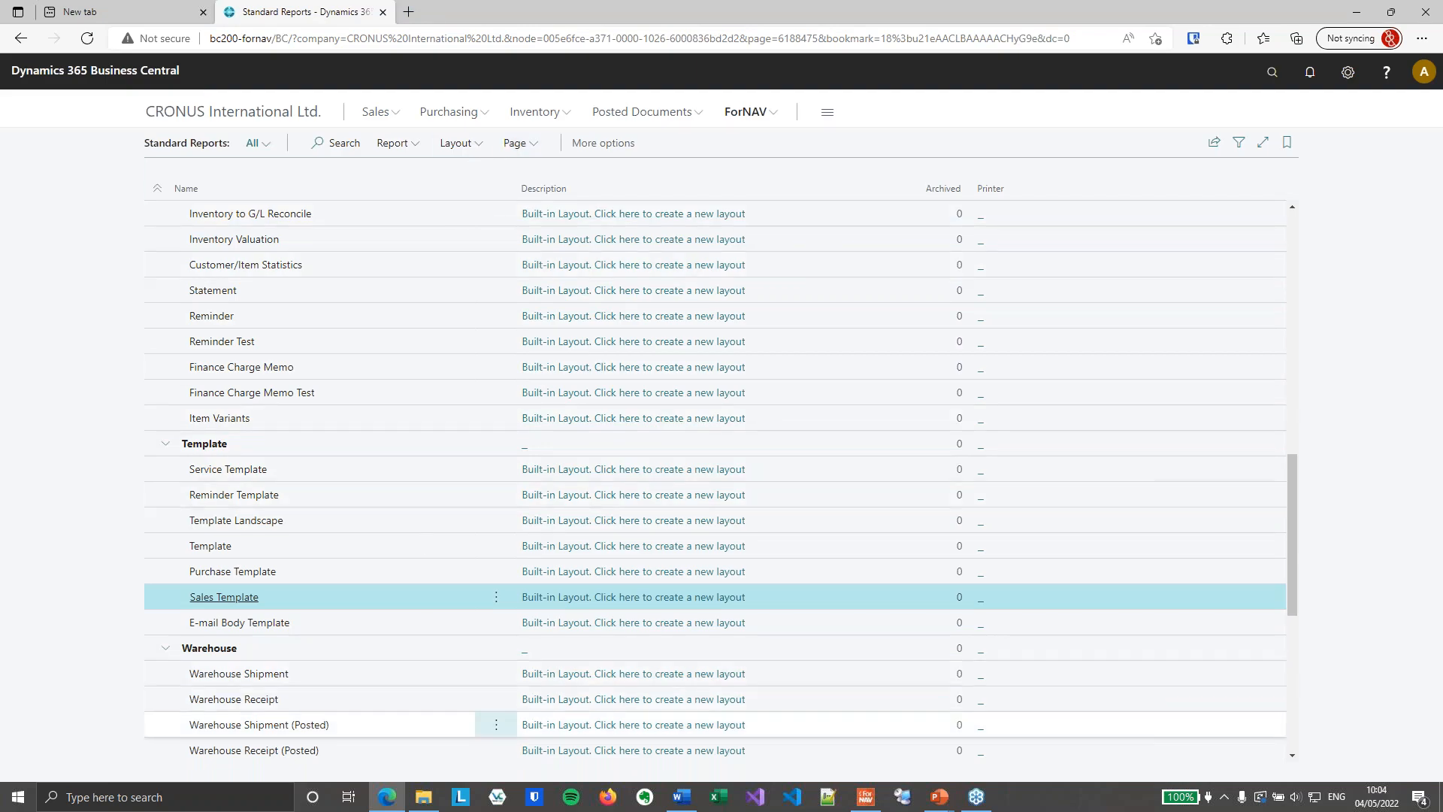
Step: Switch back to the ForNAV Designer and preview the Sales Template for posted sales invoice 103033, fitted to page width
left_click(866, 797)
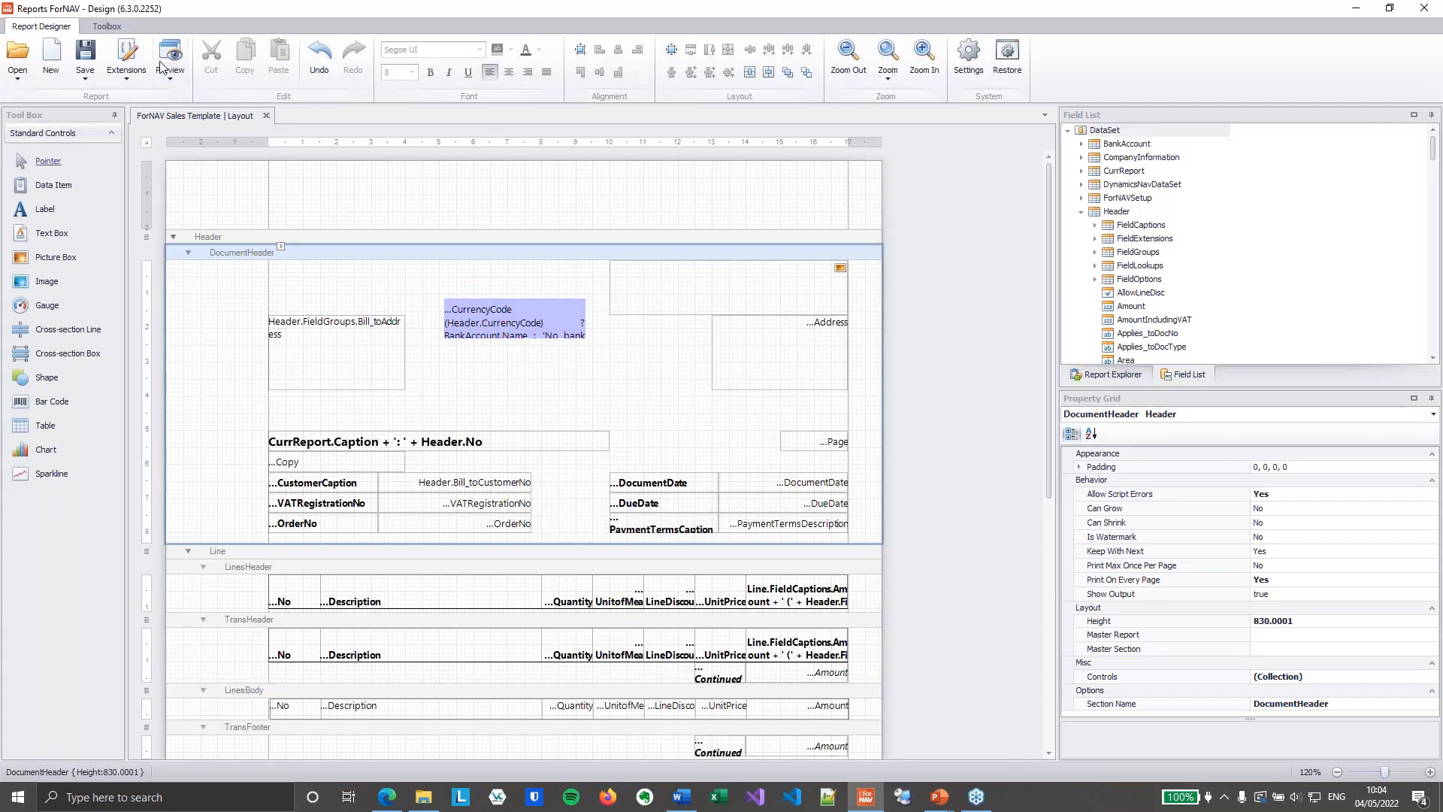
left_click(167, 60)
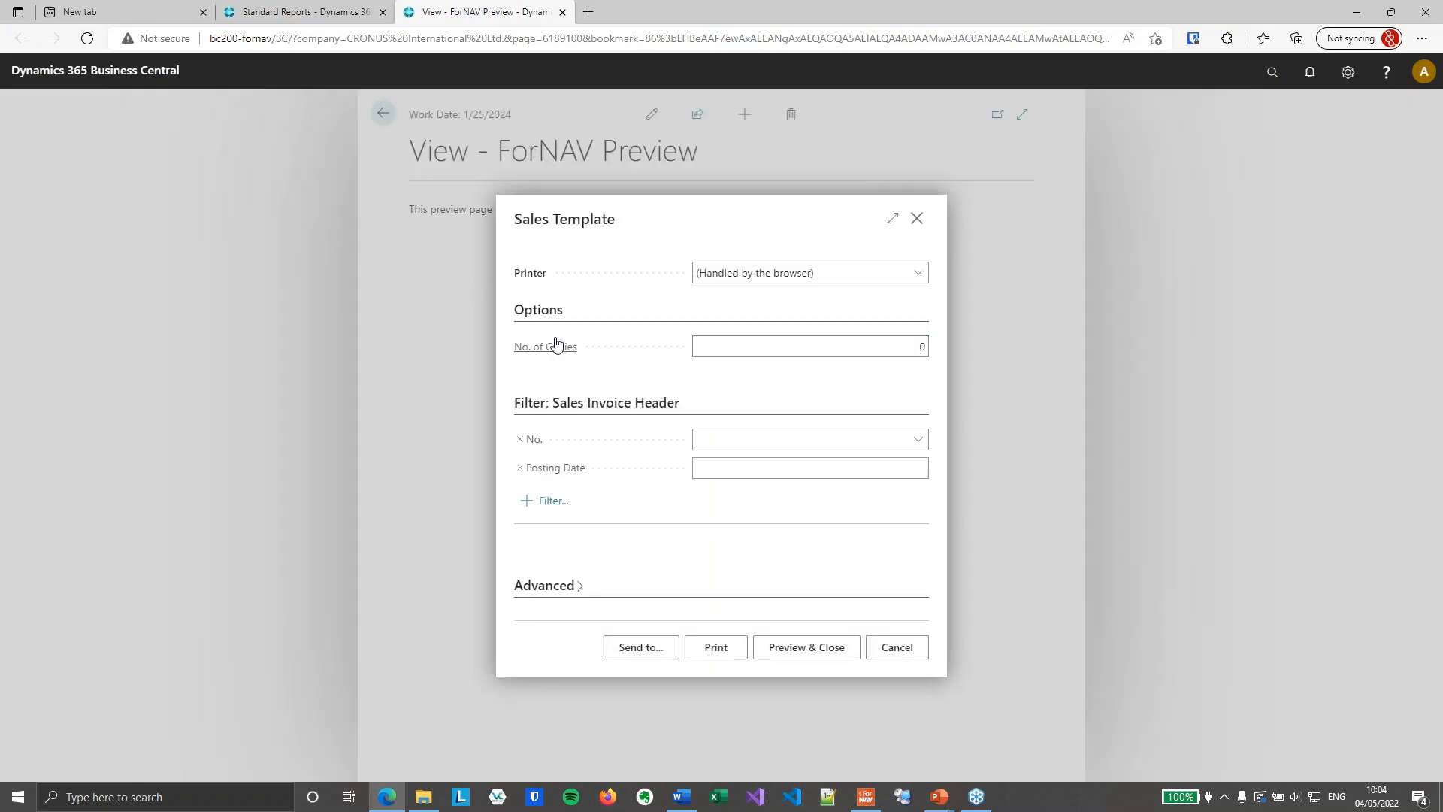
left_click(918, 440)
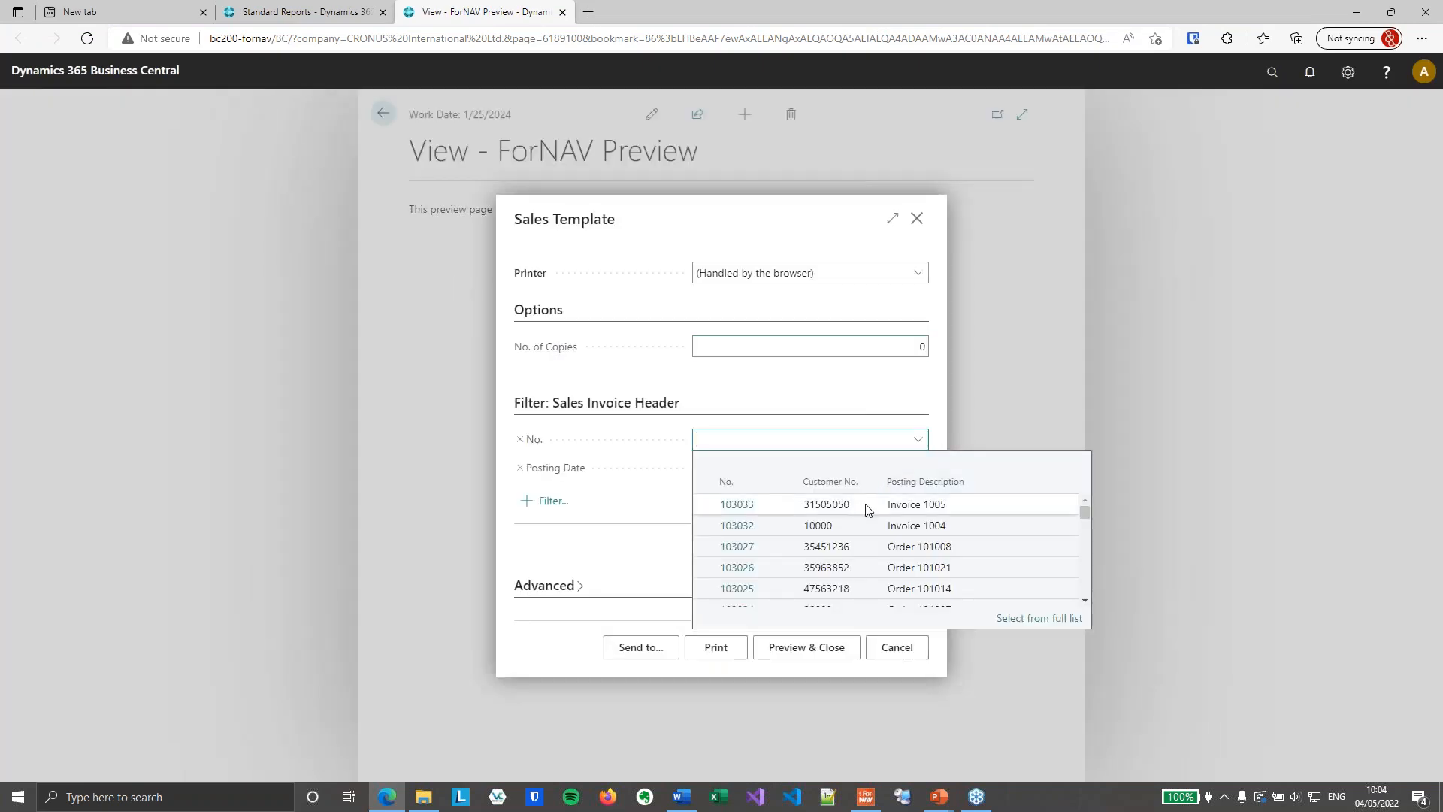
left_click(866, 510)
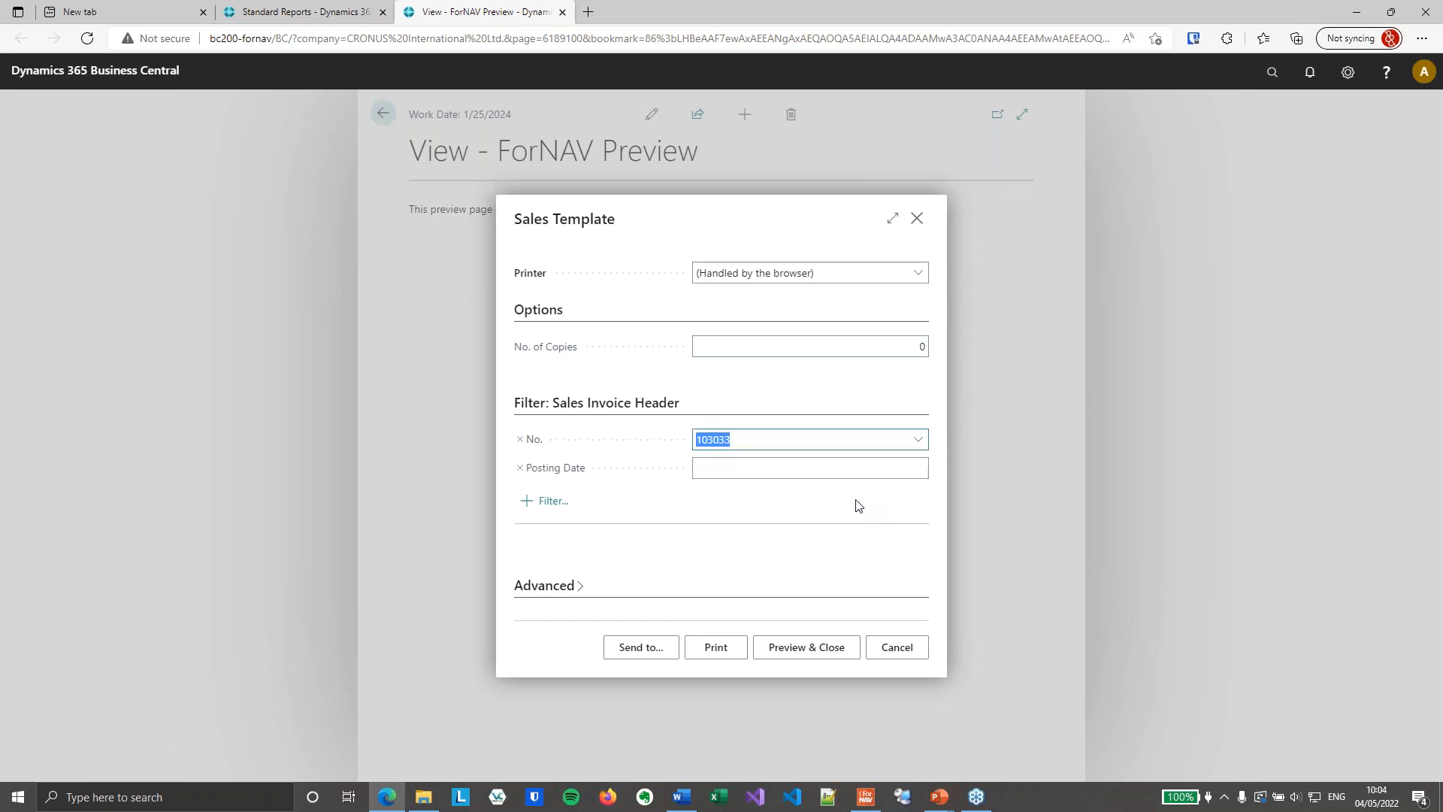
left_click(808, 644)
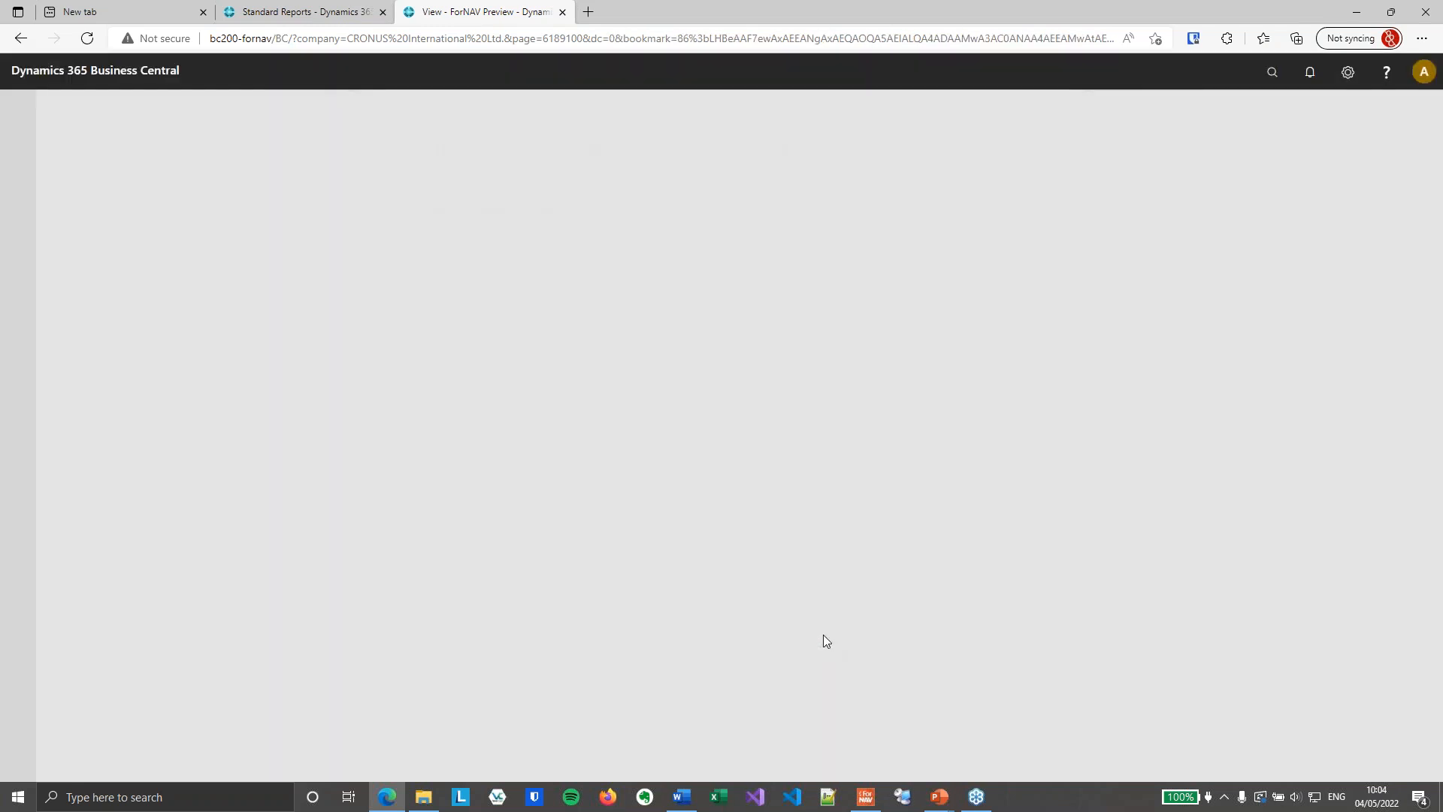
left_click(732, 724)
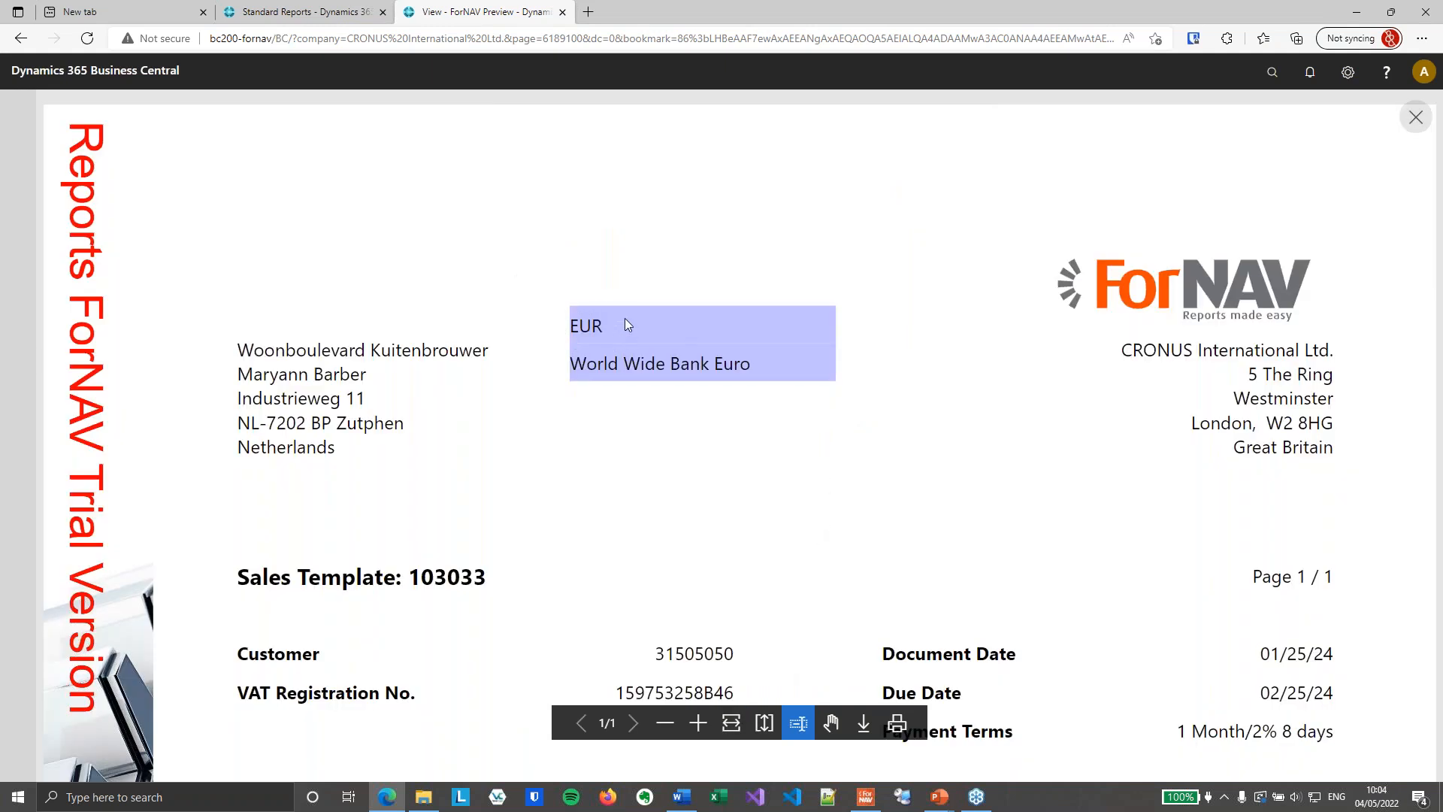
Step: Compare the EUR invoice's bank name with its footer IBAN, close the preview, and return to the report in the ForNAV Designer
left_click_drag(573, 363, 751, 364)
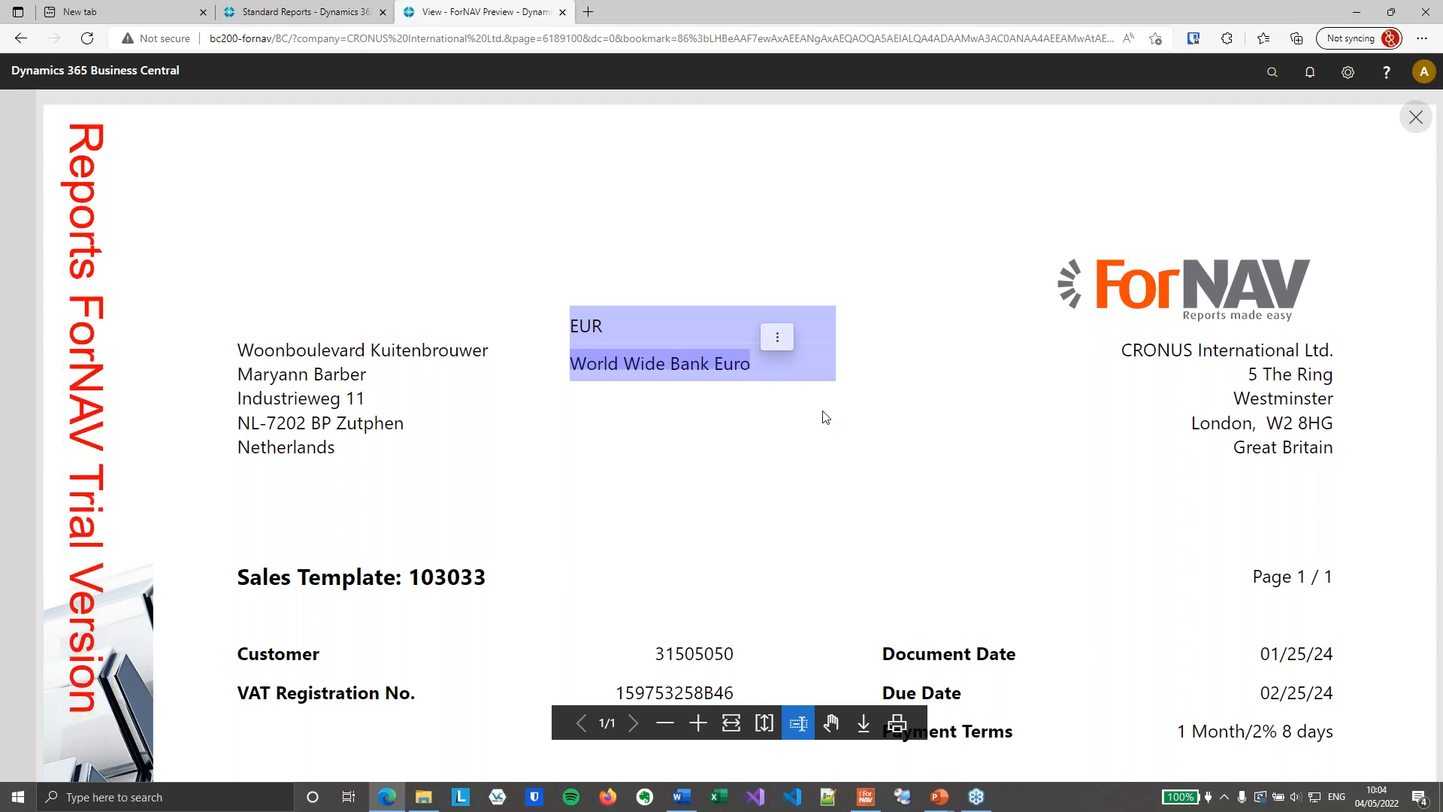
scroll(827, 413, "down", 1)
scroll(831, 393, "down", 10)
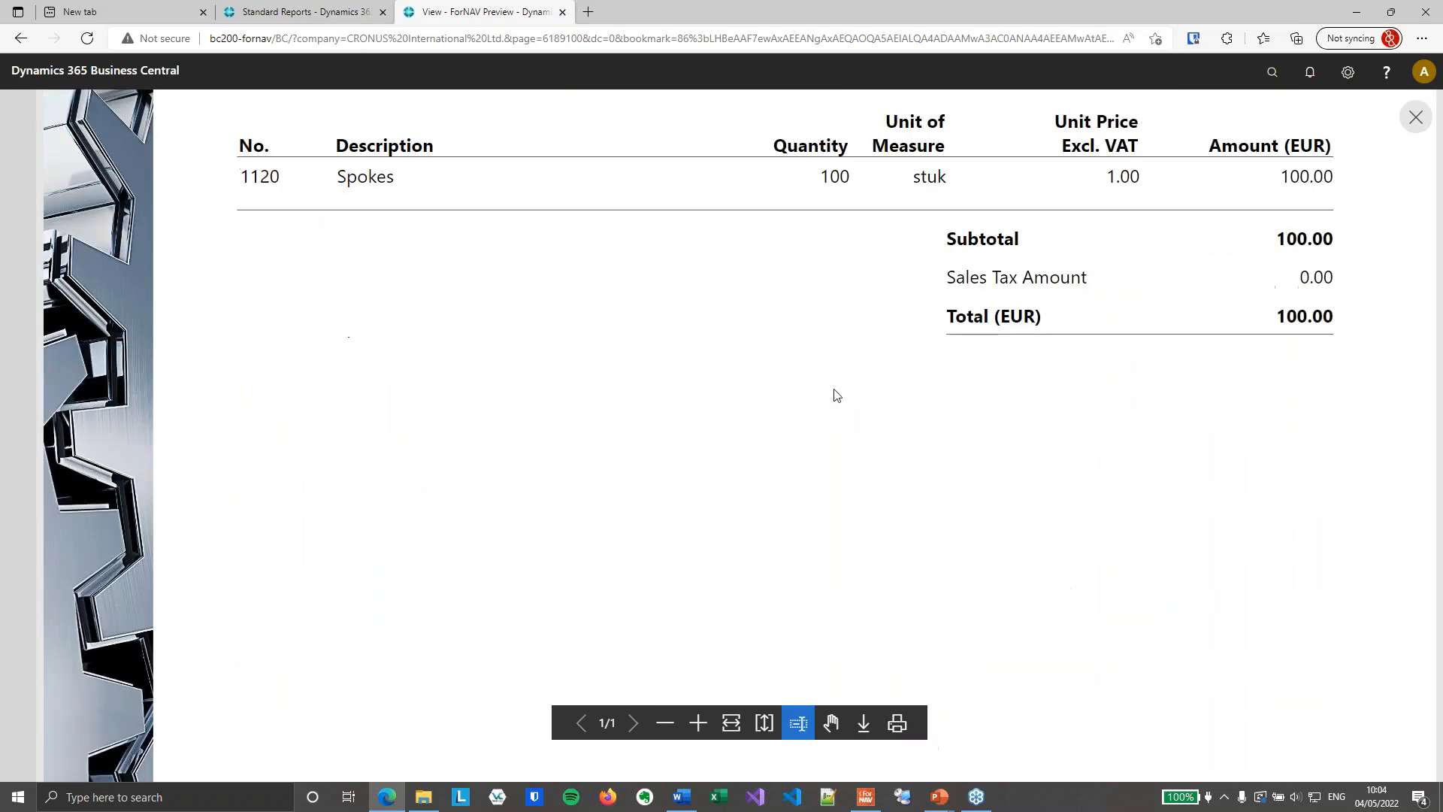
left_click_drag(897, 524, 1191, 525)
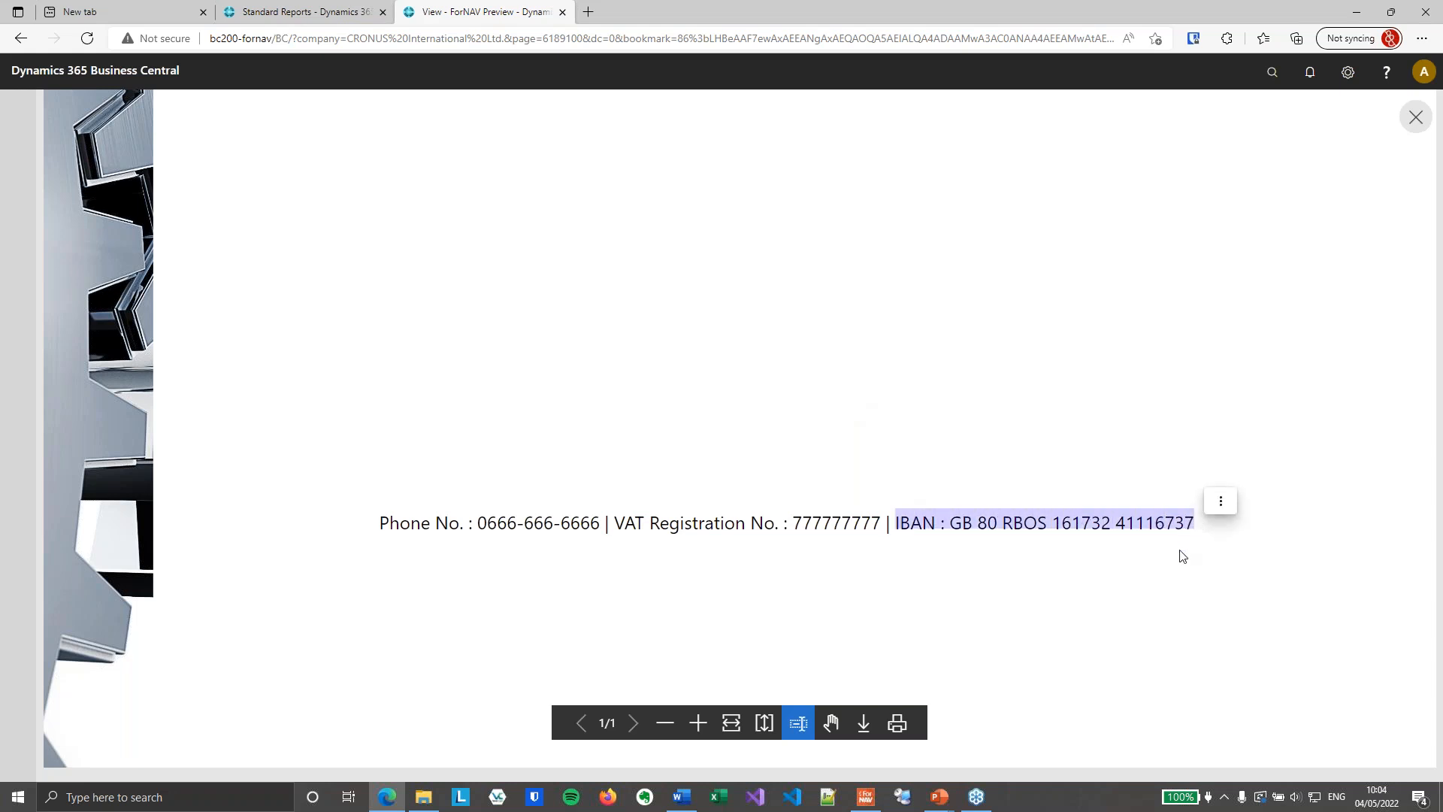
left_click(1173, 567)
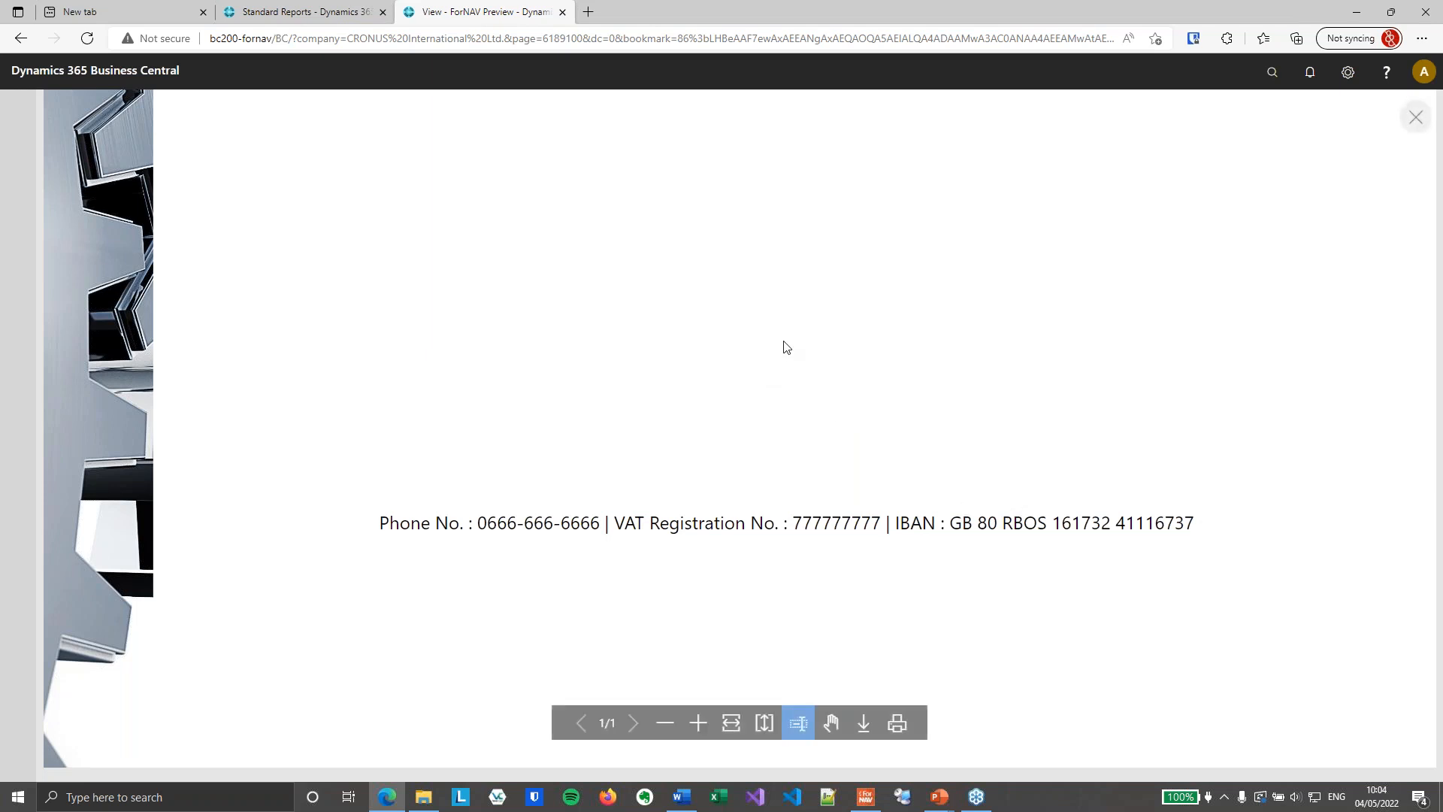
key("ctrl+w")
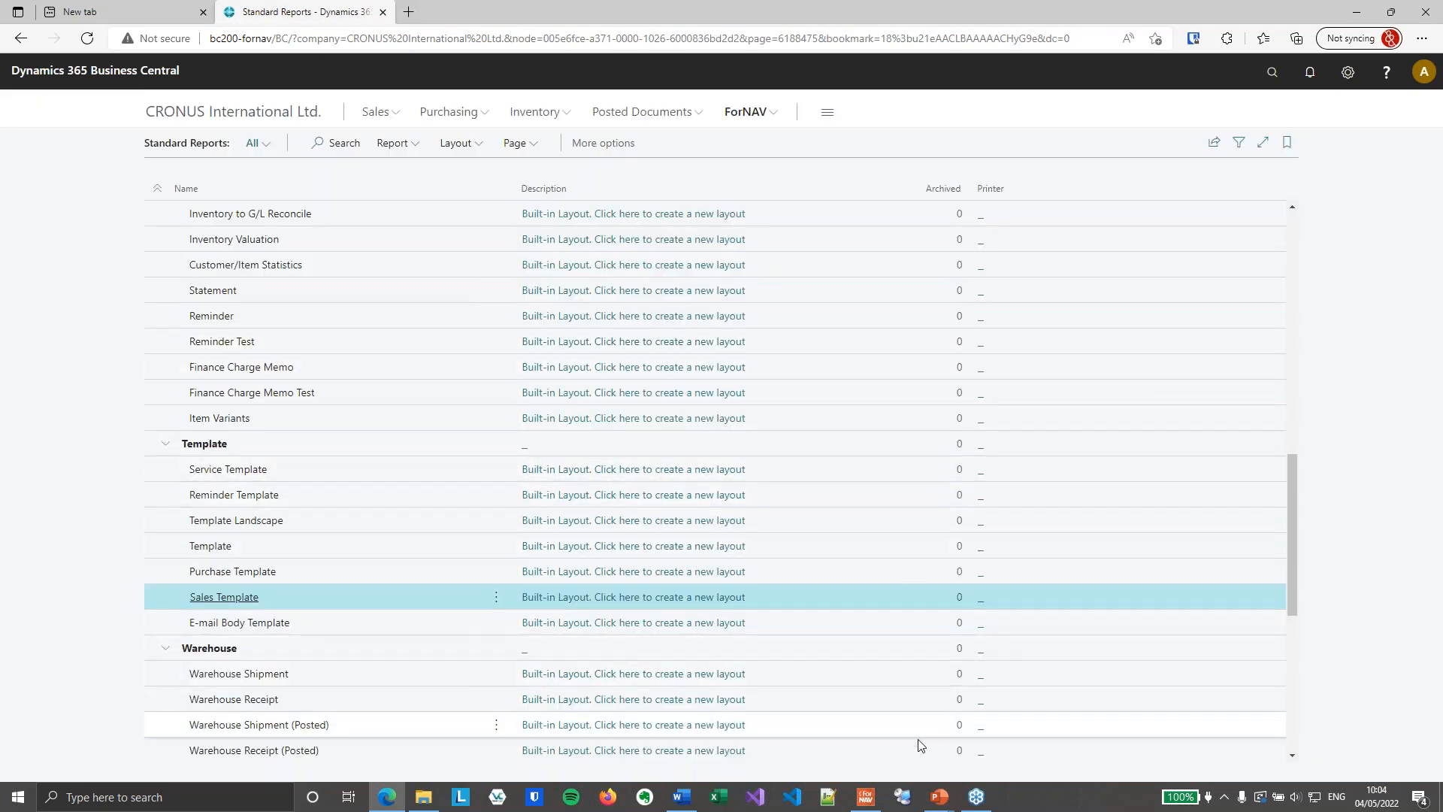
left_click(872, 803)
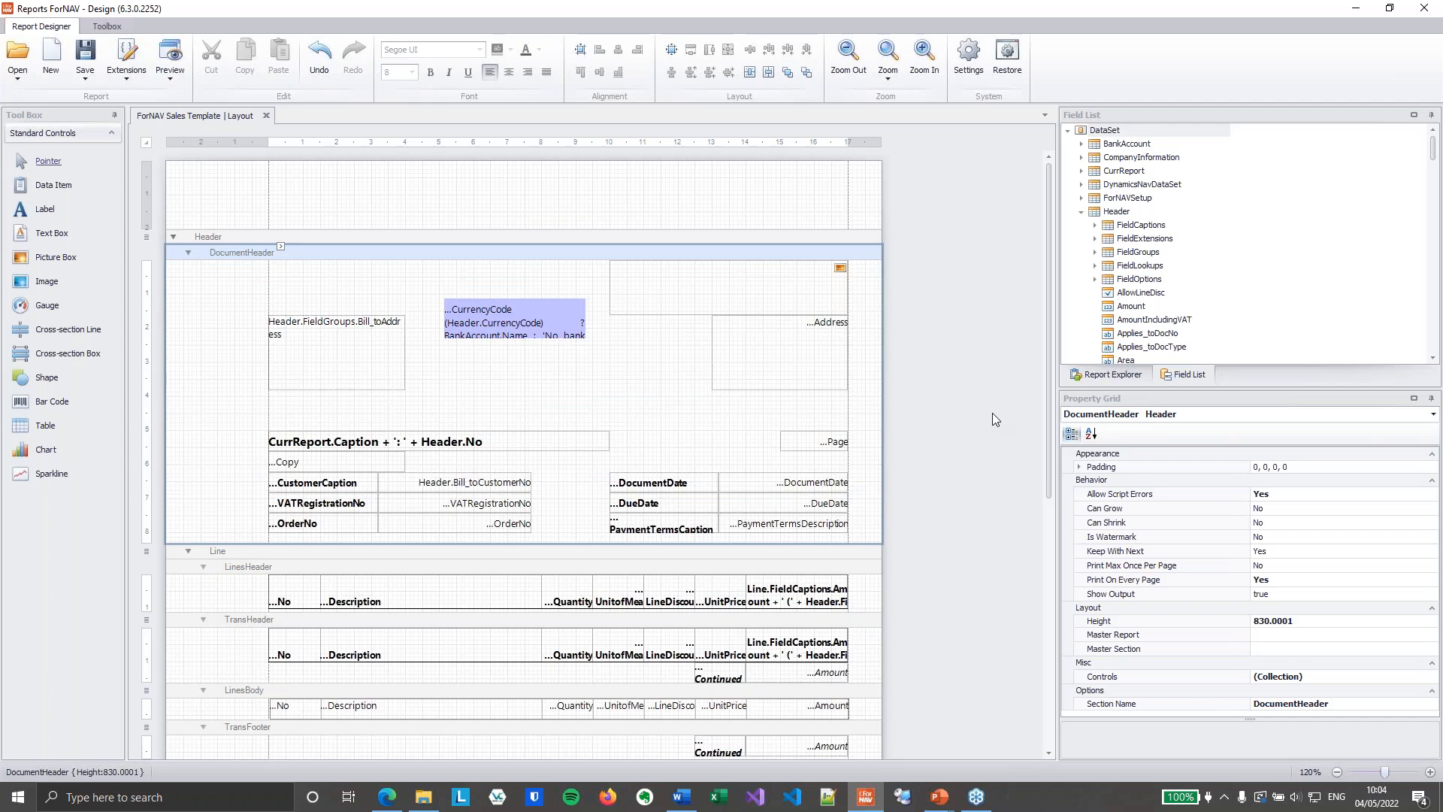
left_click(992, 415)
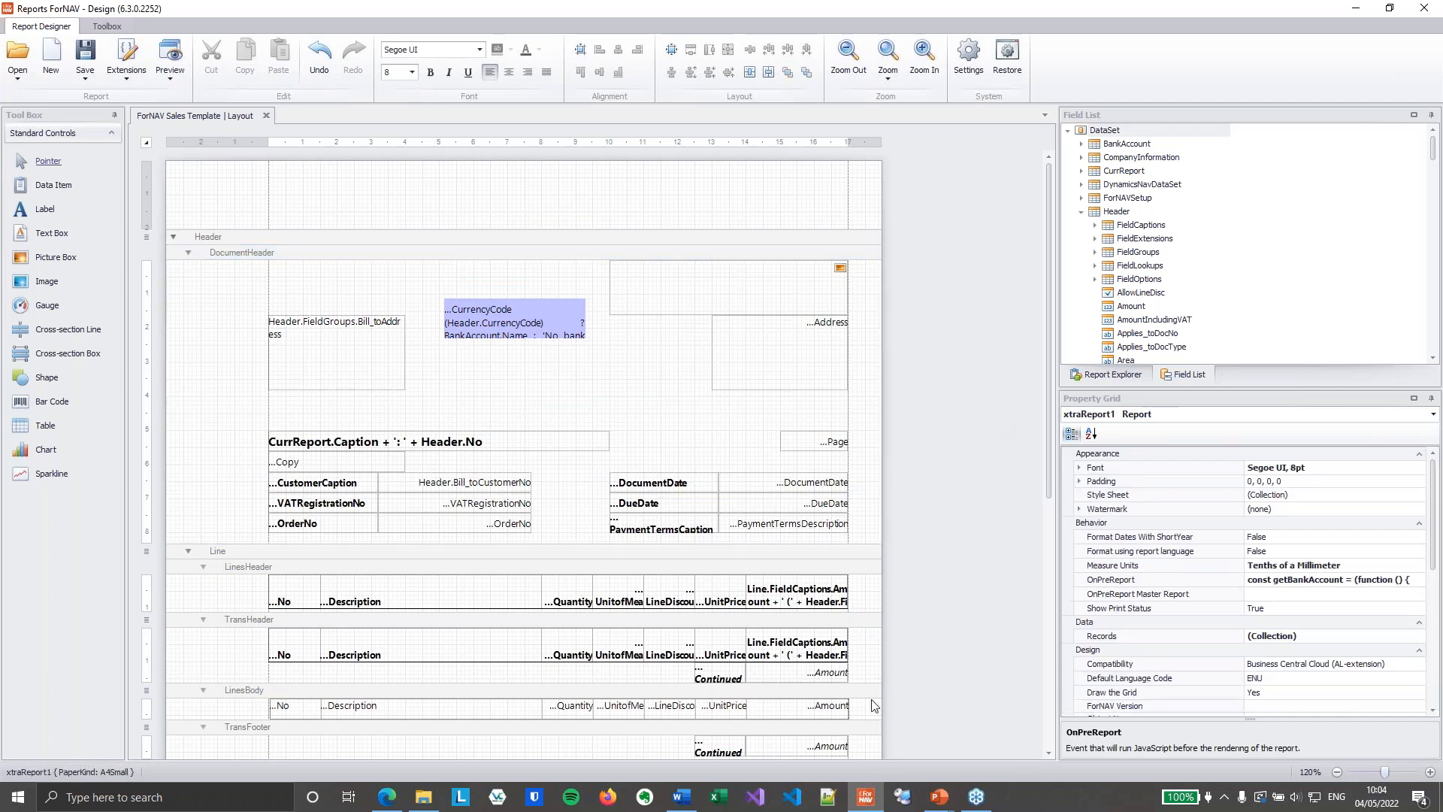
Step: Switch to Business Central and run the Sales Invoice report from the Standard Reports list
left_click(387, 797)
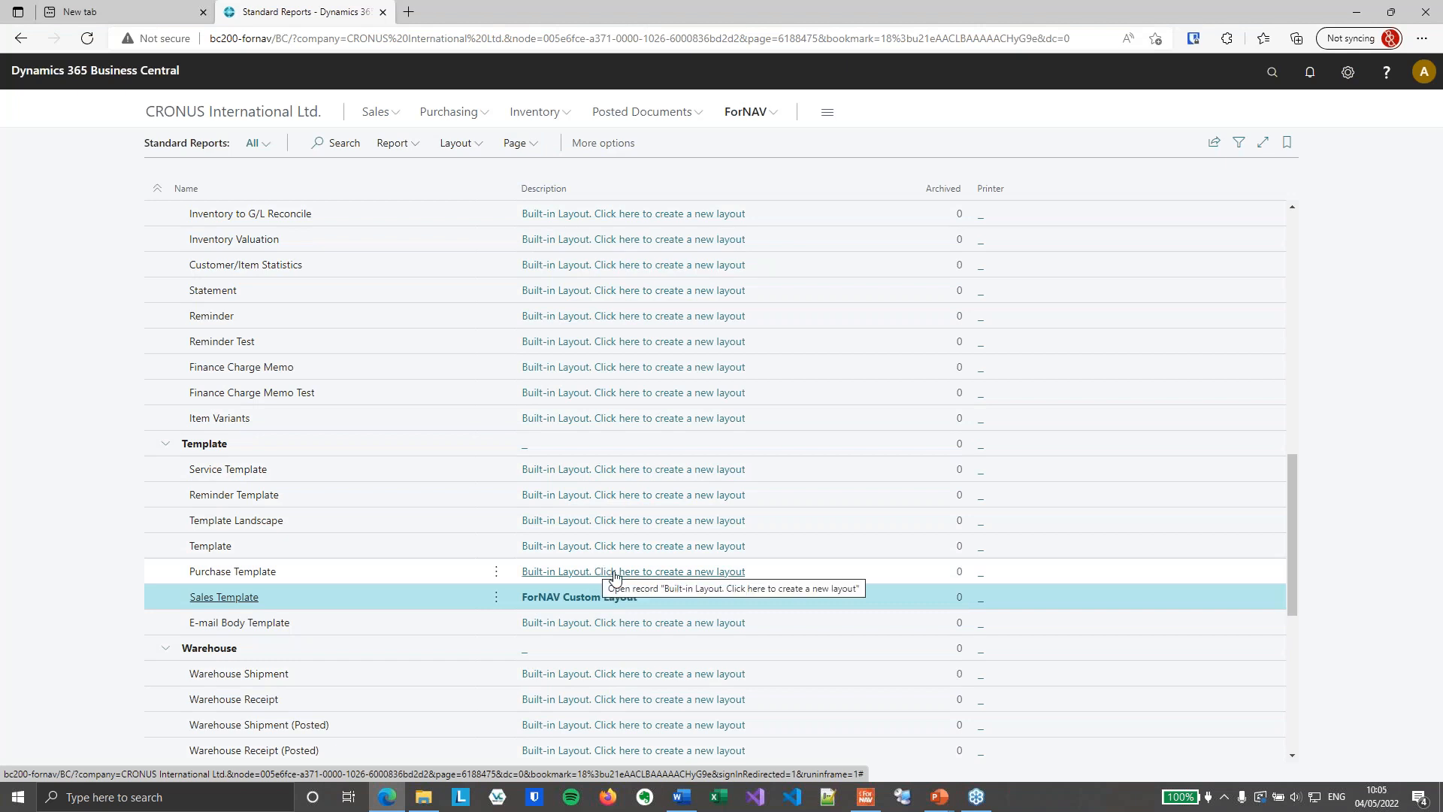
scroll(609, 566, "up", 8)
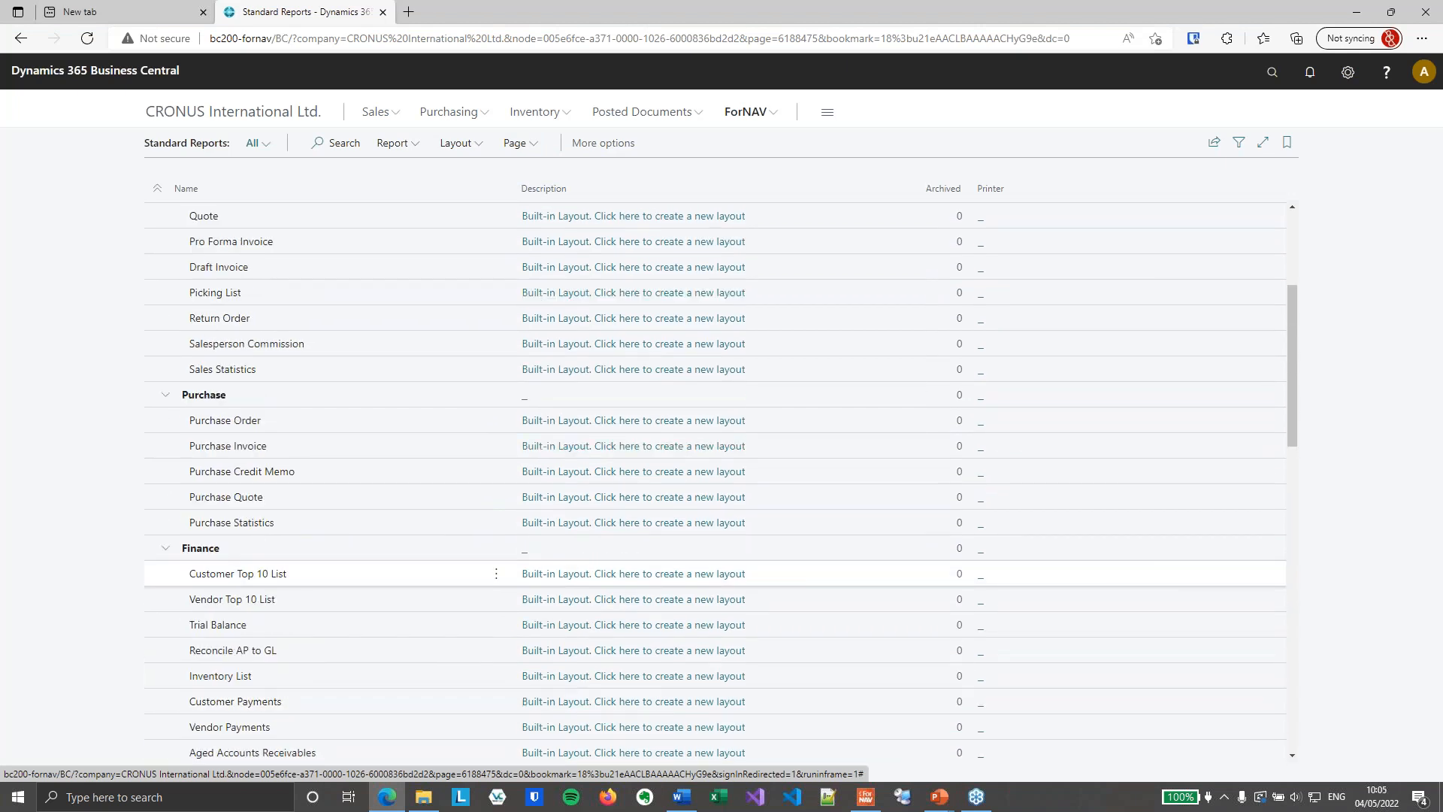
scroll(421, 459, "up", 3)
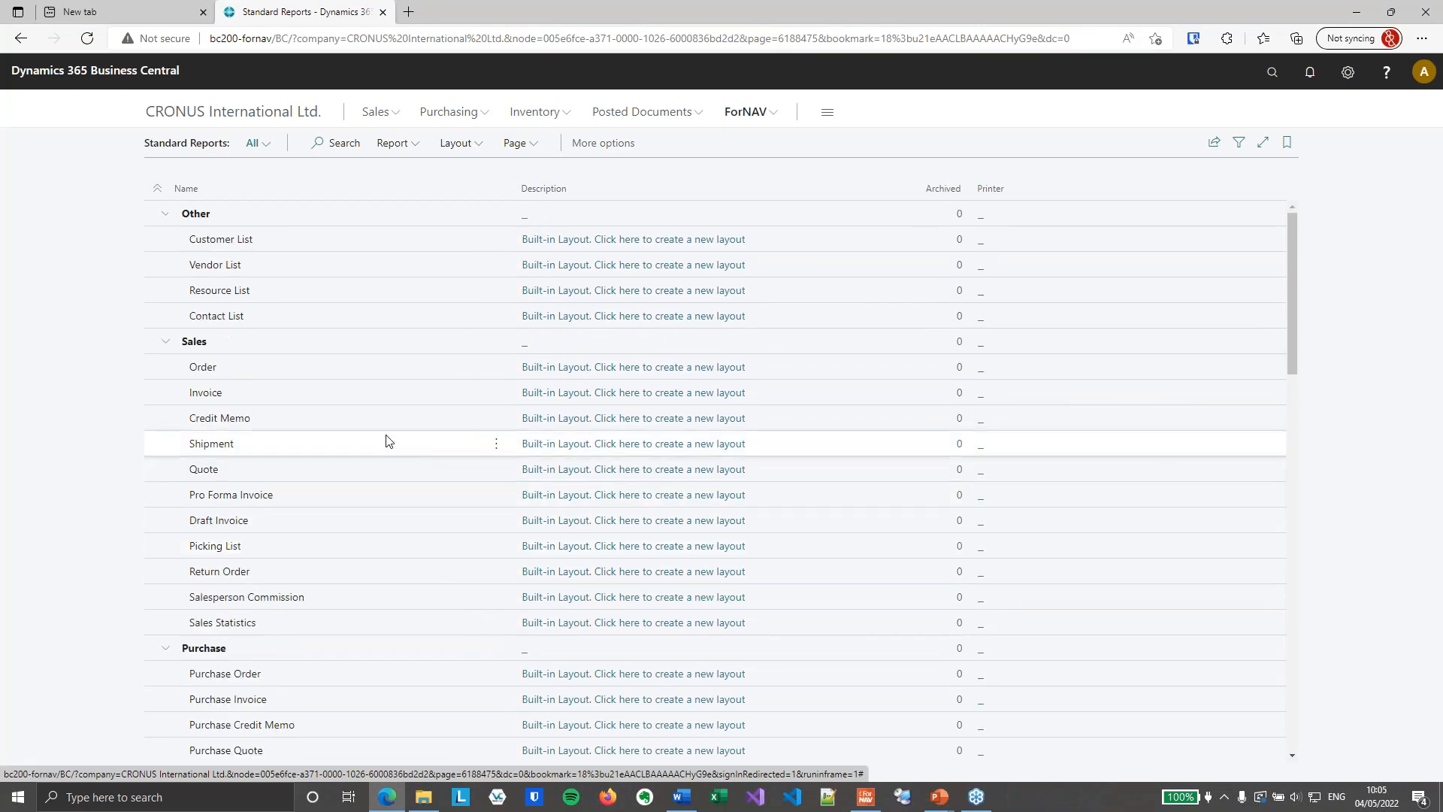
left_click(351, 393)
left_click(396, 144)
left_click(415, 168)
Step: Preview the Invoice report with the 103032.. filter, fit it to page width to examine the highlighted header box, and close the preview
left_click(827, 675)
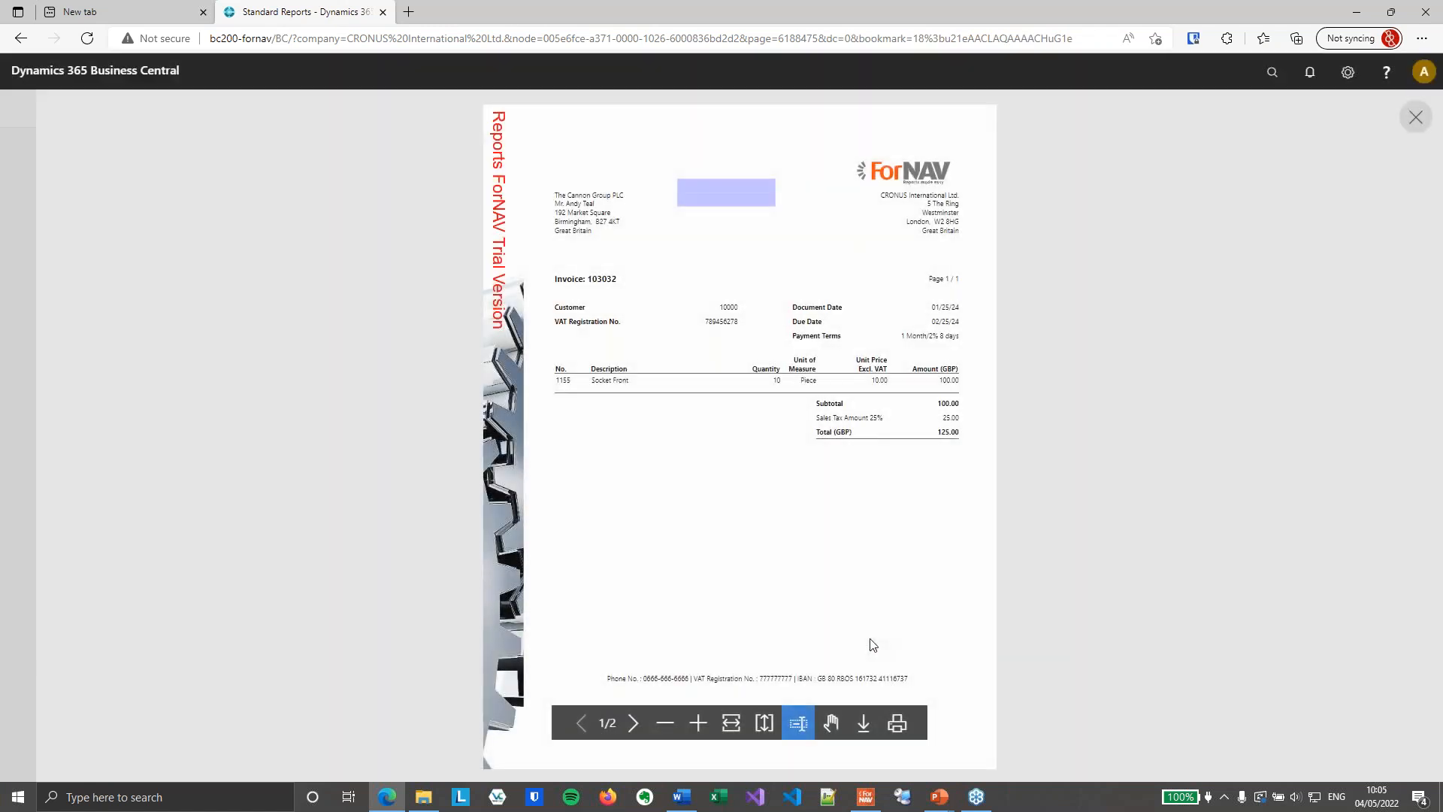
left_click(731, 723)
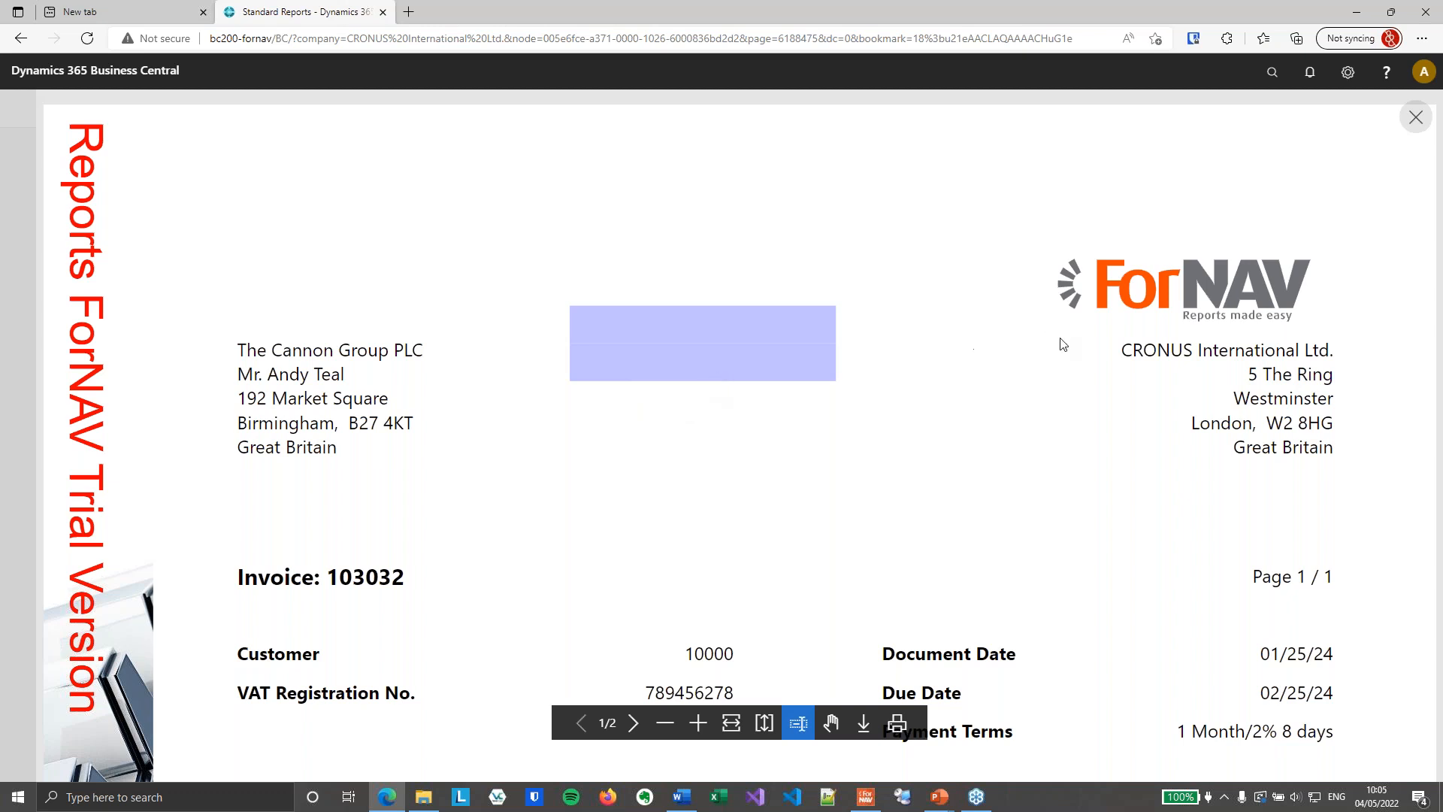
left_click(1415, 118)
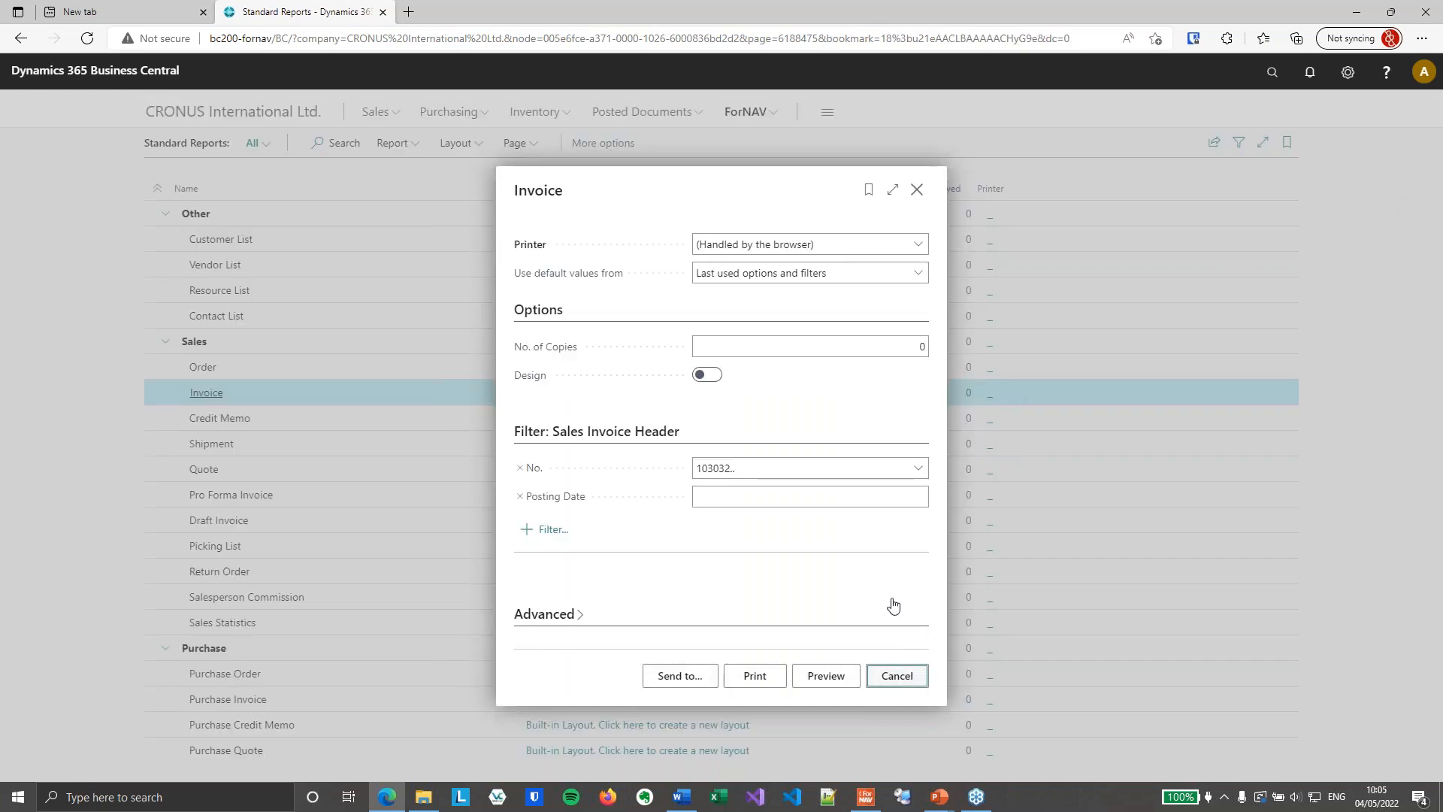
Step: Cancel the Invoice request, open design file 6188472.fornavdesign in the ForNAV Designer, and set its OnPreReport Master Report to ForNAV Sales Template
left_click(897, 675)
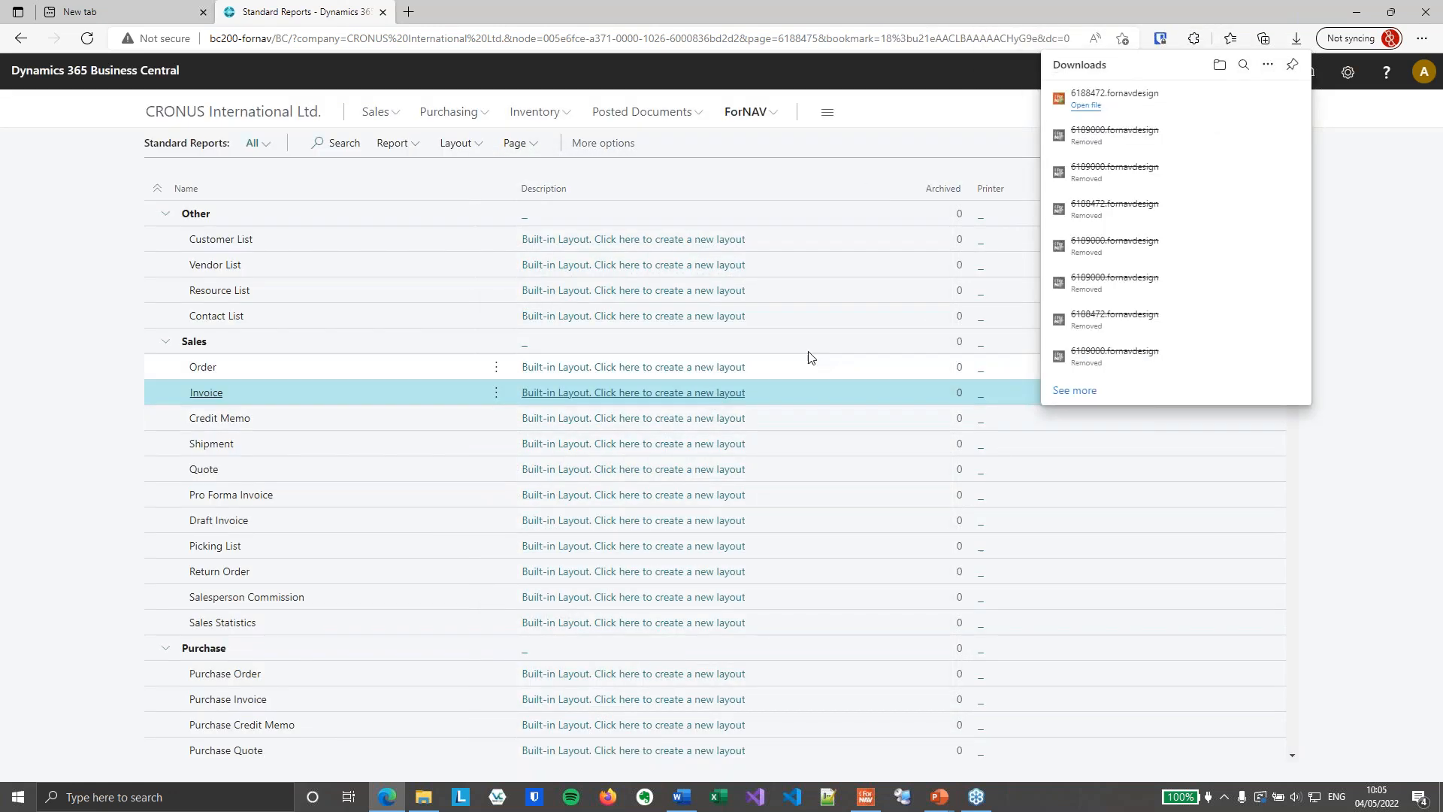
left_click(1093, 112)
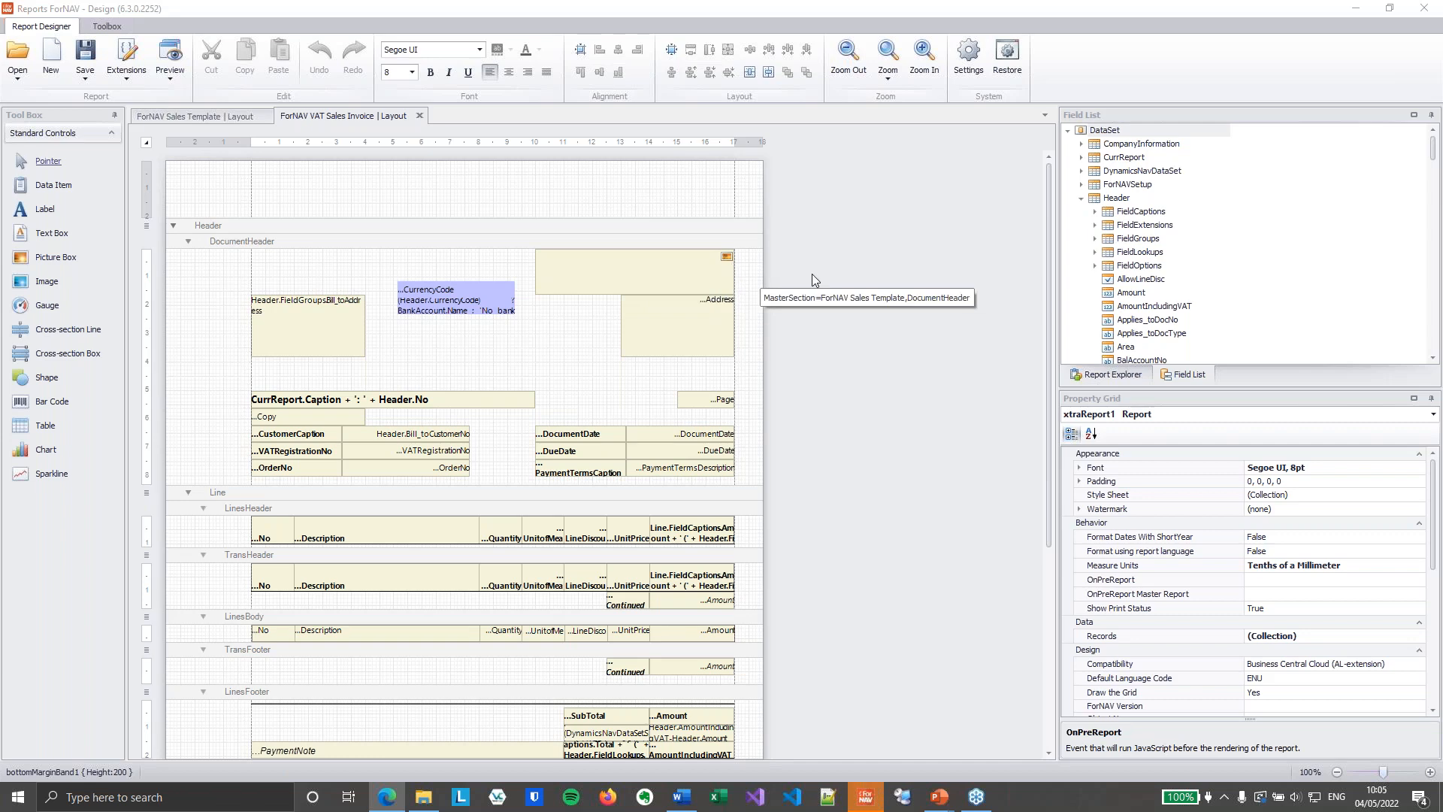
left_click(1283, 597)
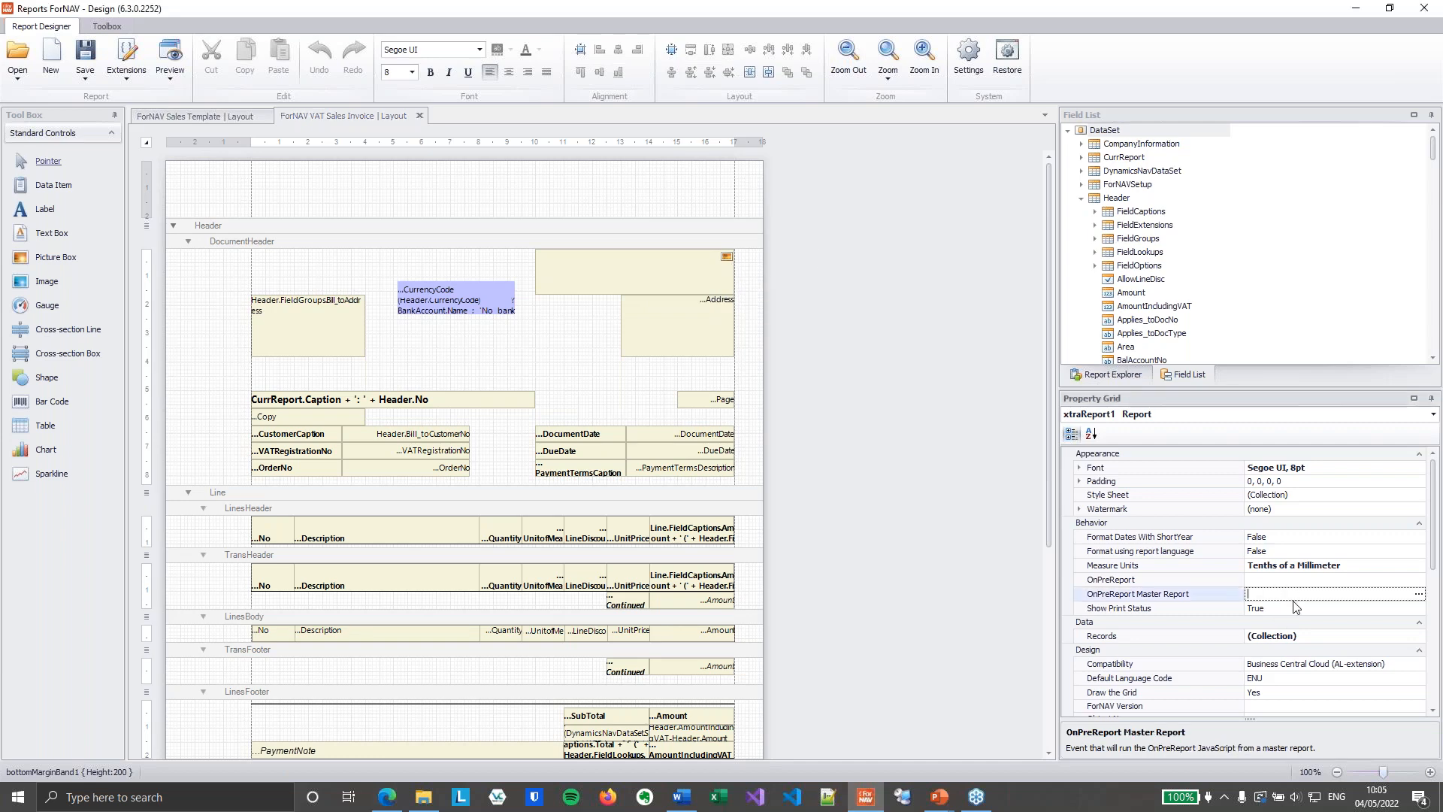
left_click(1420, 594)
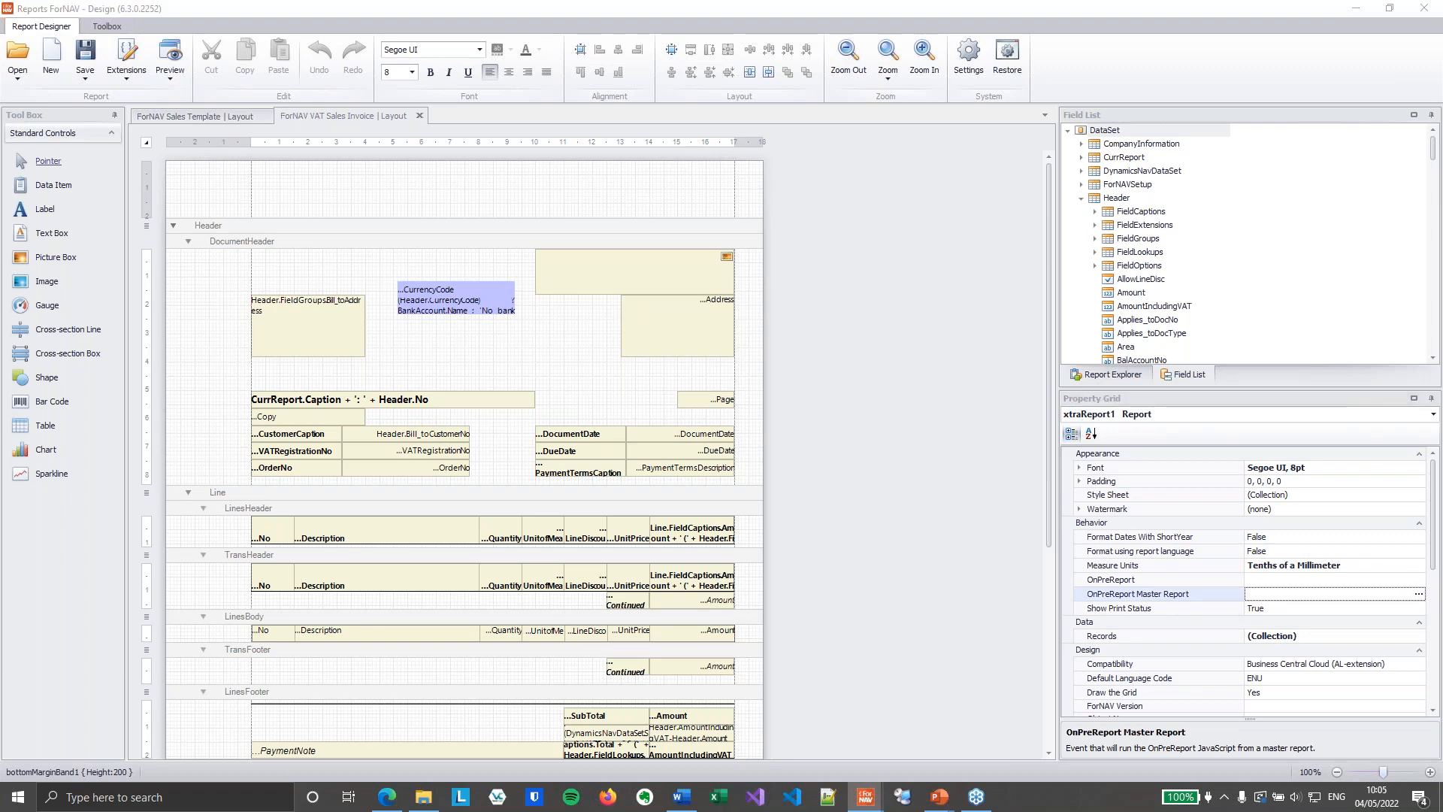
type("sales temp")
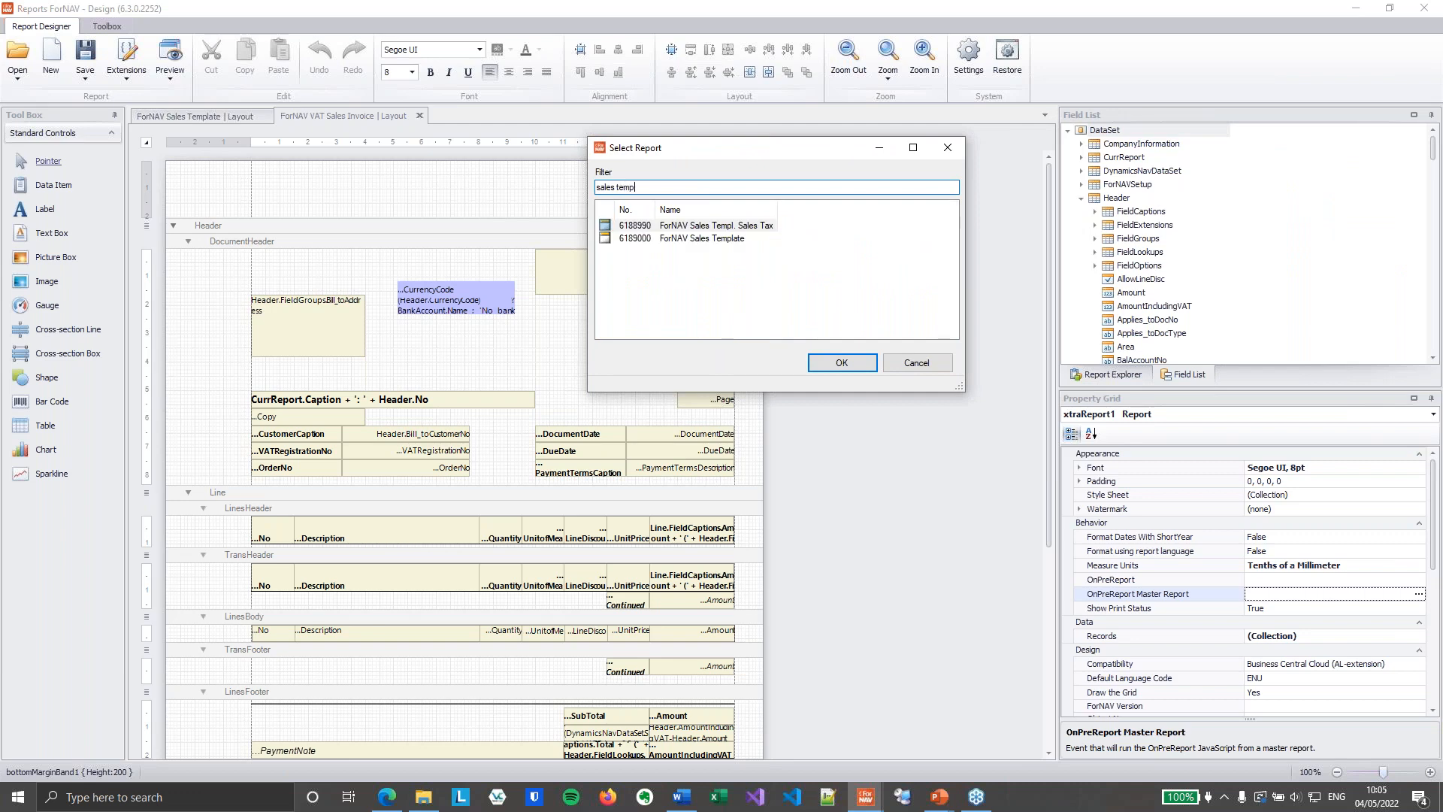
left_click(711, 239)
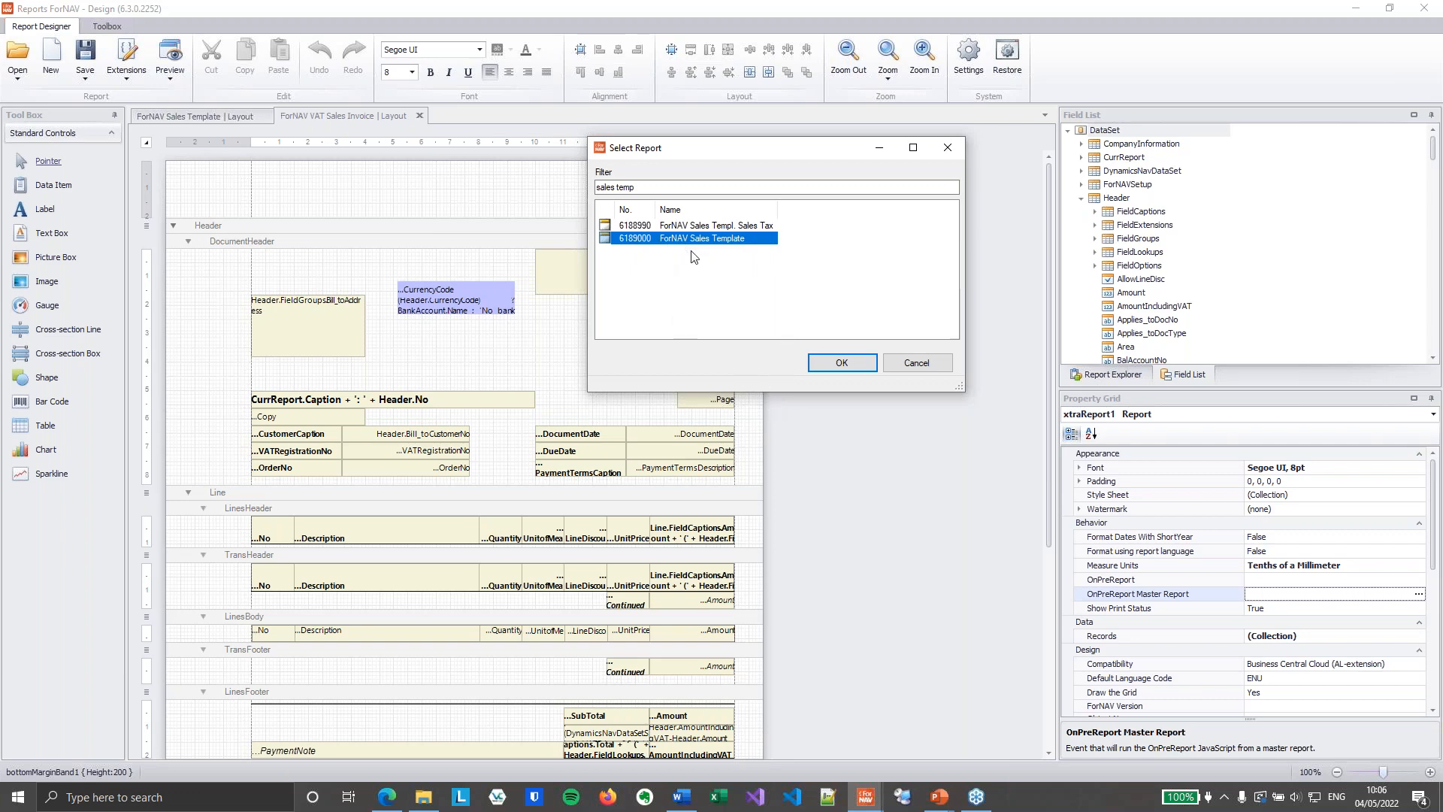
left_click(832, 366)
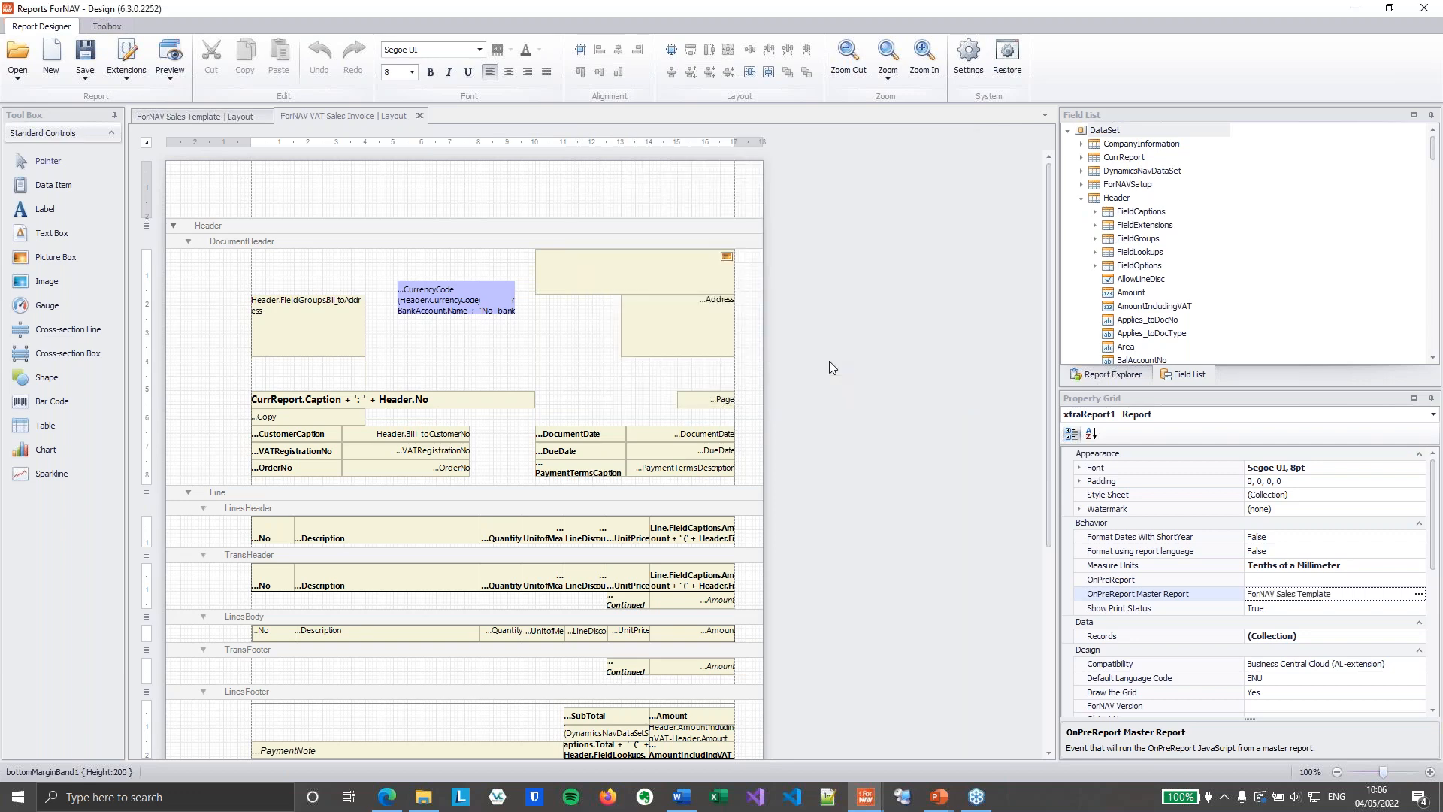
Step: Preview the ForNAV VAT Sales Invoice layout fitted to page width, check the bank names on invoices 103032 and 103033, and close the preview
left_click(171, 51)
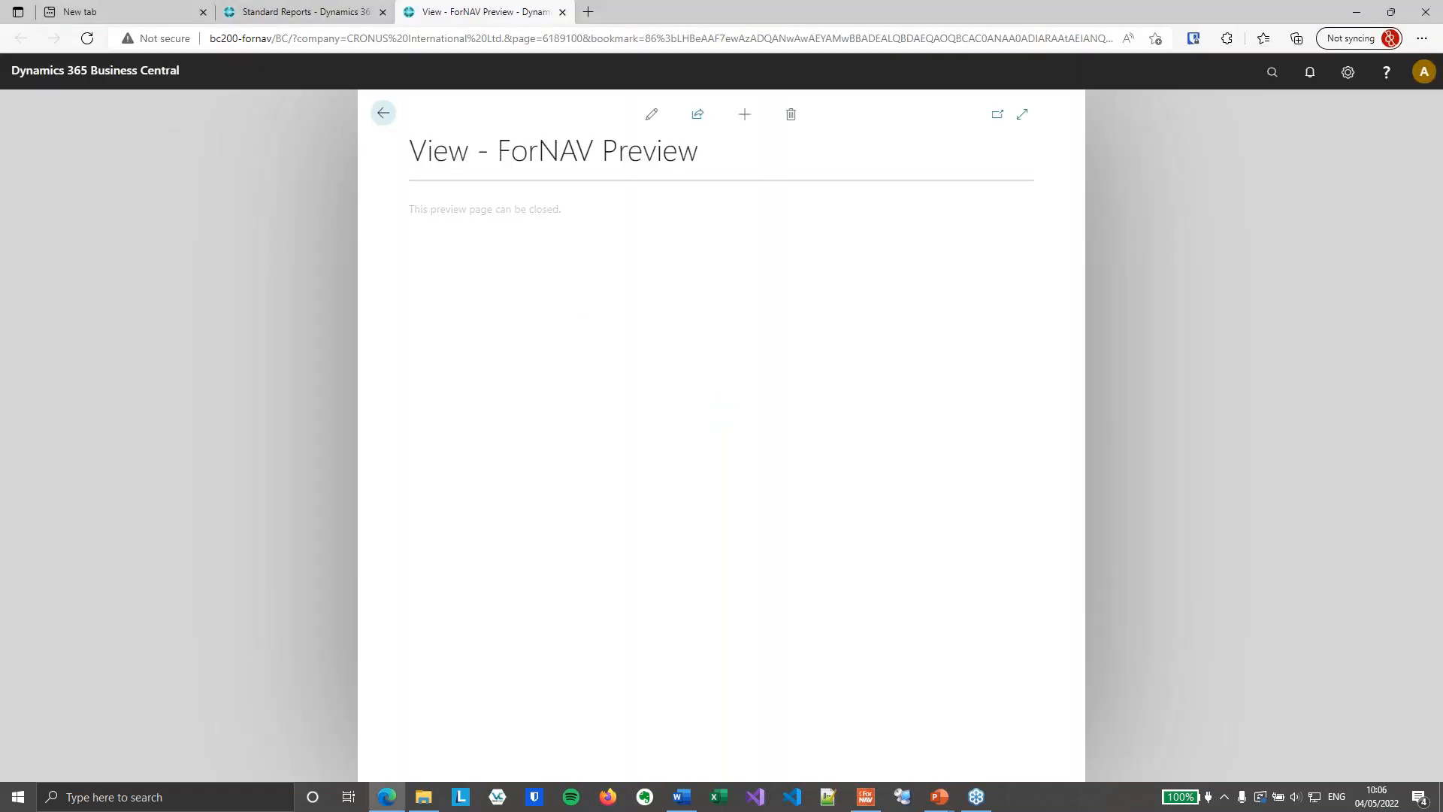
left_click(839, 661)
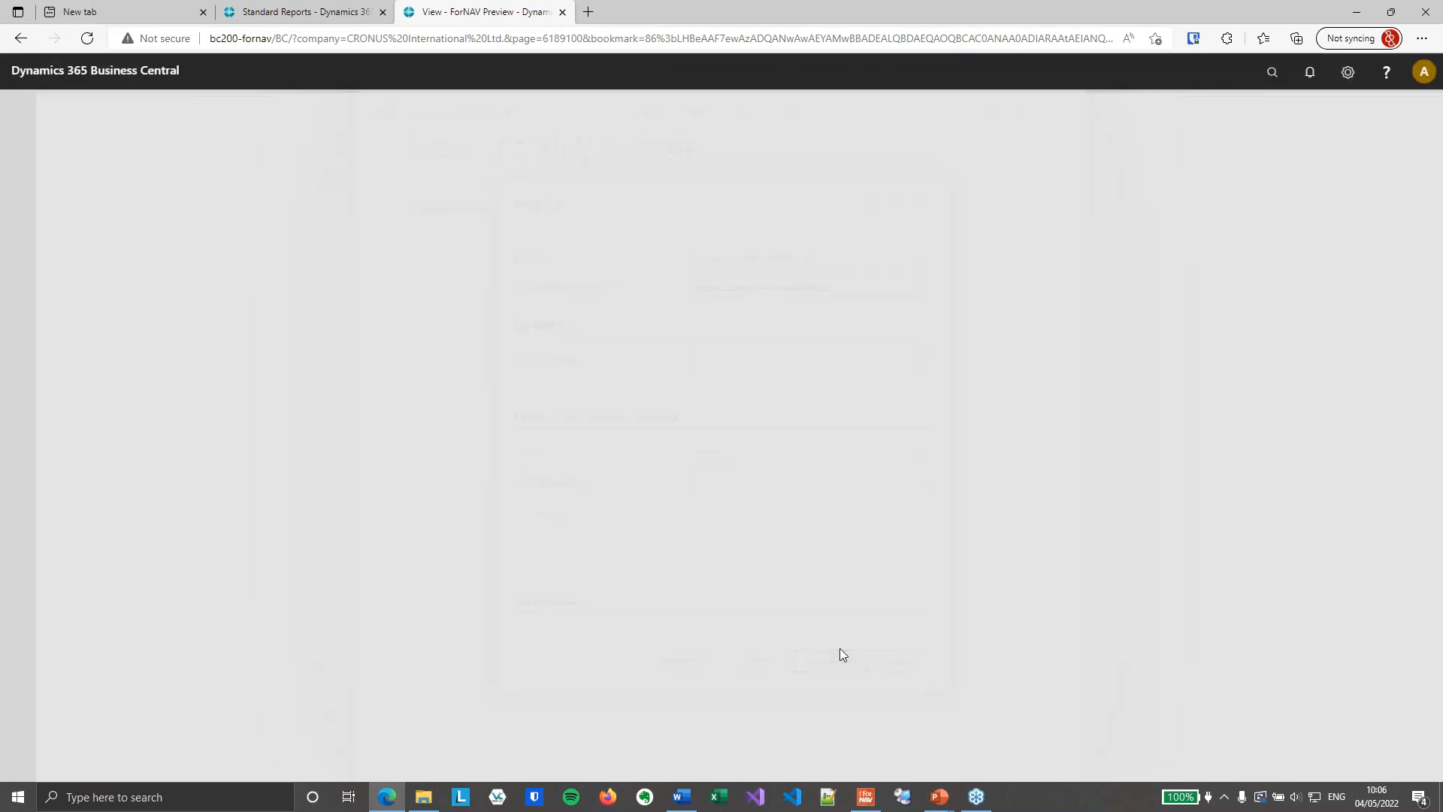
left_click(733, 725)
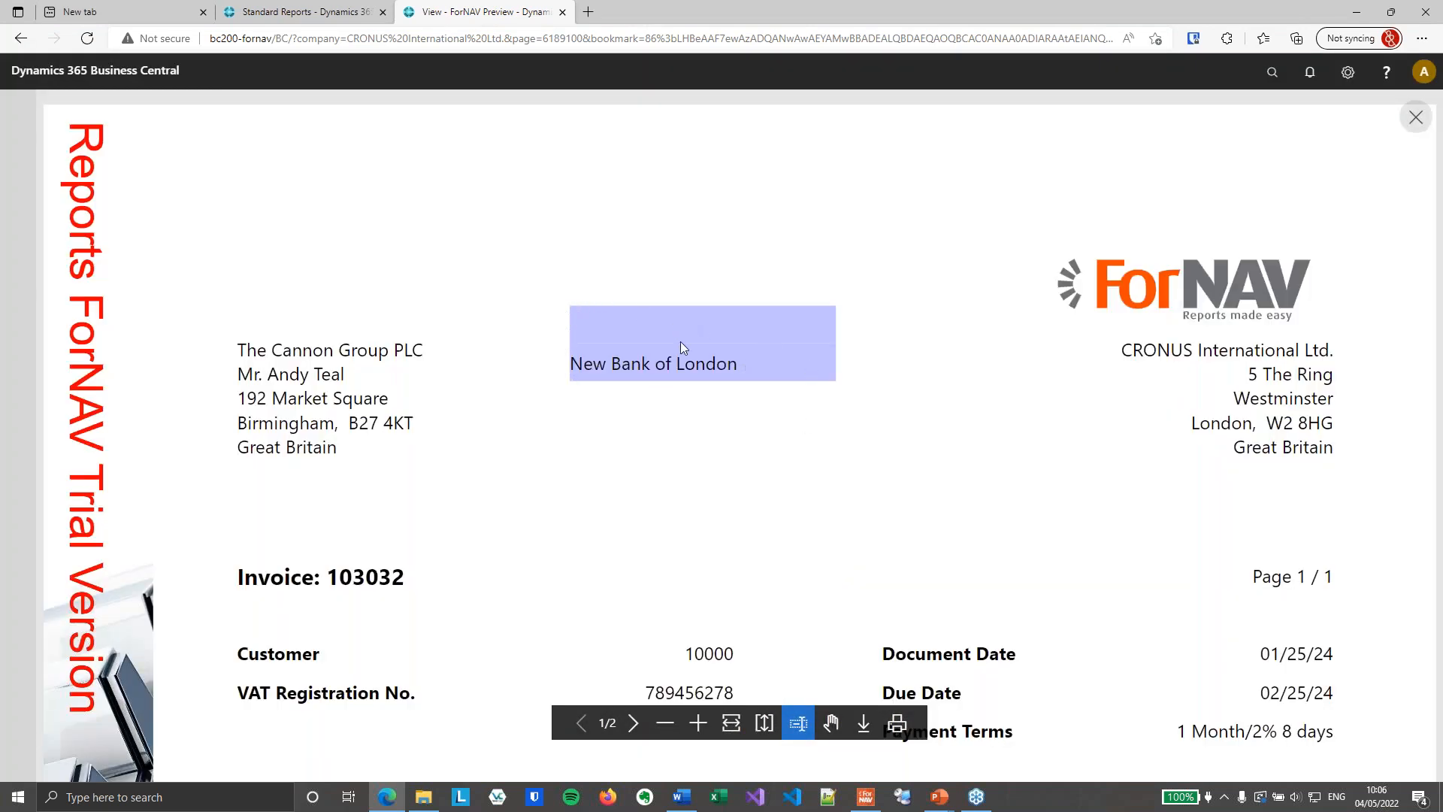
scroll(684, 347, "down", 15)
scroll(707, 361, "down", 5)
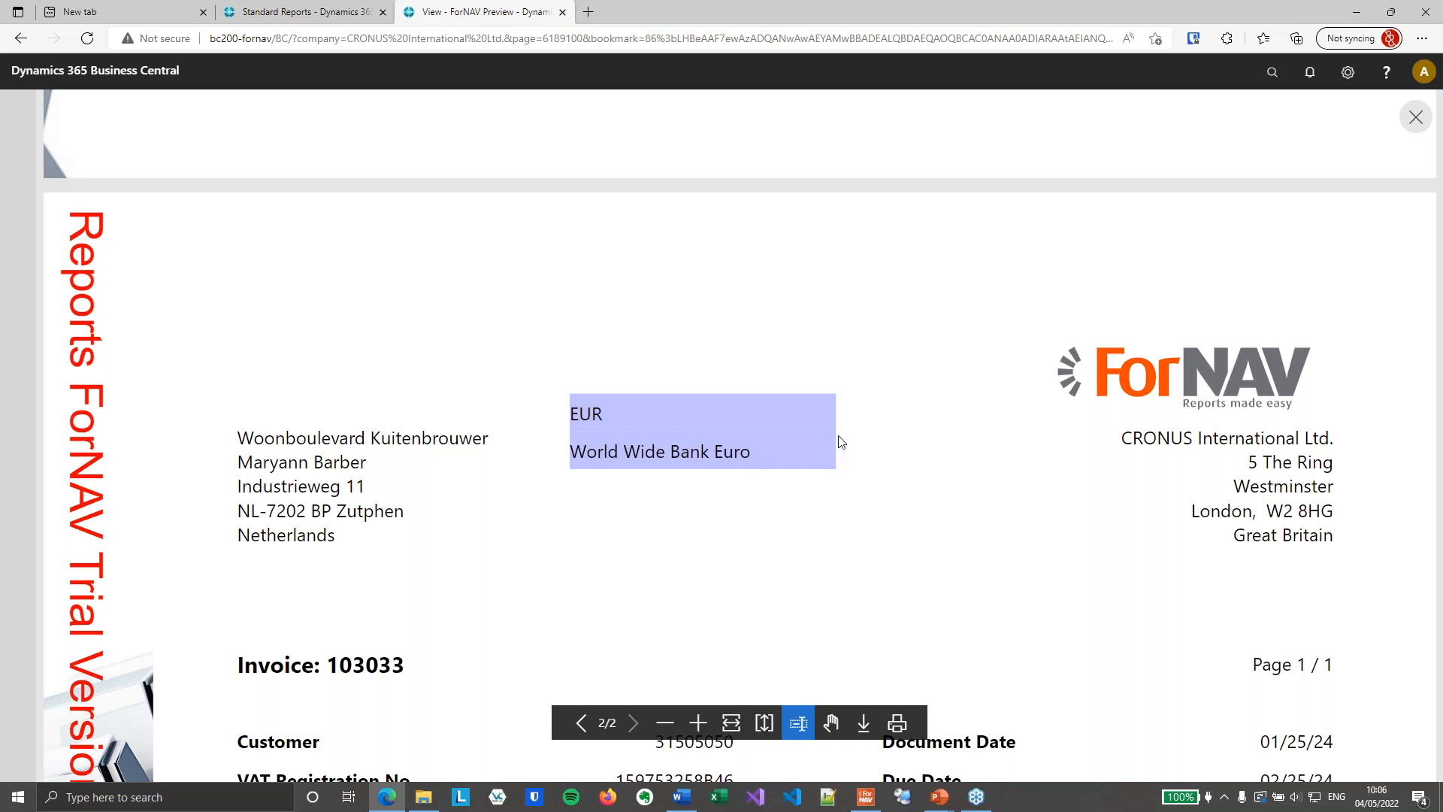
key("ctrl+w")
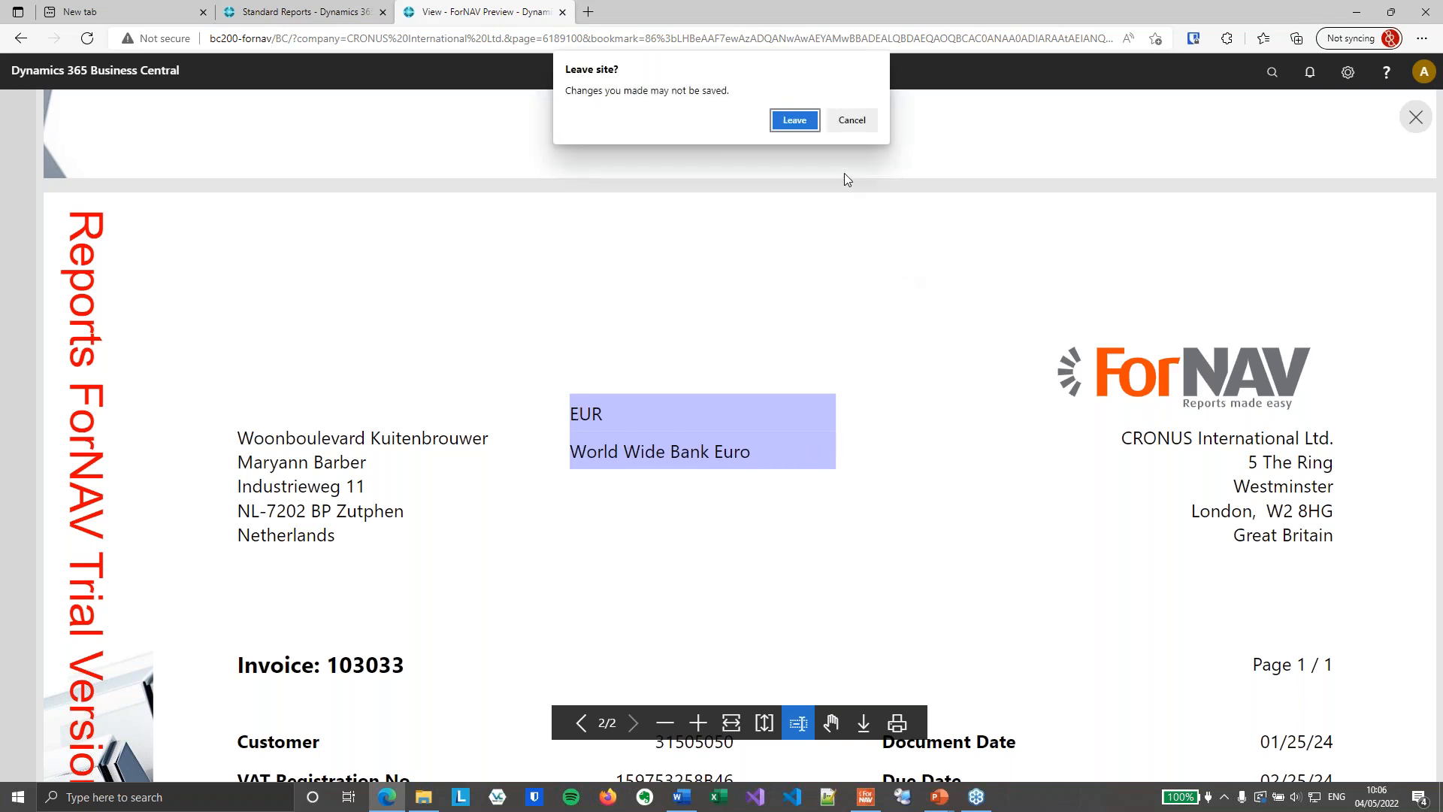
left_click(810, 125)
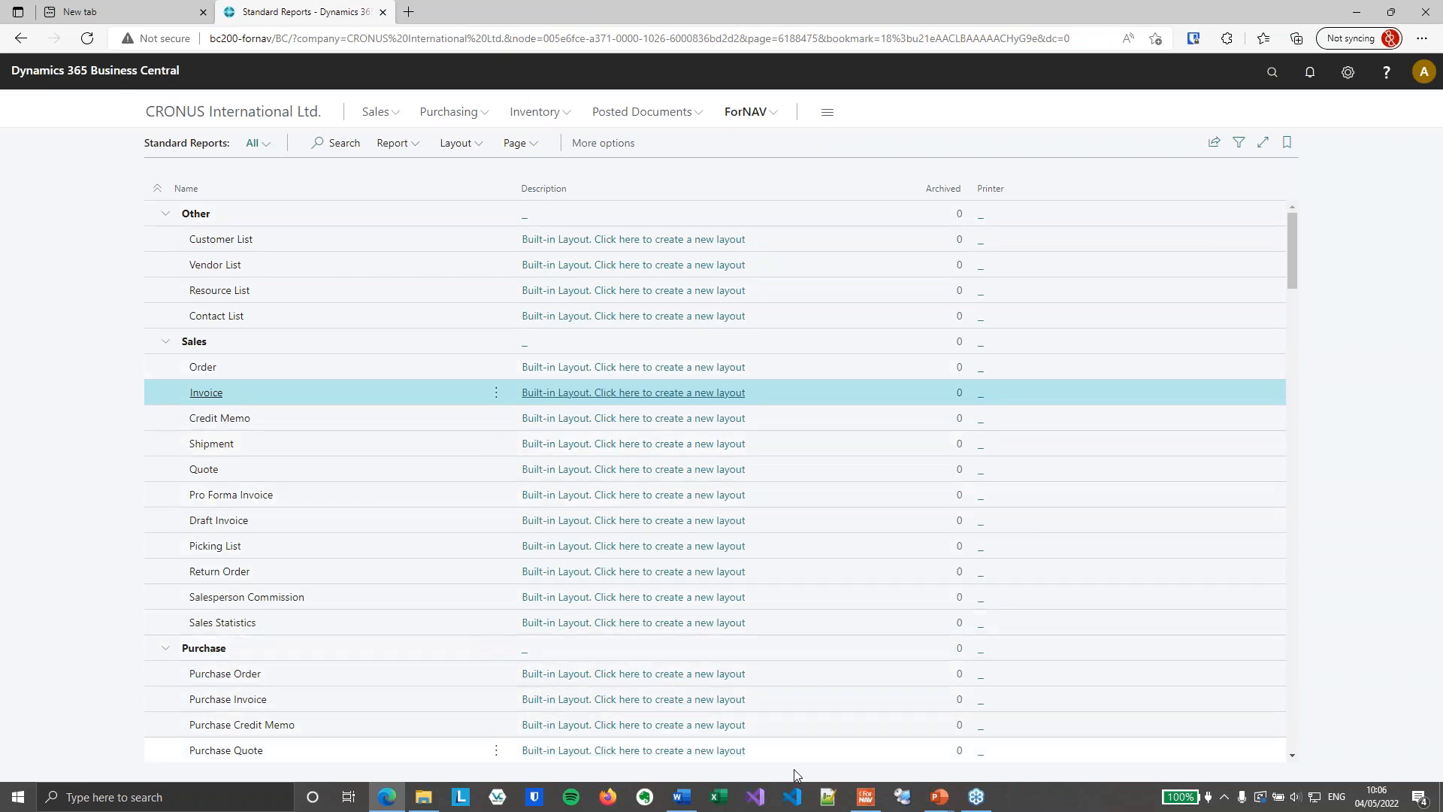
Step: Switch back to the ForNAV Designer and close the VAT Sales Invoice and Sales Template layouts
left_click(866, 798)
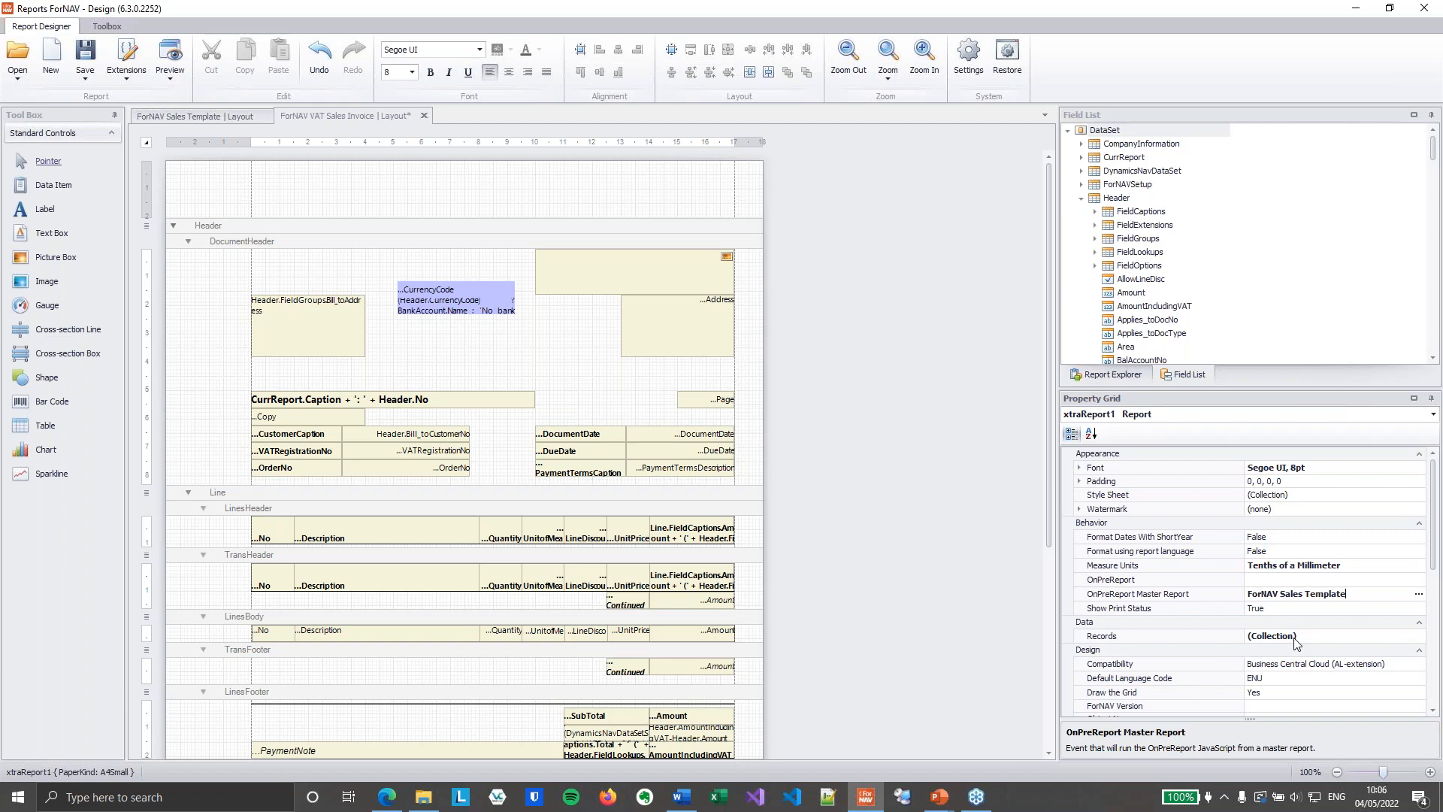
left_click(904, 452)
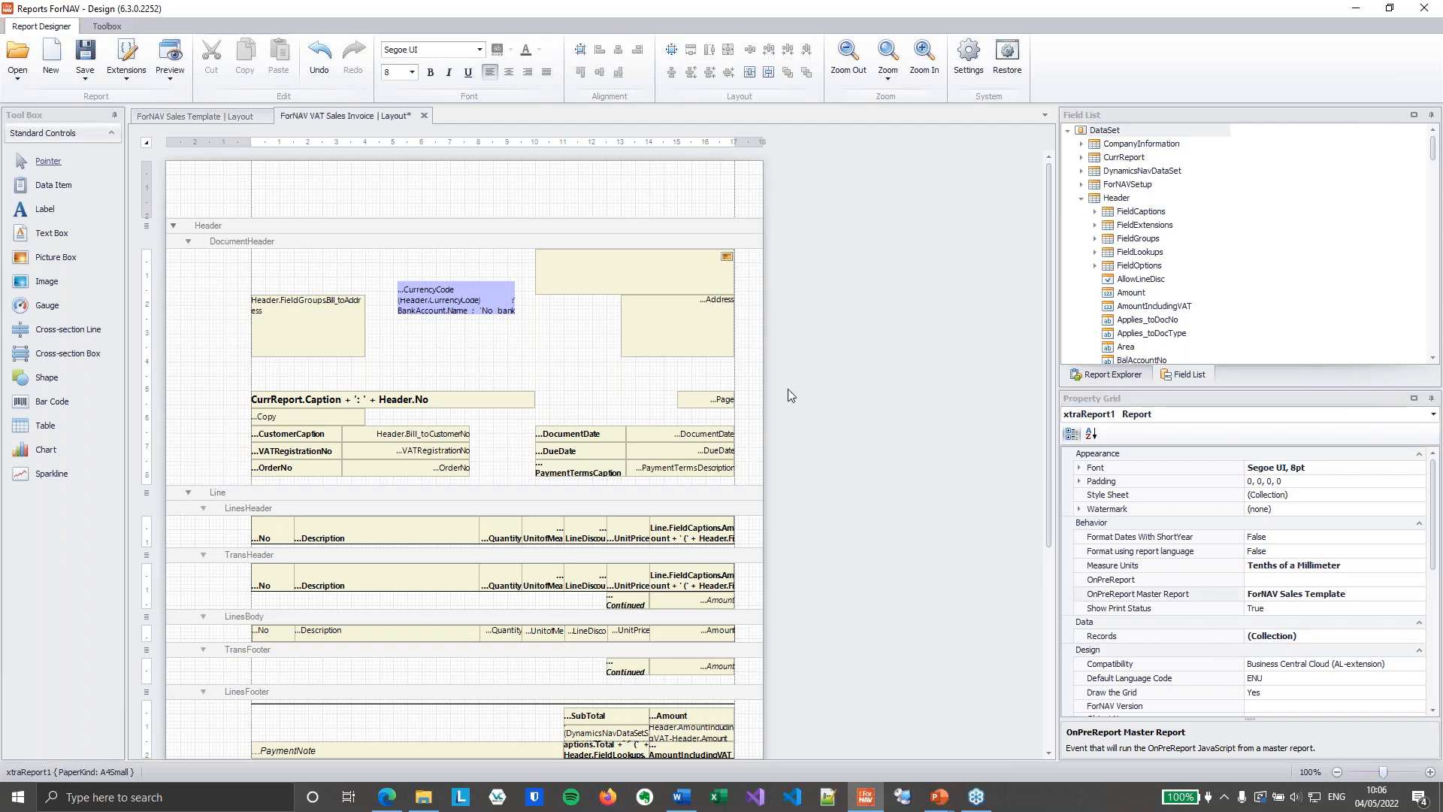
left_click(424, 116)
left_click(720, 416)
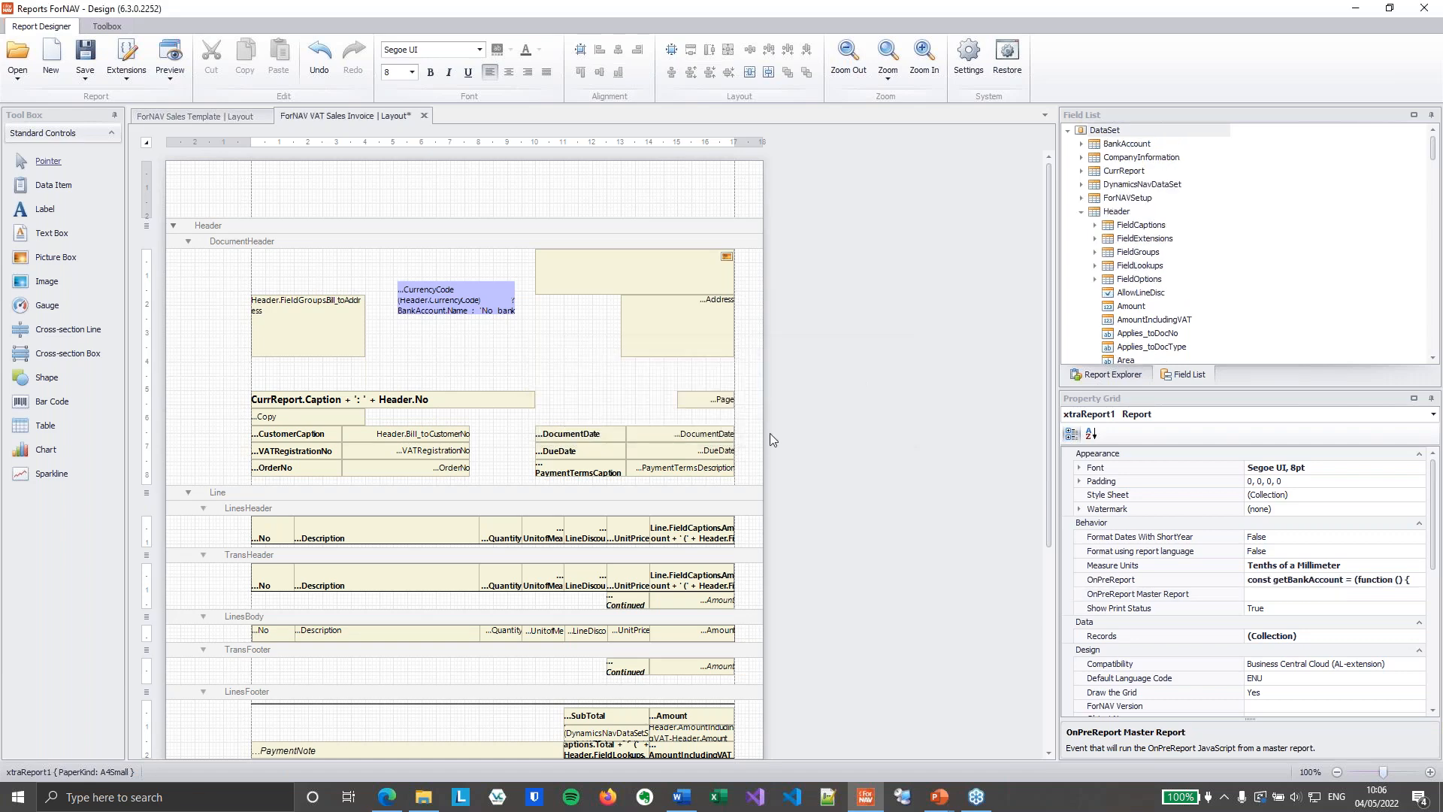
left_click(267, 115)
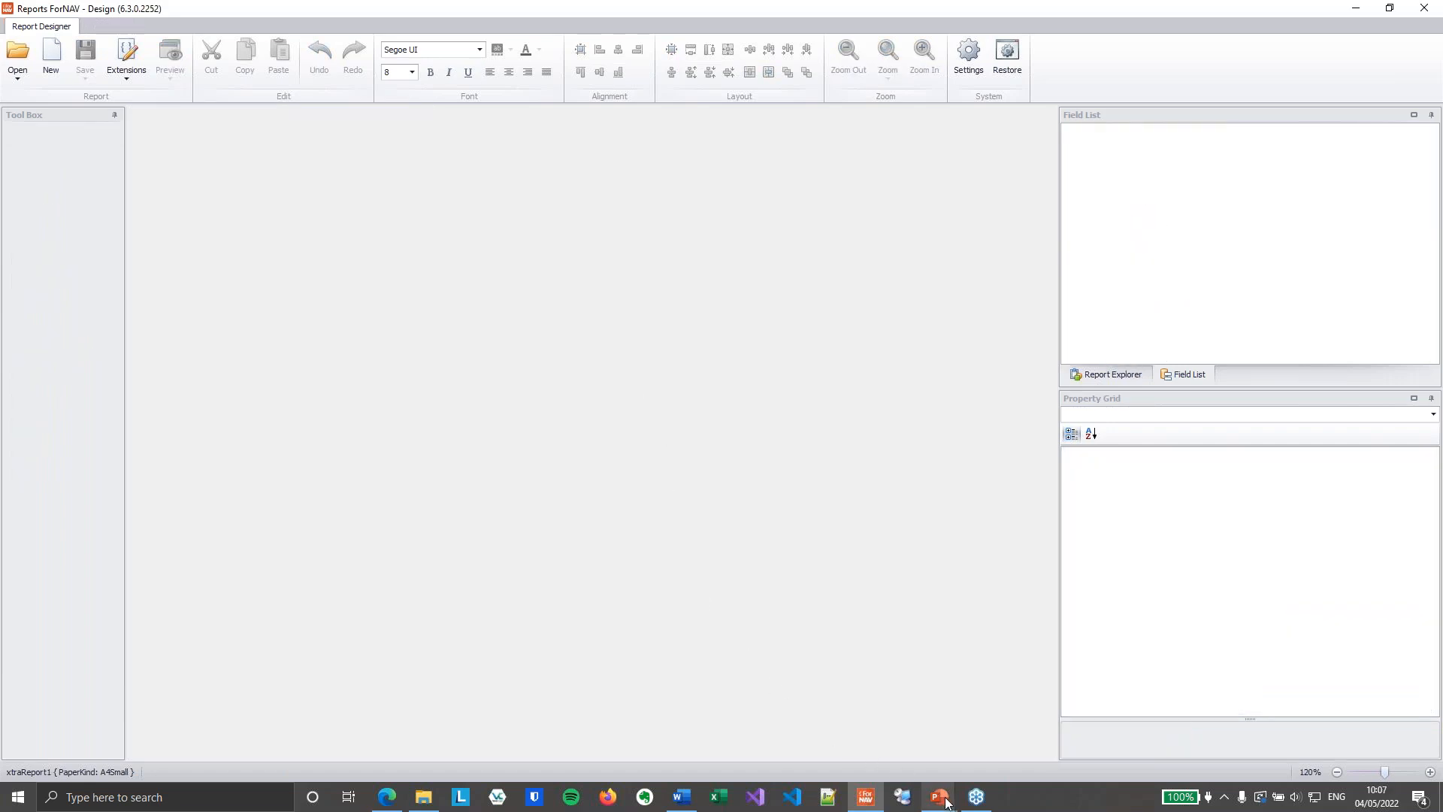
Step: Switch to the PowerPoint slide show and advance to the "Get with setup table" slide
mouse_move(942, 796)
left_click(935, 744)
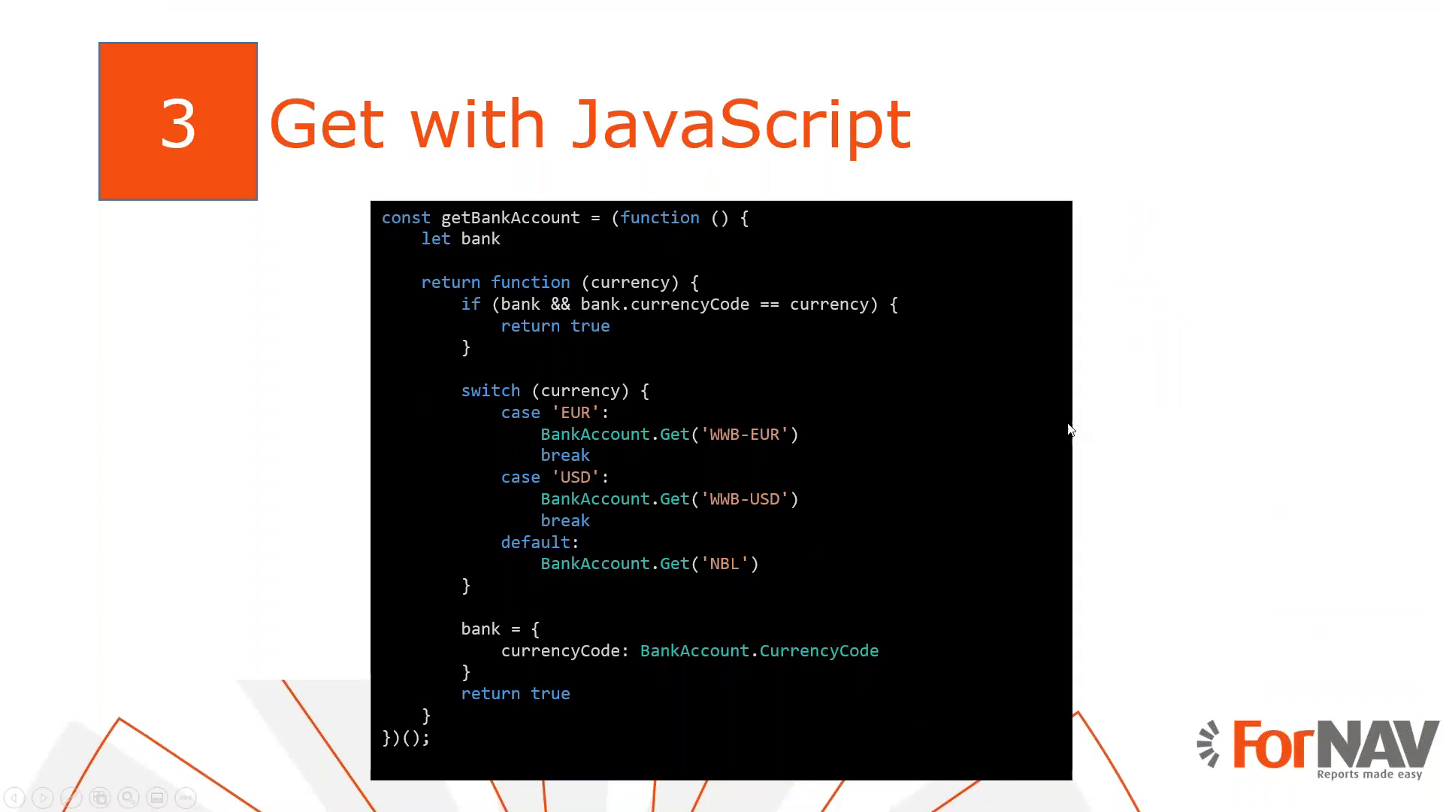
left_click(1227, 384)
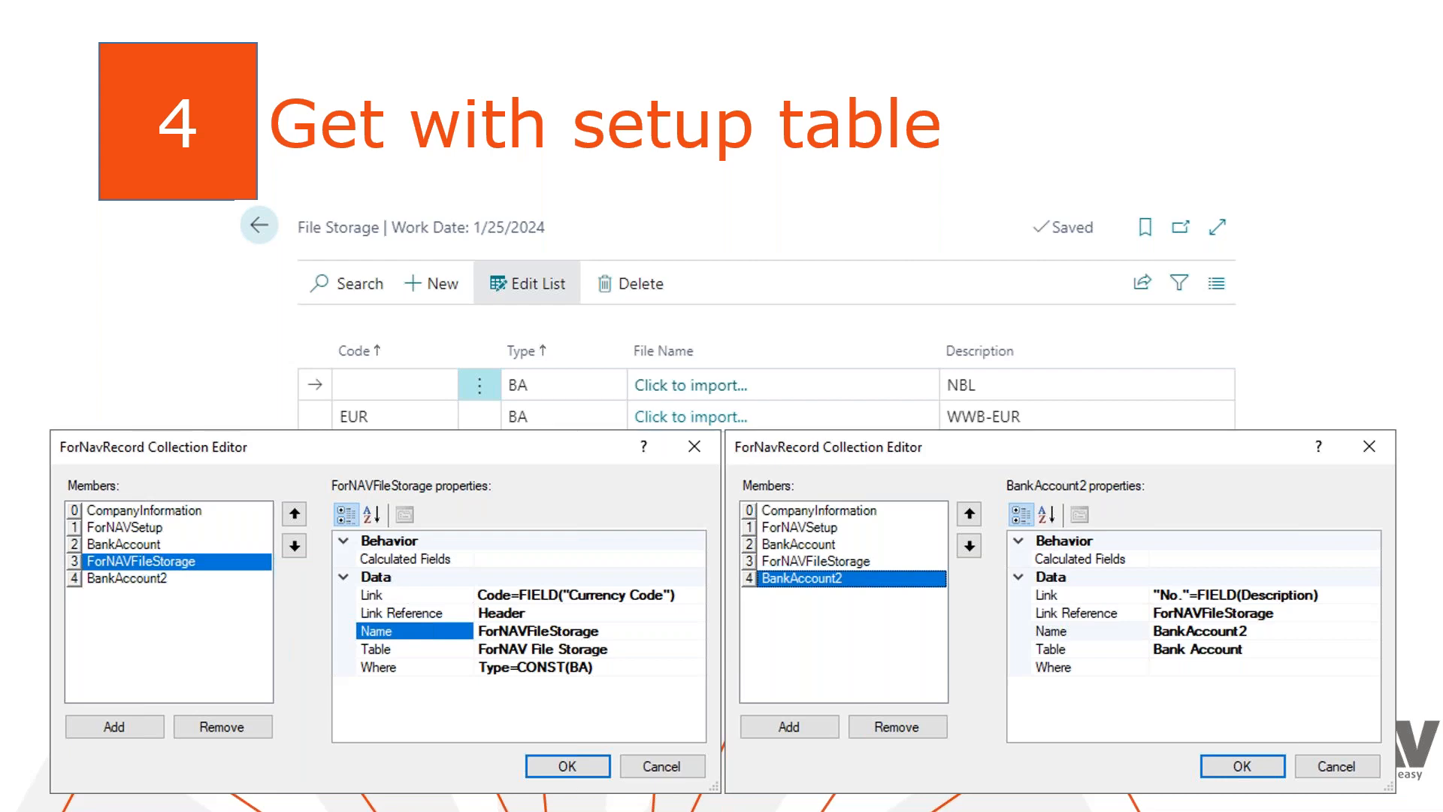
Step: Switch to Business Central, search for file storage, and open the File Storage page
key("super+Tab")
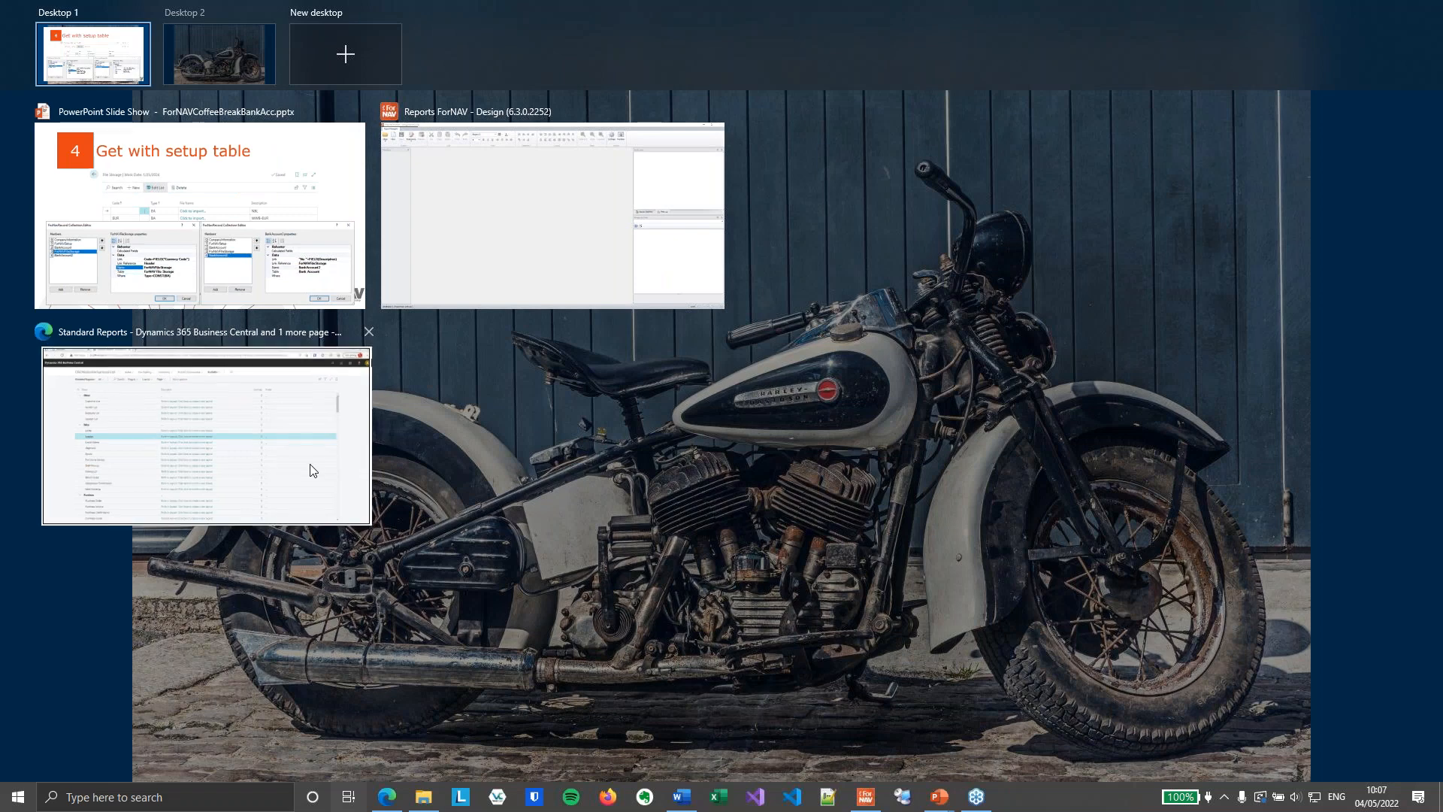
left_click(313, 471)
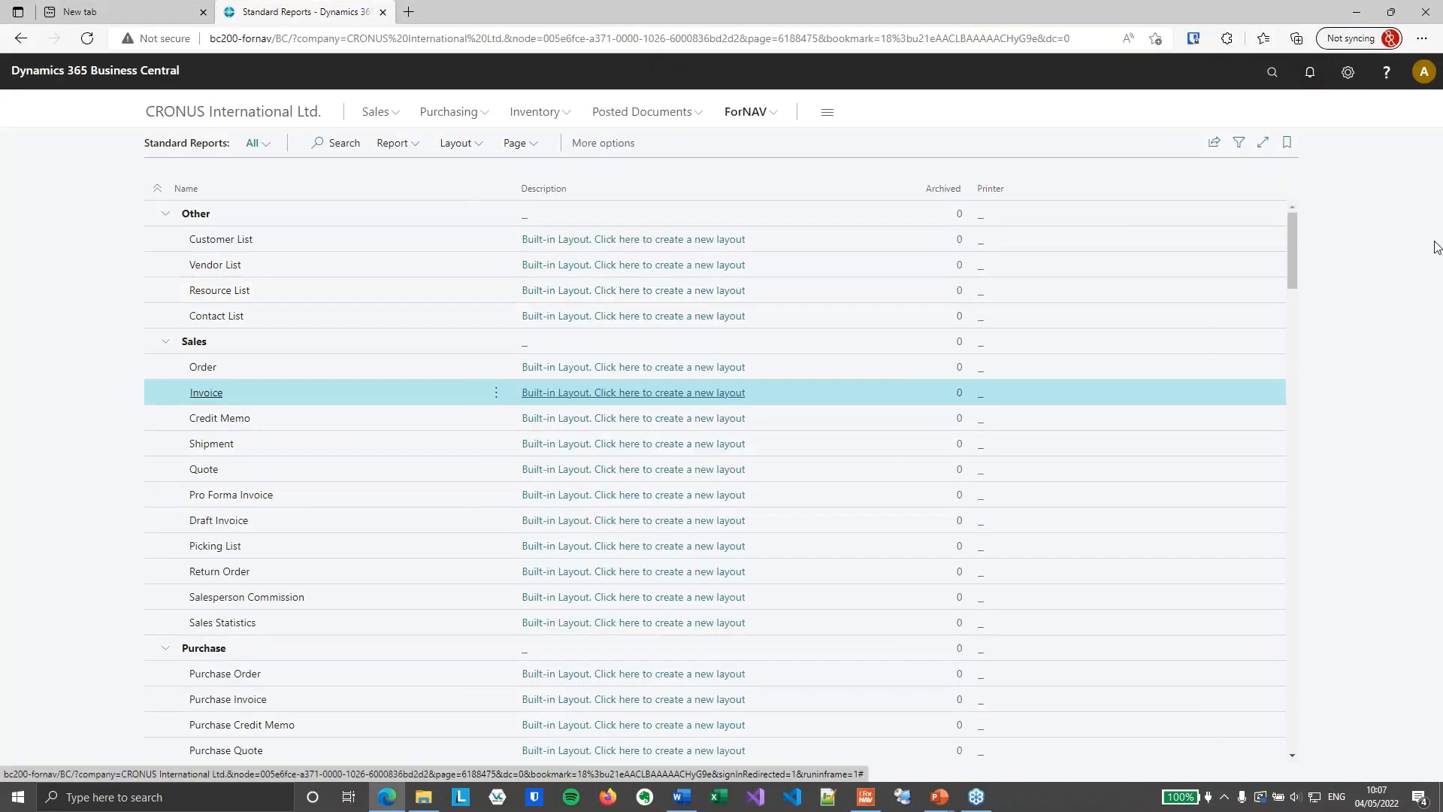
left_click(1272, 71)
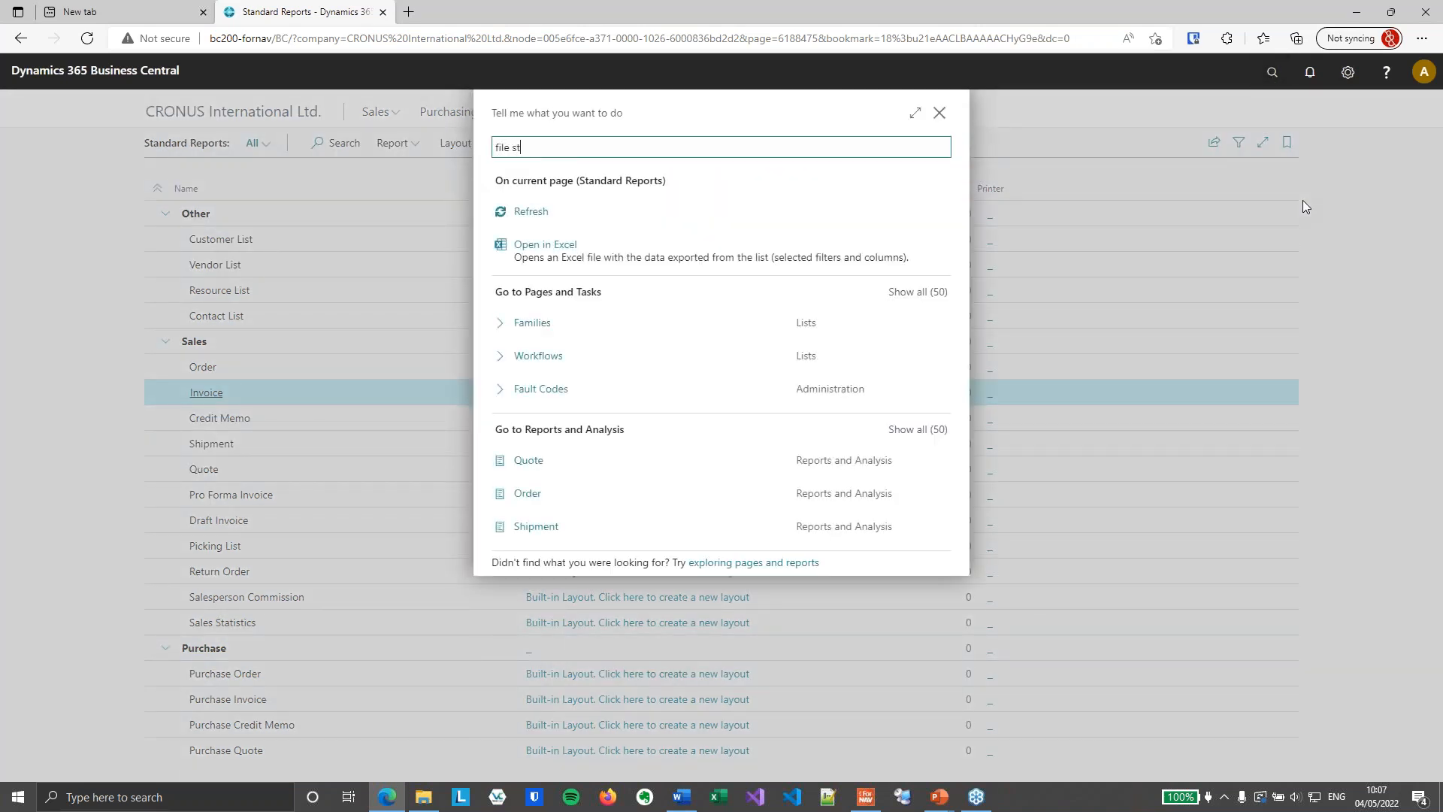
left_click(530, 290)
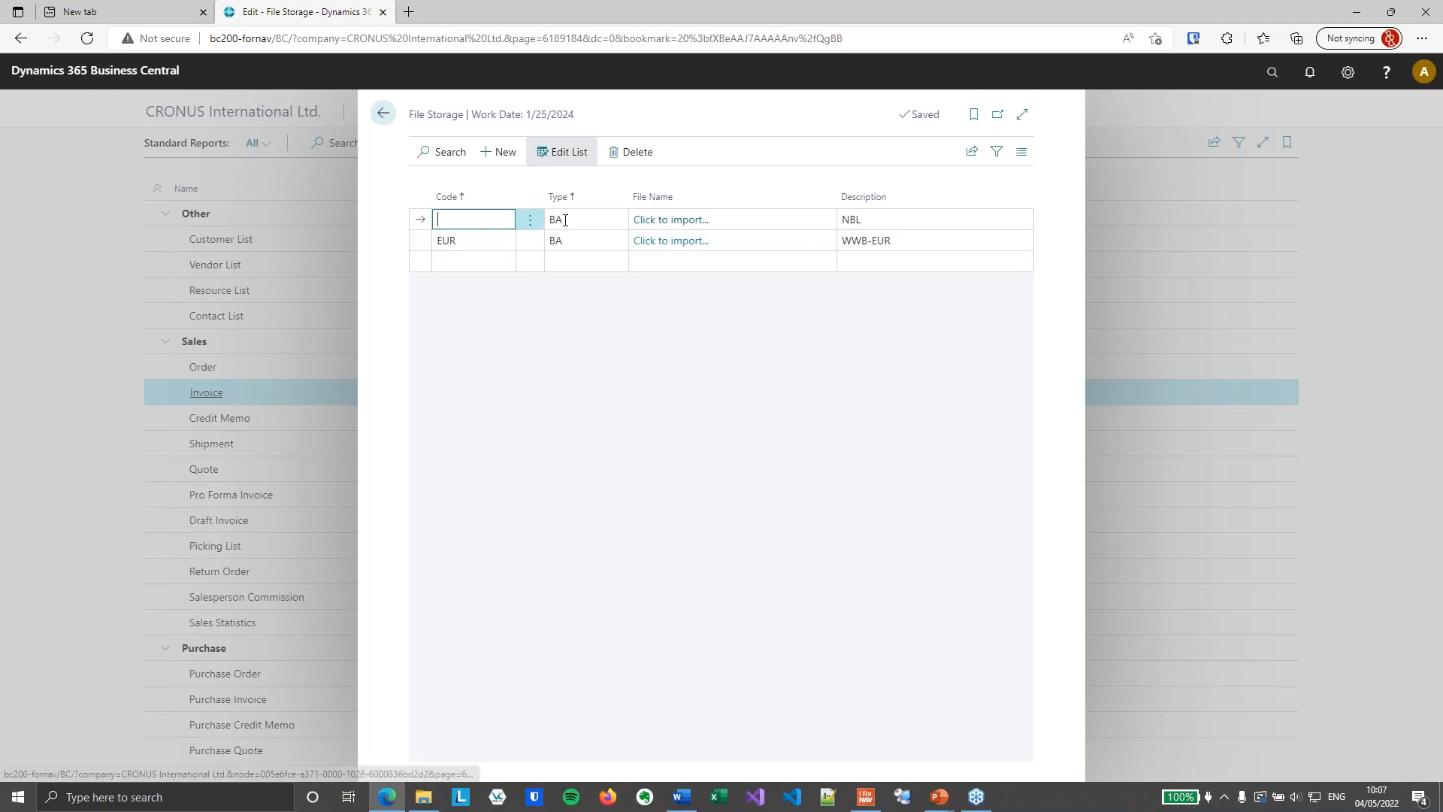
Step: Examine the code, type and description of the blank-code and EUR rows in File Storage, and return to Standard Reports
left_click(887, 219)
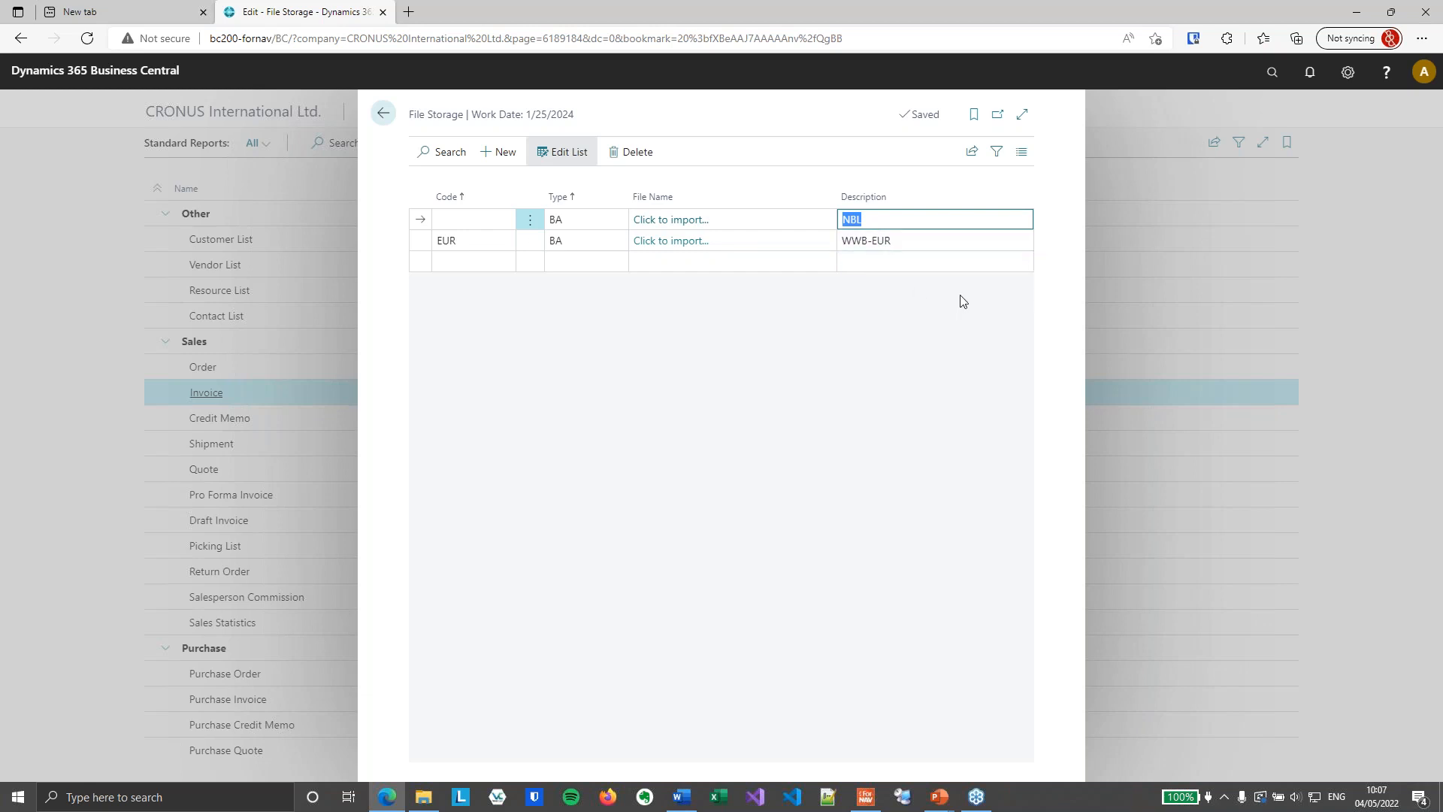
left_click(486, 241)
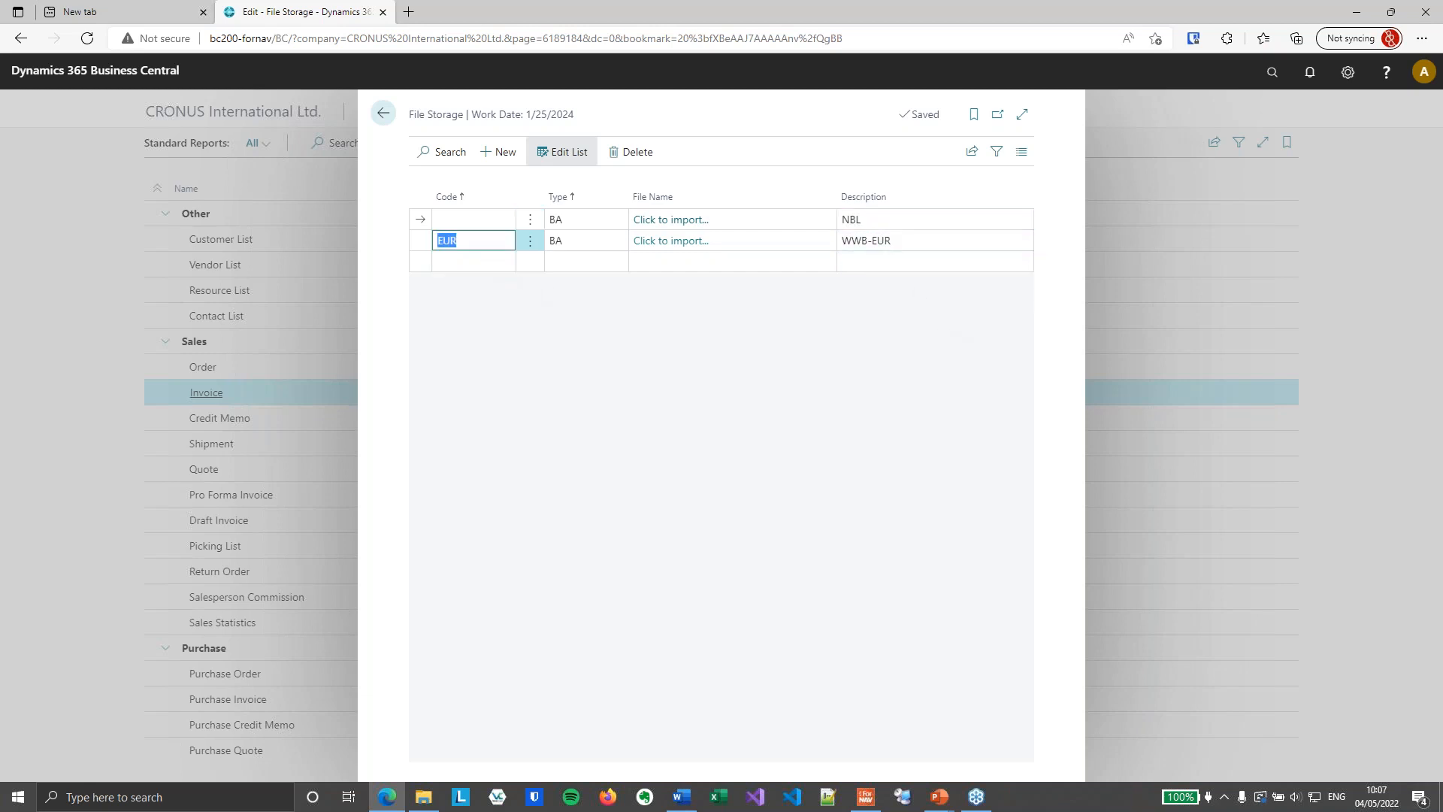
left_click(594, 249)
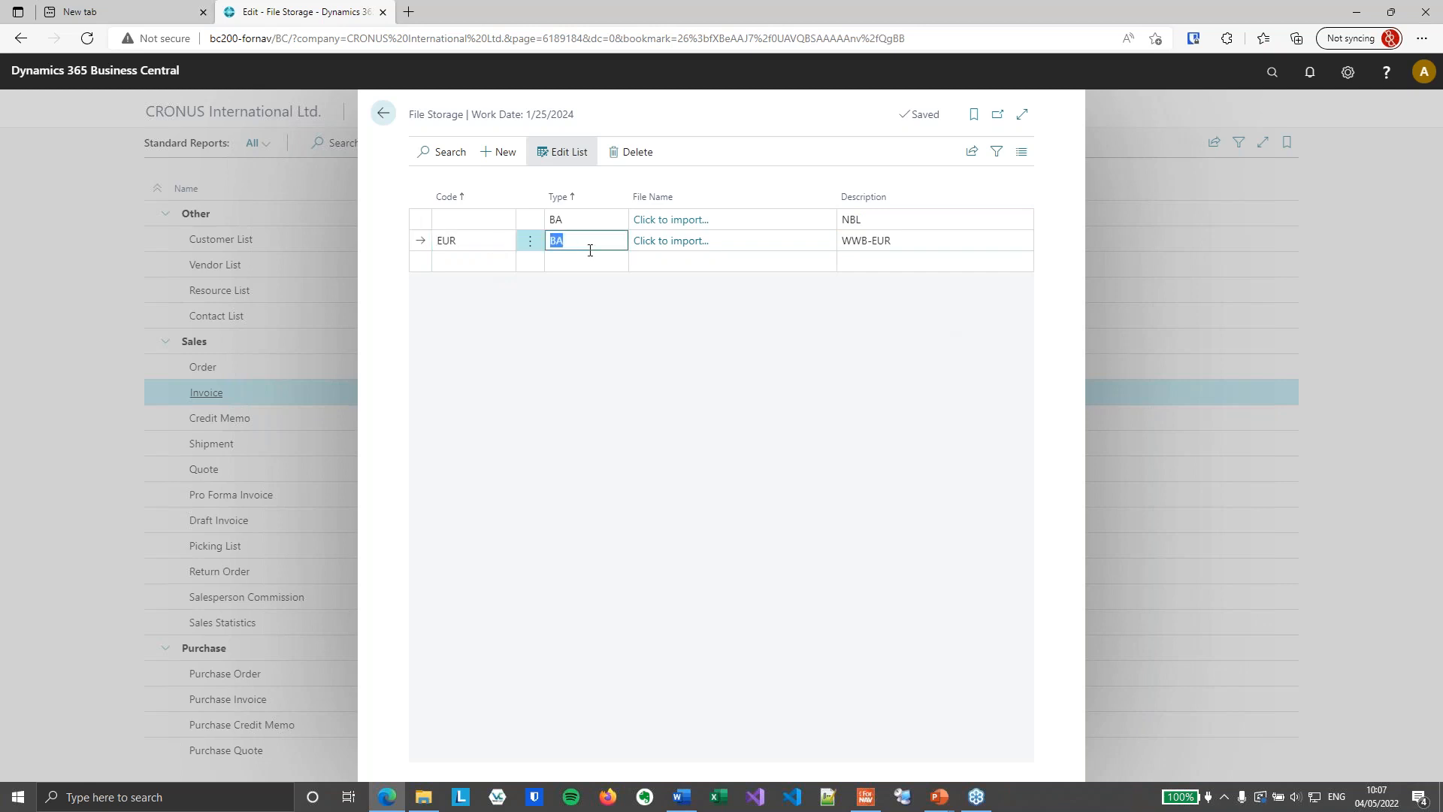
left_click(943, 232)
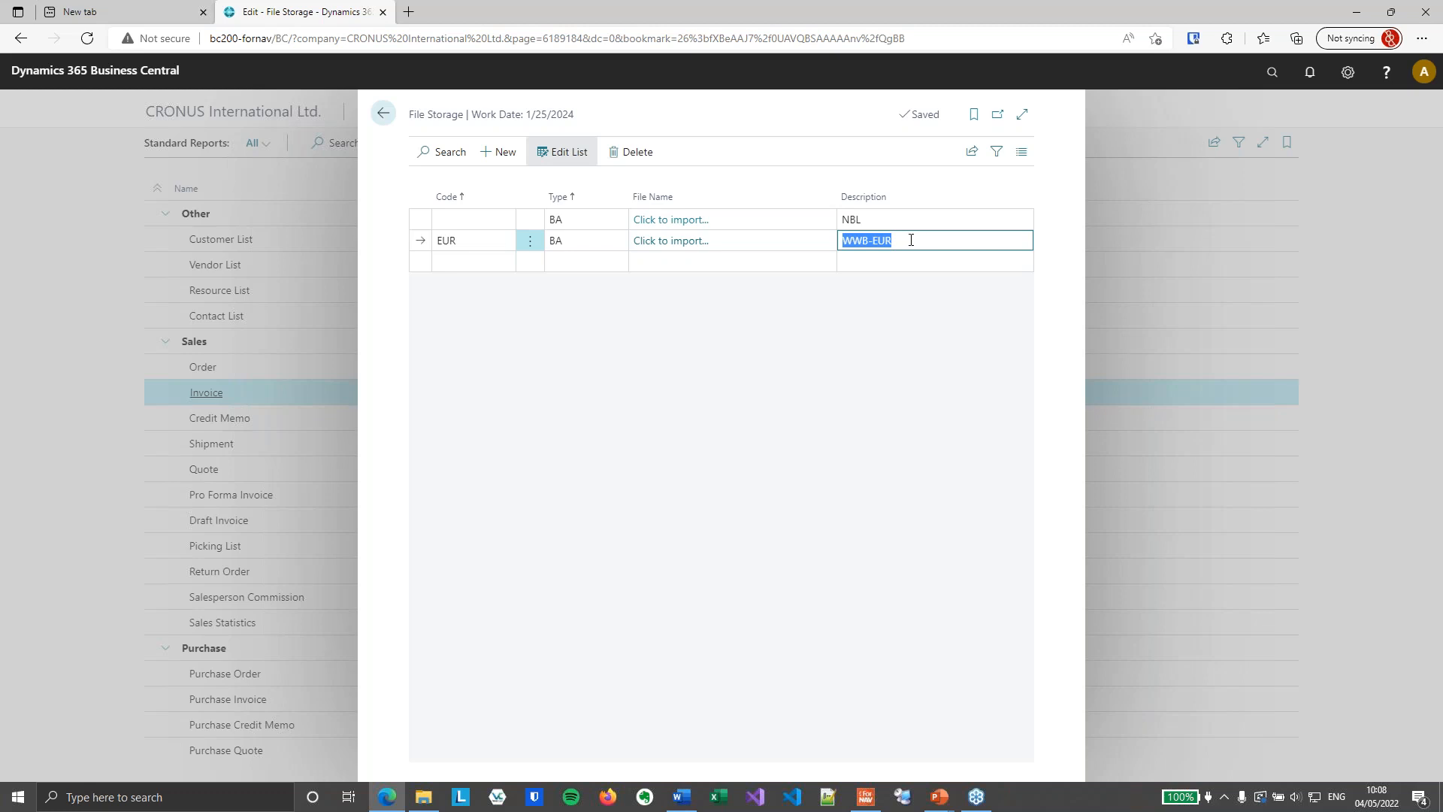
left_click(906, 316)
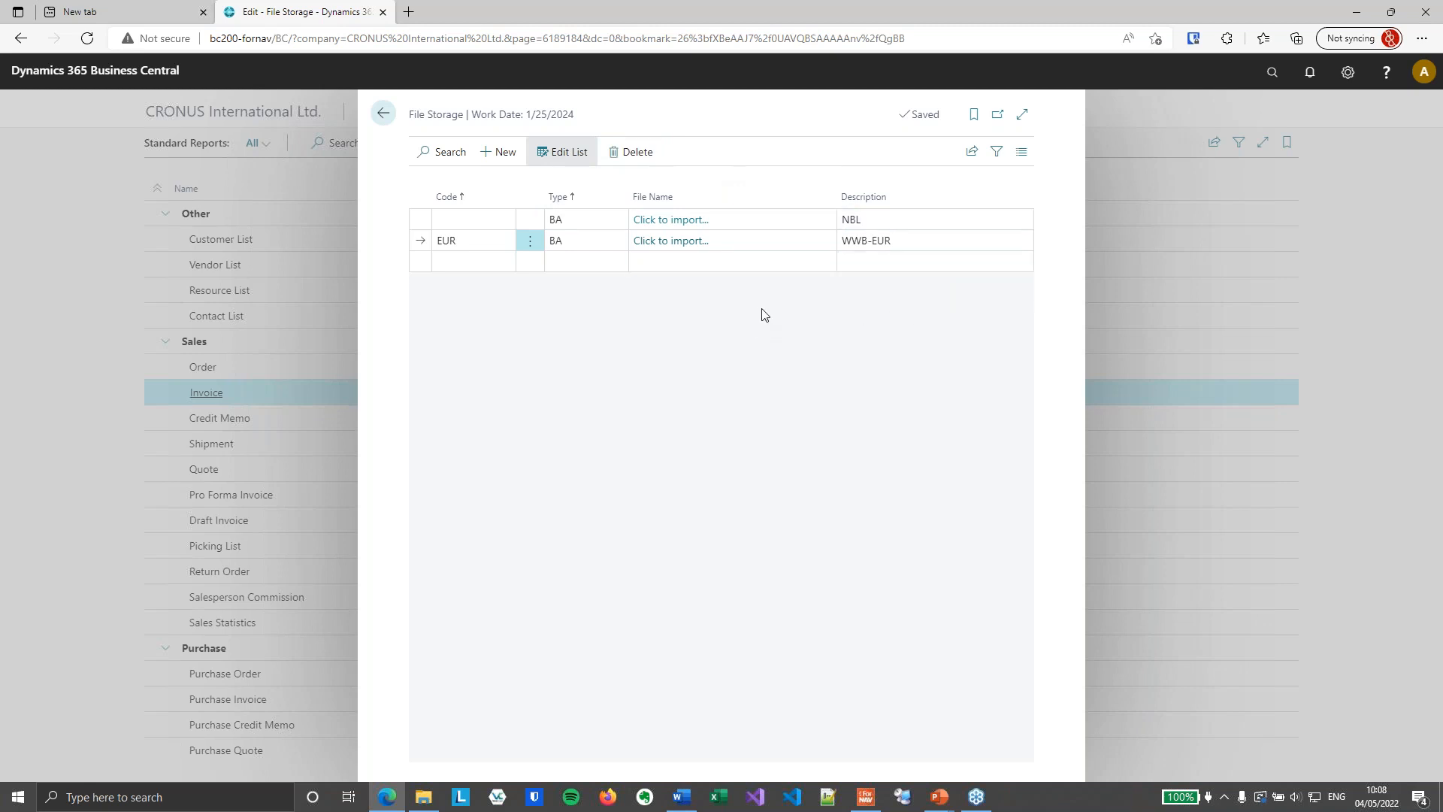
left_click(384, 112)
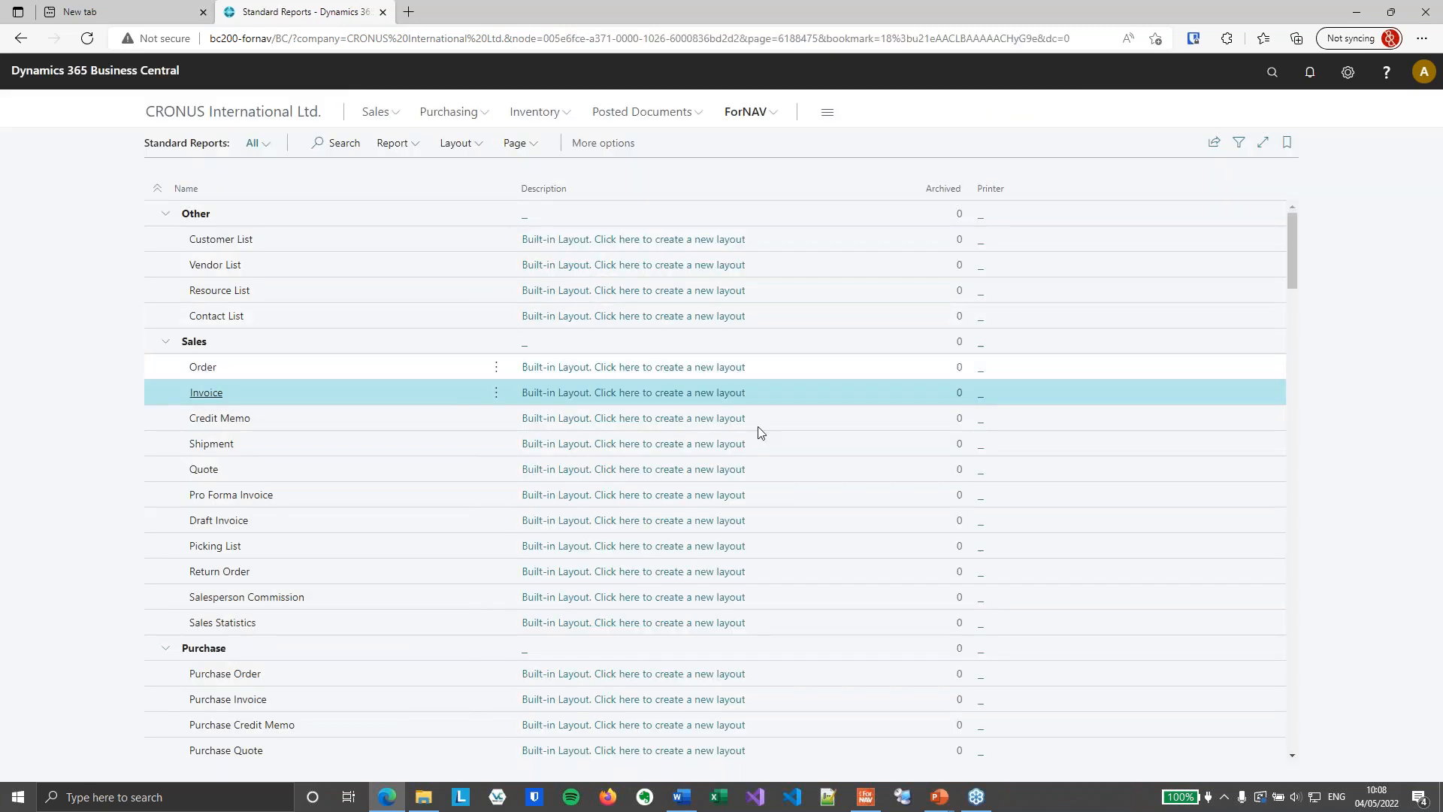
Step: Open the Sales Template's ForNAV Custom Layout from Standard Reports in the ForNAV Designer
scroll(428, 367, "down", 12)
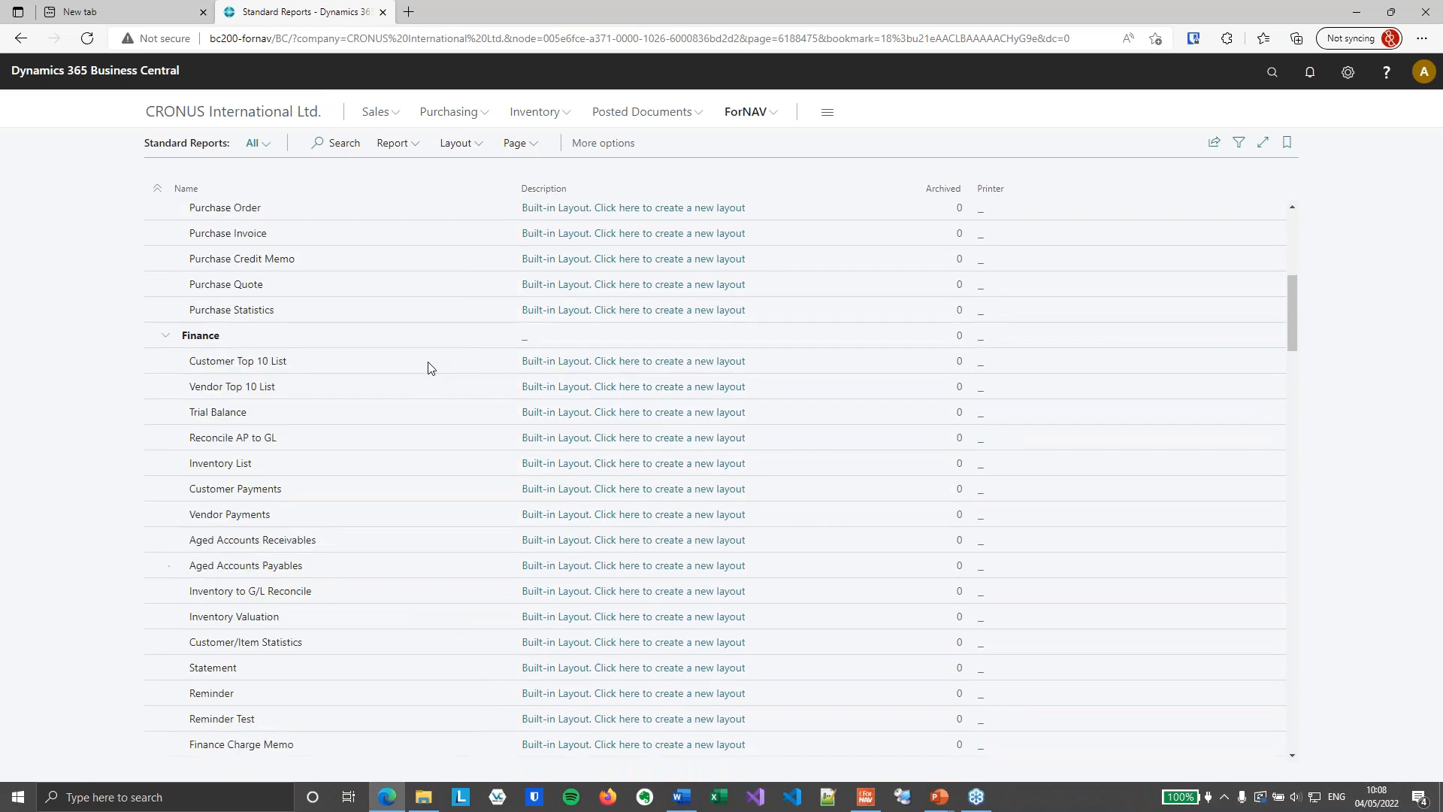
left_click(557, 514)
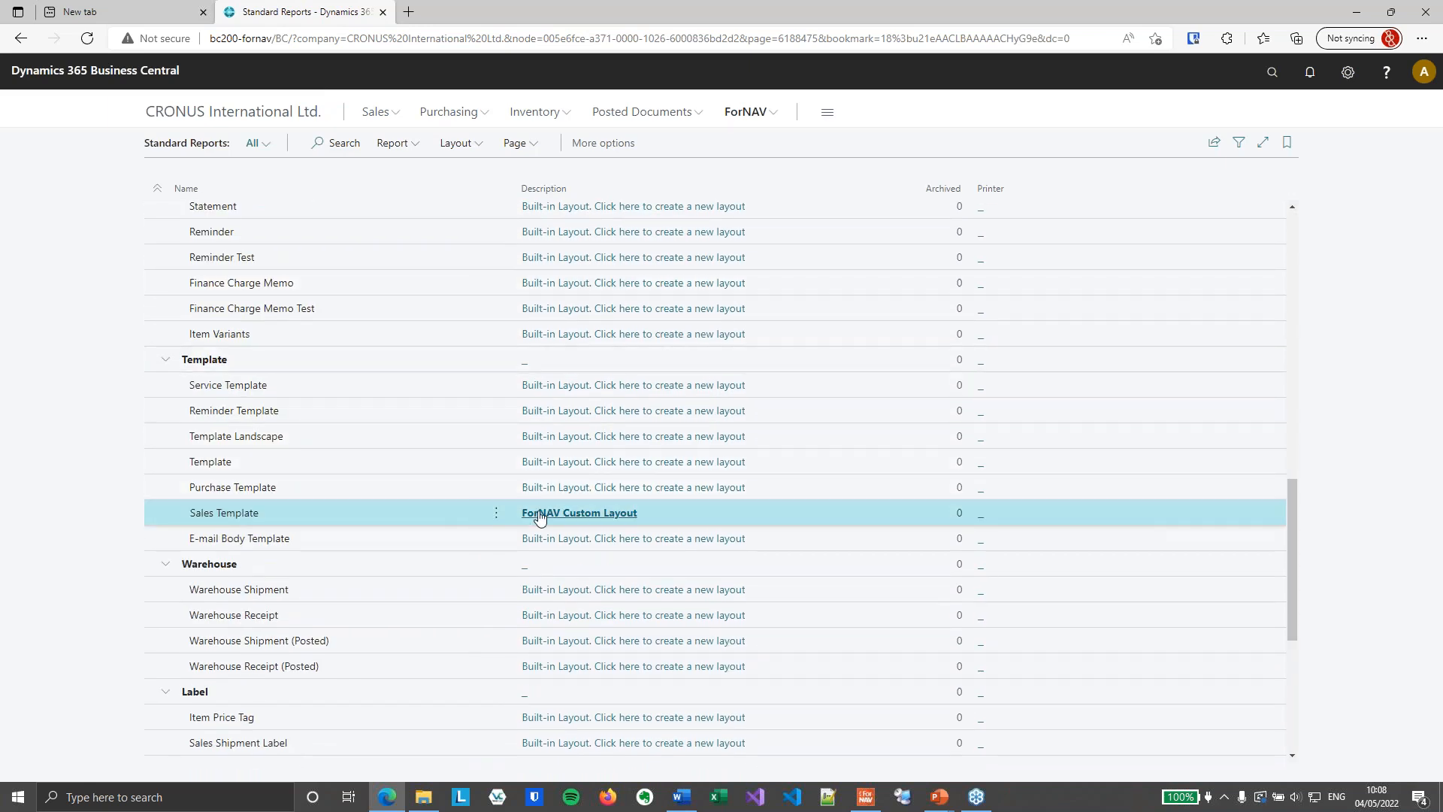
left_click(1112, 112)
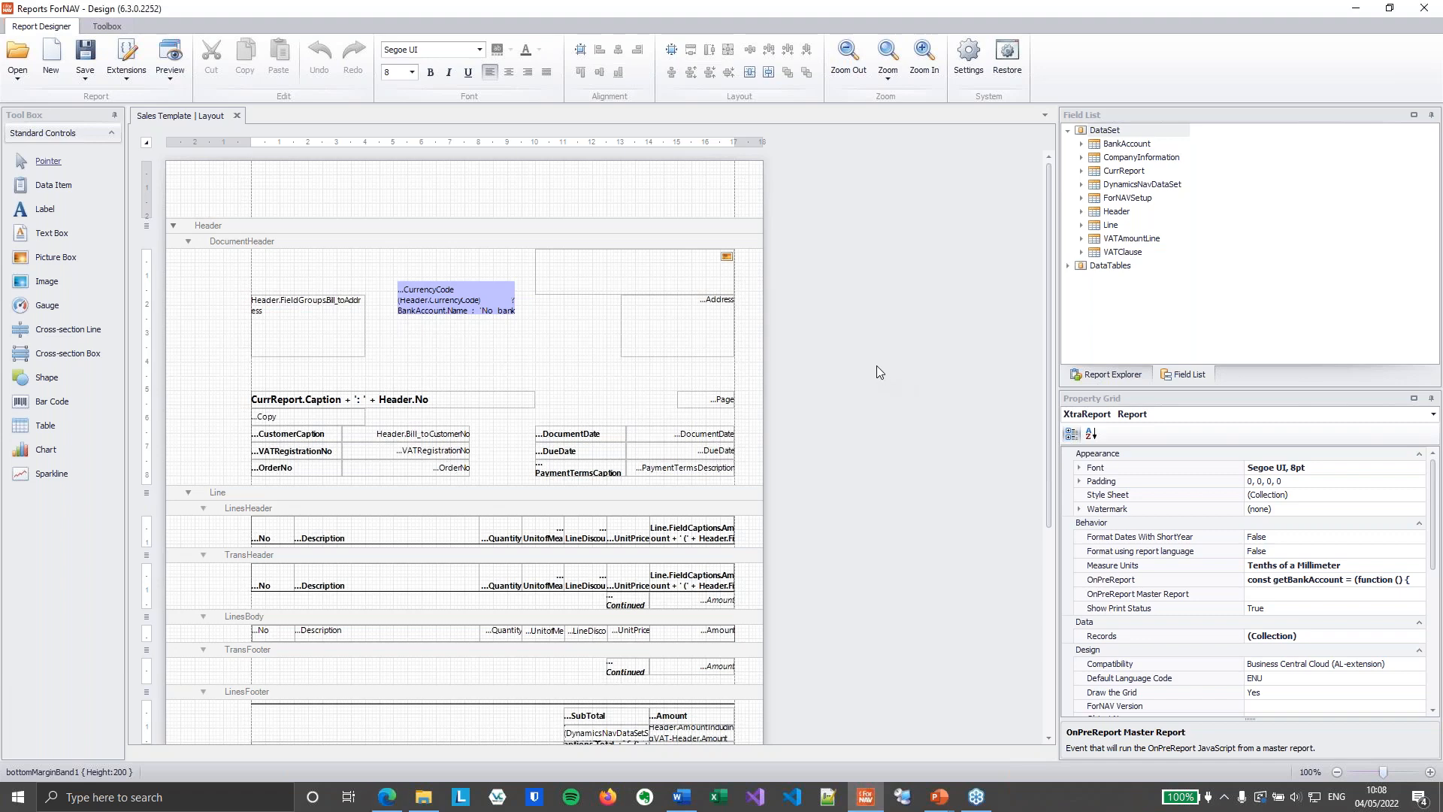
Step: Add a record for the ForNAV File Storage table to the report's Records collection, with Header as its link reference
left_click(1338, 636)
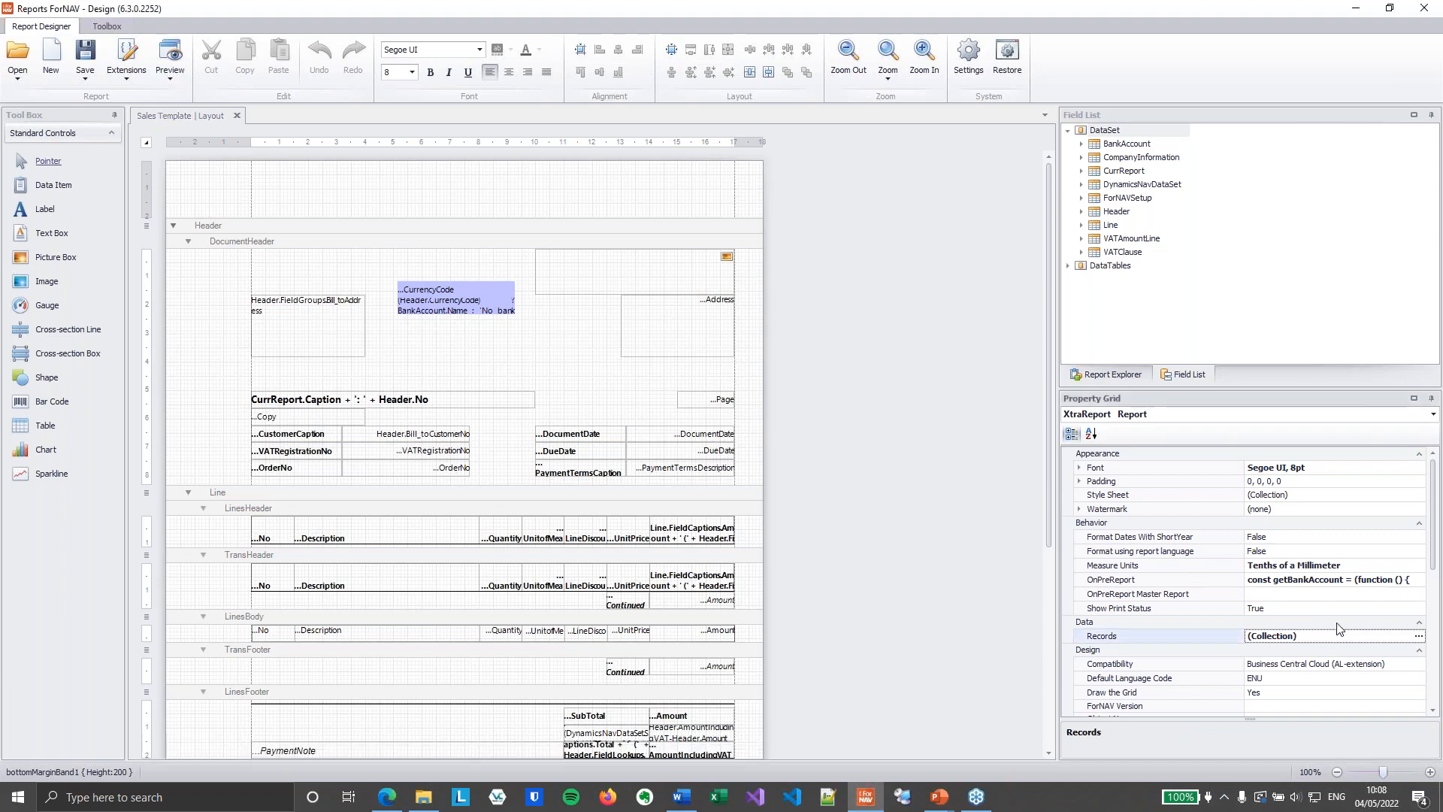
scroll(963, 541, "down", 3)
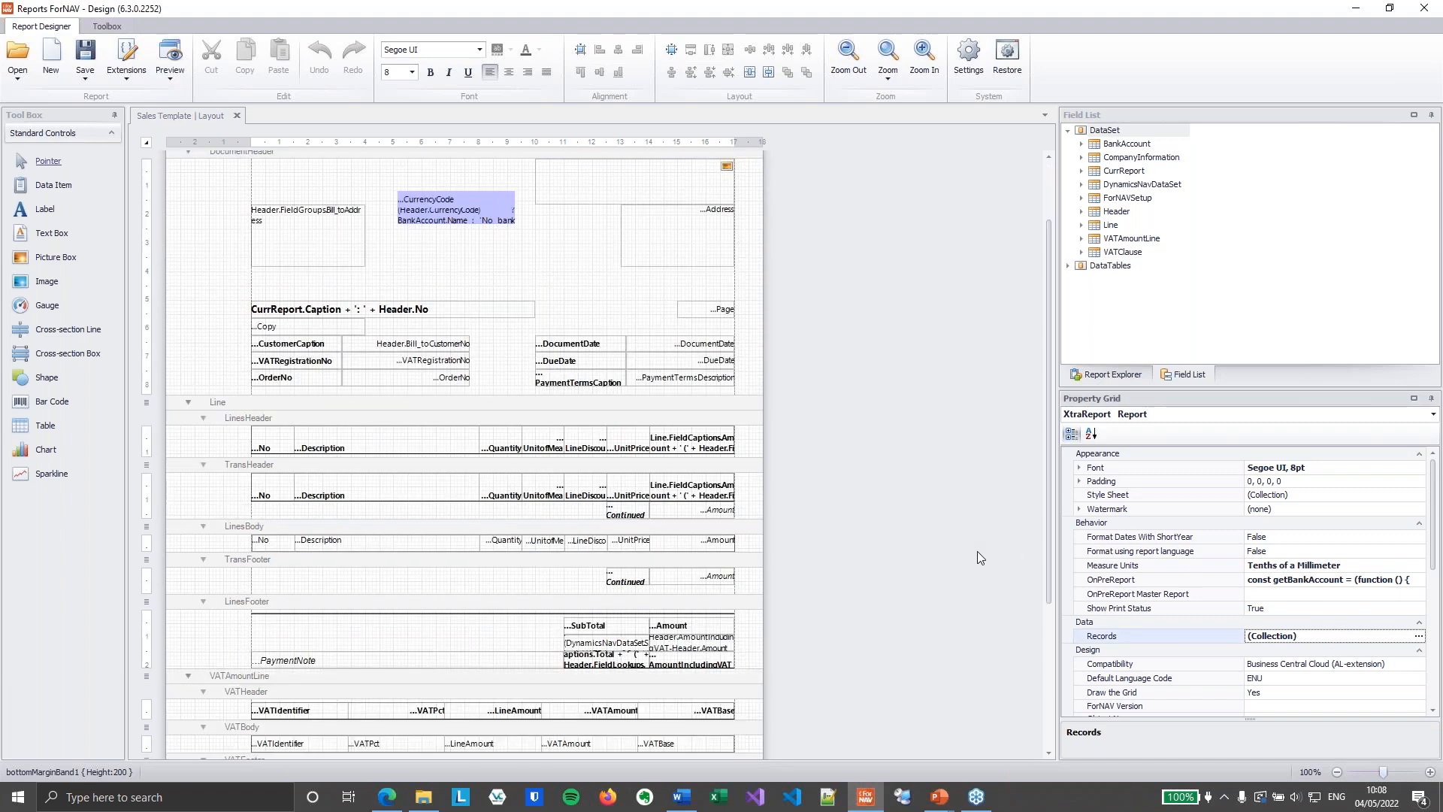
left_click(1419, 636)
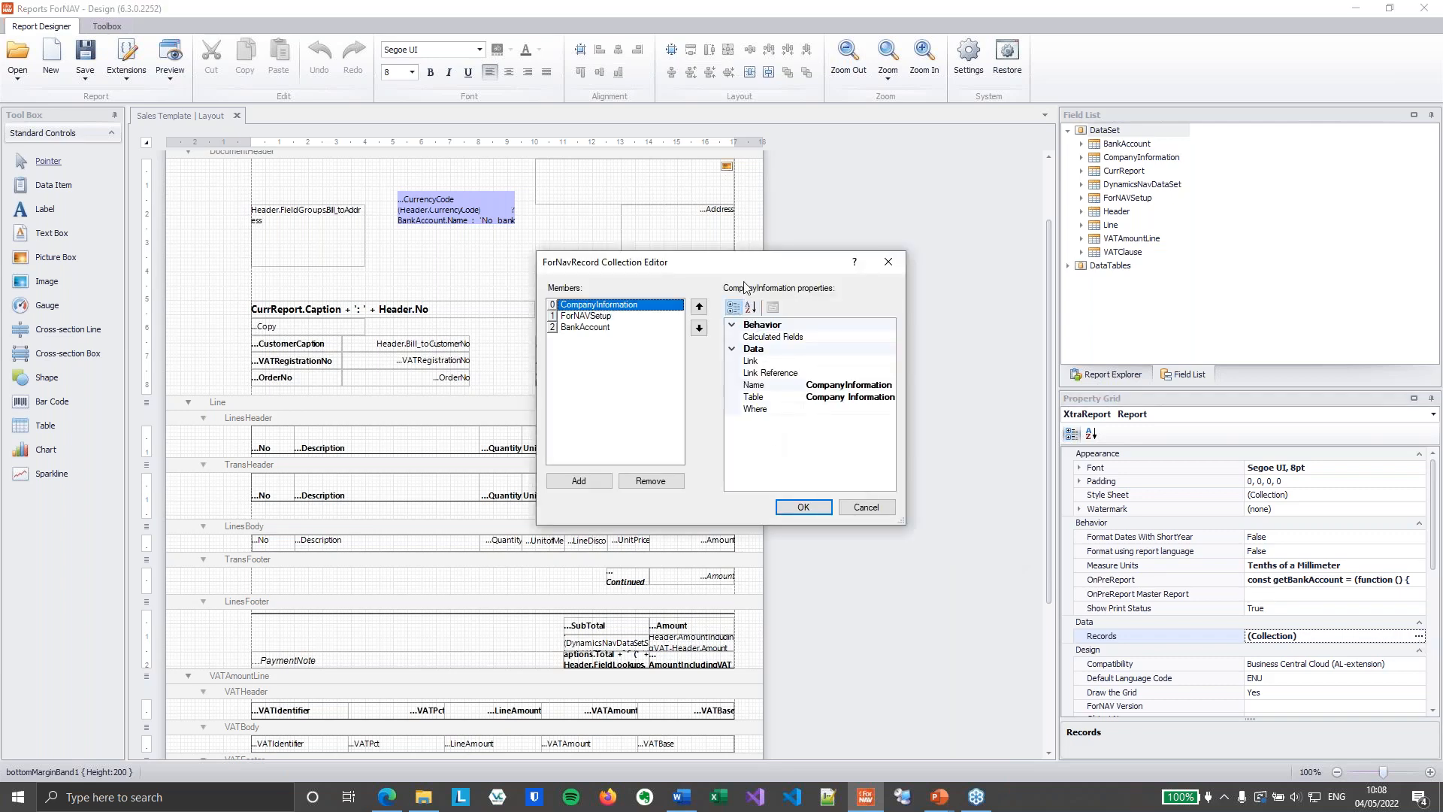
left_click_drag(748, 265, 790, 209)
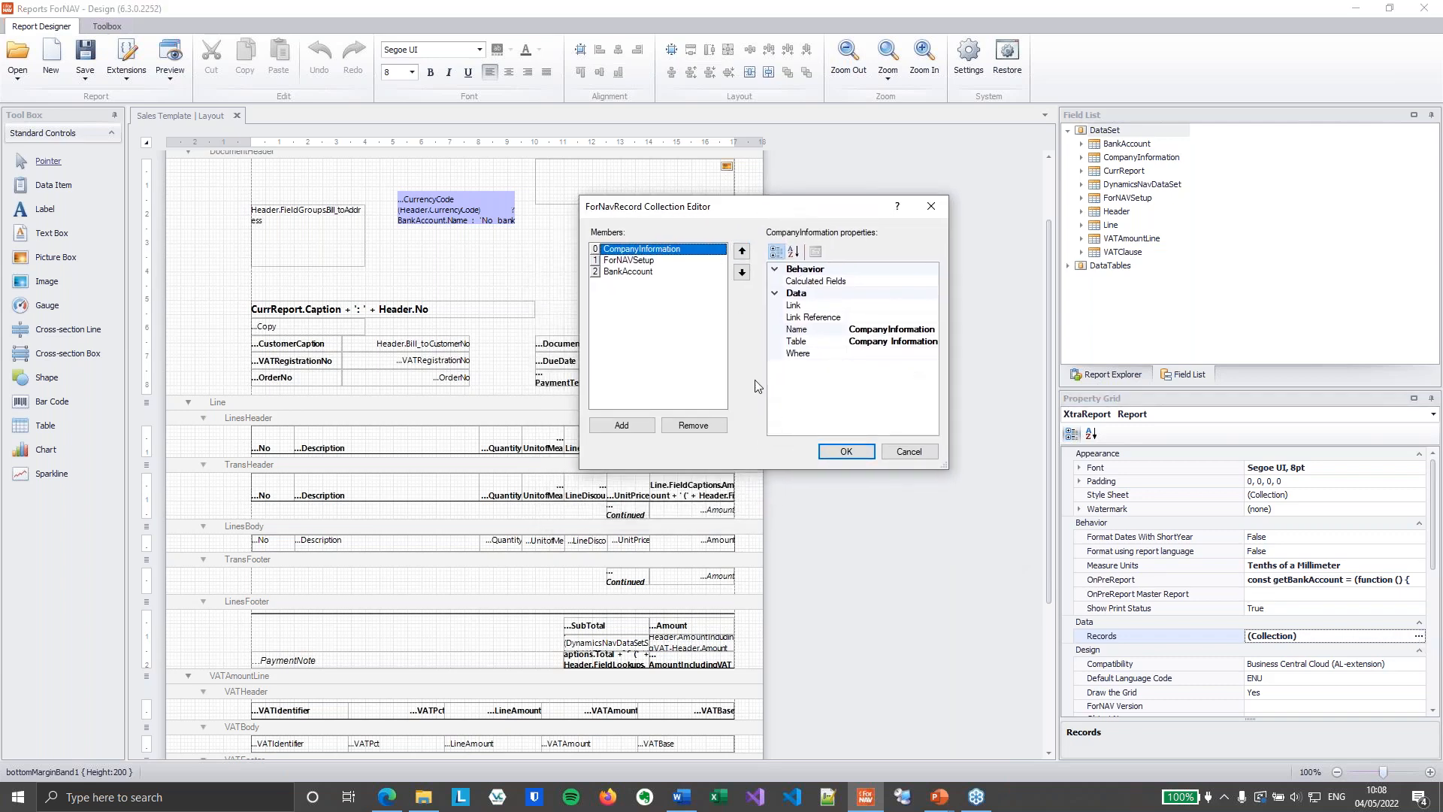
left_click(622, 425)
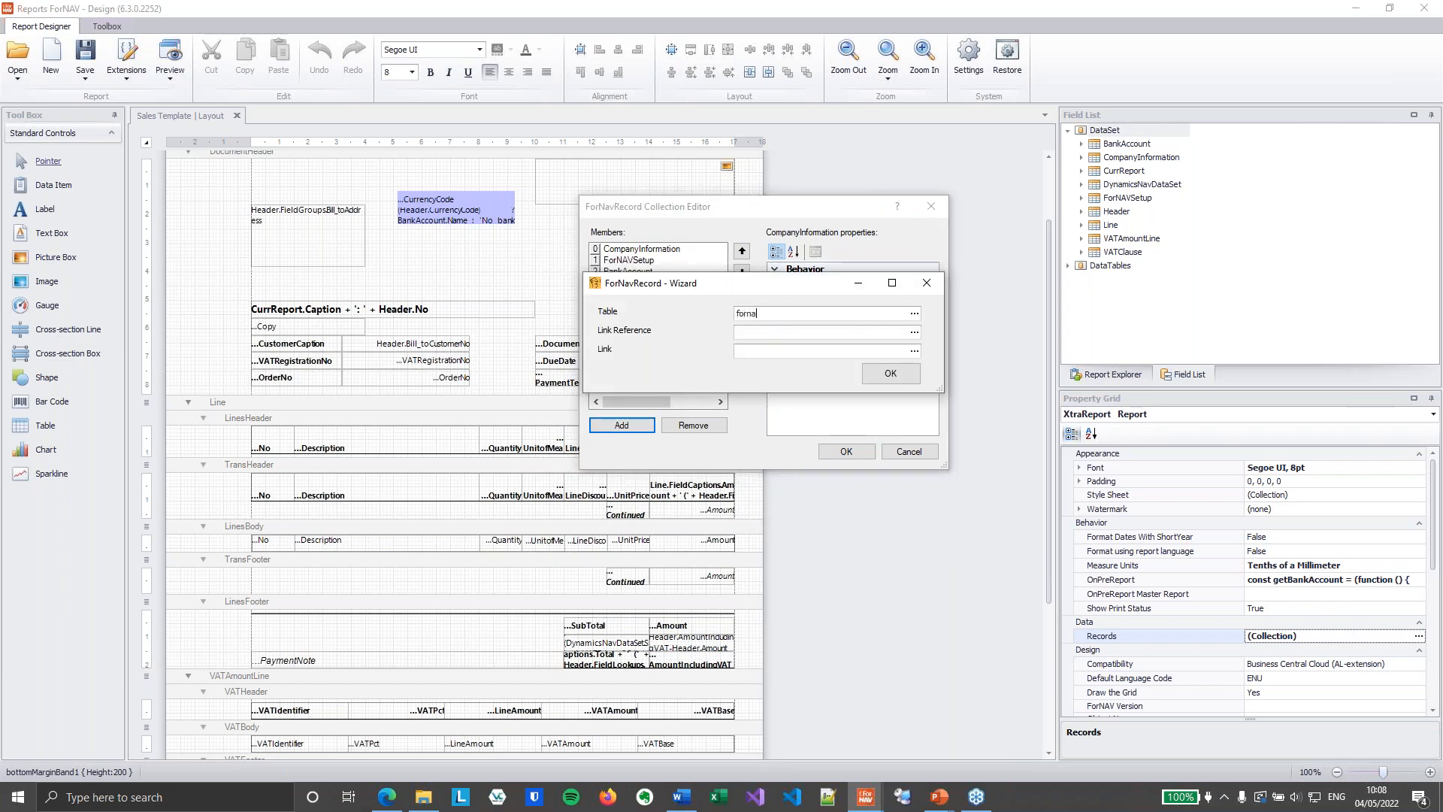
key("Tab")
left_click(914, 332)
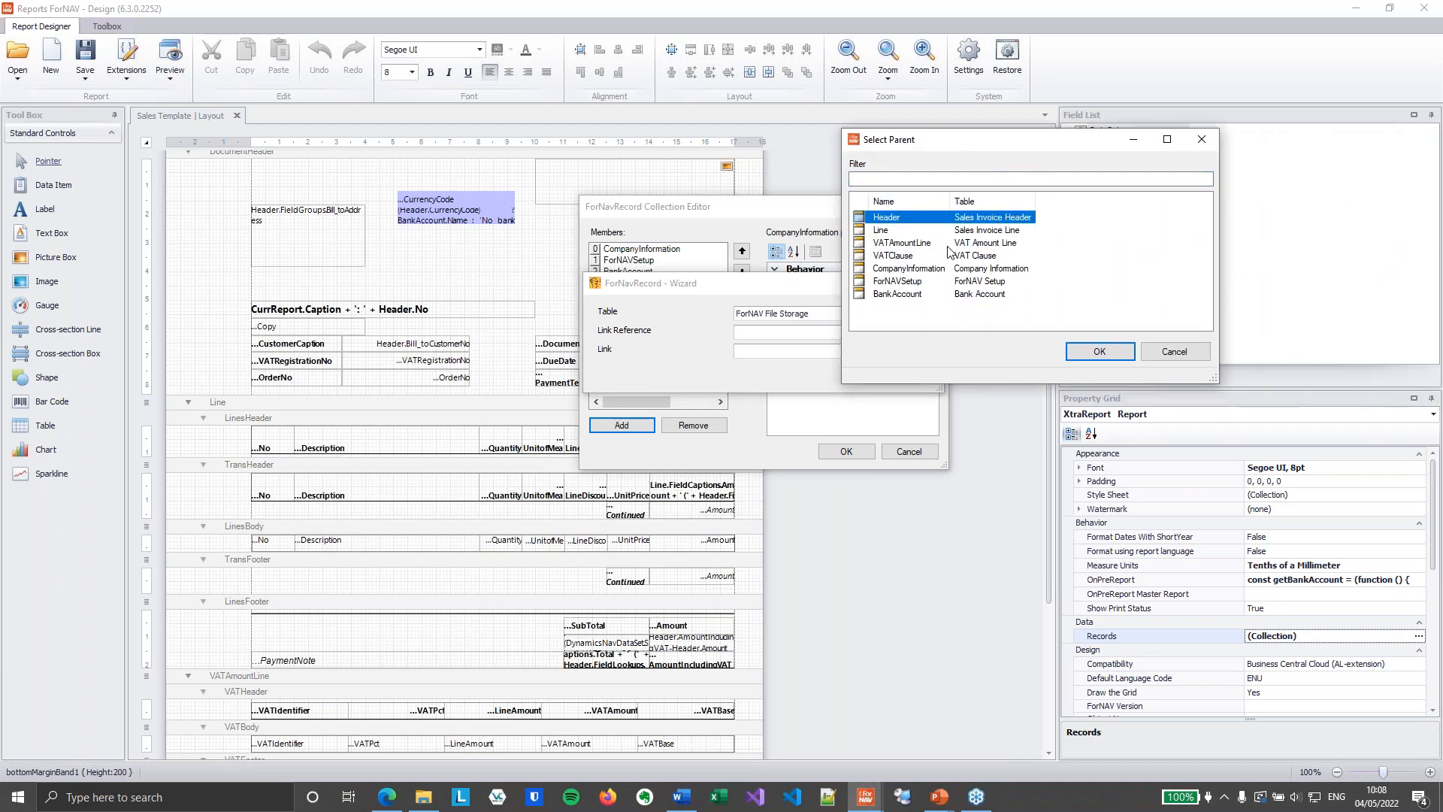
left_click(1096, 350)
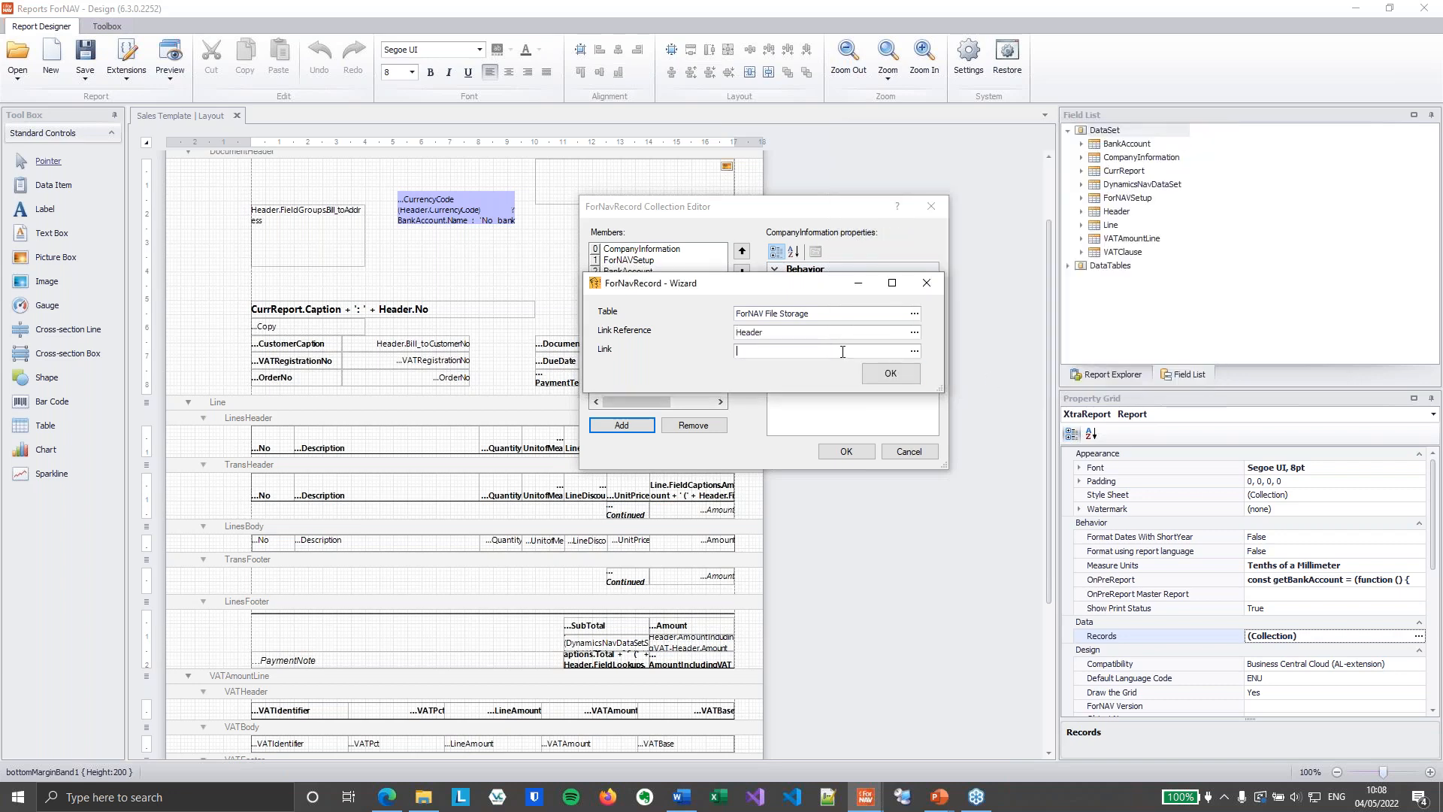
Step: Link the File Storage record's Code field to the Sales Invoice Header's Currency Code and finish the record wizard
left_click(915, 351)
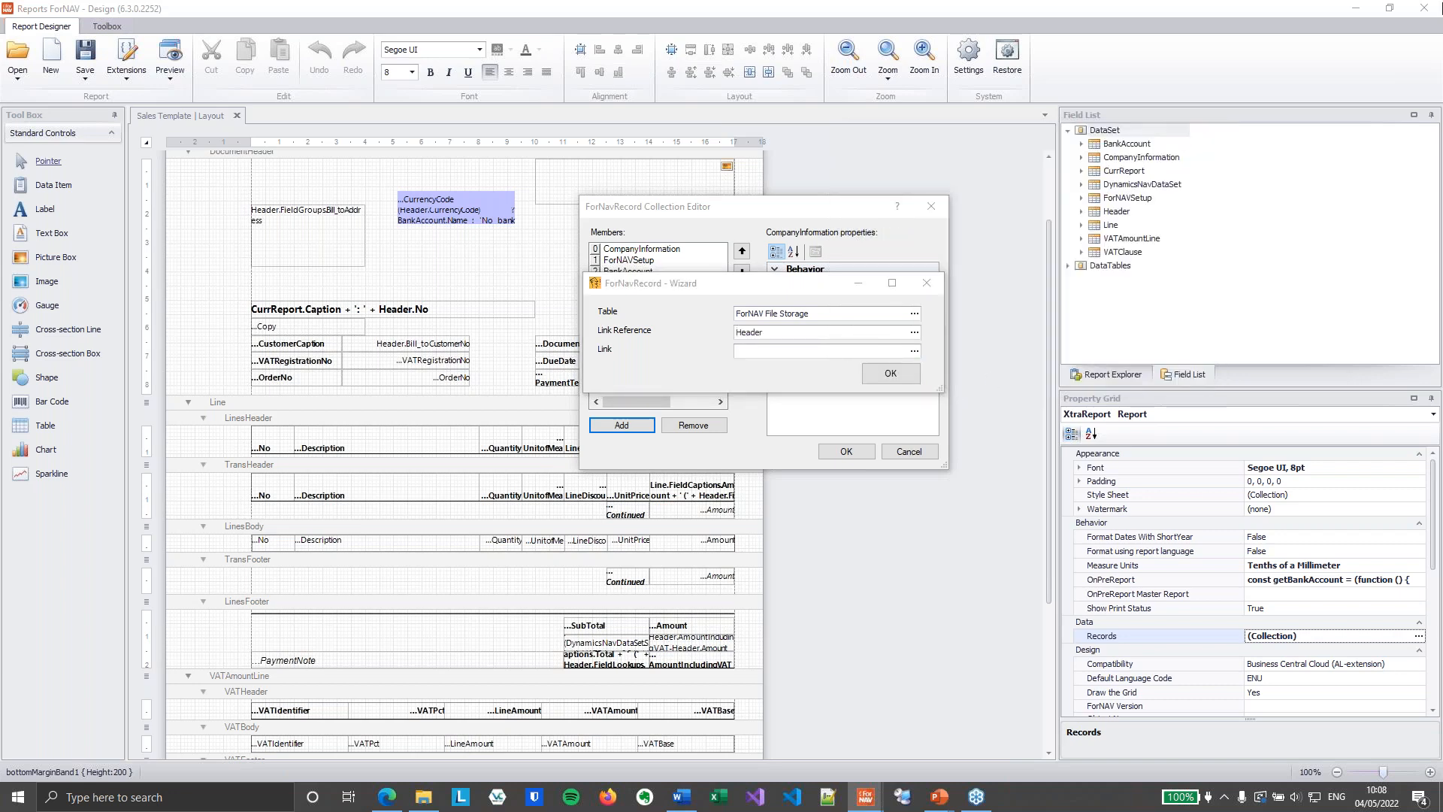
left_click(1124, 129)
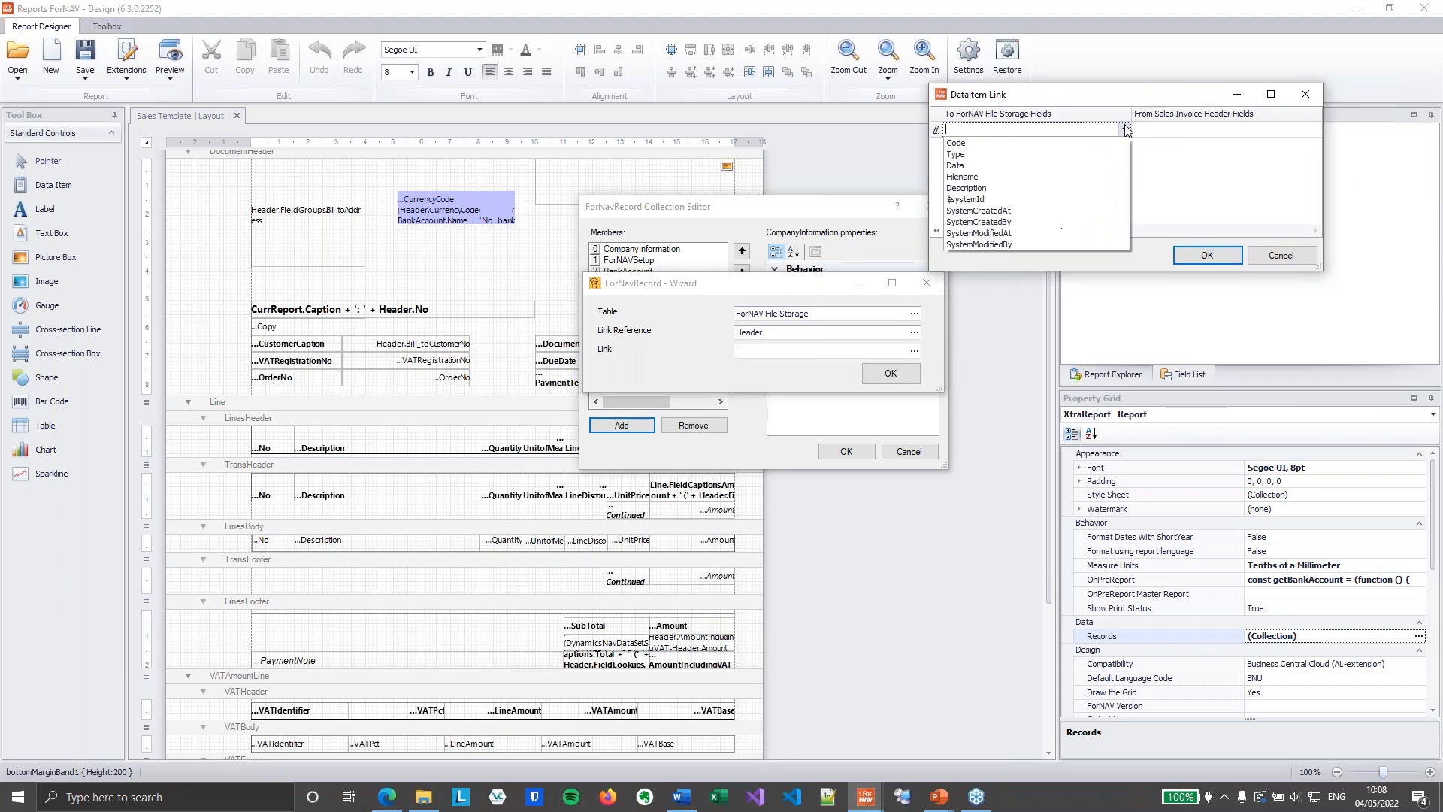
left_click(1089, 143)
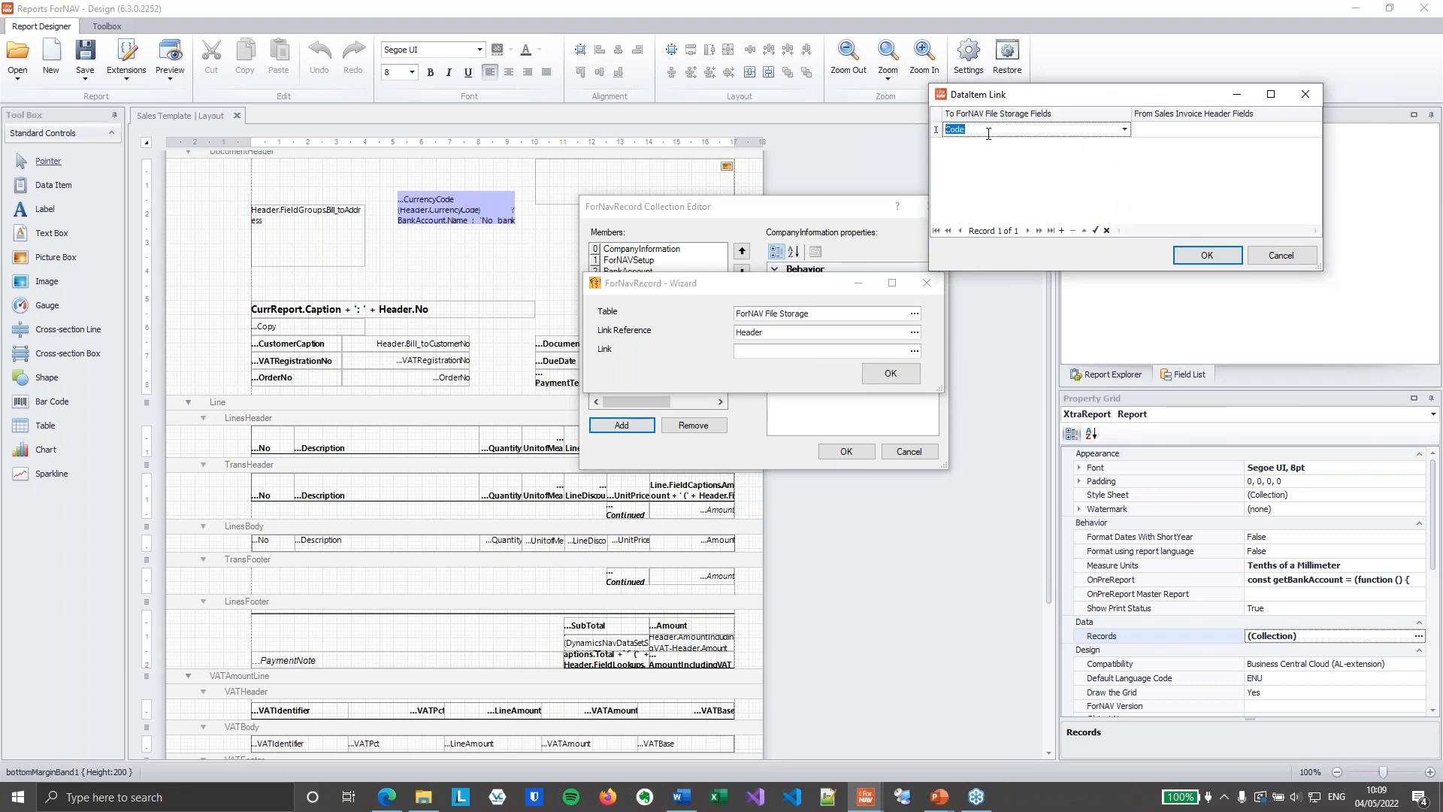
left_click(1158, 135)
type("Currency Code")
left_click(1232, 155)
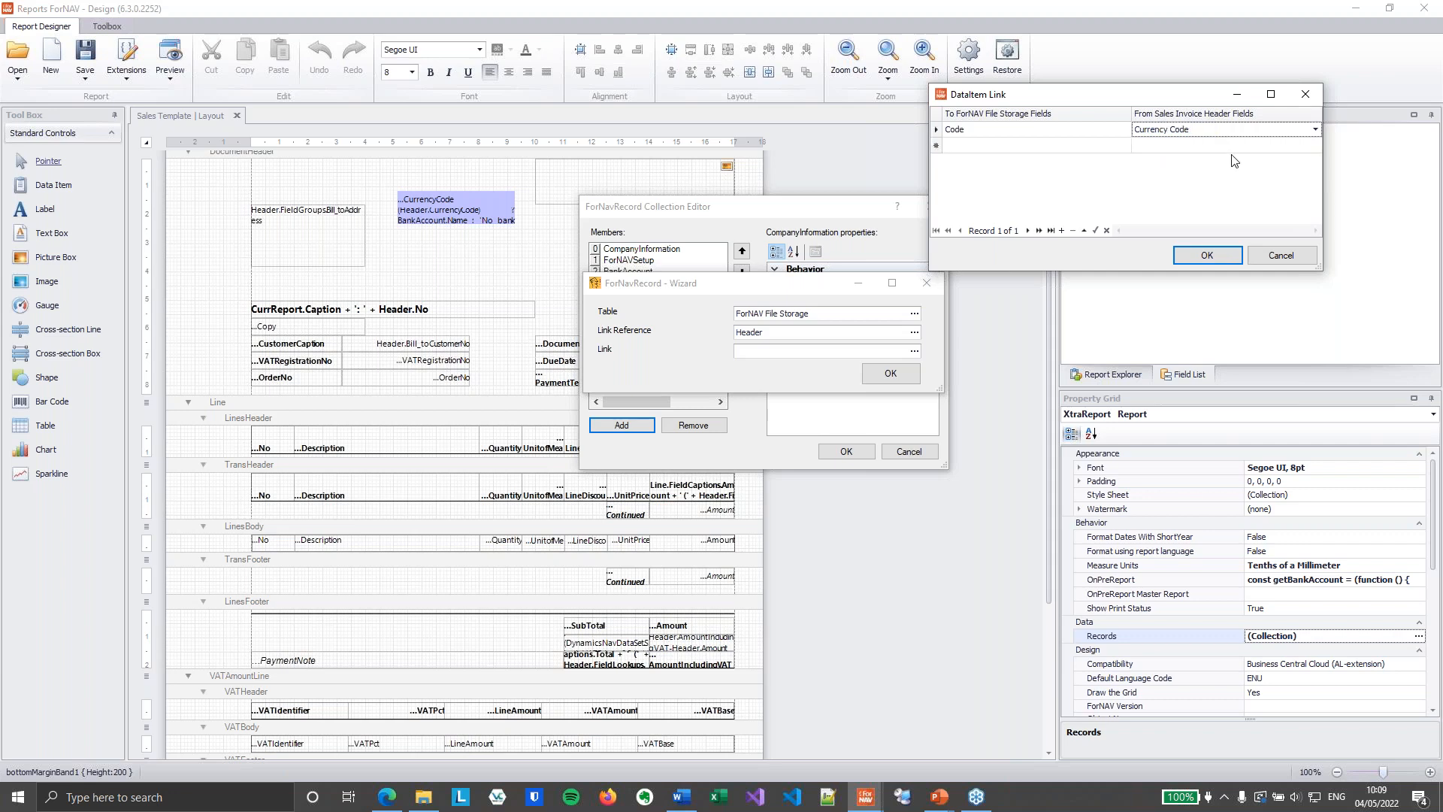
left_click(1196, 256)
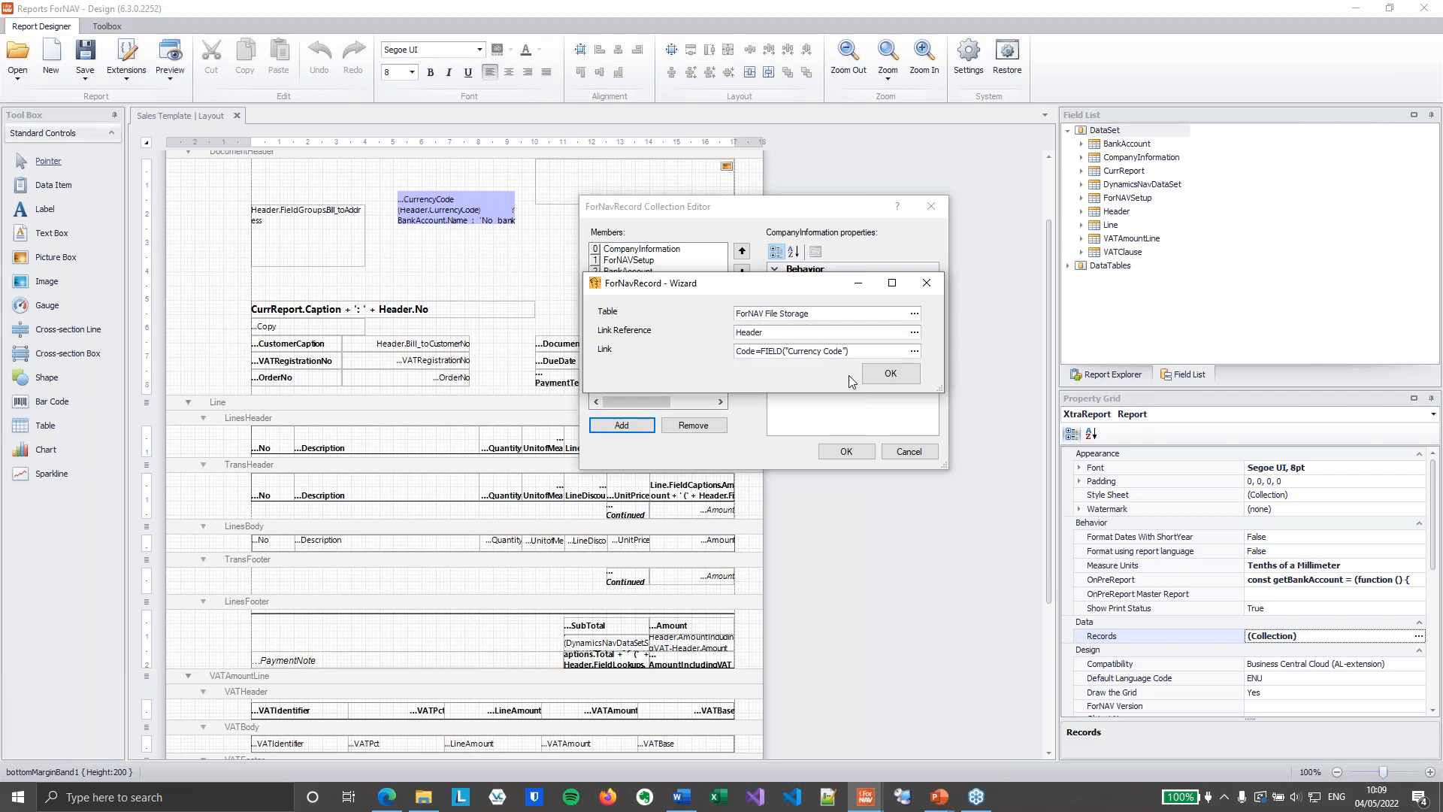
left_click(891, 376)
Step: Filter the ForNAVFileStorage record with a Where condition of Type equal to the constant BA
left_click(918, 356)
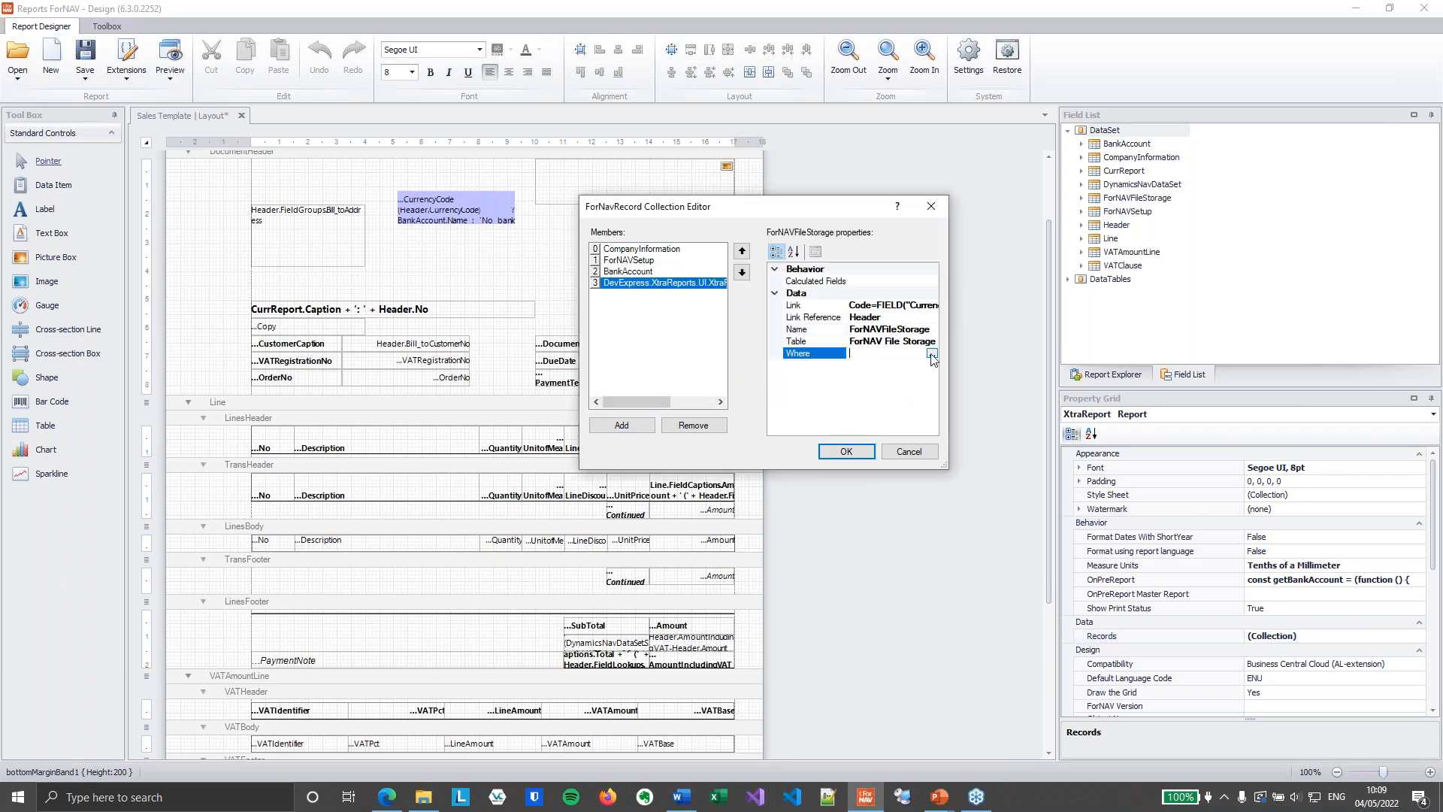
left_click(932, 355)
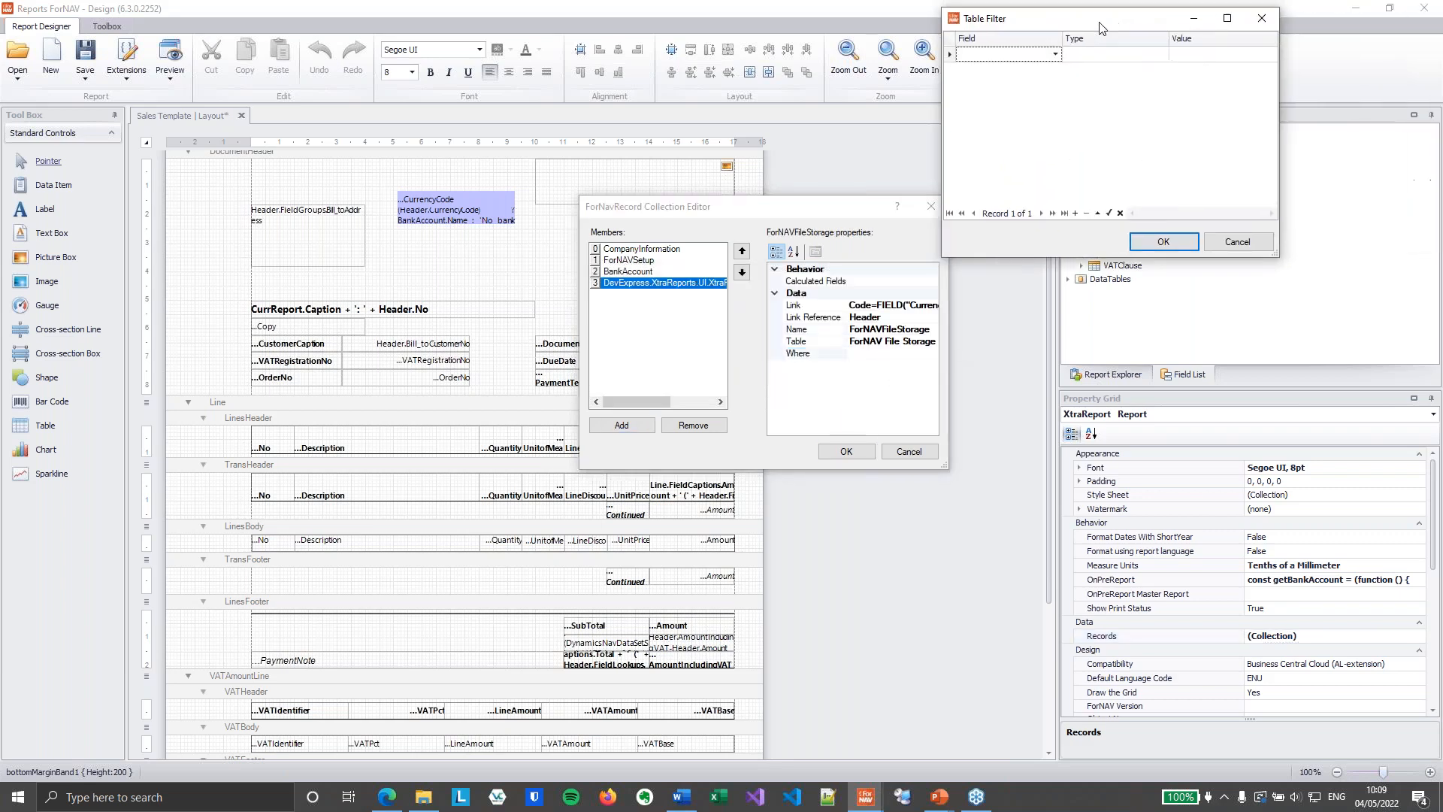
left_click(1033, 80)
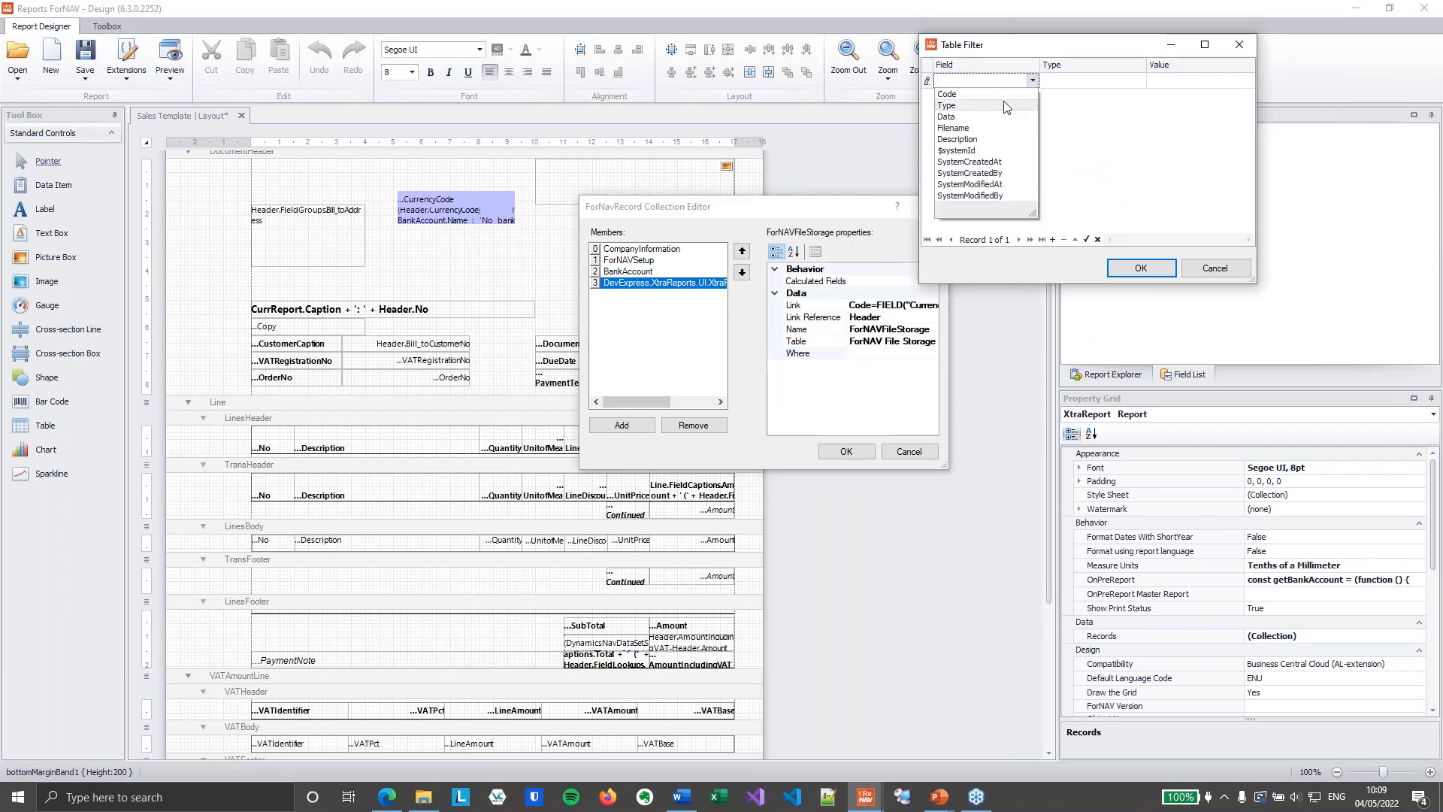
left_click(1006, 105)
left_click(1184, 80)
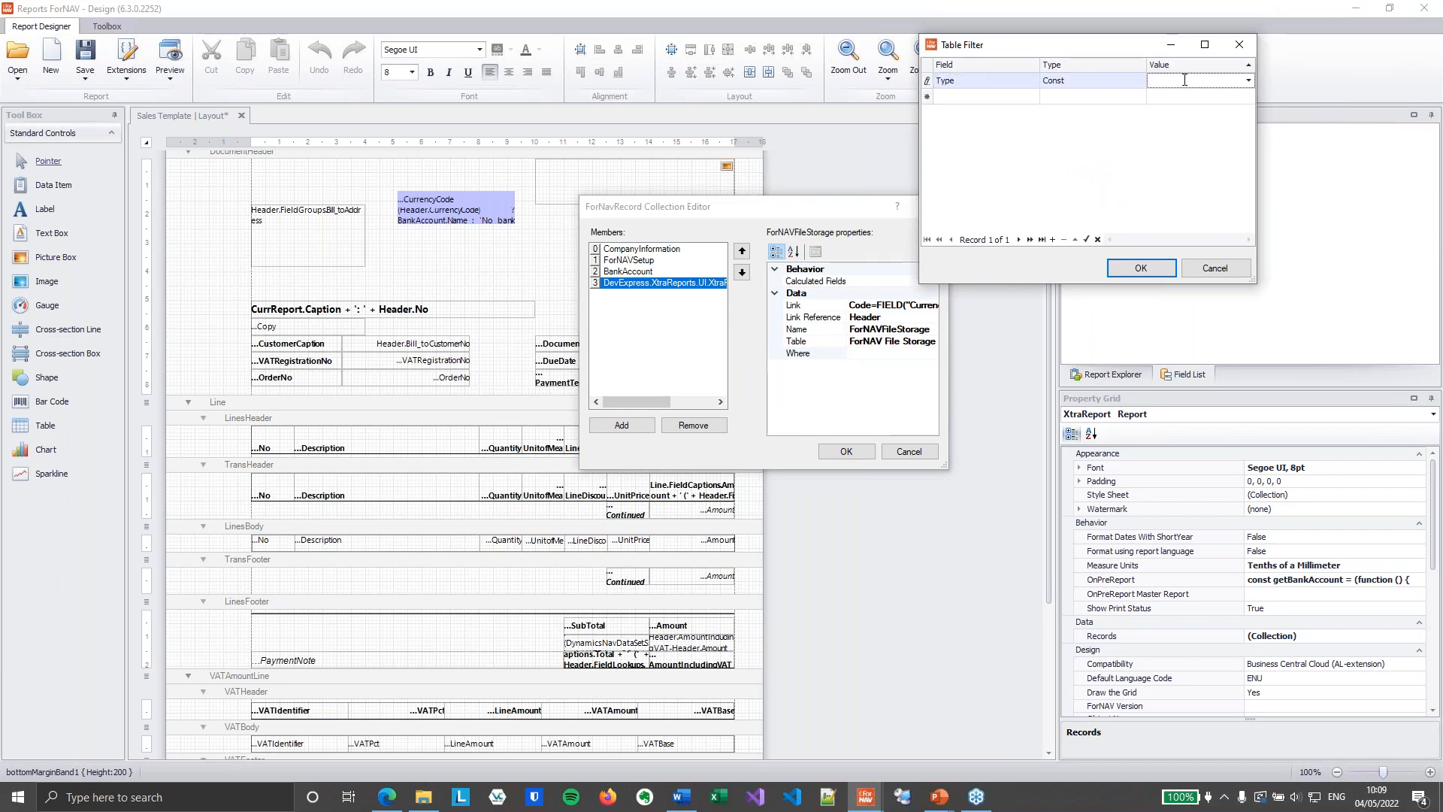
type("BA")
left_click(1168, 97)
left_click(1177, 82)
left_click(1141, 269)
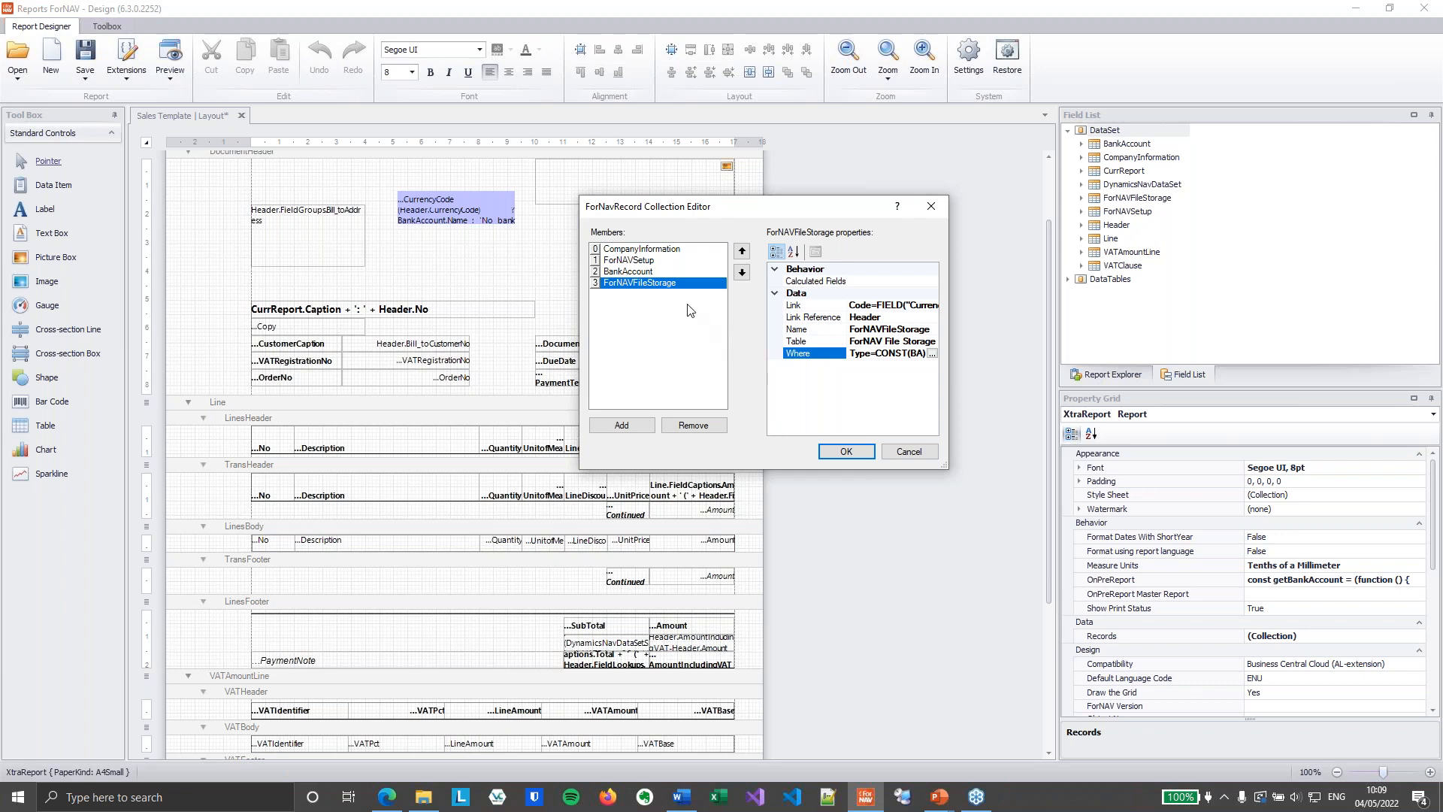
Step: Add another record for the Bank Account table, with ForNAVFileStorage as its link reference
left_click(640, 426)
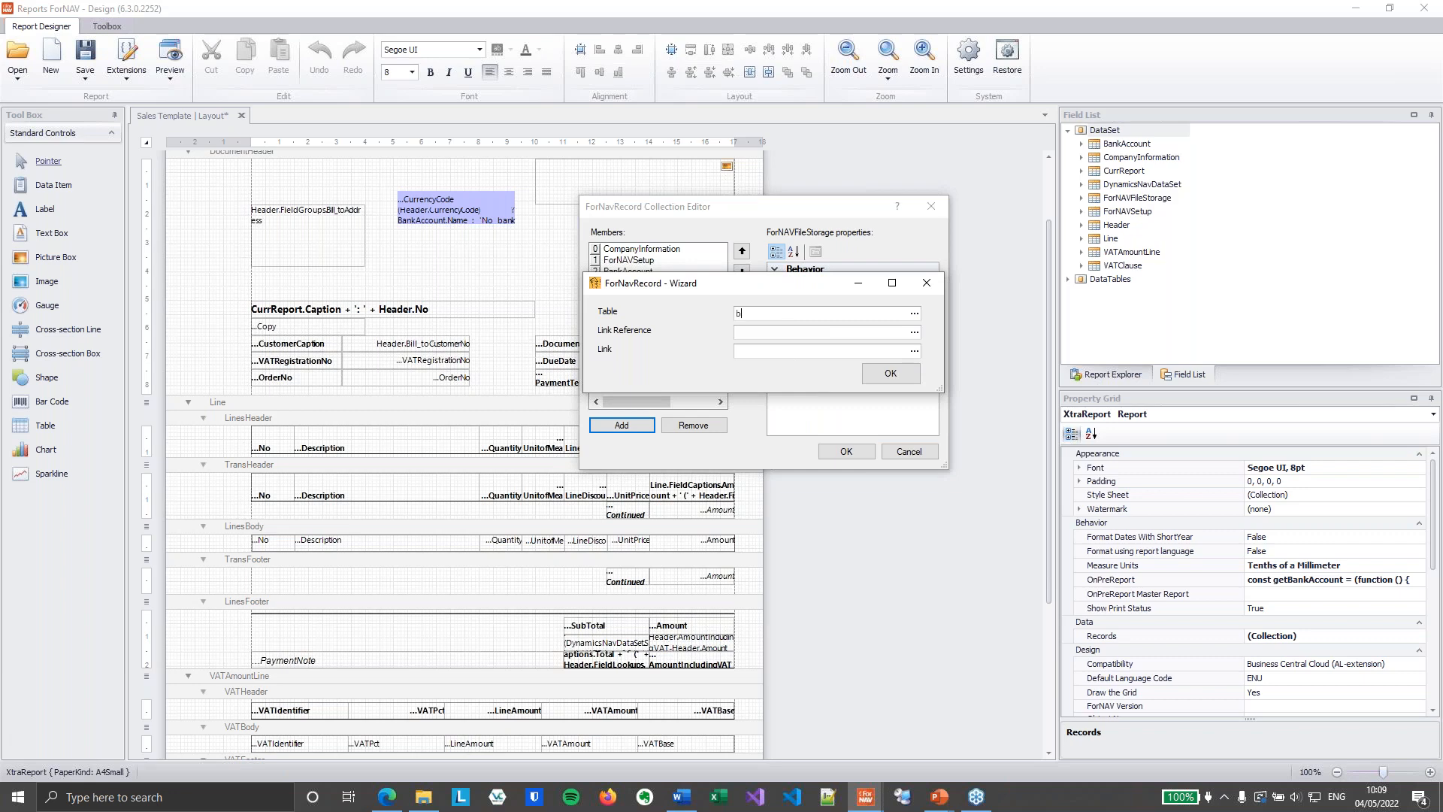
type("bank ac")
key("Tab")
left_click(914, 332)
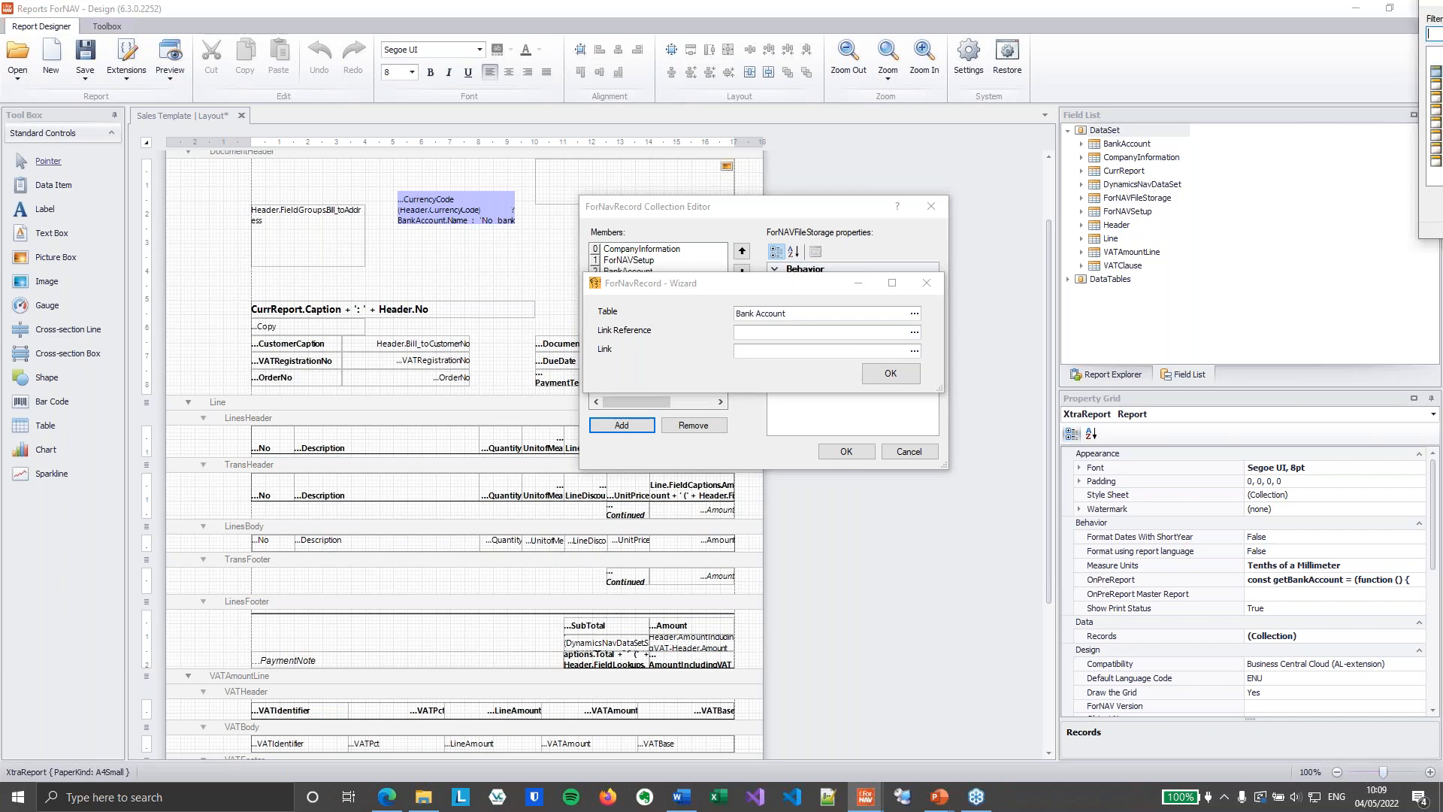
left_click(940, 263)
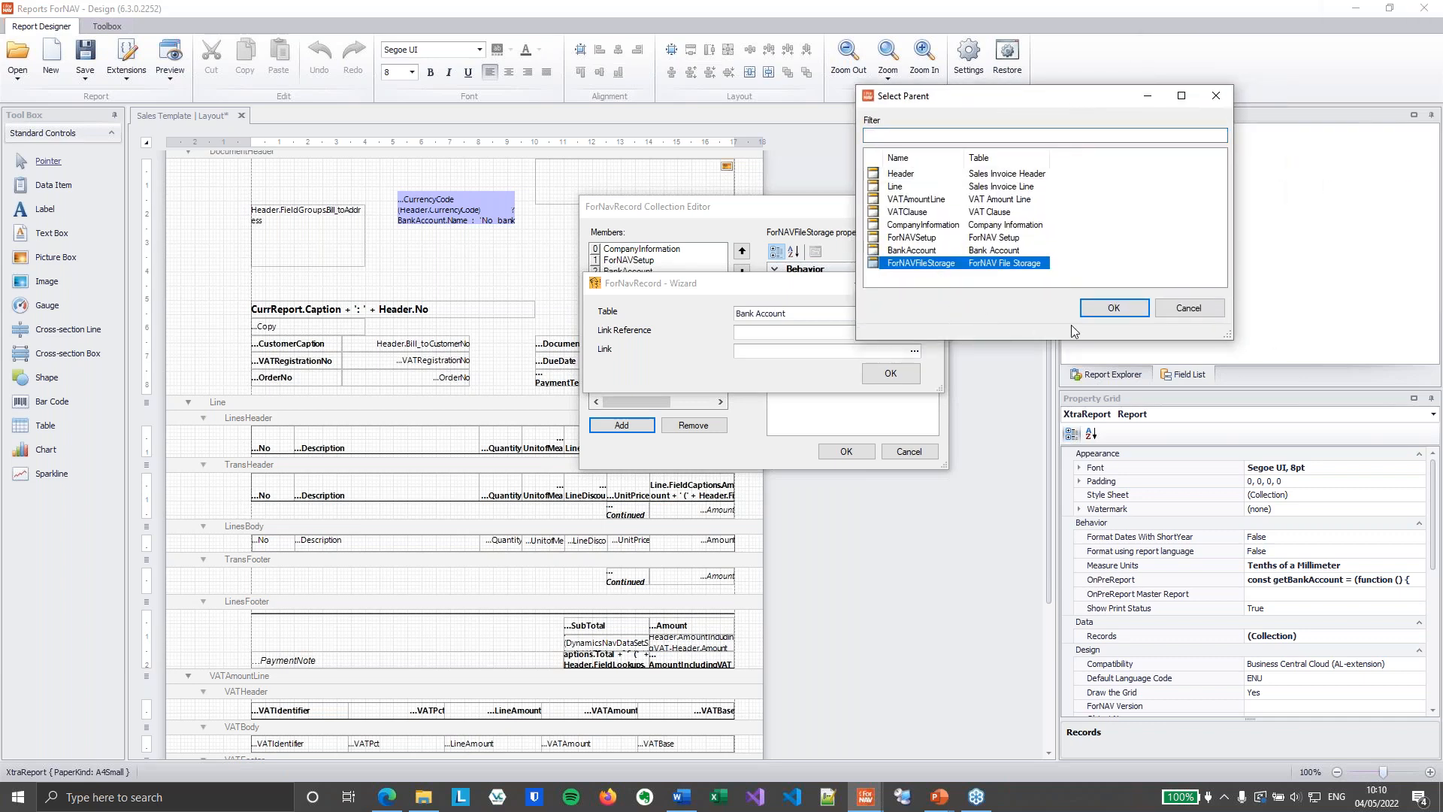
left_click(1113, 308)
Step: Link the Bank Account No. field to the File Storage Description field and finish the record wizard
left_click(849, 351)
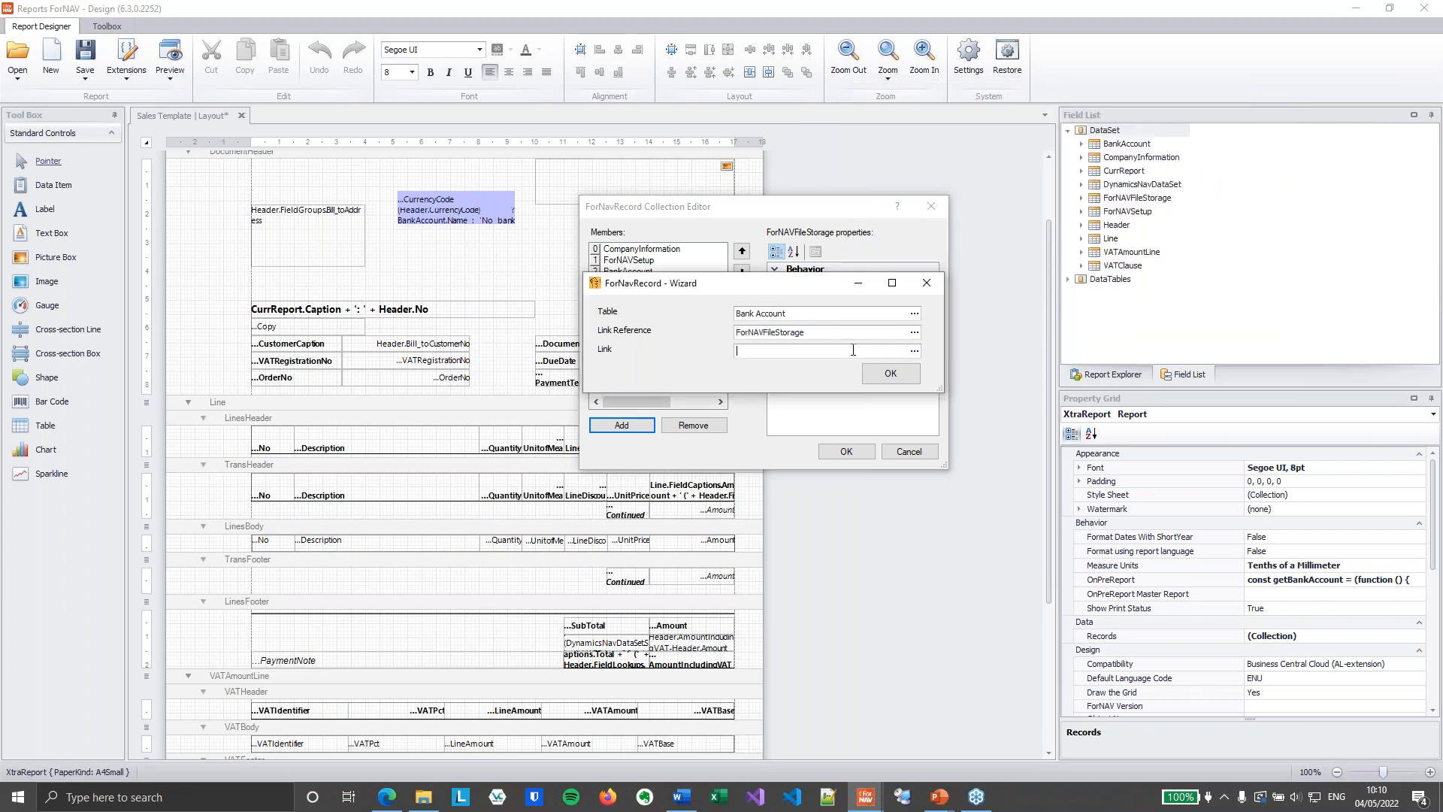
left_click(912, 351)
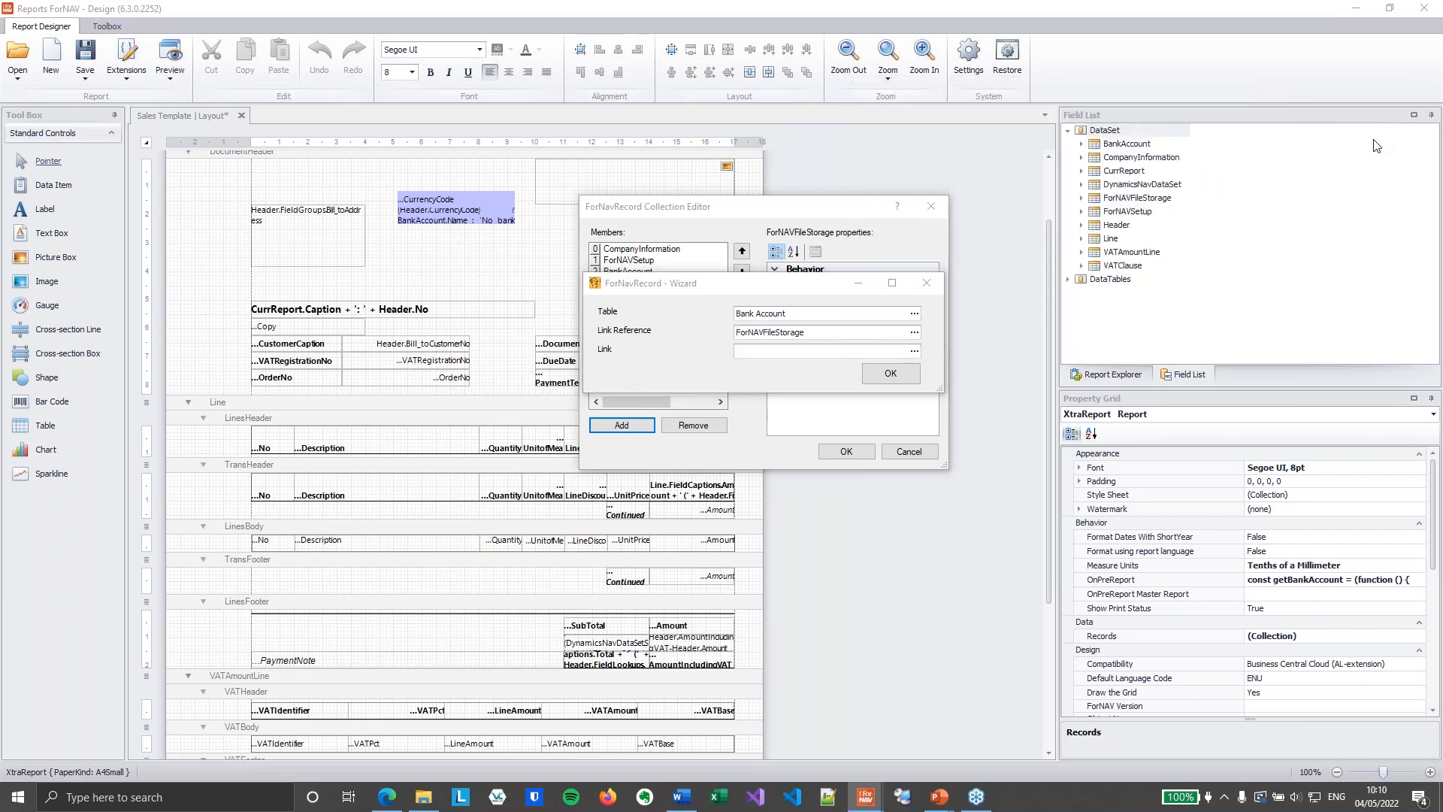
left_click(1099, 144)
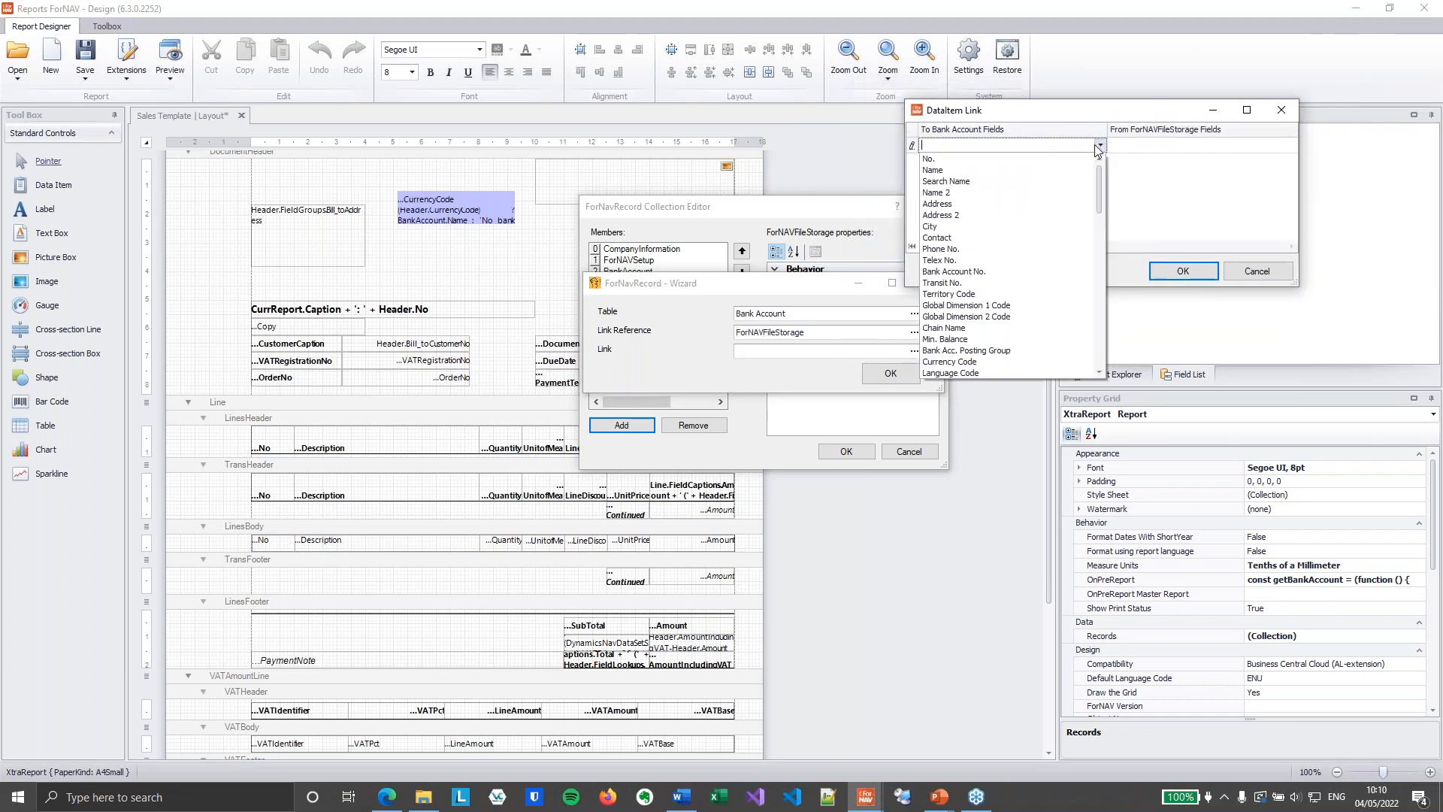
left_click(1058, 158)
left_click(1156, 144)
left_click(1290, 145)
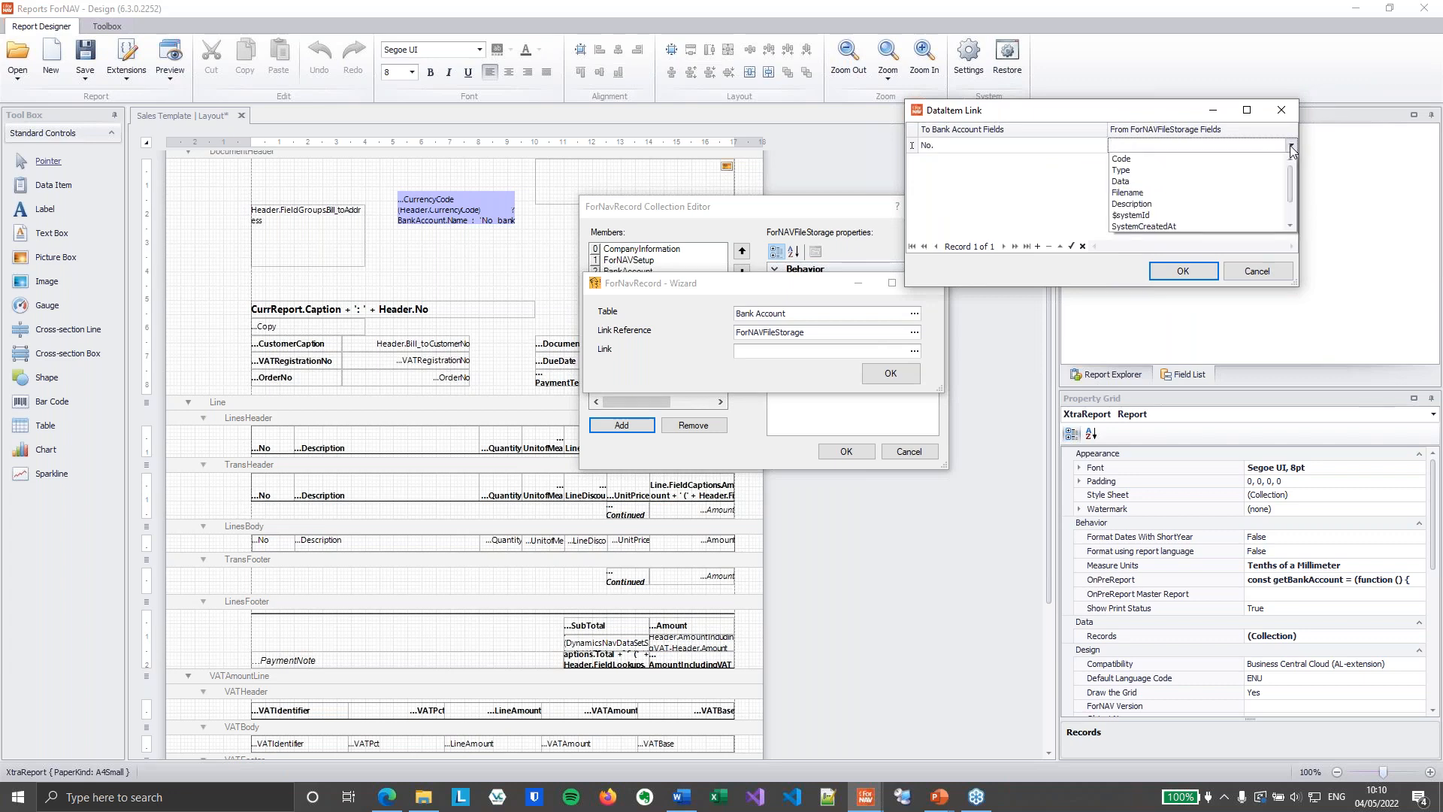
left_click(1202, 204)
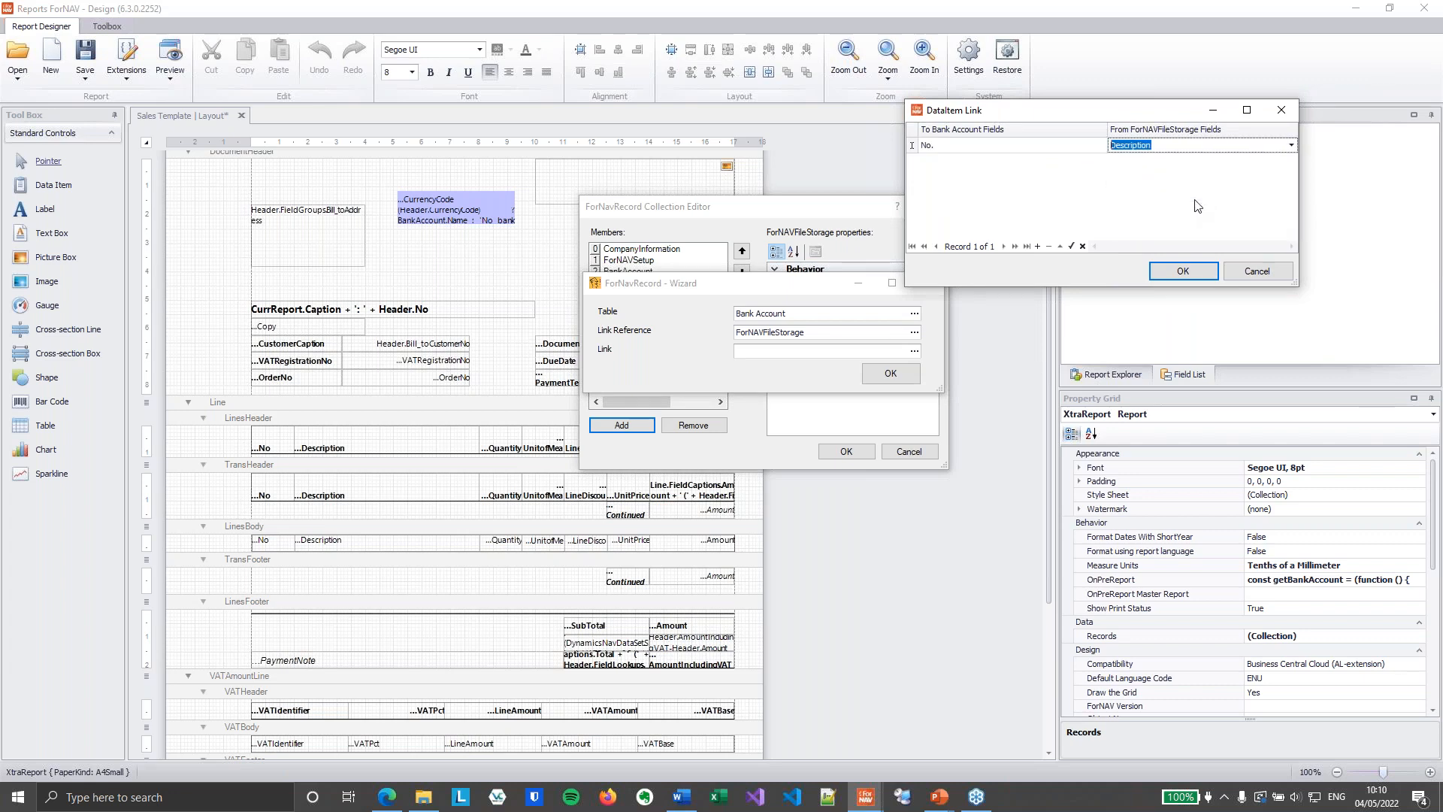
left_click(1183, 273)
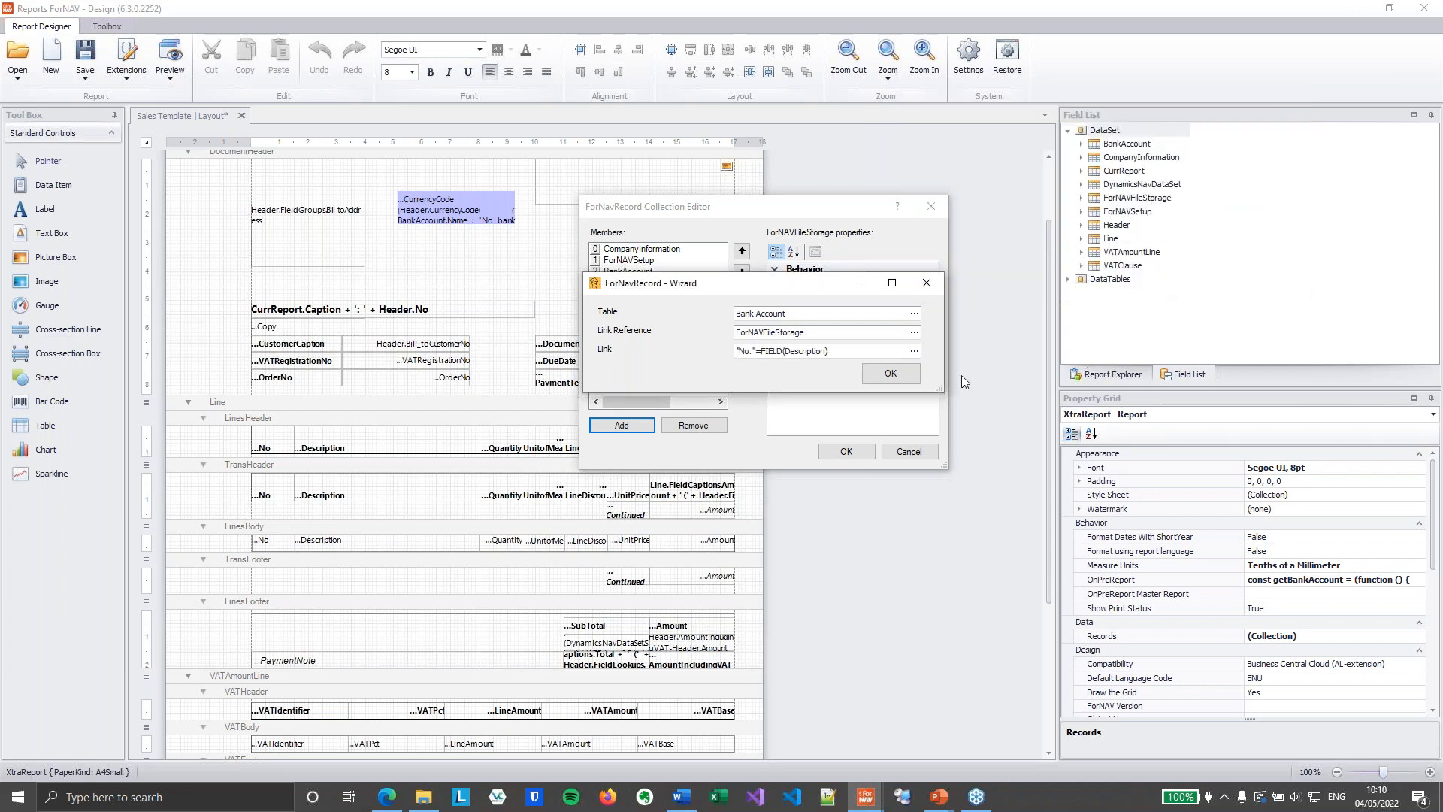
left_click(899, 378)
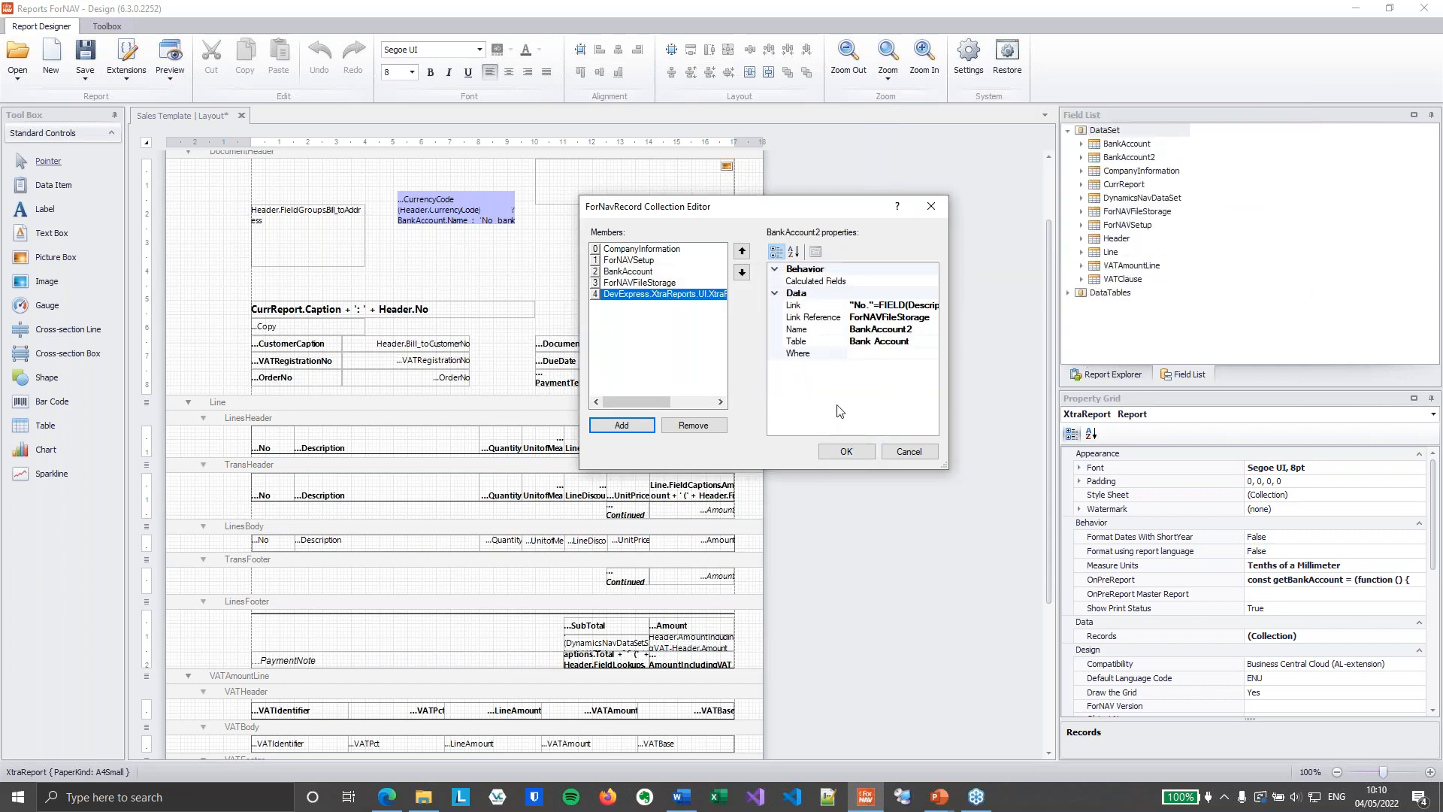
Step: Check the name of the newly added Bank Account record and accept the changed record collection
left_click(923, 334)
left_click_drag(923, 334, 850, 333)
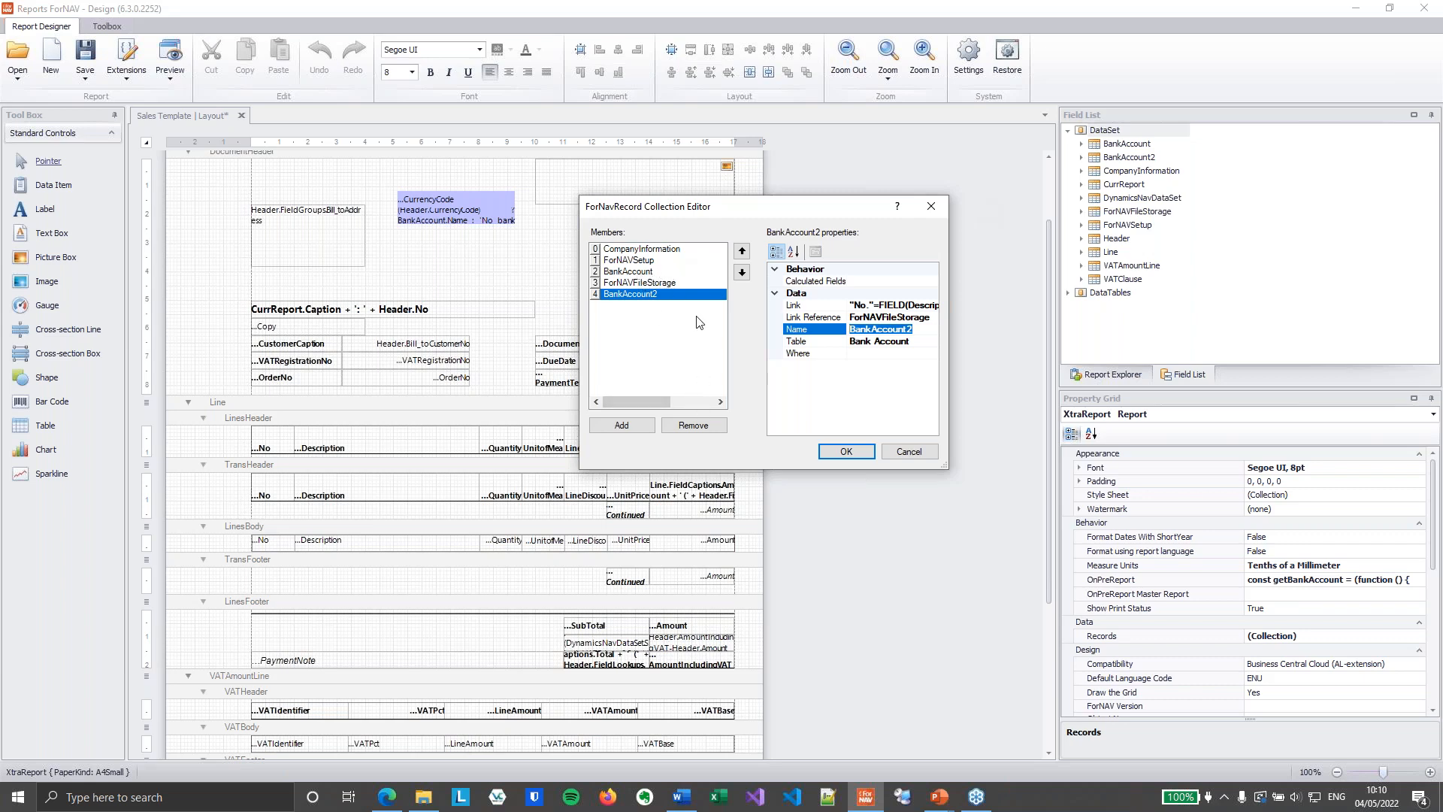
left_click_drag(761, 220, 771, 218)
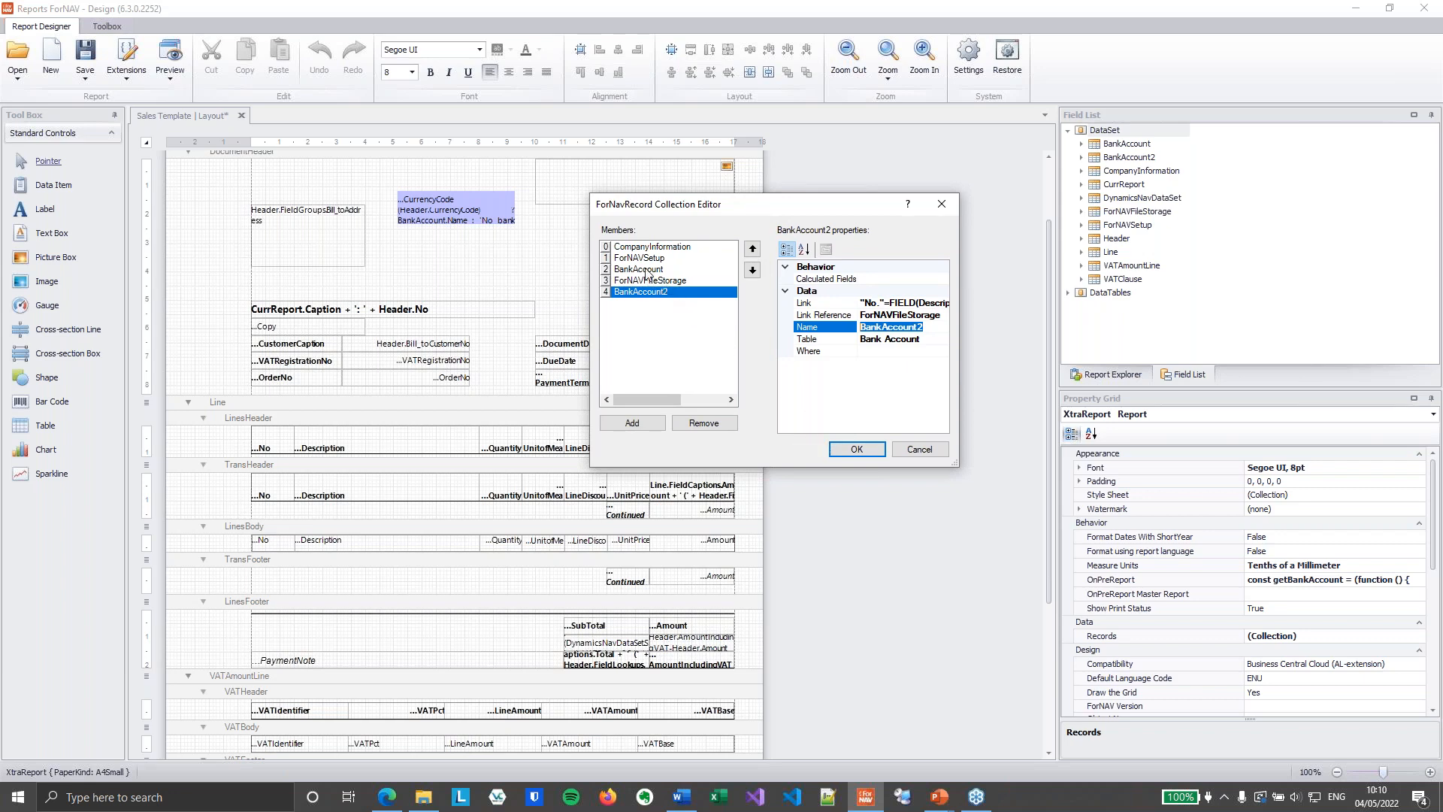
left_click(786, 427)
left_click(857, 449)
Step: Place the BankAccount2 Name field in the DocumentHeader, directly below the blue currency code text box
left_click(1144, 159)
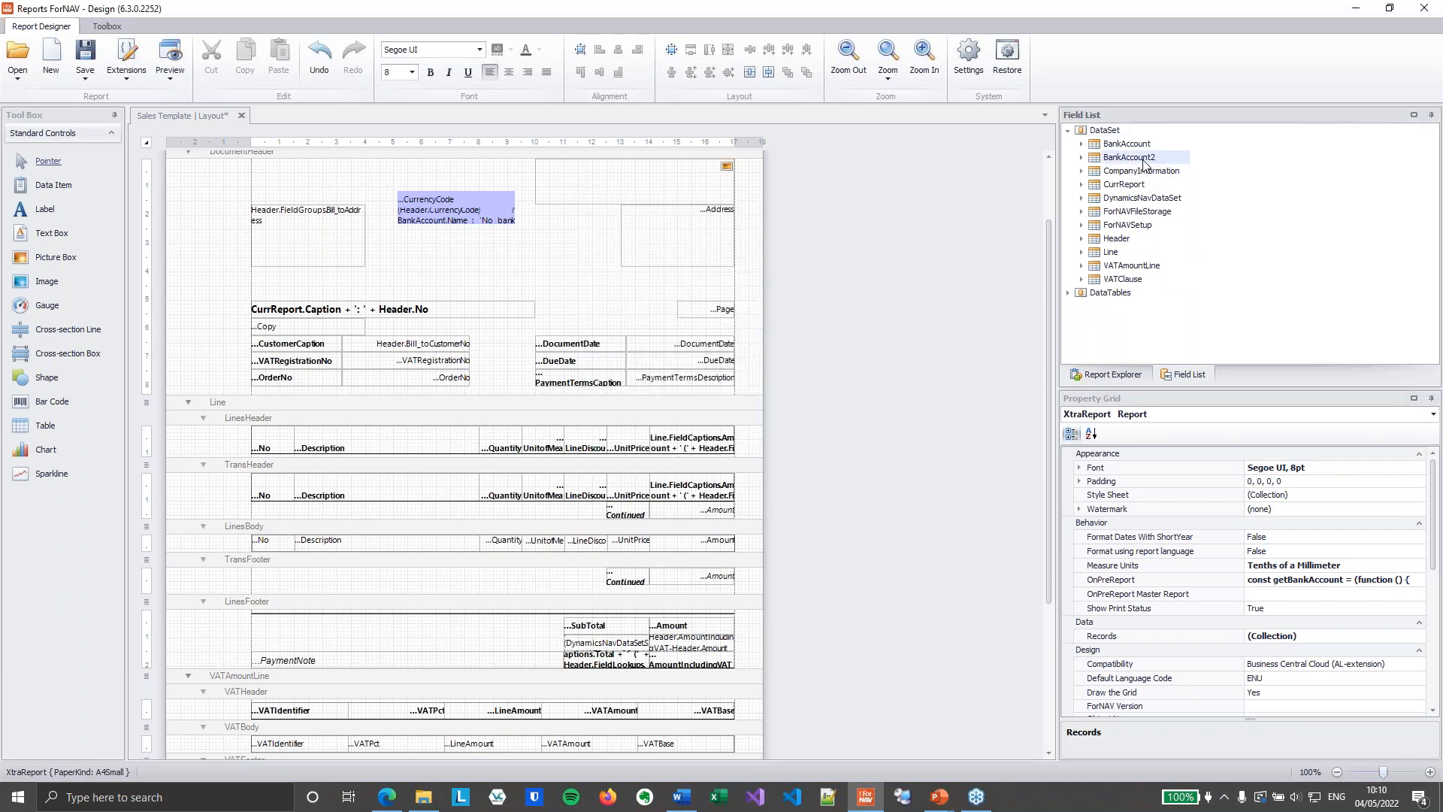
left_click(1083, 158)
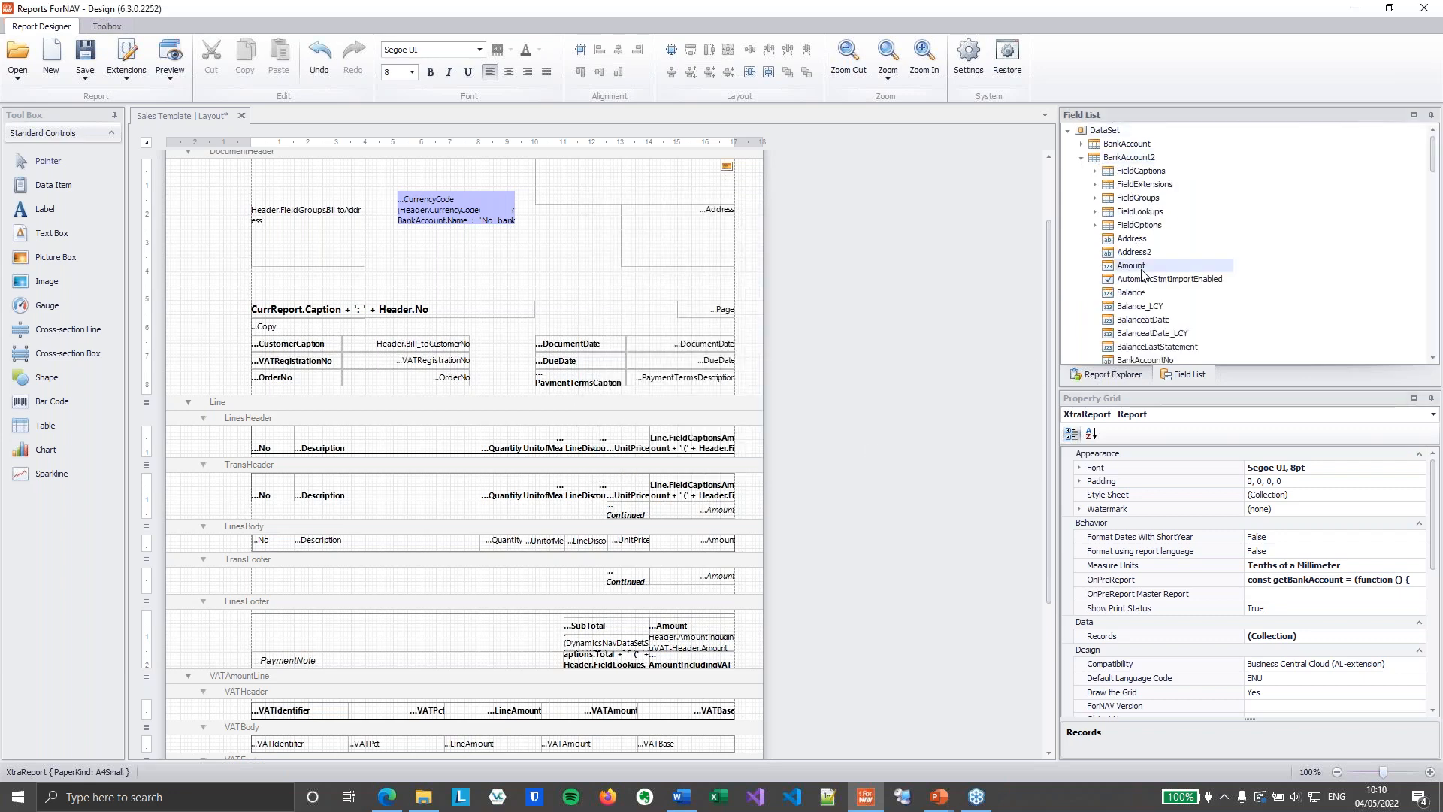
scroll(1143, 272, "down", 10)
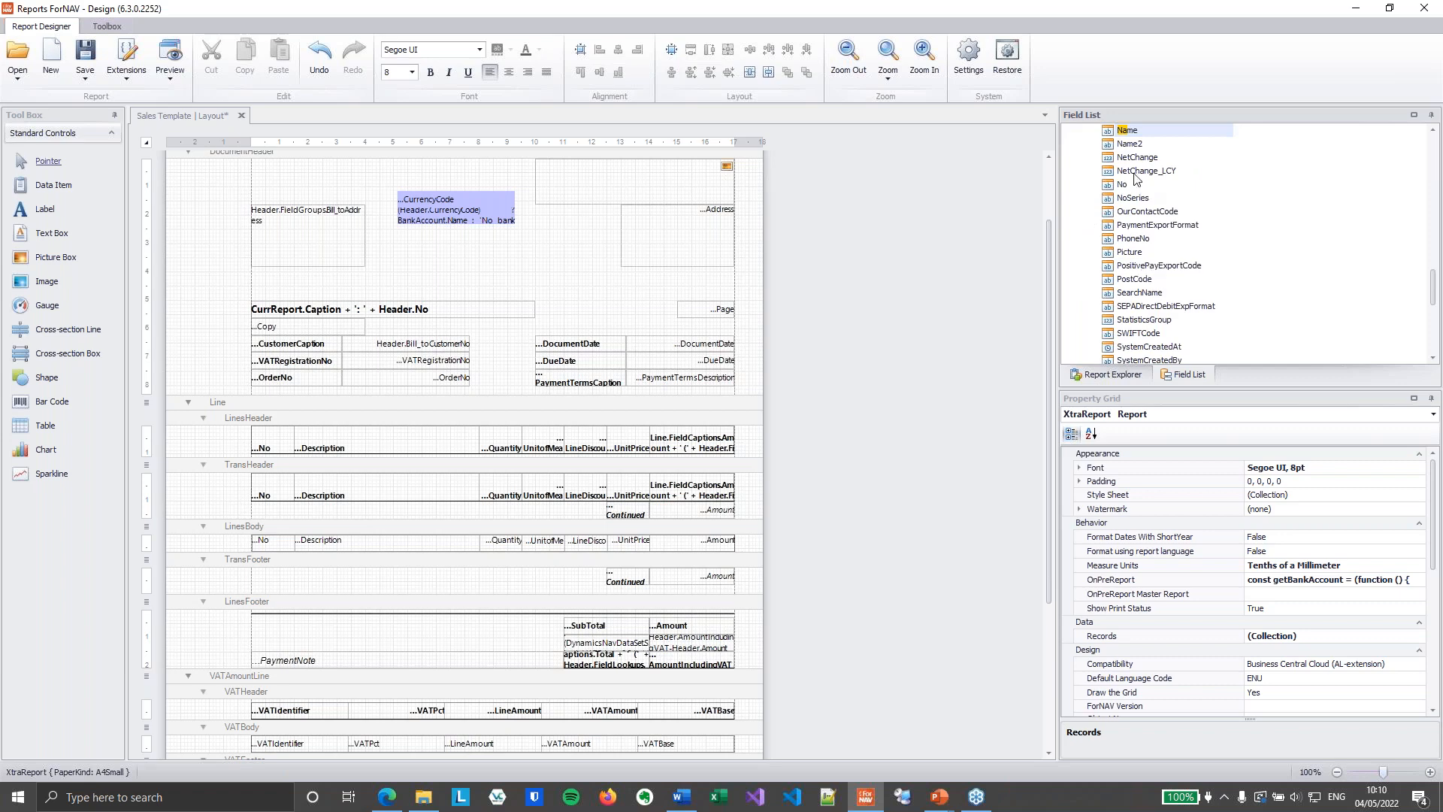
left_click_drag(1135, 134, 520, 250)
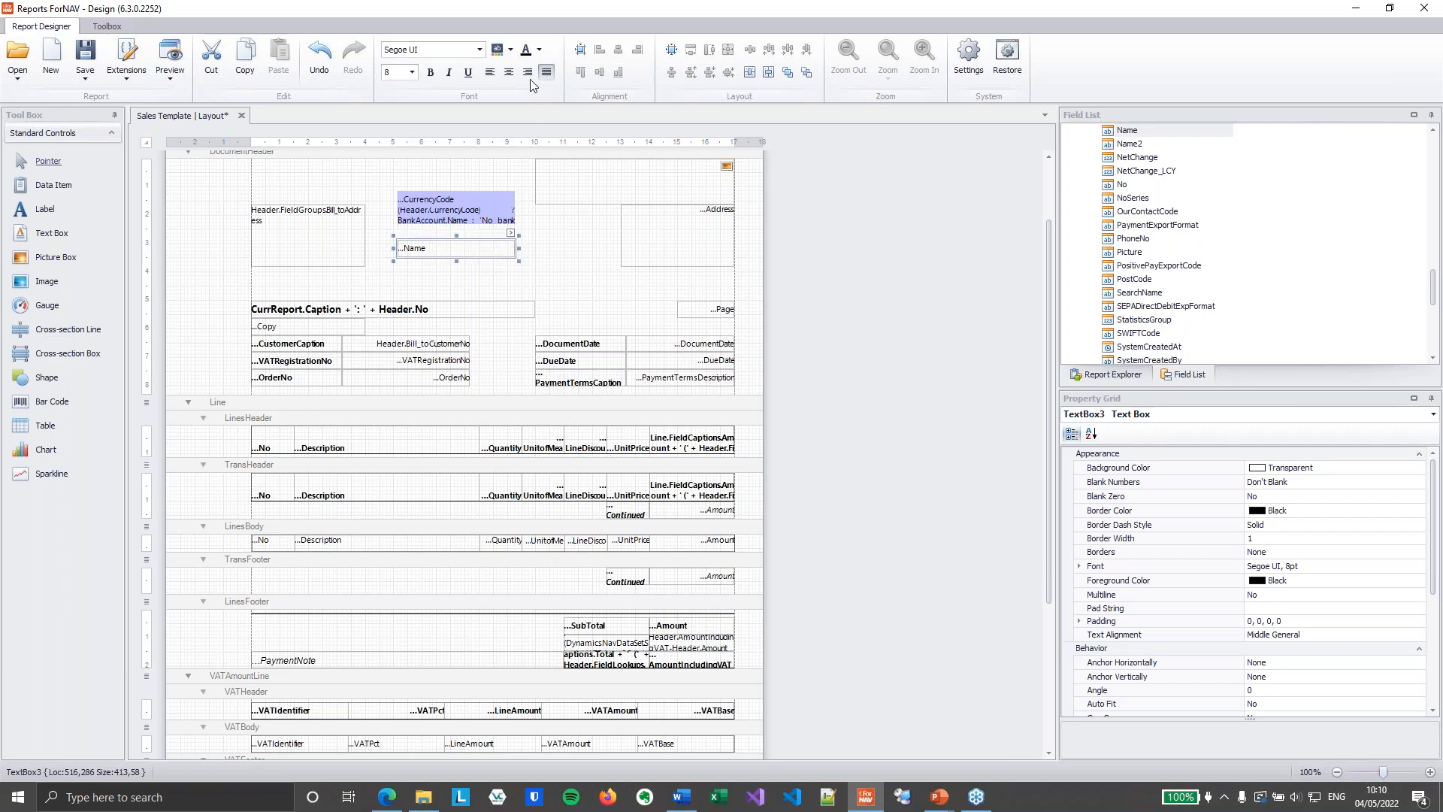
Step: Give the new Name text box an orange background and deselect it
left_click(511, 50)
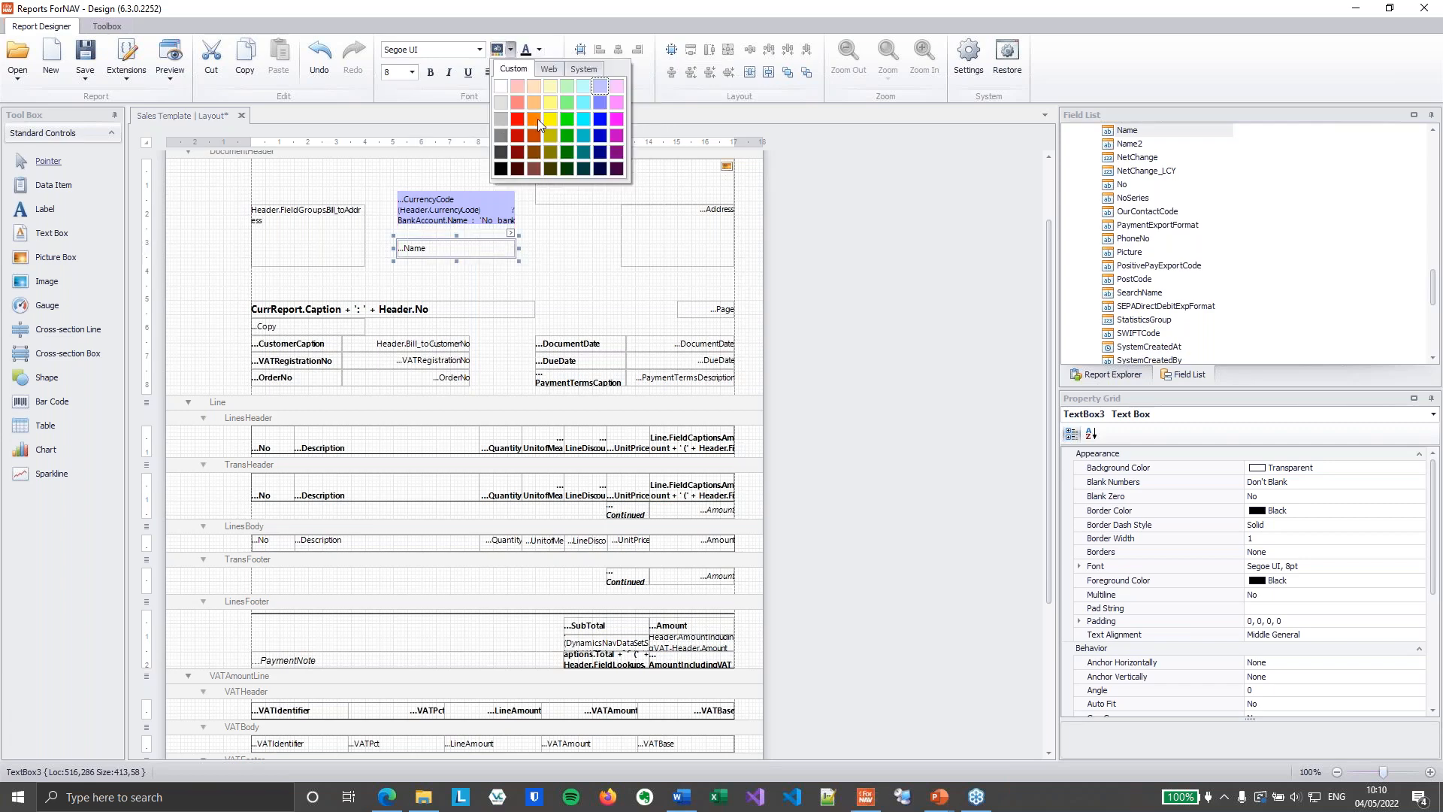
left_click(535, 119)
left_click(526, 291)
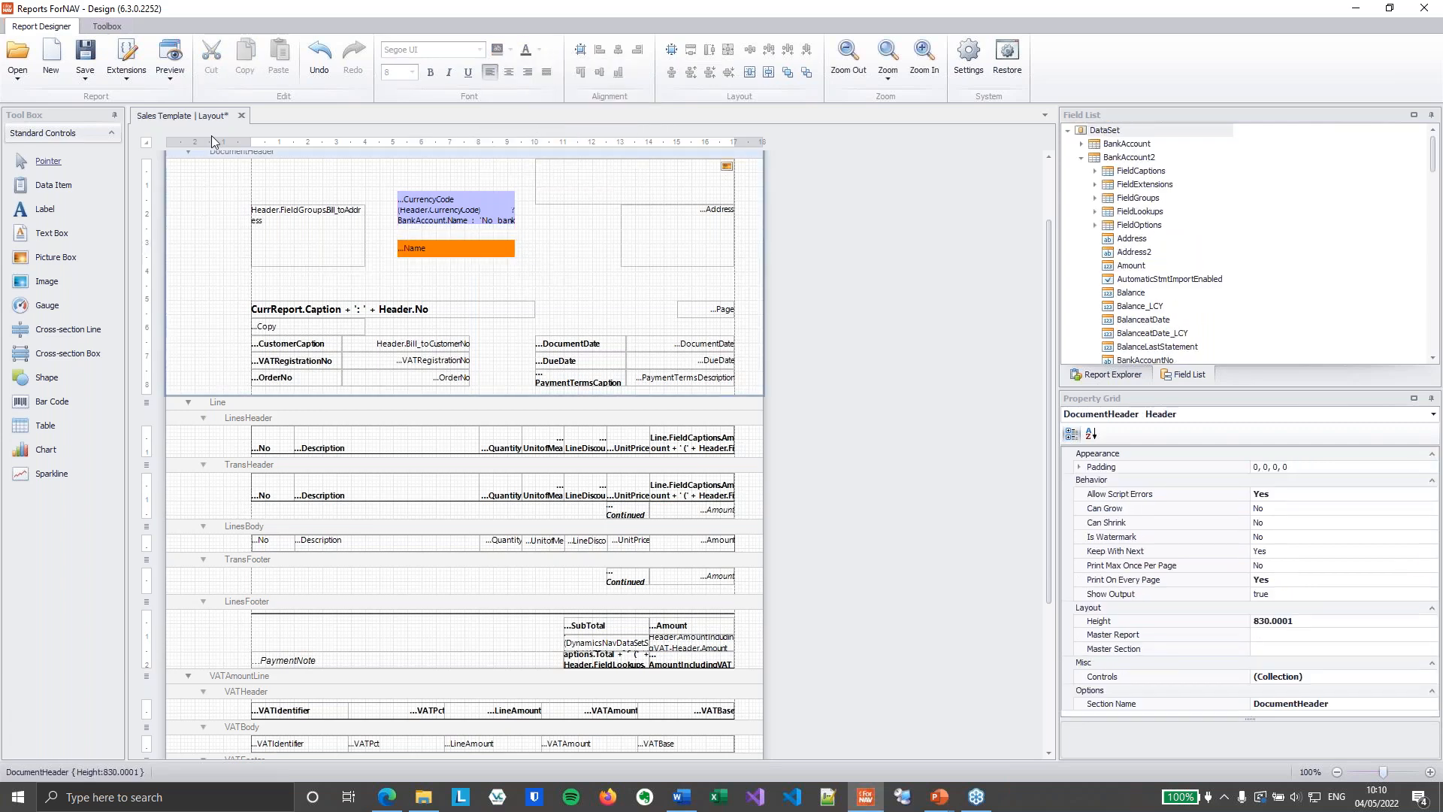
Step: Save the layout, preview the Sales Template for invoice 103032 fitted to page width, and close the preview
left_click(85, 78)
left_click(127, 123)
left_click(177, 70)
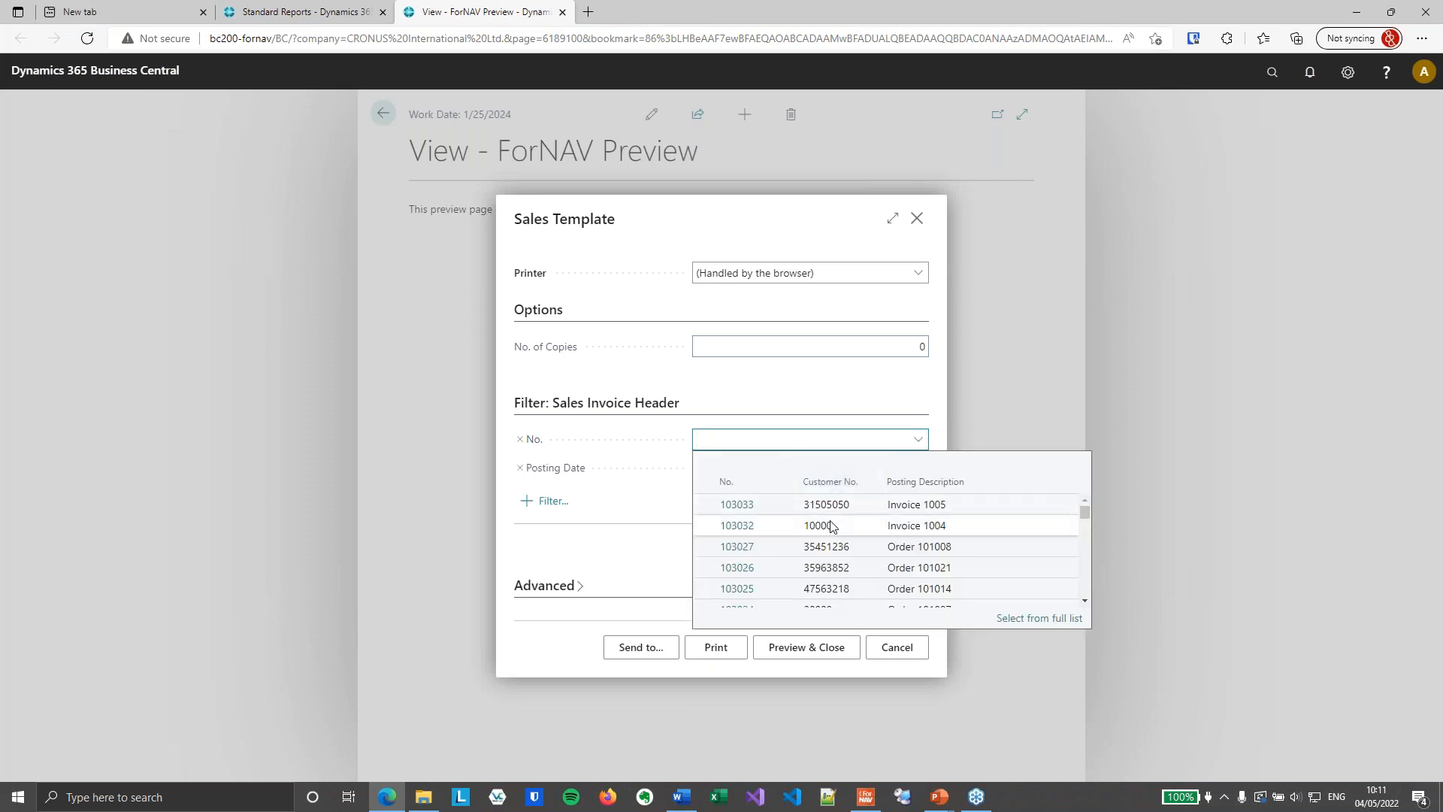
left_click(857, 530)
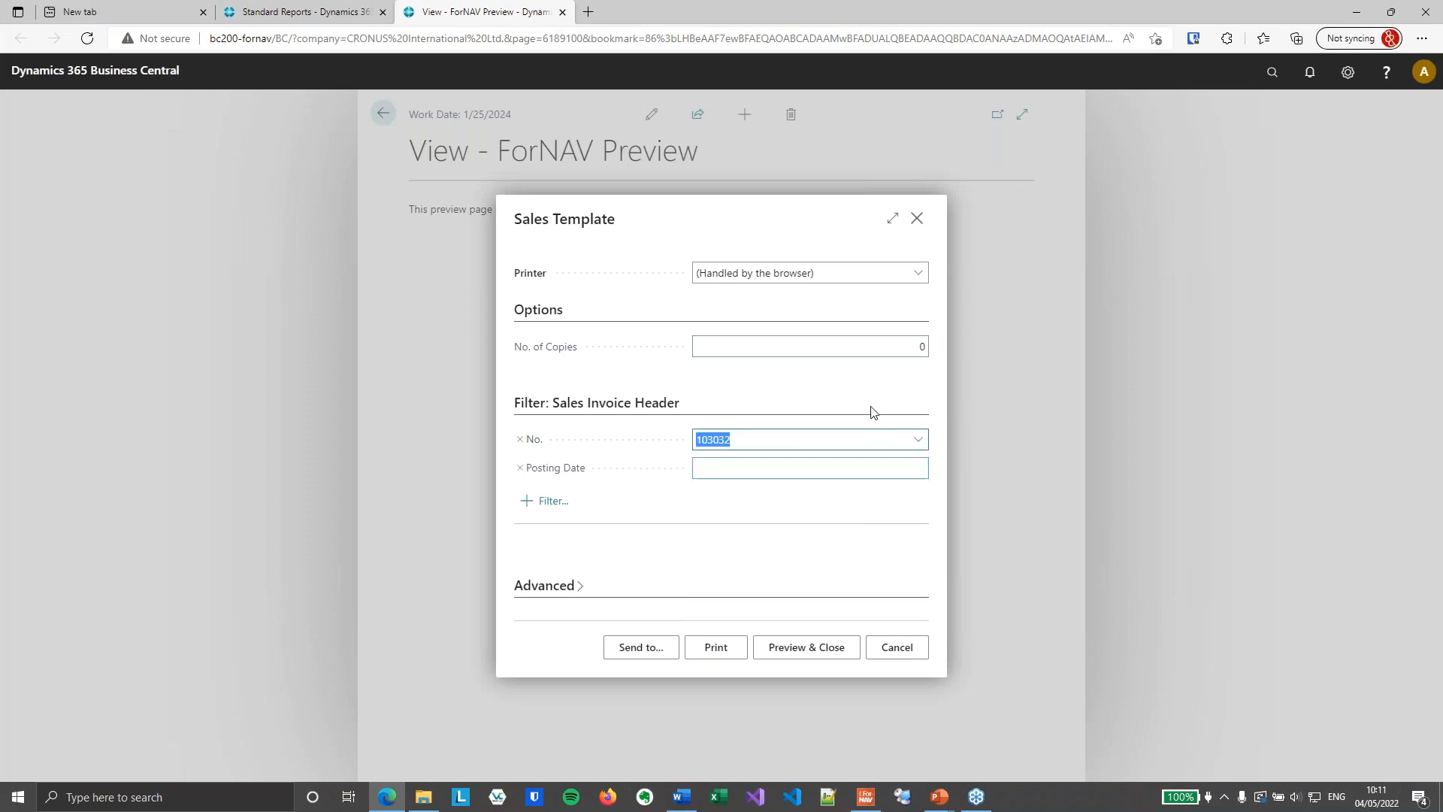
left_click(807, 648)
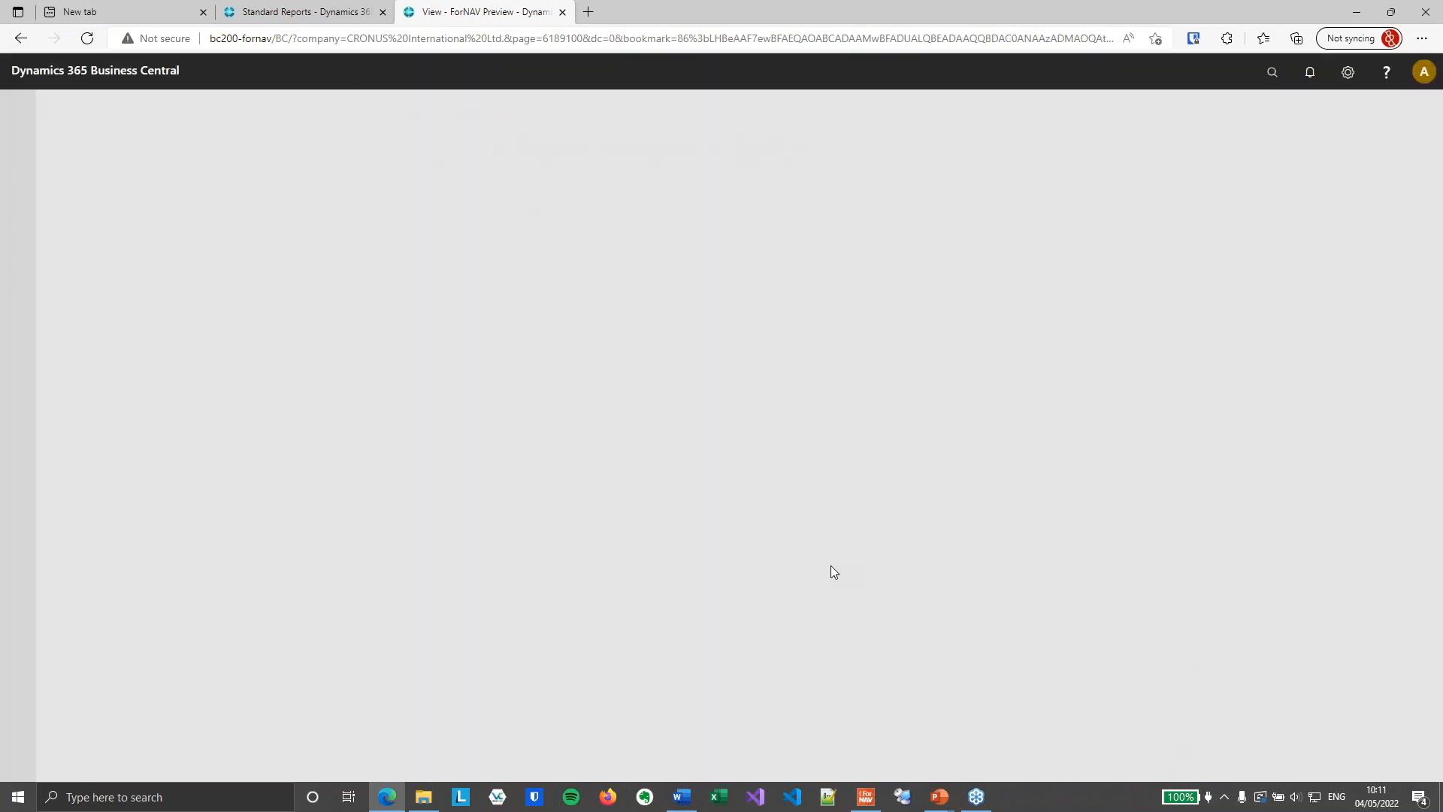
left_click(732, 724)
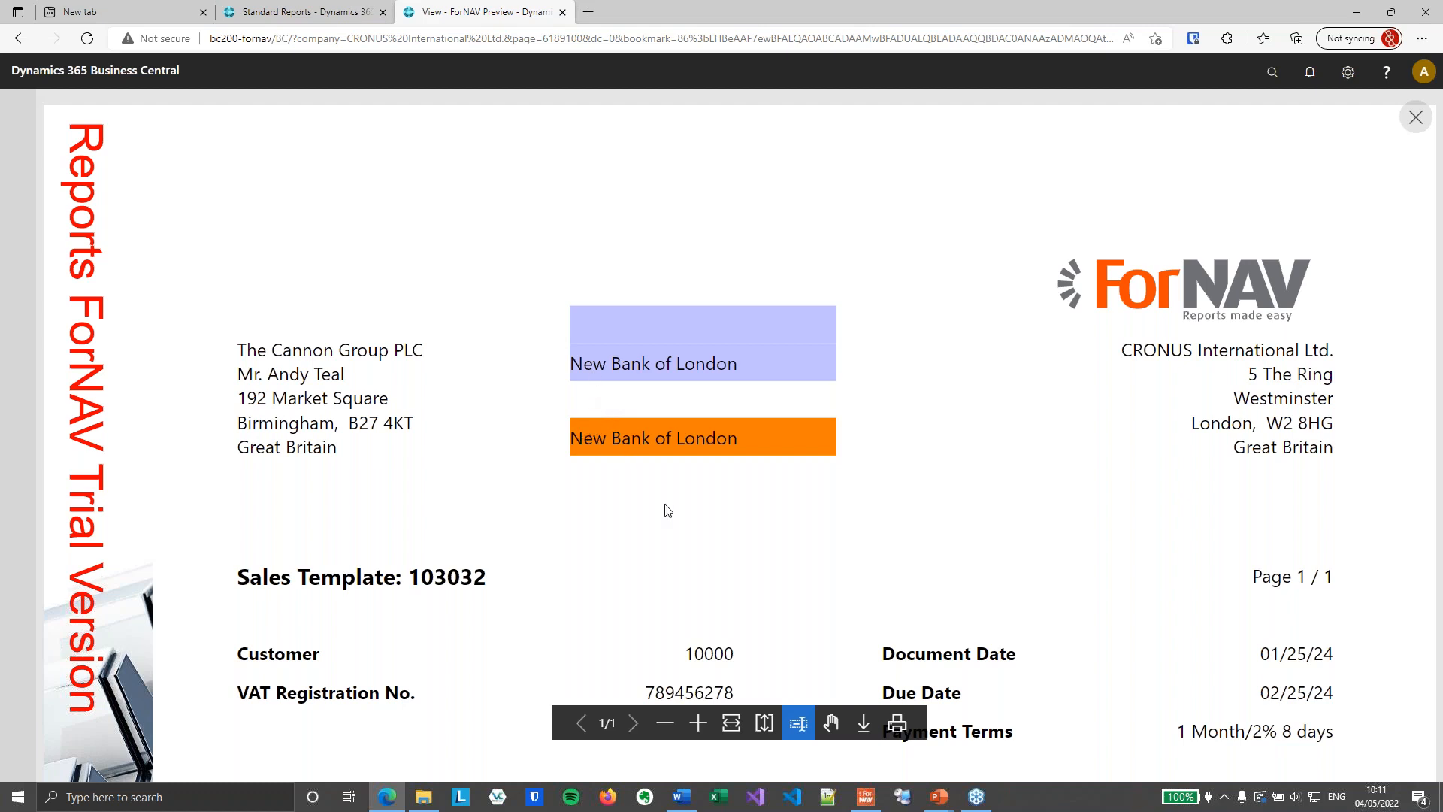
key("ctrl+w")
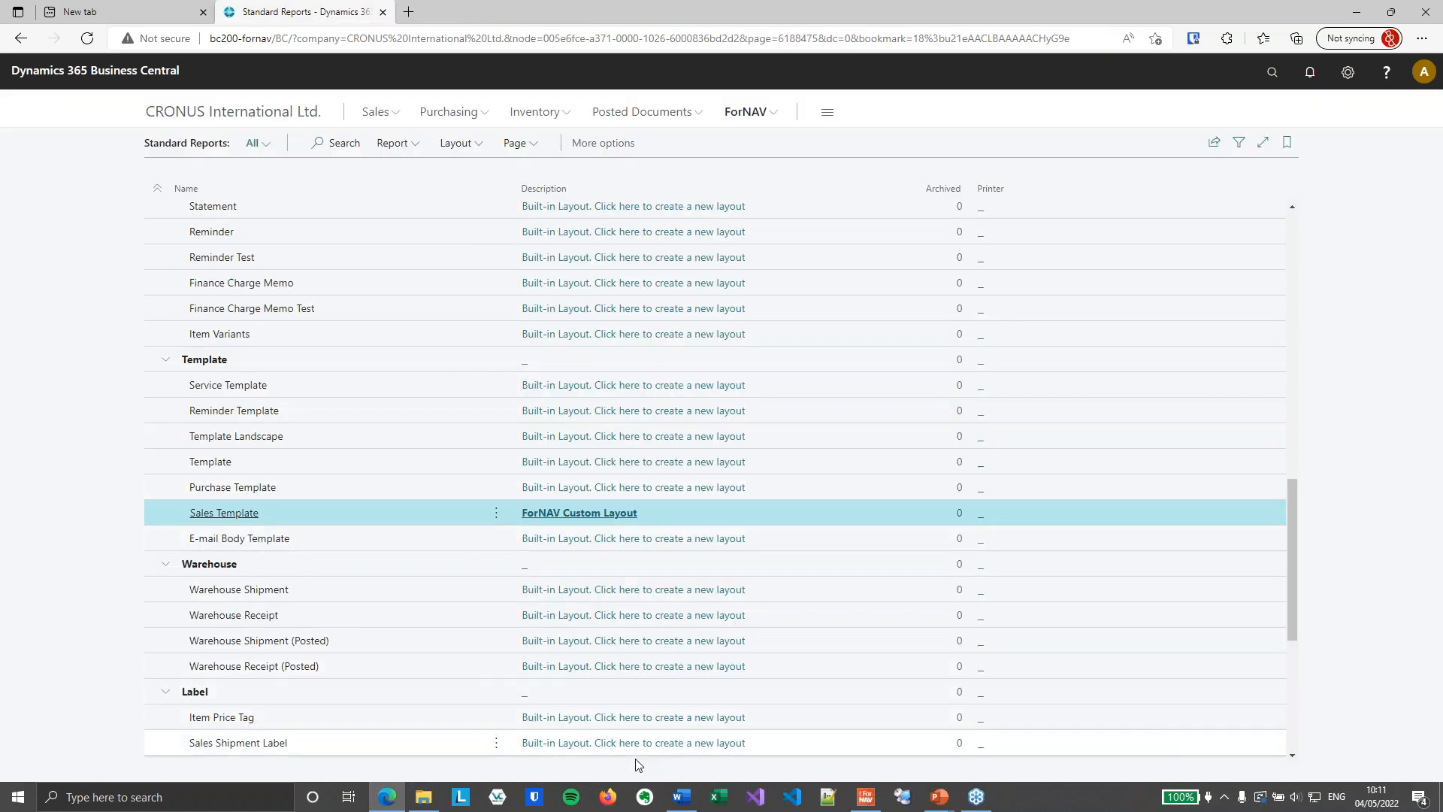
Step: Preview the Sales Template from the ForNAV designer for invoice 103033, check the bank names at page width, and close it
left_click(872, 799)
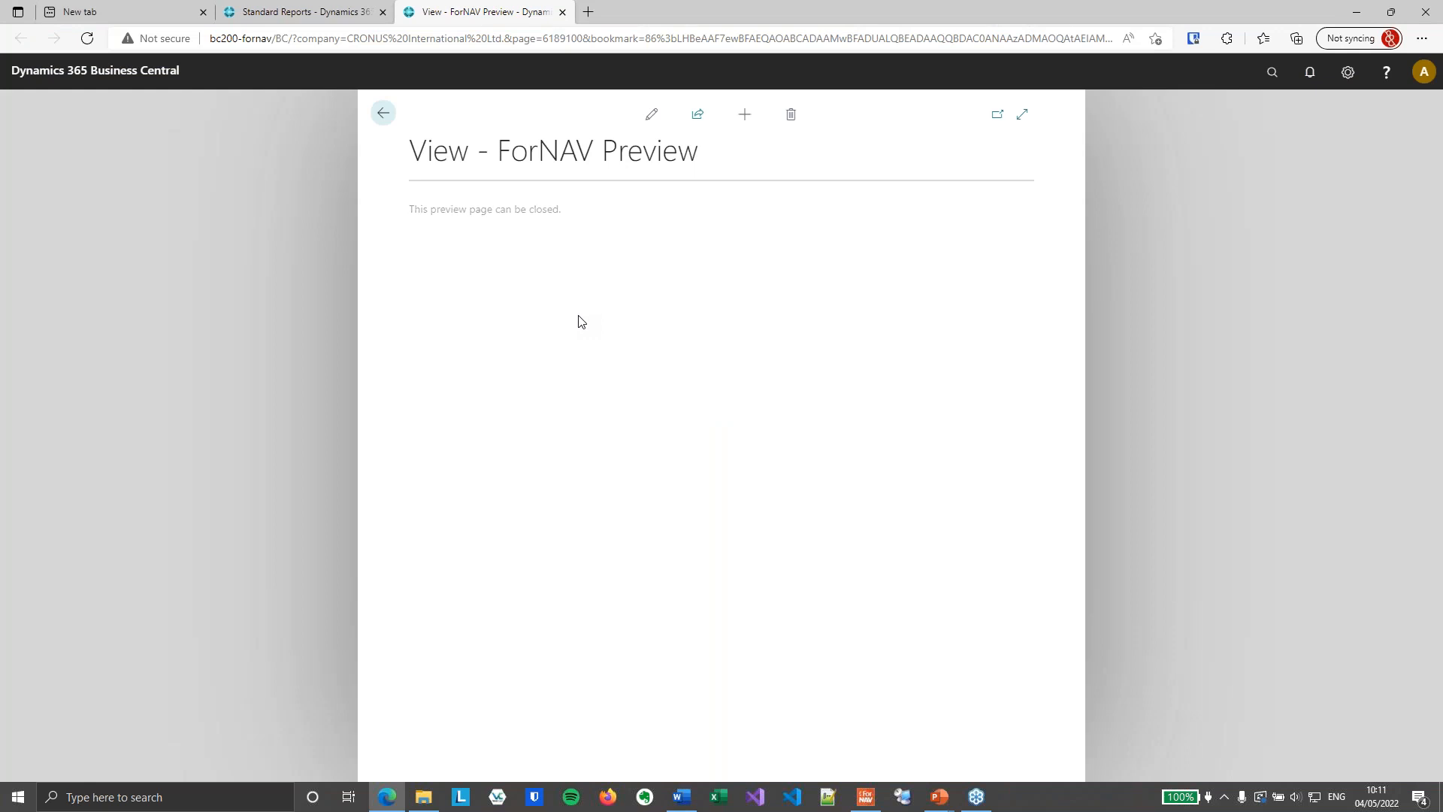
left_click(916, 441)
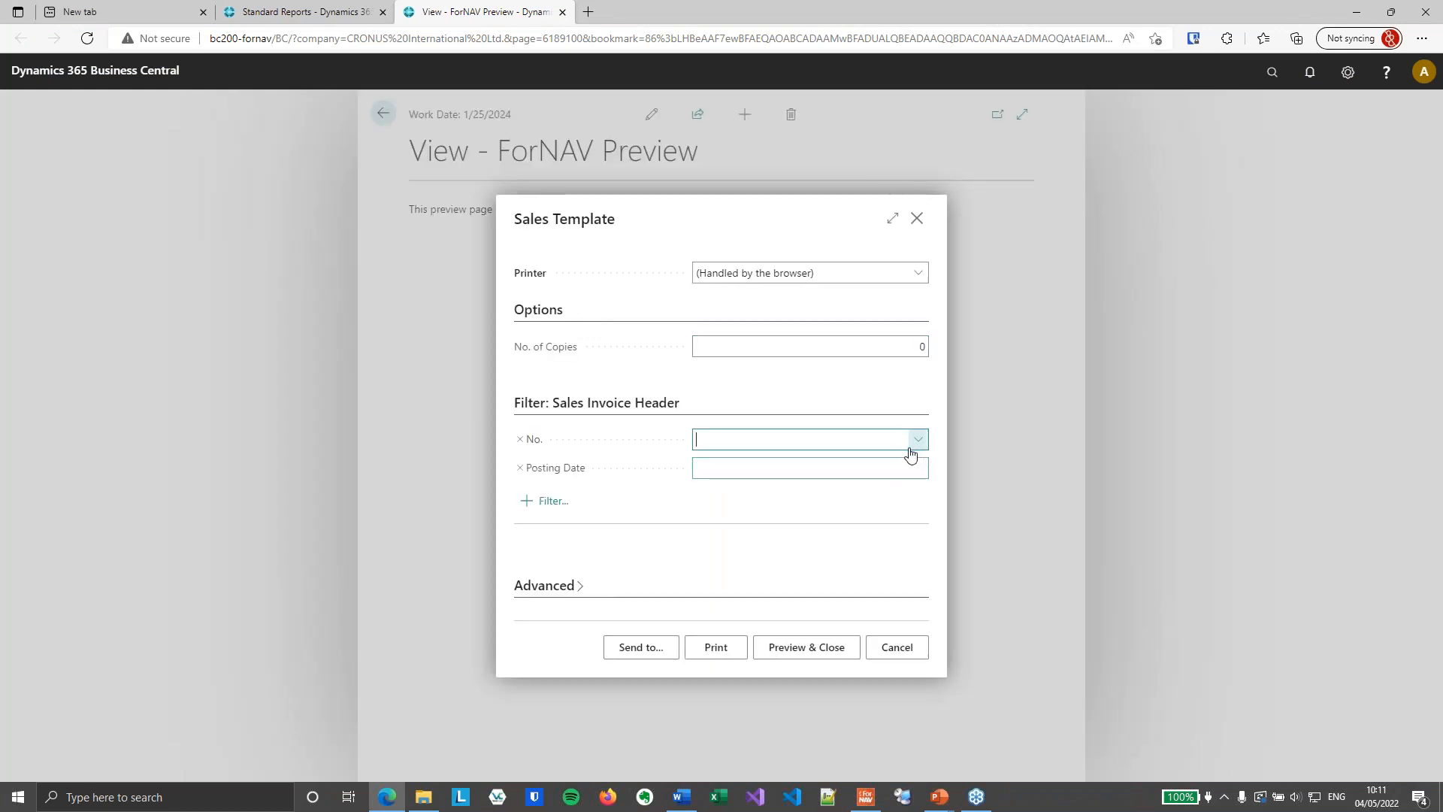
left_click(862, 506)
left_click(790, 660)
left_click(798, 651)
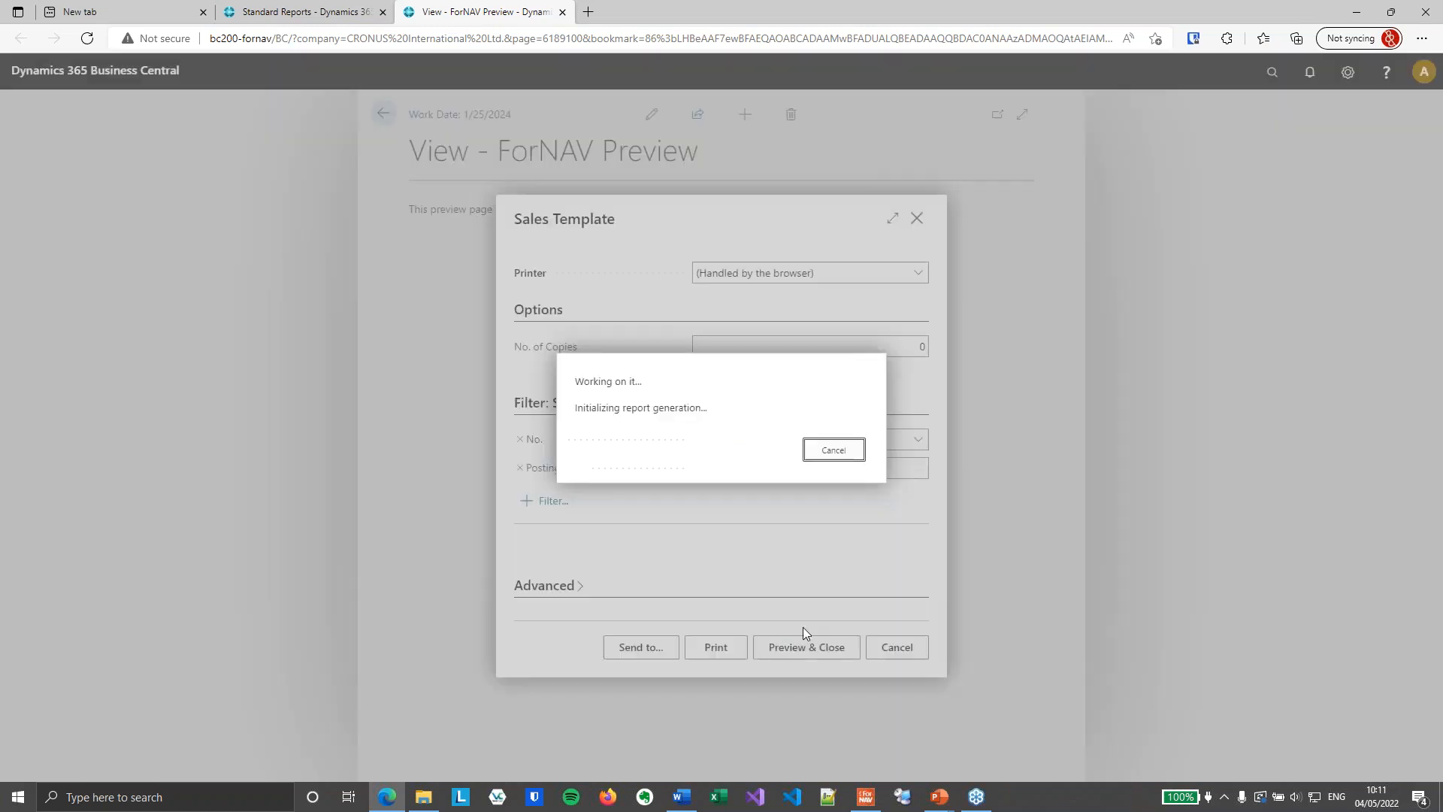
left_click(731, 723)
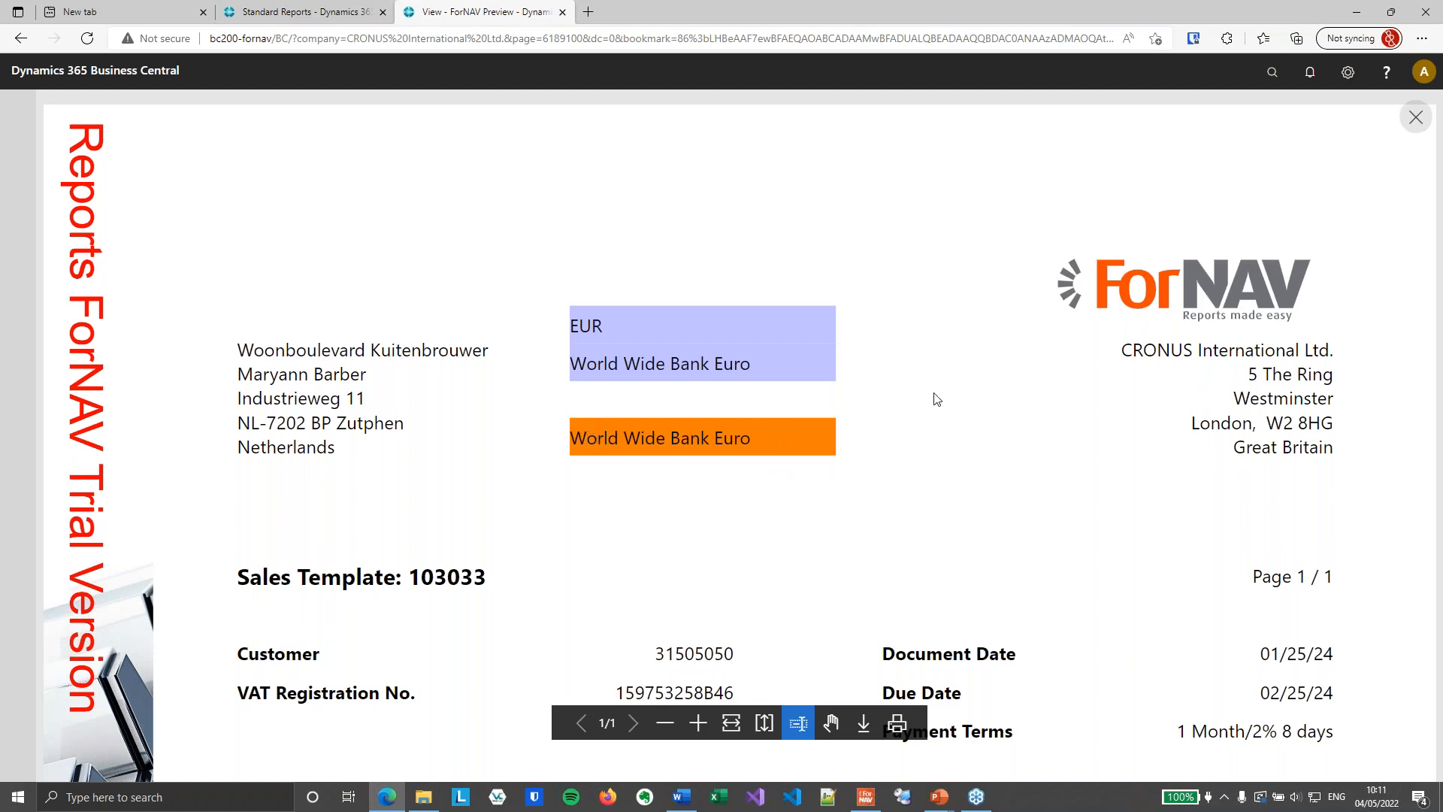
key("ctrl+w")
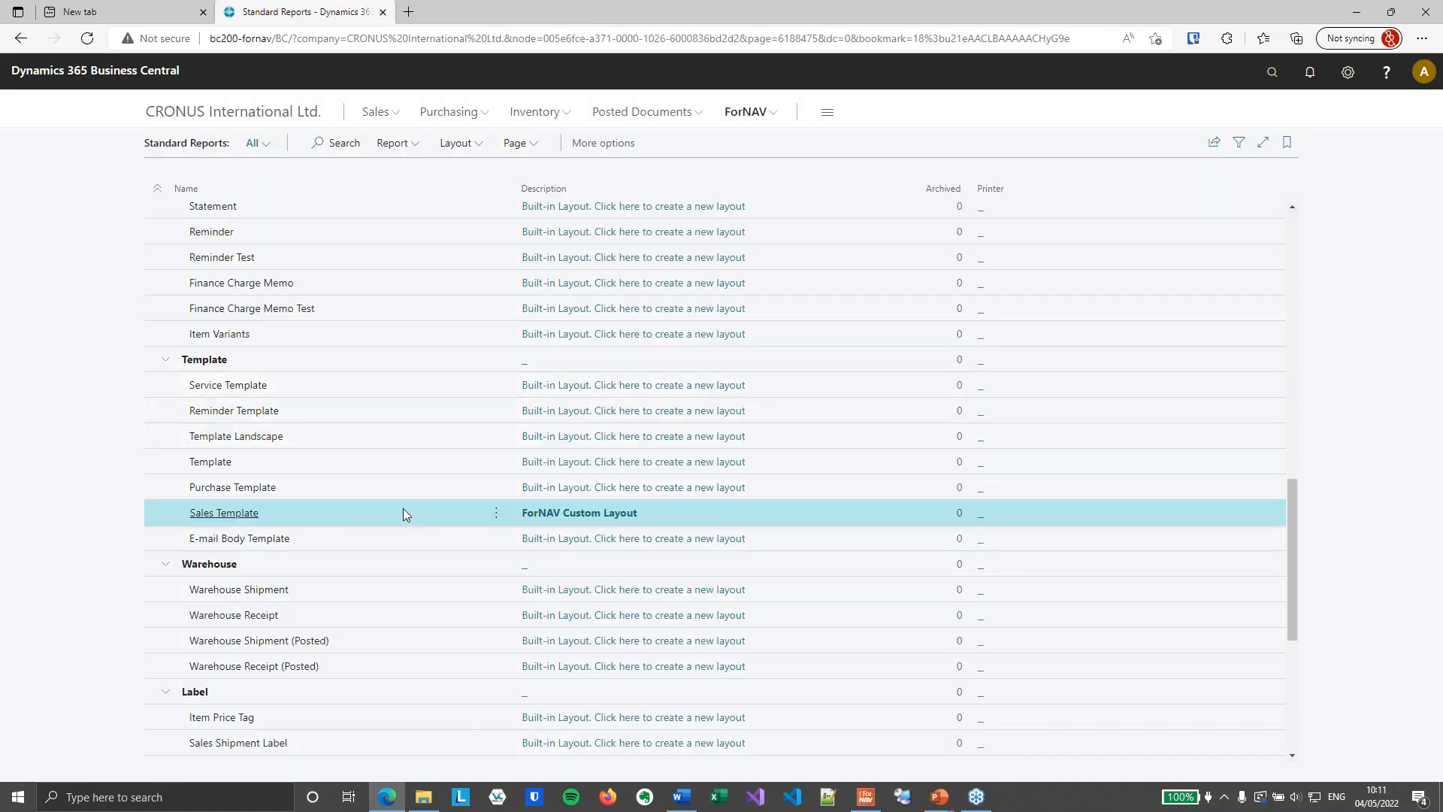
Step: Run the standard Sales Invoice report with the number filter 103032.. and show its preview at page width
scroll(467, 497, "up", 3)
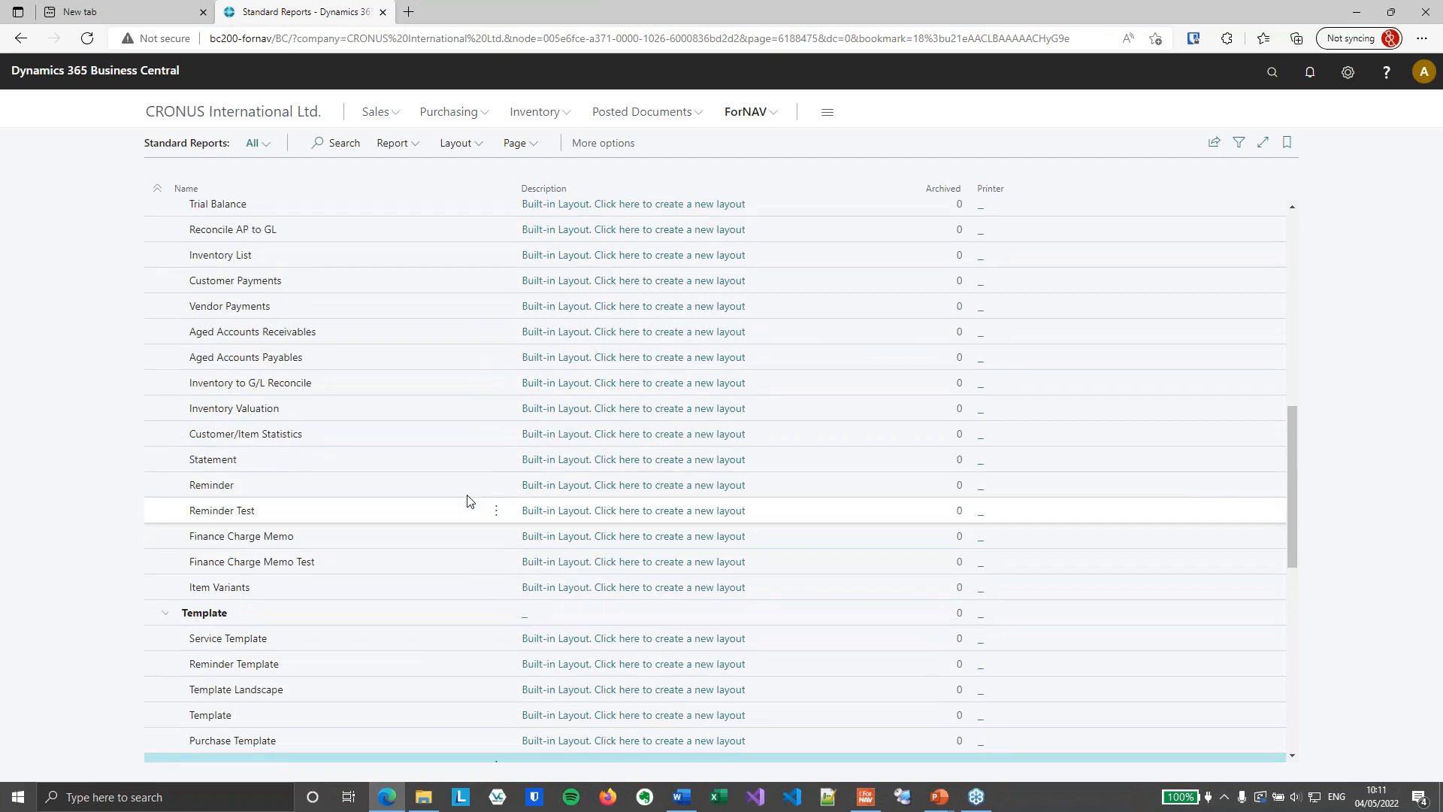
scroll(467, 500, "up", 8)
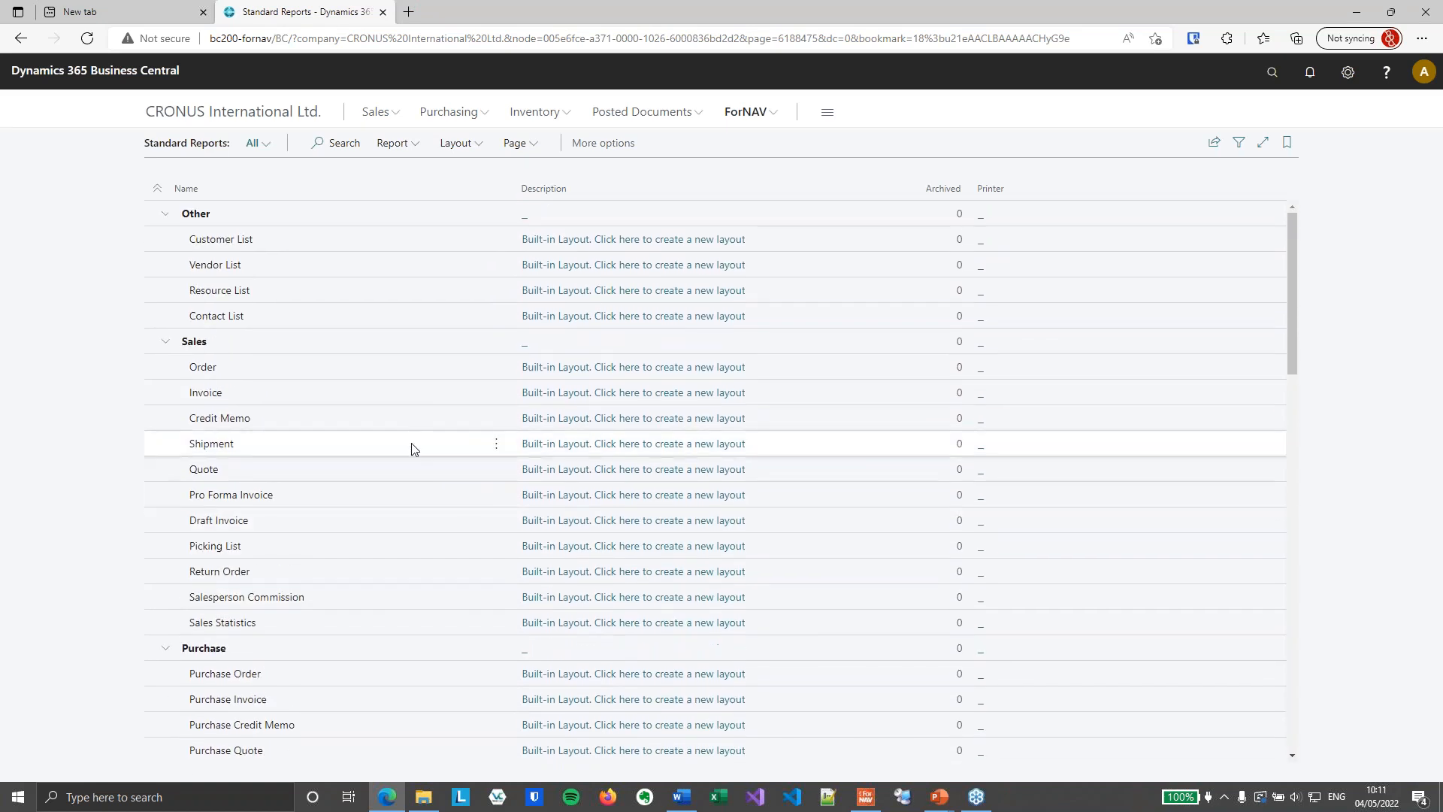
left_click(387, 395)
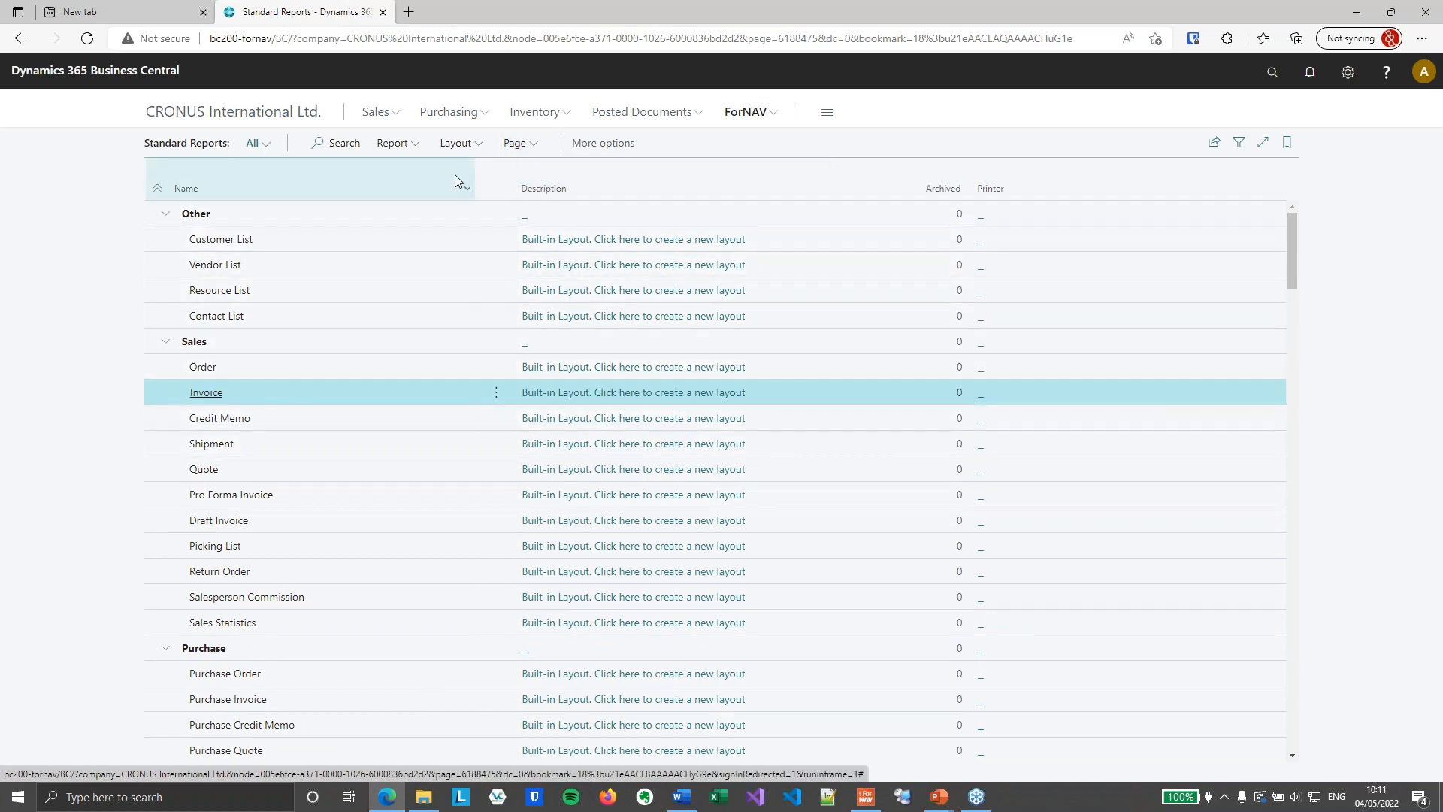
left_click(403, 143)
left_click(421, 171)
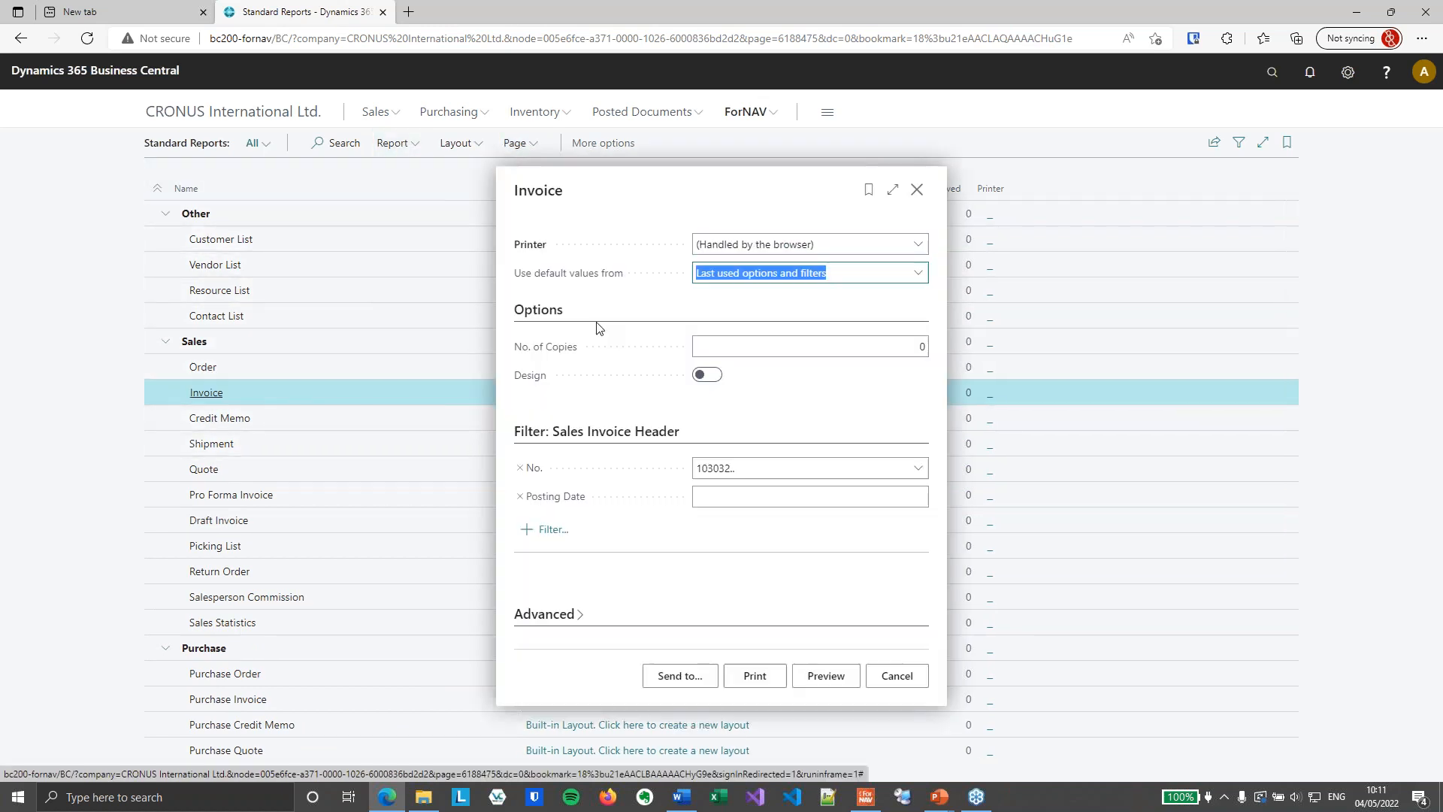
left_click(796, 470)
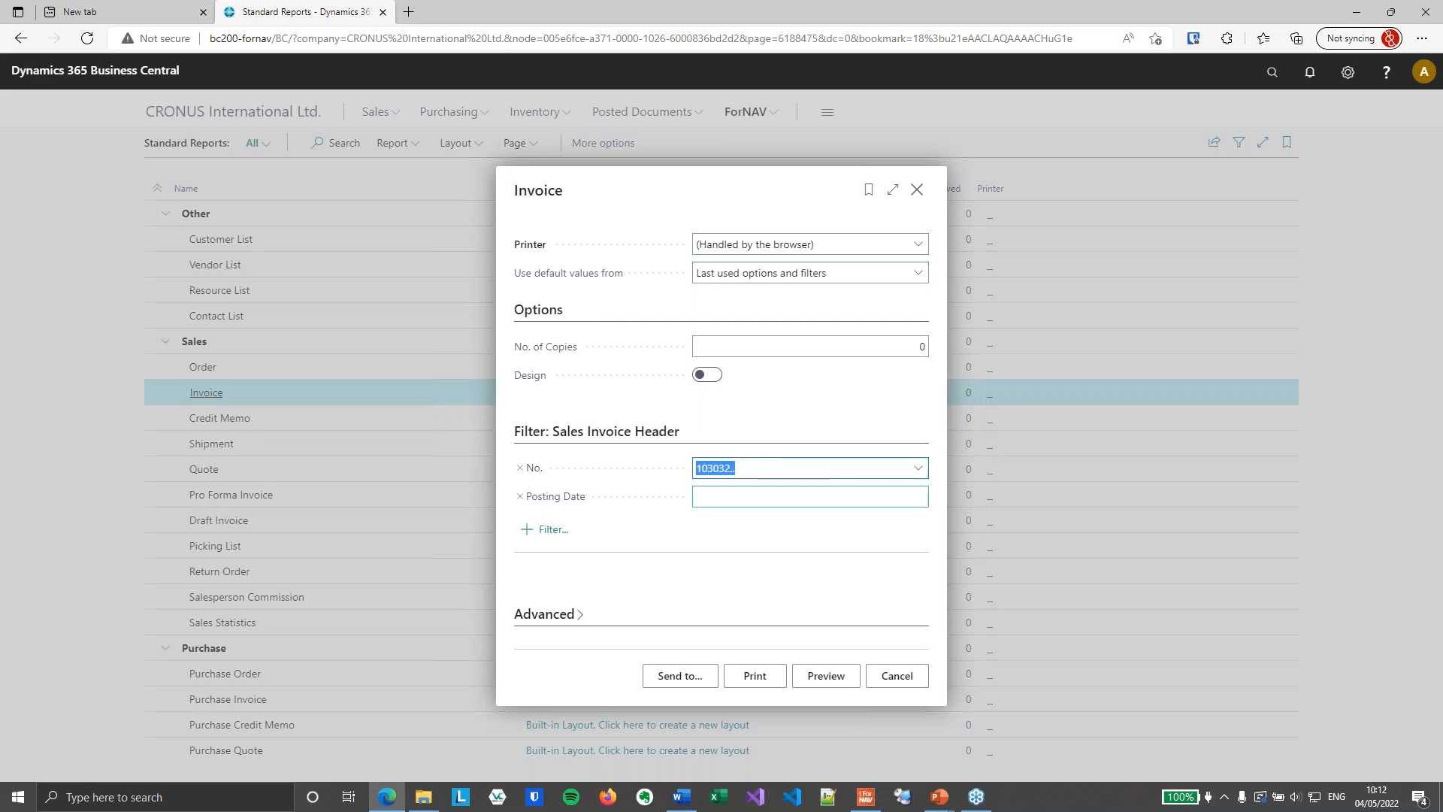
left_click(831, 677)
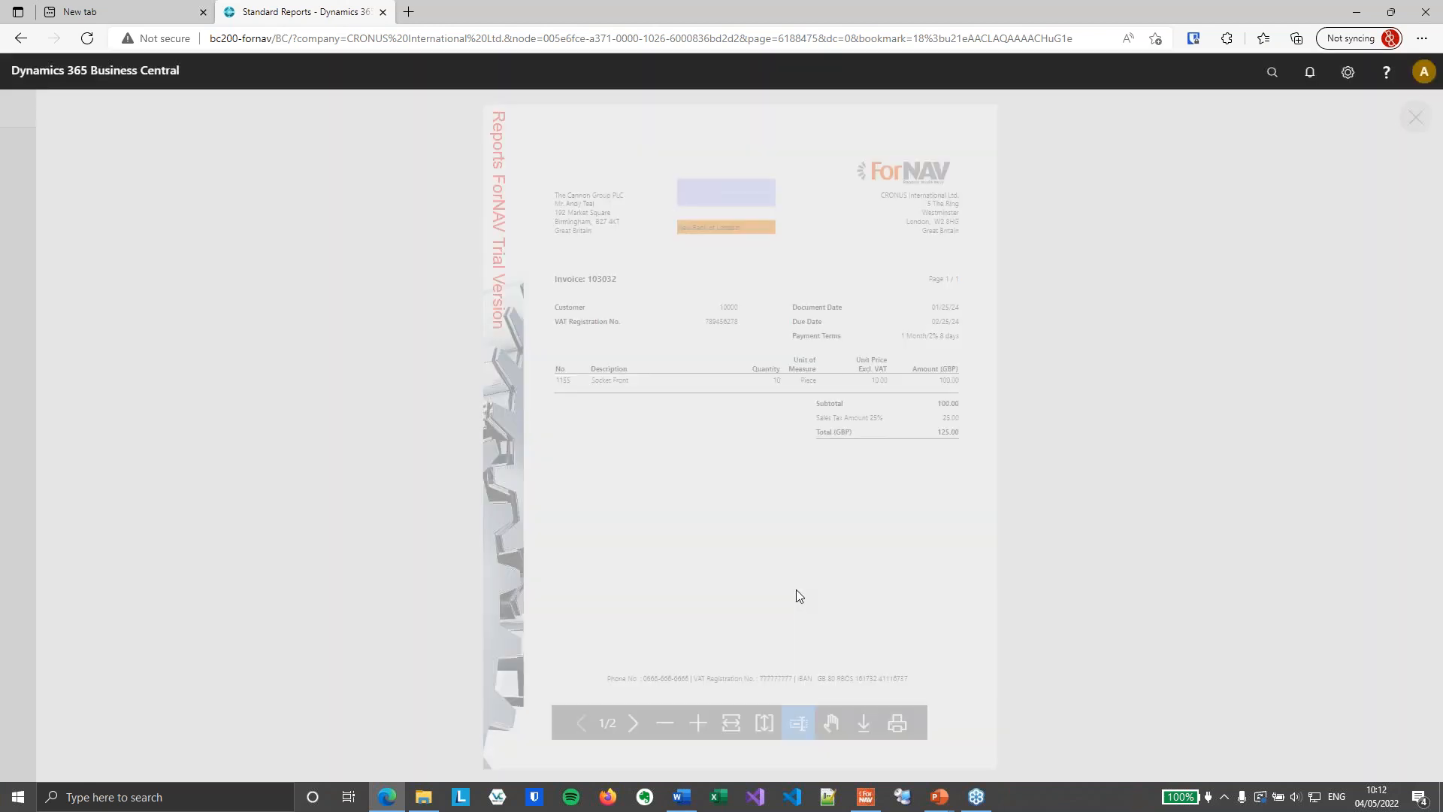
left_click(731, 723)
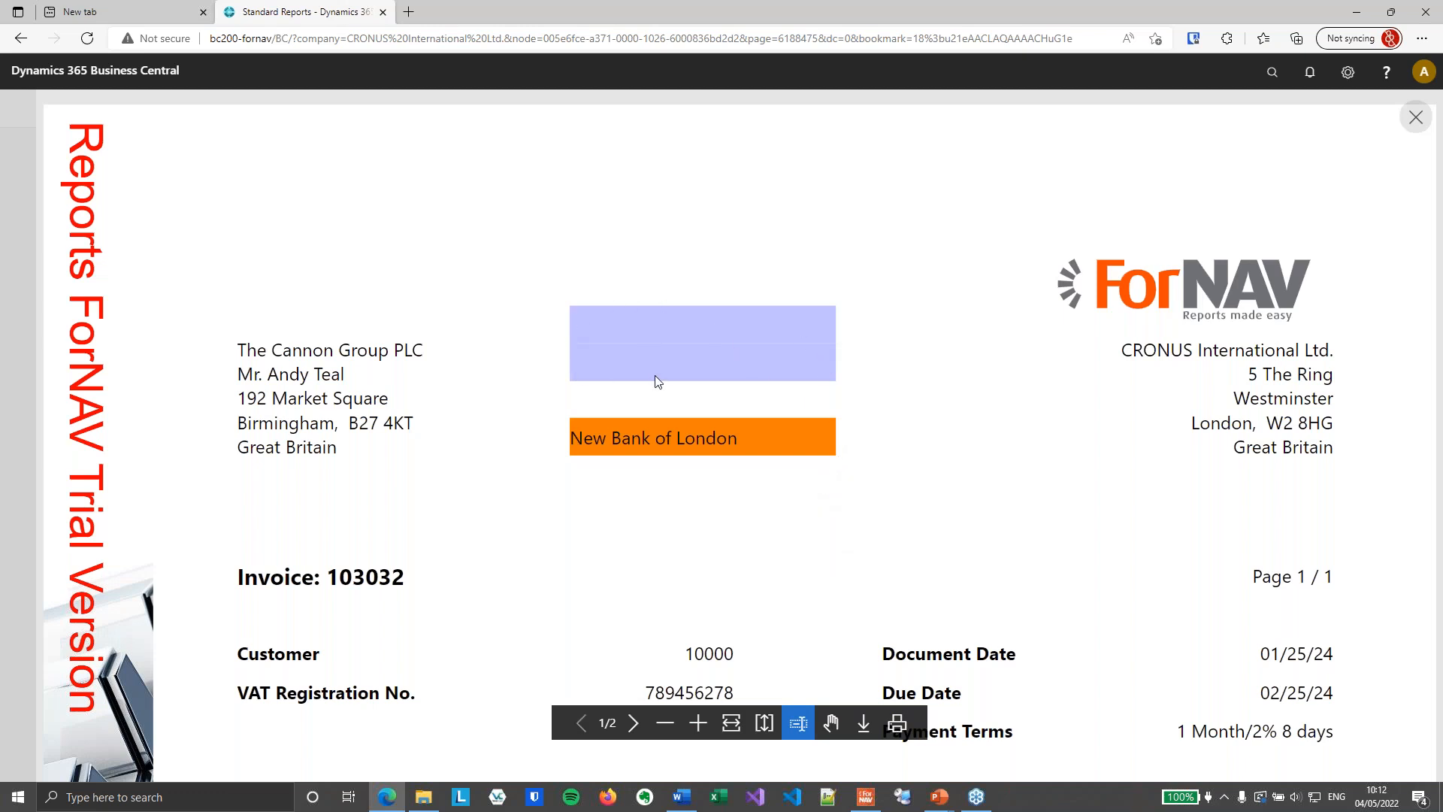
Step: Compare the bank names and currencies on both previewed invoices, and close the preview and the Invoice request page
scroll(644, 353, "down", 3)
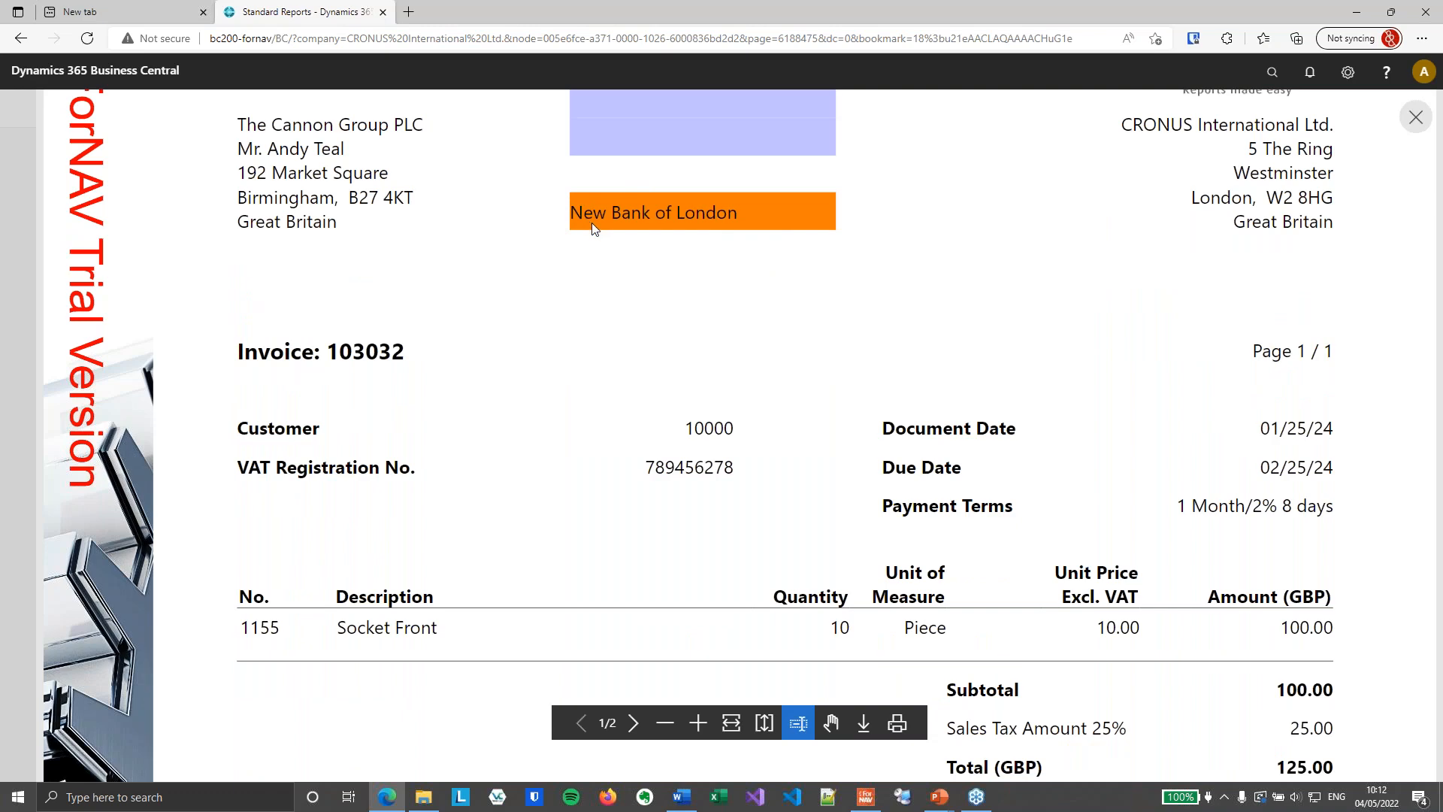
scroll(653, 301, "down", 15)
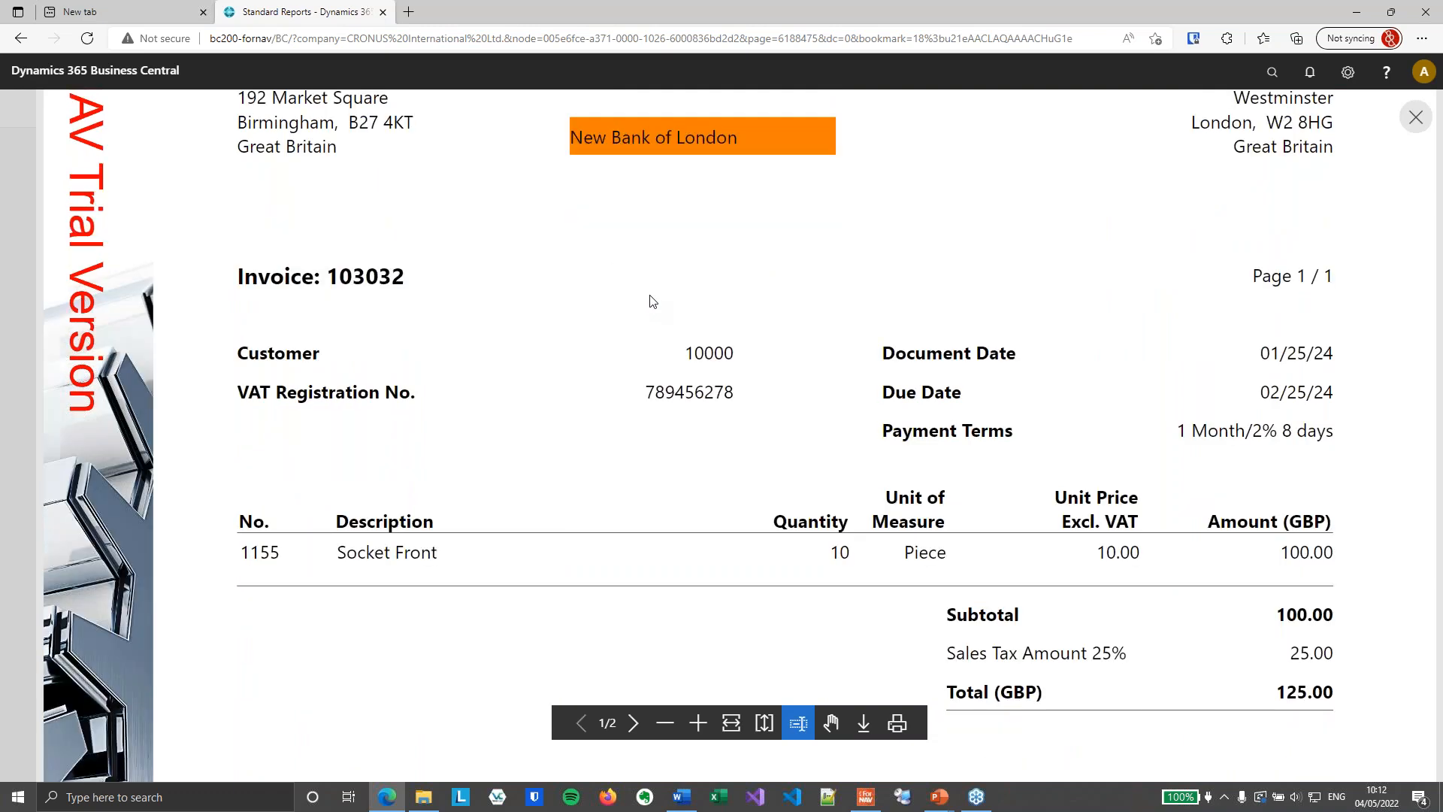
scroll(653, 291, "down", 1)
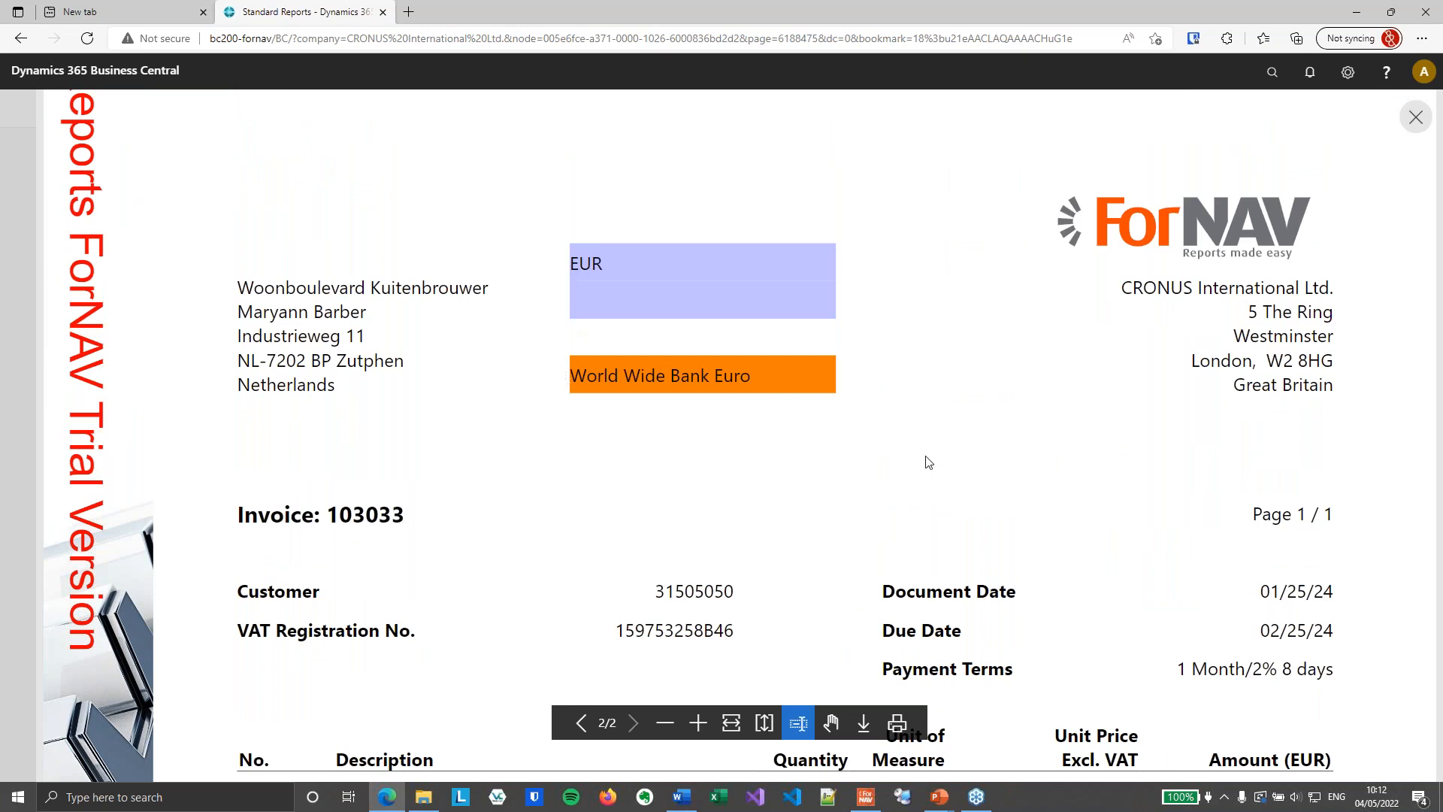
scroll(919, 484, "down", 5)
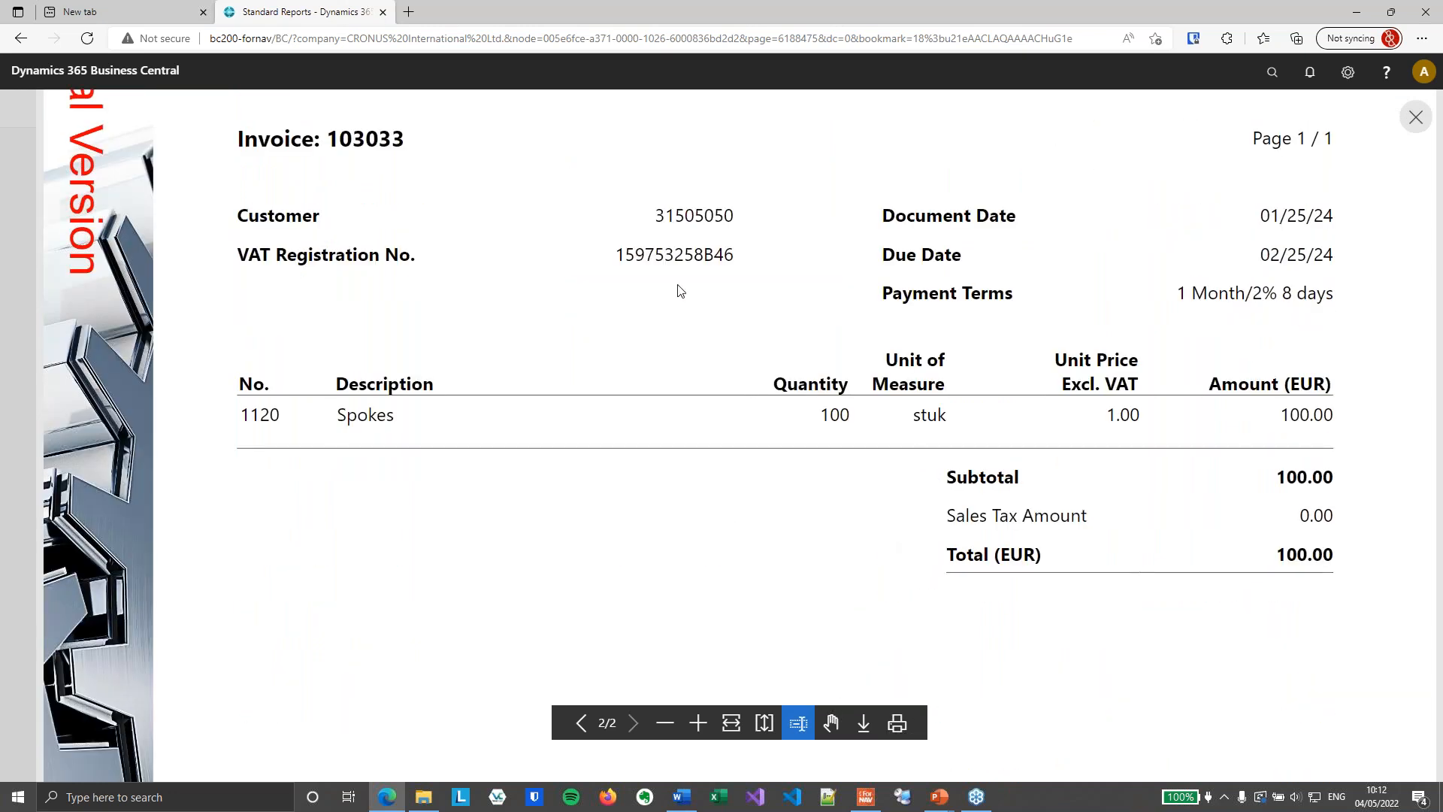
left_click(1414, 118)
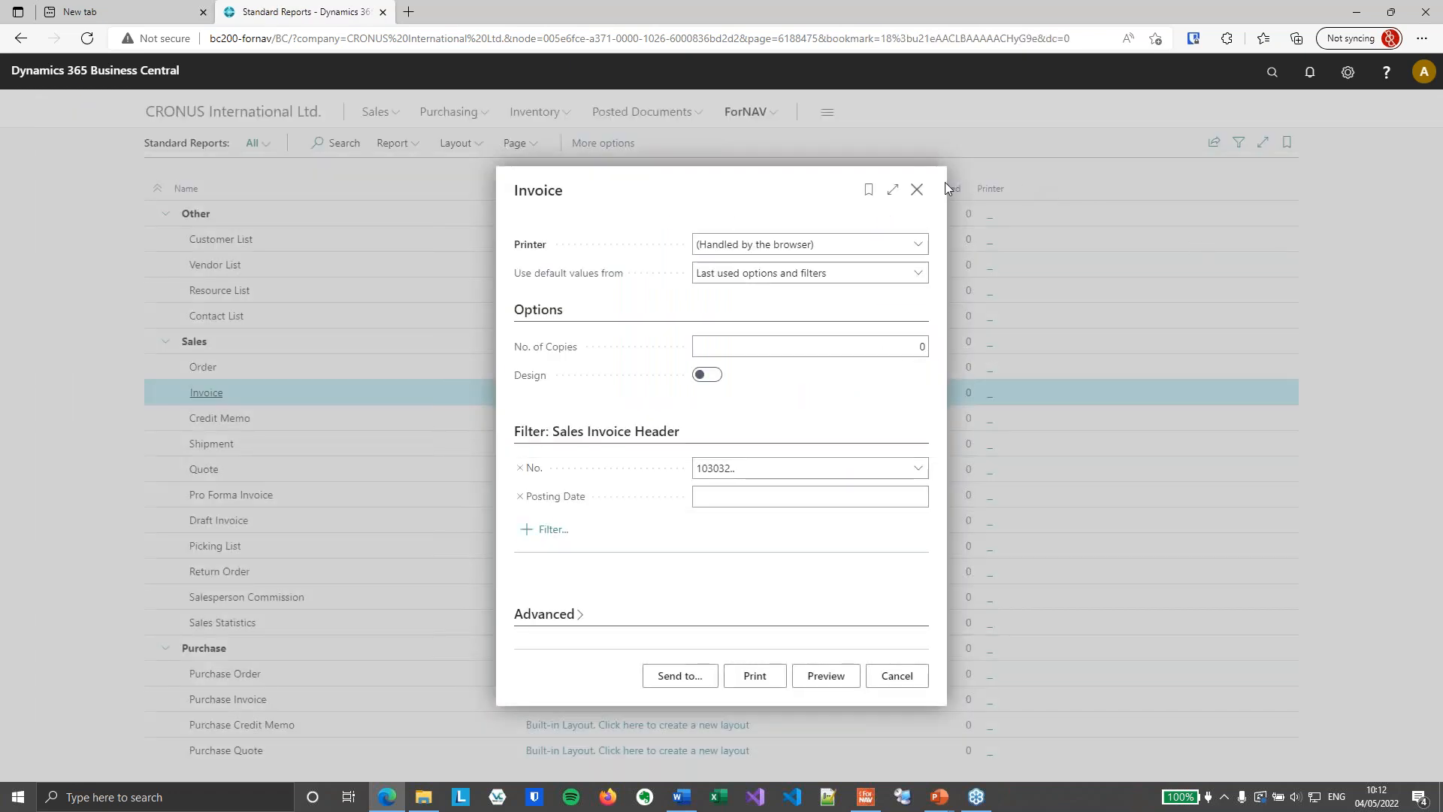
left_click(917, 190)
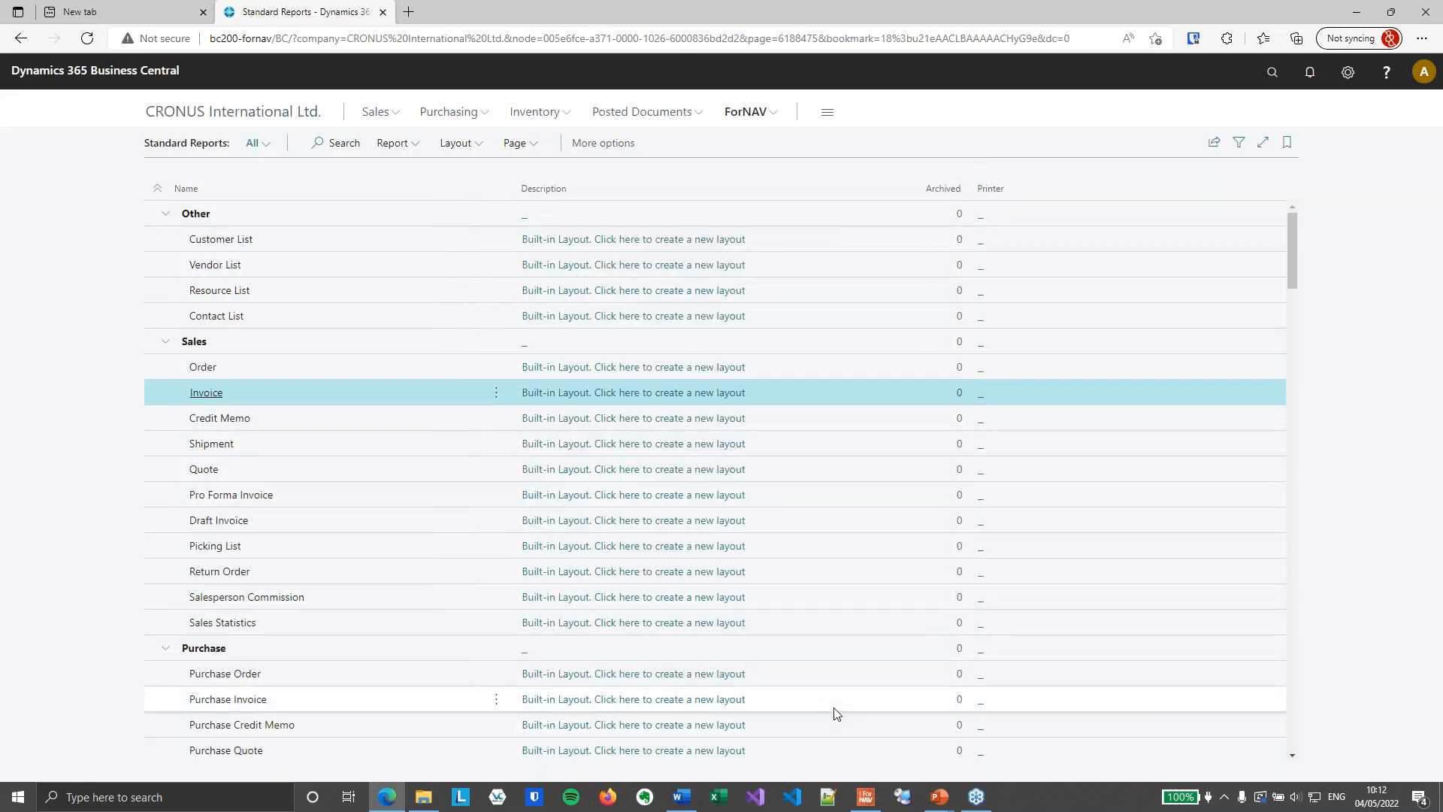
Step: Switch to the open PowerPoint presentation
left_click(943, 803)
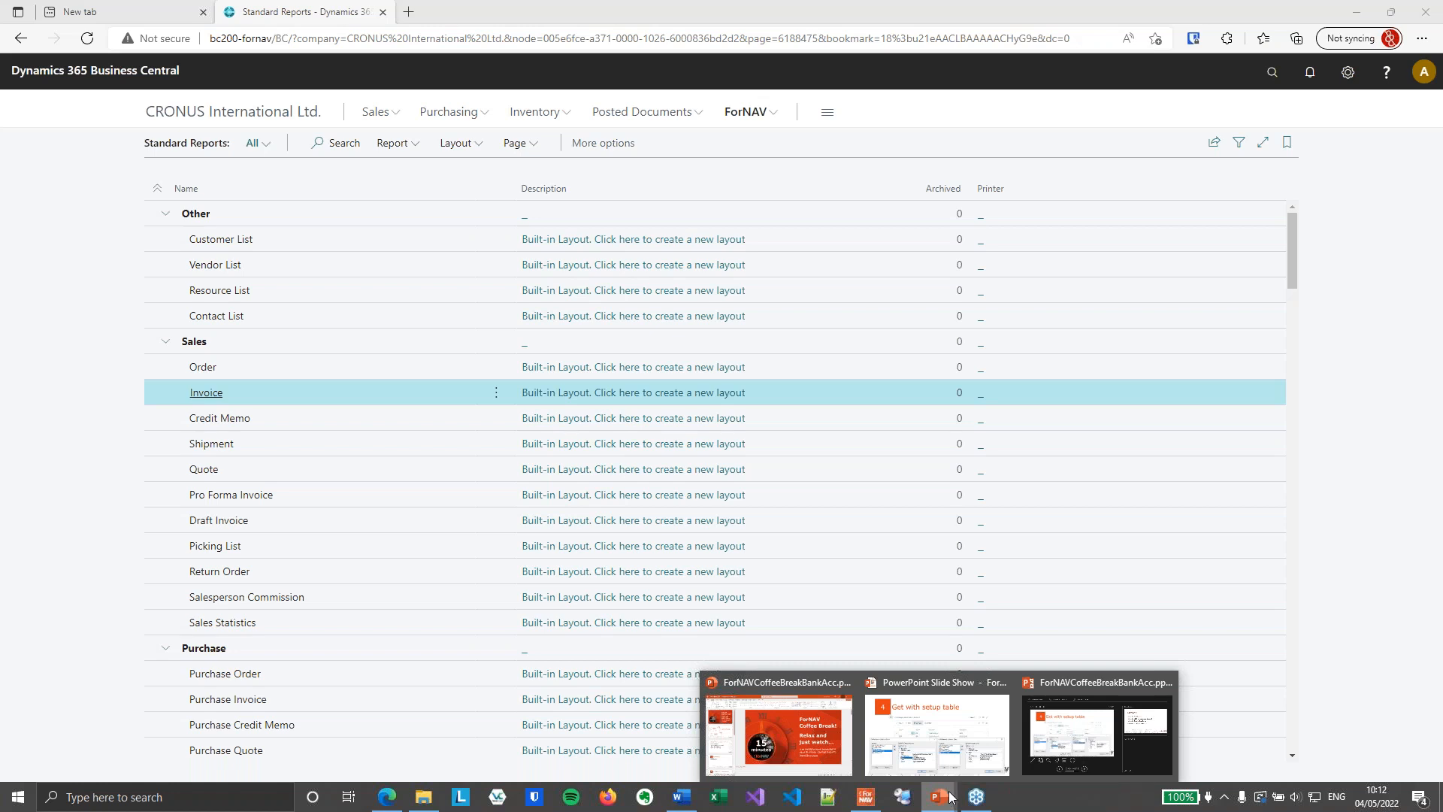